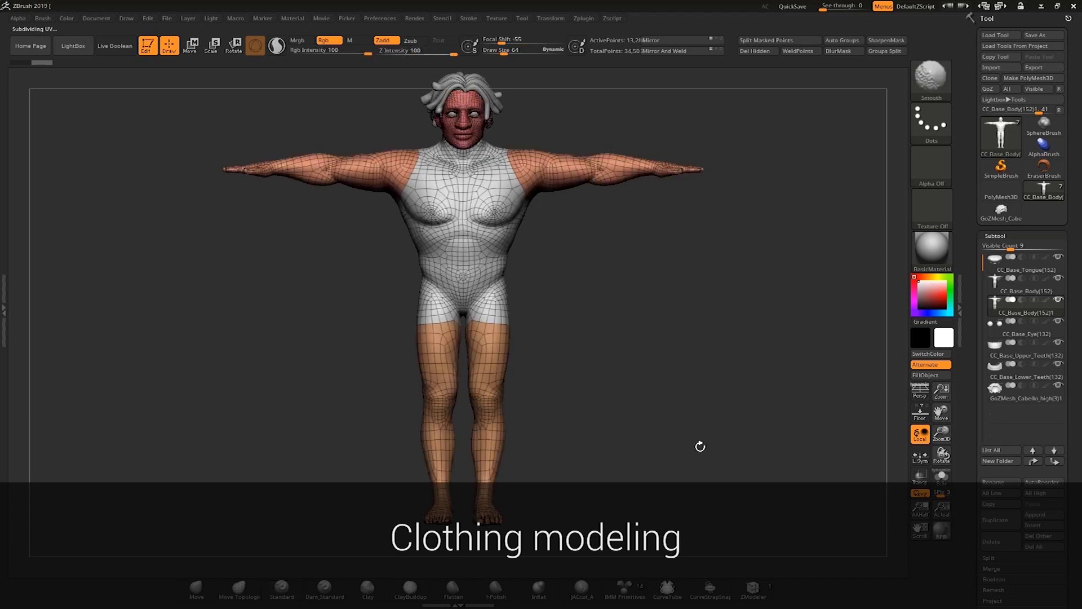
Isolate the duplicated body subtool, frame it and turn it to a side profile
{"action": "left_click", "coordinate": [1059, 301], "text": "shift"}
{"action": "key", "text": "f"}
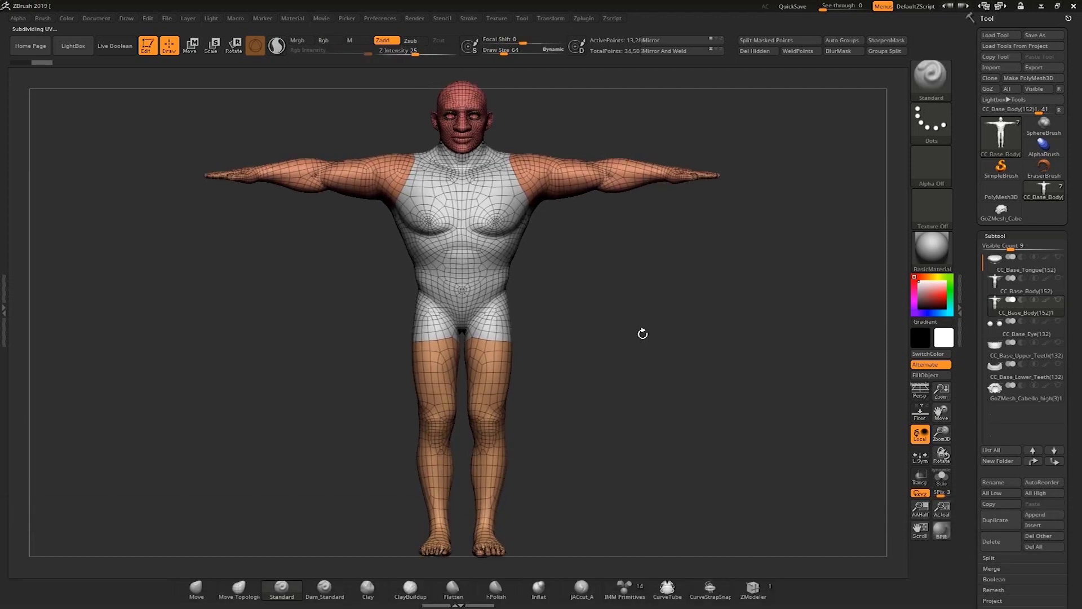
{"action": "mouse_move", "coordinate": [698, 337]}
{"action": "left_mouse_down"}
{"action": "mouse_move", "coordinate": [647, 333]}
{"action": "mouse_move", "coordinate": [756, 229]}
{"action": "left_mouse_up"}
Hide the upper body and the feet with SelectLasso, and delete the hidden geometry so only hips and legs remain
{"action": "key", "text": "ctrl+shift"}
{"action": "left_click", "coordinate": [940, 82]}
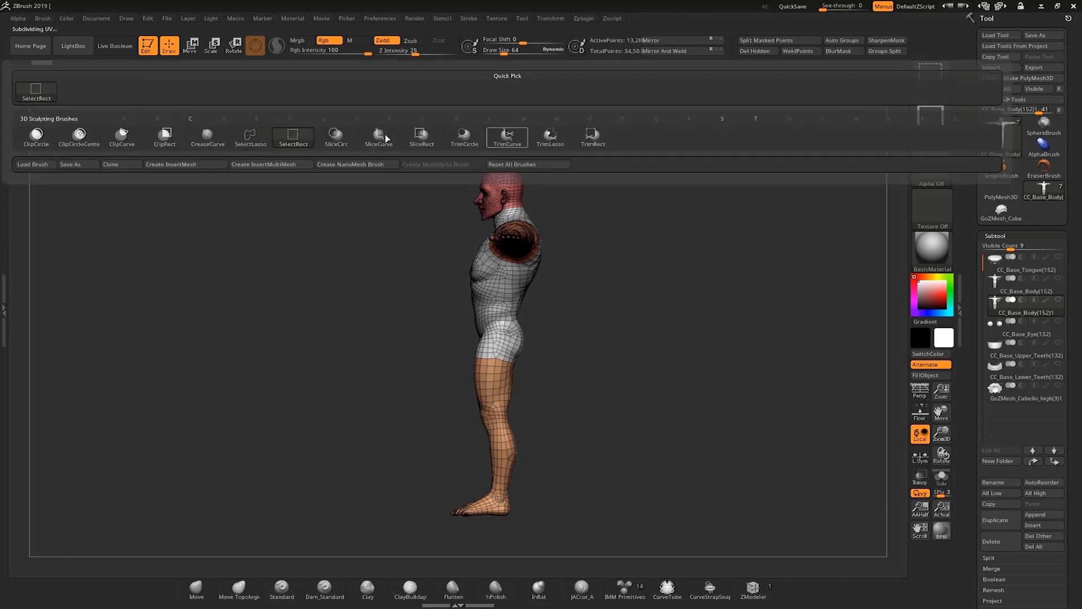
{"action": "left_click", "coordinate": [257, 146]}
{"action": "mouse_move", "coordinate": [577, 128]}
{"action": "left_mouse_down", "text": "ctrl+alt+shift"}
{"action": "mouse_move", "coordinate": [563, 204]}
{"action": "mouse_move", "coordinate": [519, 121]}
{"action": "mouse_move", "coordinate": [400, 129]}
{"action": "left_mouse_up", "text": "ctrl+alt+shift"}
{"action": "key", "text": "ctrl+shift"}
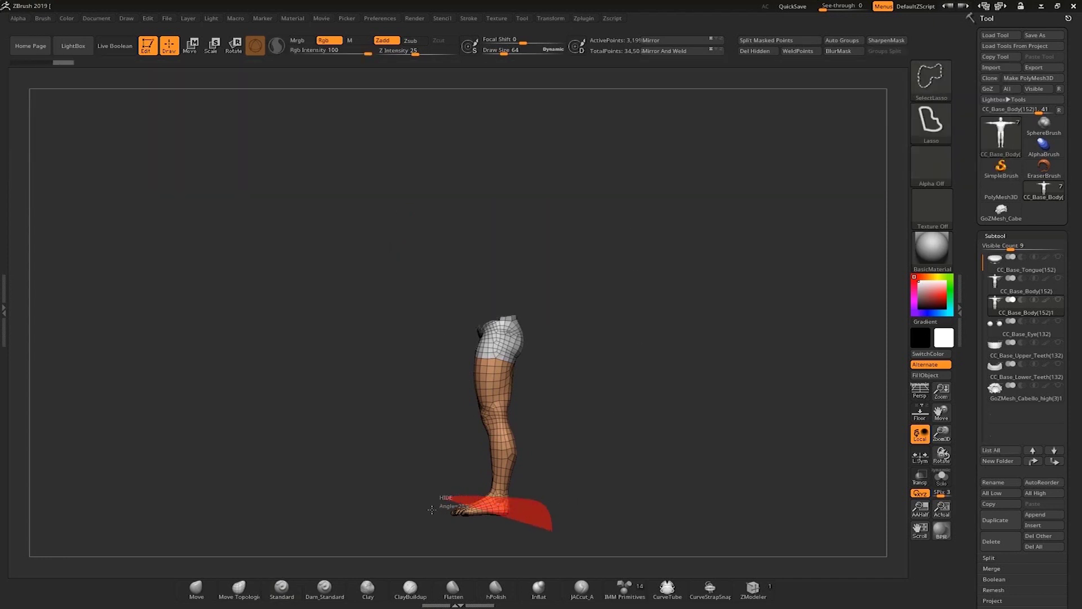
{"action": "left_click_drag", "start_coordinate": [432, 510], "coordinate": [592, 543], "text": "ctrl+alt+shift"}
{"action": "mouse_move", "coordinate": [625, 480]}
{"action": "left_mouse_down"}
{"action": "mouse_move", "coordinate": [659, 466]}
{"action": "mouse_move", "coordinate": [636, 251]}
{"action": "mouse_move", "coordinate": [665, 357]}
{"action": "mouse_move", "coordinate": [749, 89]}
{"action": "left_mouse_up"}
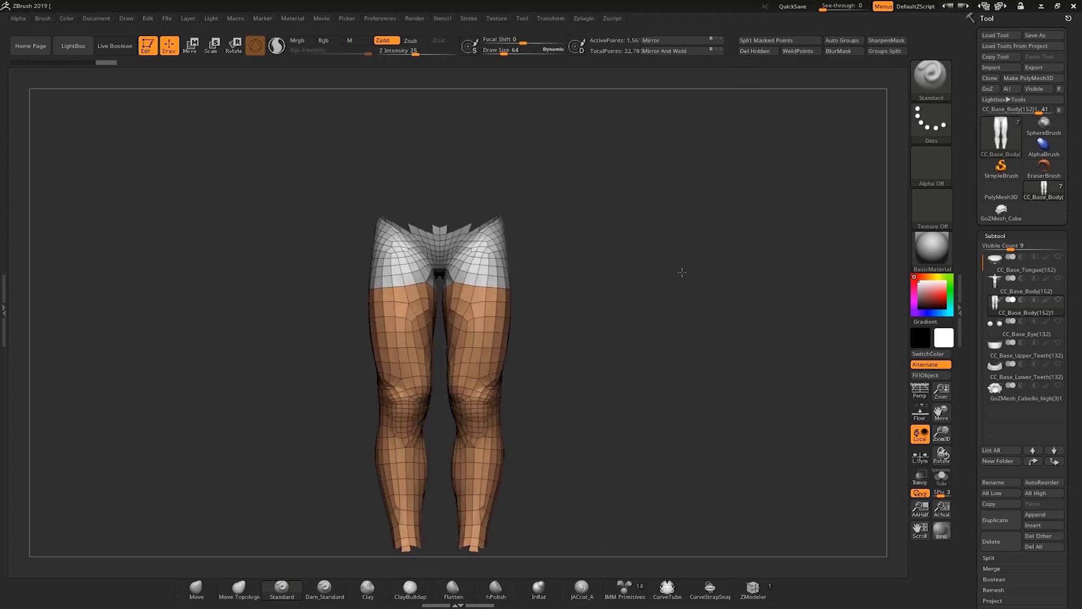
{"action": "left_click_drag", "start_coordinate": [682, 272], "coordinate": [678, 240], "text": "alt"}
Clean up the jagged waist and ankle borders of the leg mesh with the Polish By Features deformation
{"action": "left_click_drag", "start_coordinate": [976, 422], "coordinate": [979, 257]}
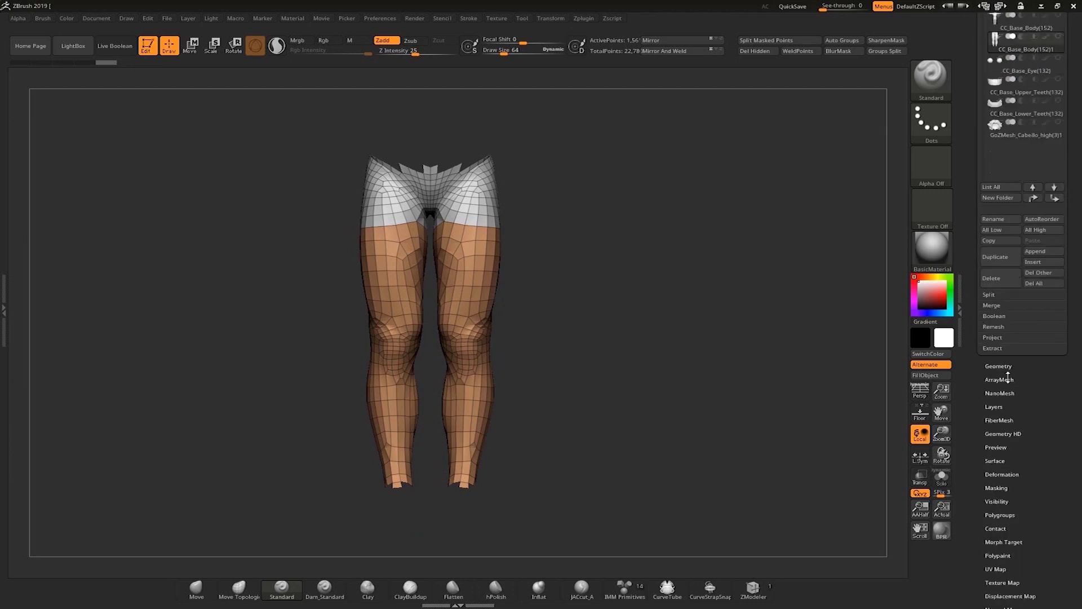
{"action": "left_click", "coordinate": [1003, 475]}
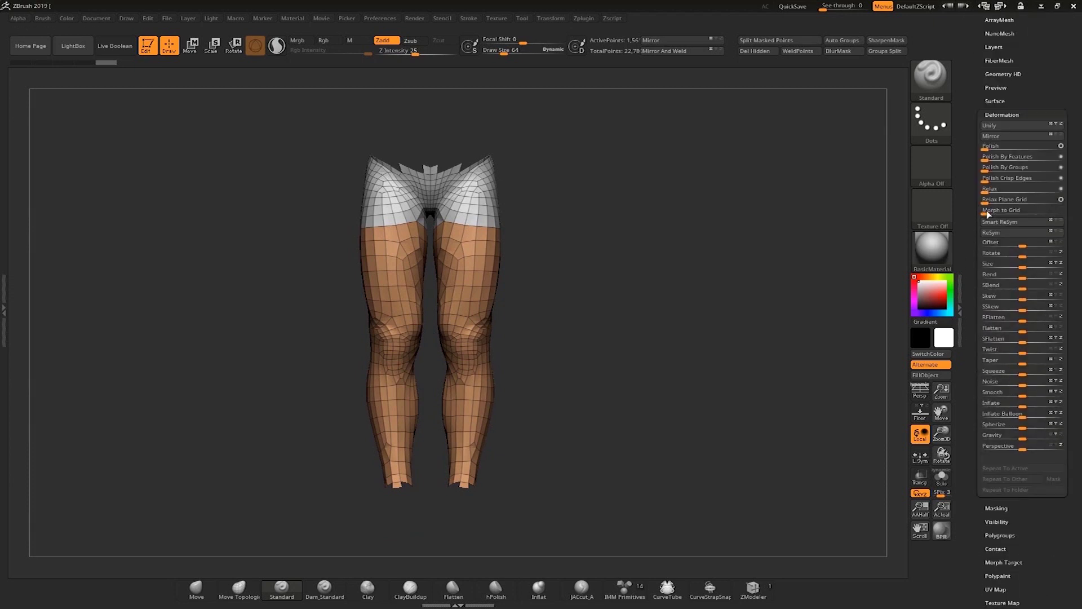
{"action": "left_click_drag", "start_coordinate": [1043, 161], "coordinate": [1042, 161]}
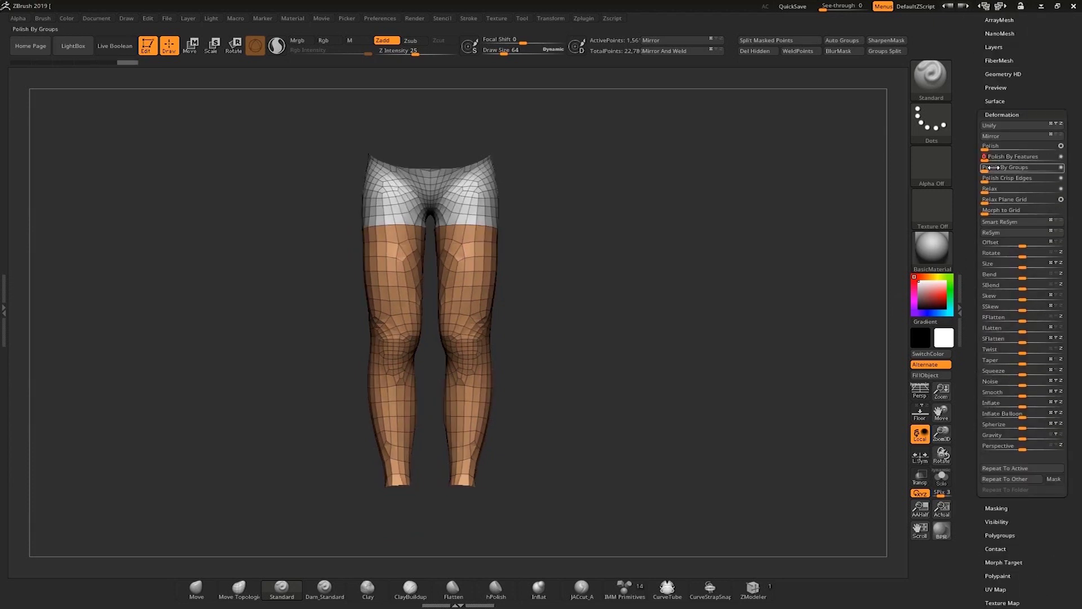
Merge the whole leg mesh into a single polygroup
{"action": "left_click_drag", "start_coordinate": [677, 271], "coordinate": [651, 293], "text": "alt"}
{"action": "key", "text": "s"}
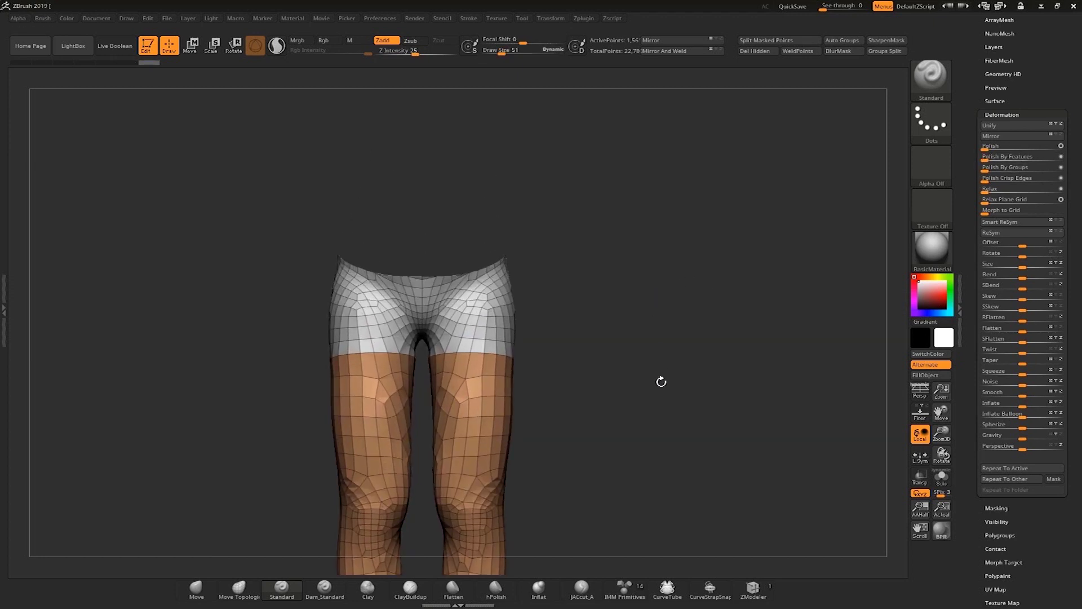
{"action": "left_click_drag", "start_coordinate": [661, 381], "coordinate": [758, 466], "text": "alt"}
{"action": "key", "text": "ctrl+w"}
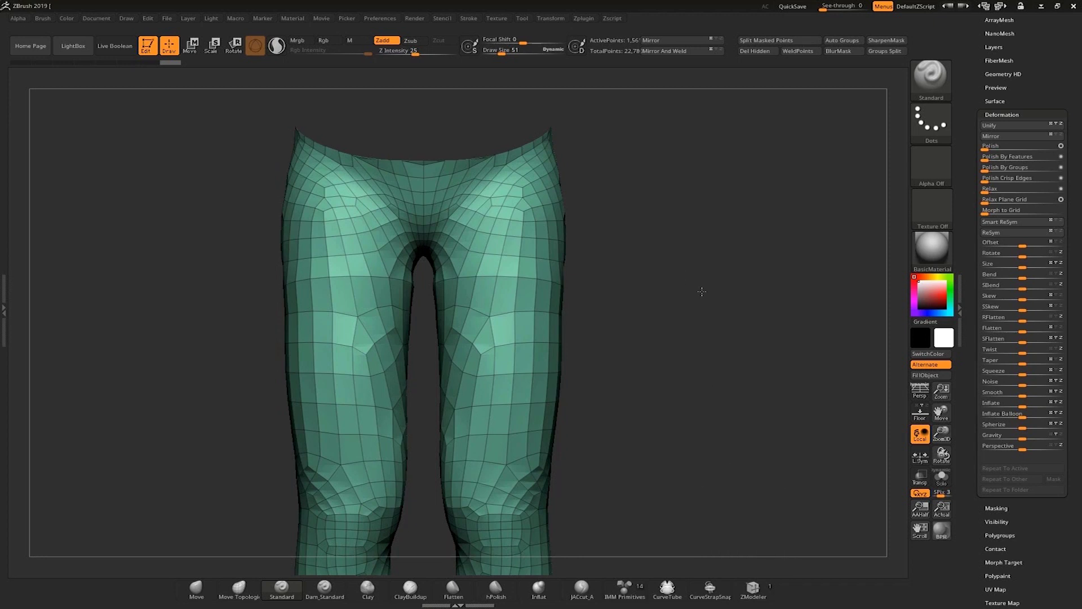
Convert the leg mesh with DynaMesh at resolution 16
{"action": "left_click_drag", "start_coordinate": [701, 292], "coordinate": [859, 215], "text": "alt"}
{"action": "left_click_drag", "start_coordinate": [968, 104], "coordinate": [1014, 150]}
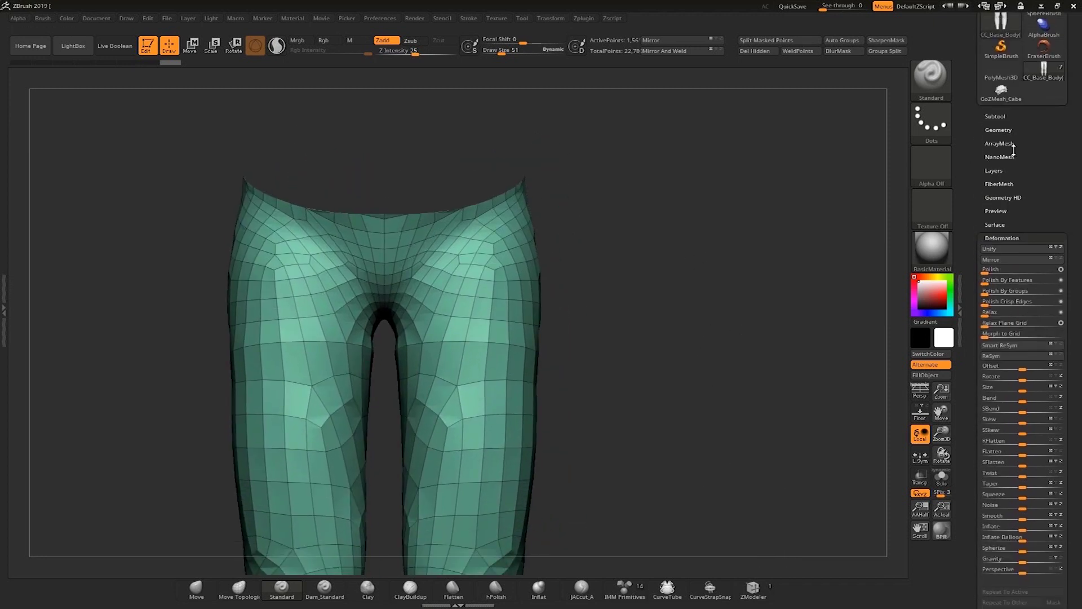
{"action": "left_click", "coordinate": [999, 130]}
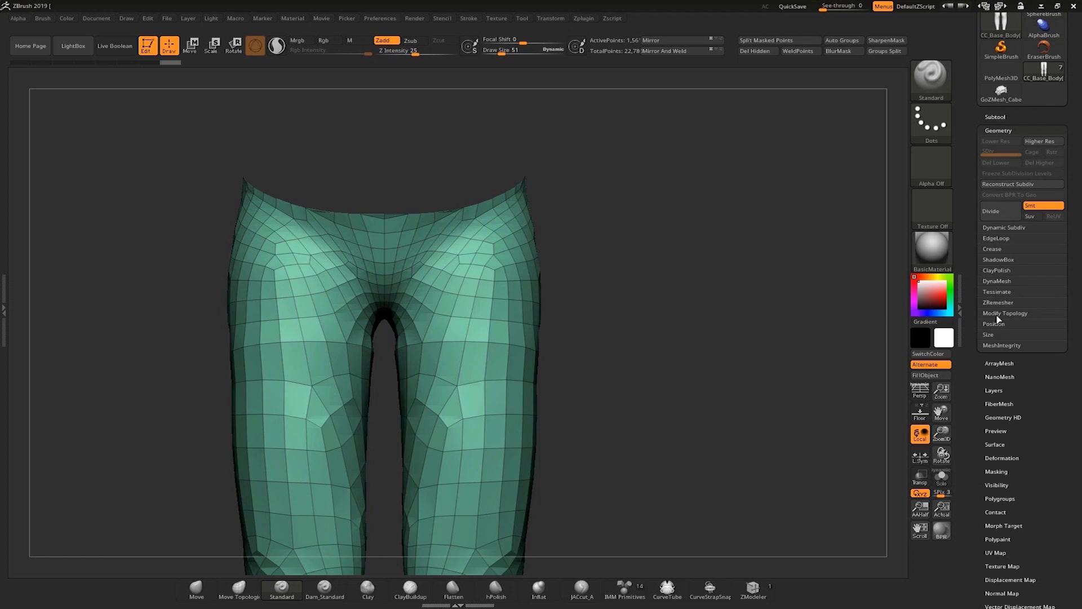
{"action": "left_click", "coordinate": [997, 280]}
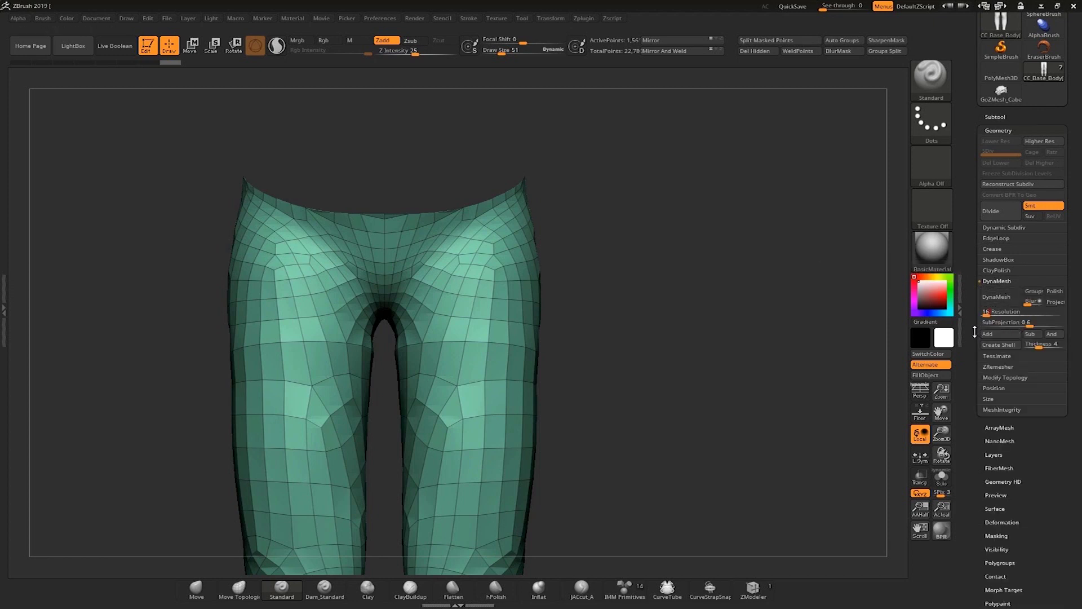
{"action": "left_click", "coordinate": [997, 297]}
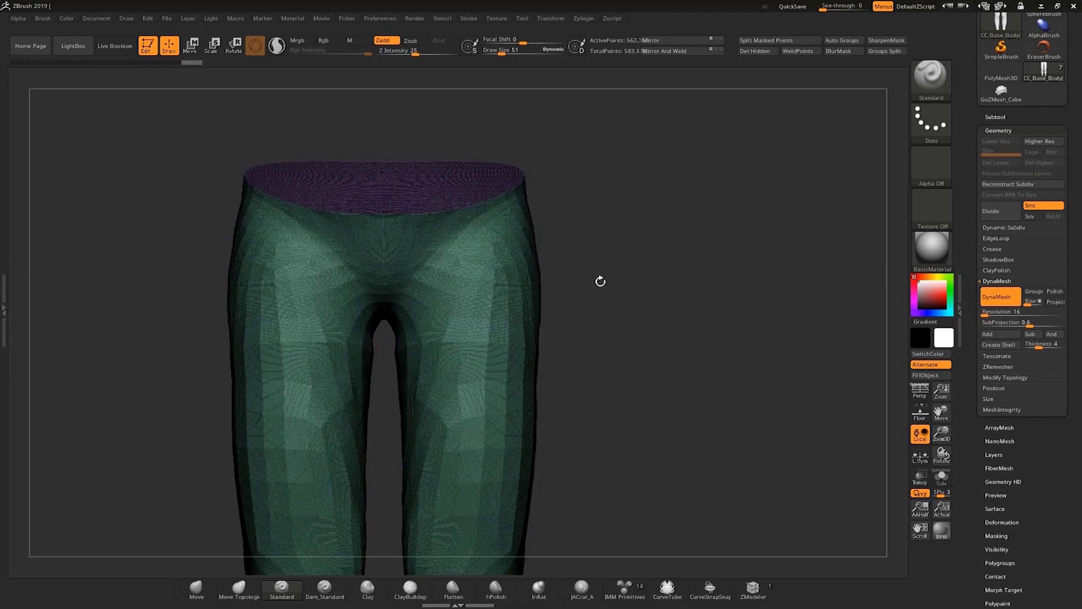
{"action": "mouse_move", "coordinate": [655, 330]}
{"action": "left_mouse_down"}
{"action": "mouse_move", "coordinate": [428, 328]}
{"action": "mouse_move", "coordinate": [691, 333]}
{"action": "left_mouse_up"}
Raise the maximum brush size in the drawing preferences and set the draw size to 575
{"action": "left_click", "coordinate": [388, 18]}
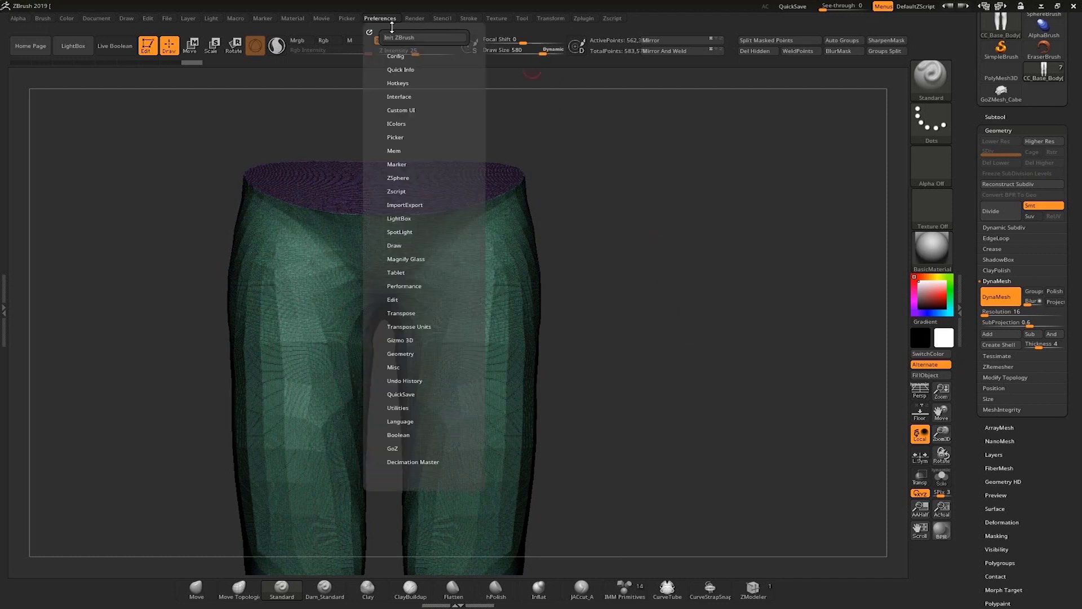
{"action": "left_click", "coordinate": [405, 248]}
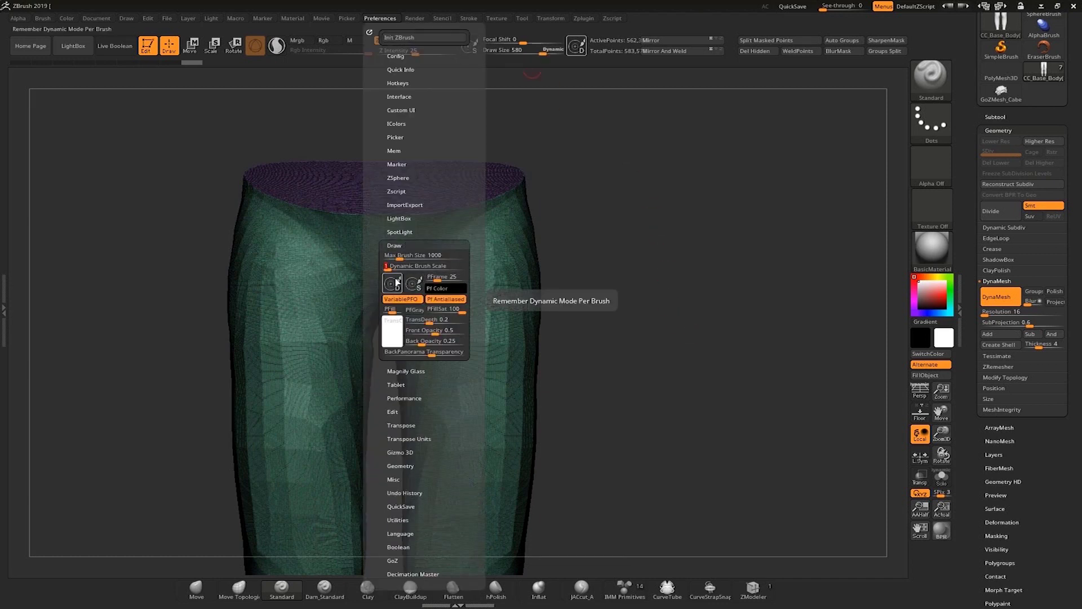
{"action": "left_click_drag", "start_coordinate": [398, 255], "coordinate": [558, 265]}
{"action": "key", "text": "s"}
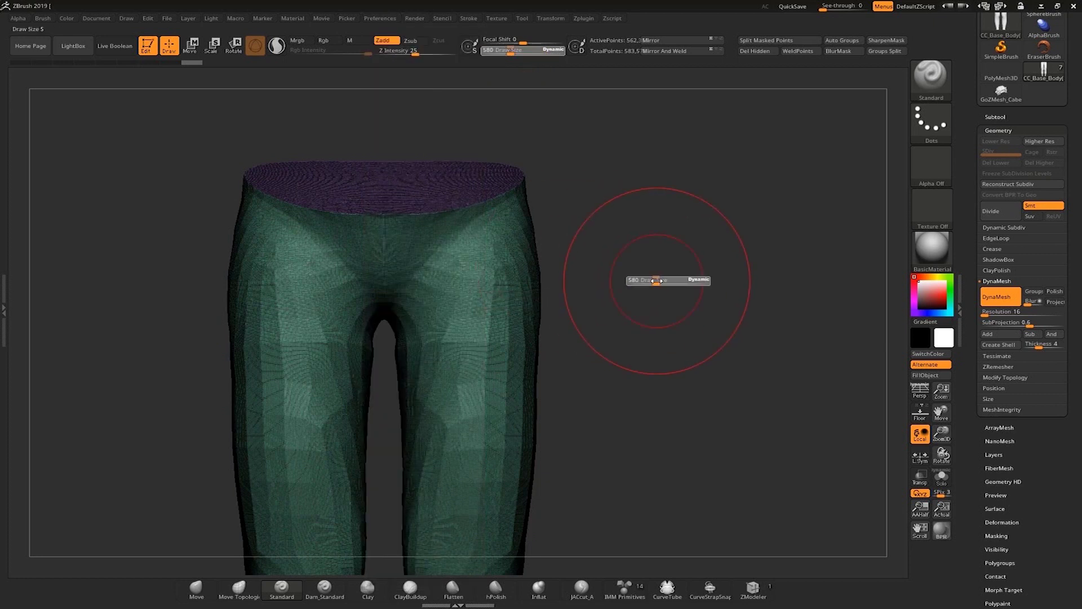
{"action": "left_click", "coordinate": [656, 282]}
{"action": "key", "text": "s"}
Turn off the polyframe display and smooth away the faceting over the hips, thighs and lower legs from all sides
{"action": "key", "text": "shift+f"}
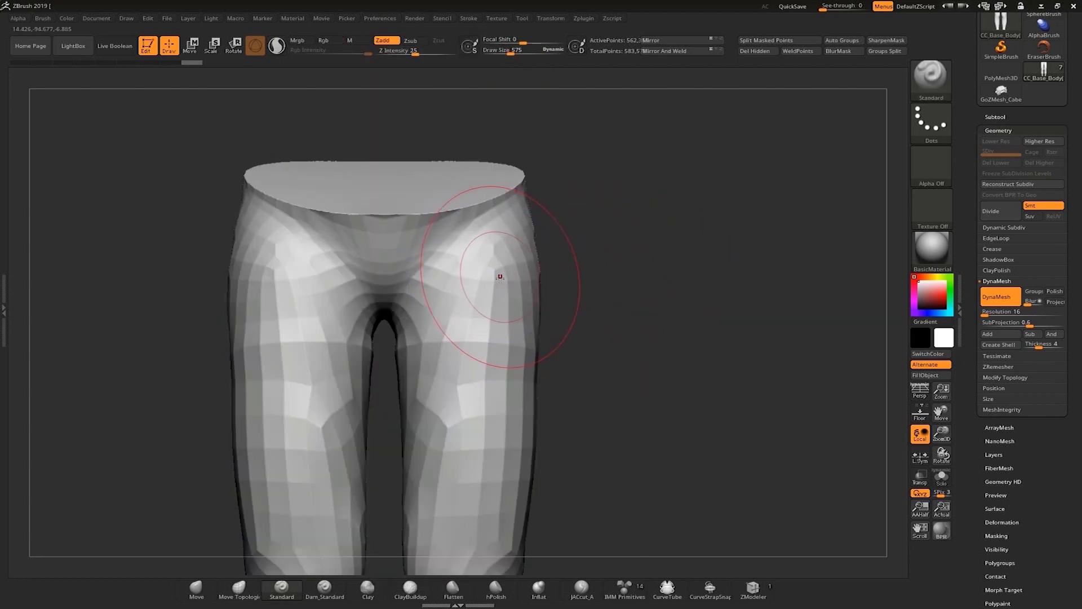
{"action": "left_click_drag", "start_coordinate": [488, 274], "coordinate": [478, 240], "text": "shift"}
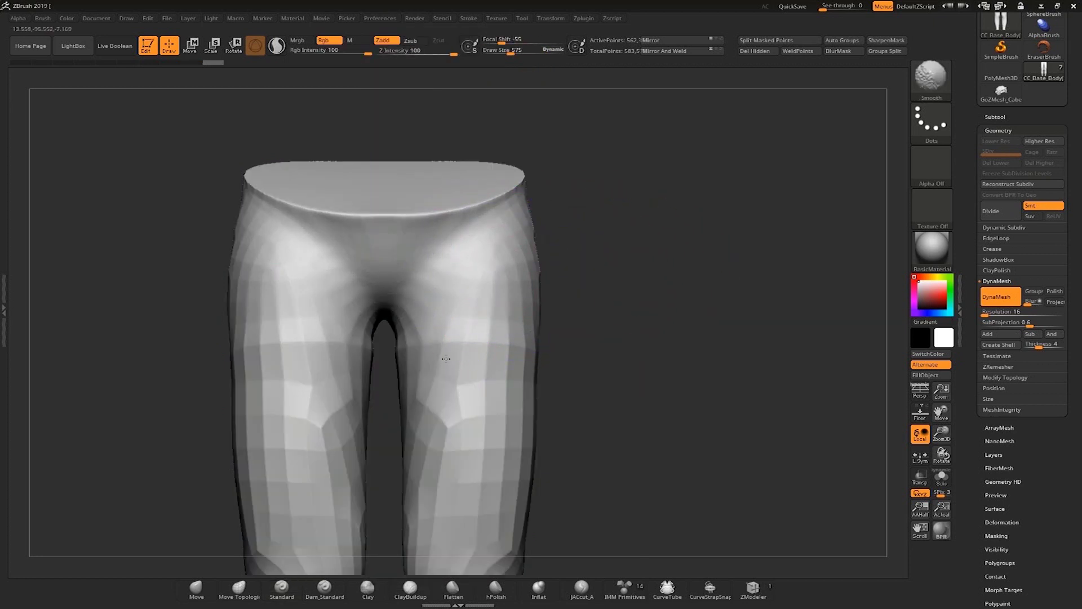
{"action": "mouse_move", "coordinate": [648, 315]}
{"action": "left_mouse_down"}
{"action": "mouse_move", "coordinate": [676, 290]}
{"action": "mouse_move", "coordinate": [543, 259]}
{"action": "left_mouse_up"}
{"action": "right_click_drag", "start_coordinate": [646, 231], "coordinate": [483, 208]}
{"action": "left_click_drag", "start_coordinate": [792, 440], "coordinate": [686, 214], "text": "alt"}
{"action": "left_click_drag", "start_coordinate": [686, 394], "coordinate": [686, 231], "text": "alt"}
{"action": "right_click_drag", "start_coordinate": [495, 444], "coordinate": [580, 269]}
{"action": "mouse_move", "coordinate": [580, 269]}
{"action": "left_mouse_down", "text": "alt"}
{"action": "mouse_move", "coordinate": [565, 280]}
{"action": "mouse_move", "coordinate": [577, 294]}
{"action": "left_mouse_up", "text": "alt"}
Show the CC_Base_Body(152) subtool and inflate the leg mesh so it sits outside the body as trousers
{"action": "left_click", "coordinate": [990, 117]}
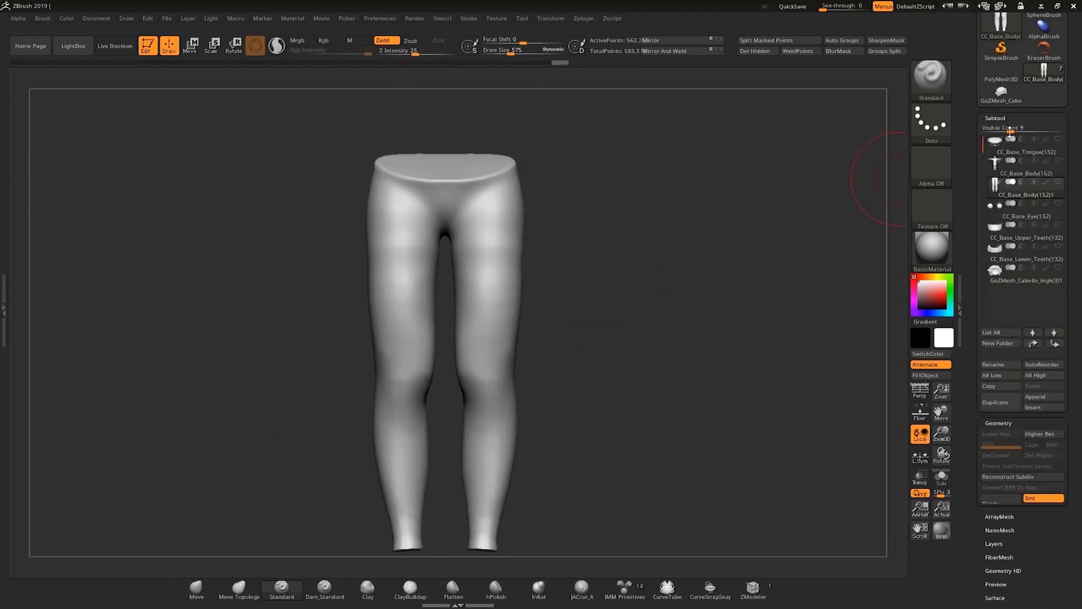
{"action": "left_click", "coordinate": [1058, 160]}
{"action": "mouse_move", "coordinate": [632, 286]}
{"action": "left_mouse_down"}
{"action": "mouse_move", "coordinate": [642, 302]}
{"action": "mouse_move", "coordinate": [718, 298]}
{"action": "left_mouse_up"}
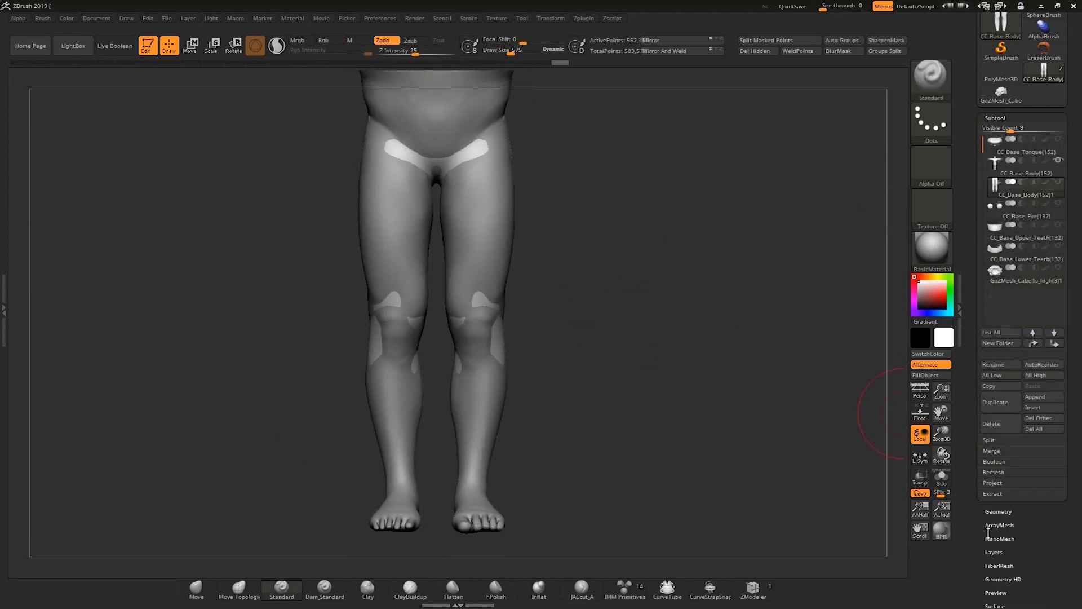
{"action": "left_click_drag", "start_coordinate": [975, 533], "coordinate": [971, 438]}
{"action": "left_click", "coordinate": [1002, 462]}
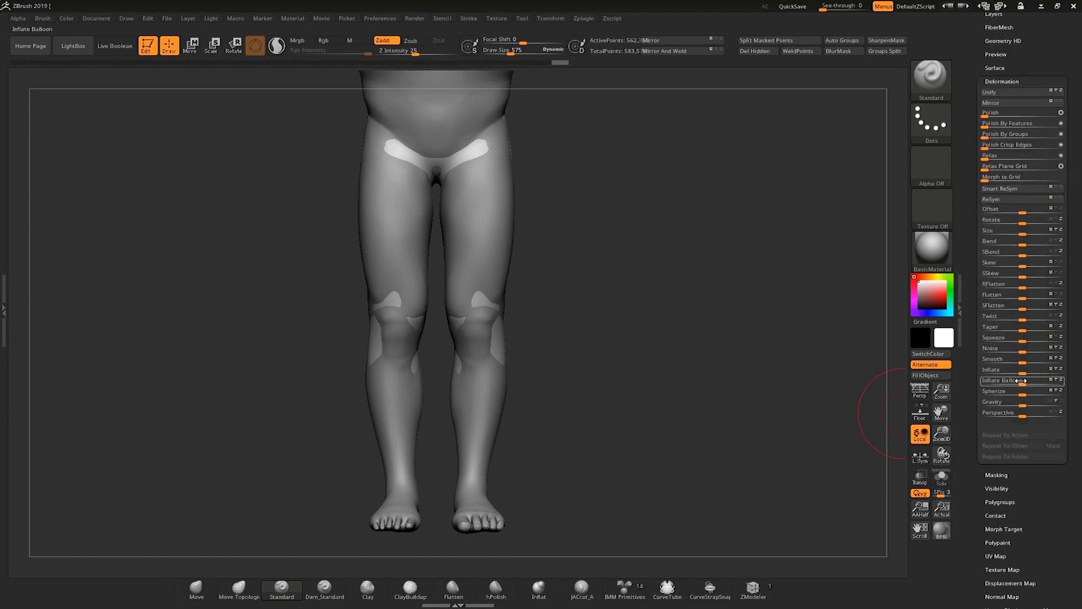
{"action": "mouse_move", "coordinate": [1042, 370]}
{"action": "left_mouse_down"}
{"action": "mouse_move", "coordinate": [1064, 365]}
{"action": "mouse_move", "coordinate": [1032, 373]}
{"action": "mouse_move", "coordinate": [1076, 369]}
{"action": "mouse_move", "coordinate": [1029, 373]}
{"action": "mouse_move", "coordinate": [1077, 372]}
{"action": "mouse_move", "coordinate": [1025, 379]}
{"action": "mouse_move", "coordinate": [1070, 368]}
{"action": "left_mouse_up"}
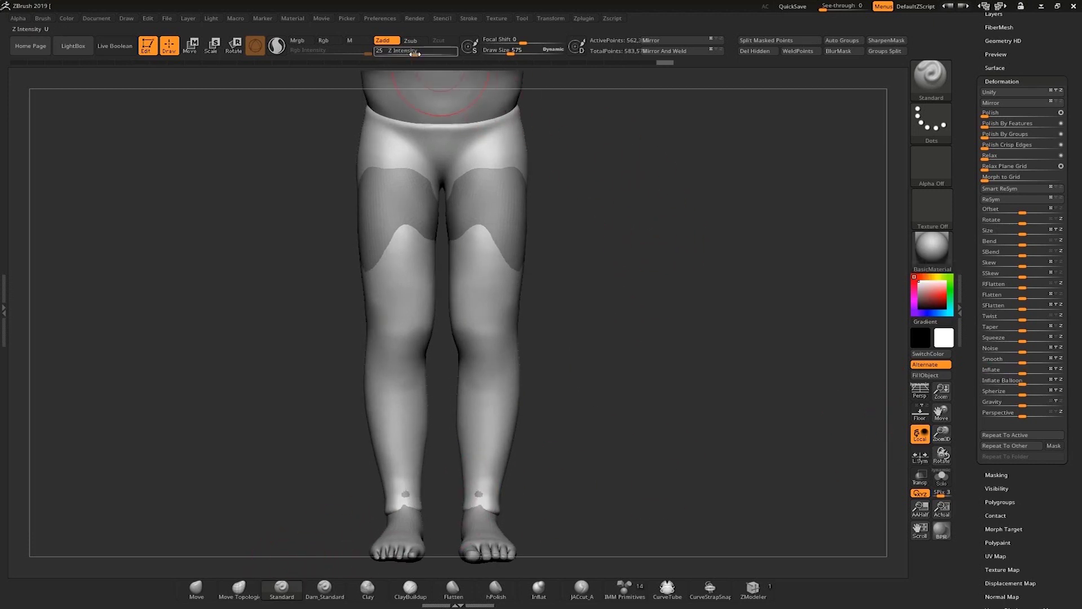
Set the Standard brush's Z Intensity to 16, then build up and smooth the inner thighs where the body pokes through
{"action": "mouse_move", "coordinate": [568, 233]}
{"action": "left_mouse_down"}
{"action": "mouse_move", "coordinate": [599, 280]}
{"action": "mouse_move", "coordinate": [497, 203]}
{"action": "mouse_move", "coordinate": [424, 254]}
{"action": "left_mouse_up"}
{"action": "left_click_drag", "start_coordinate": [557, 265], "coordinate": [622, 253]}
{"action": "left_click_drag", "start_coordinate": [400, 261], "coordinate": [410, 331], "text": "ctrl+alt"}
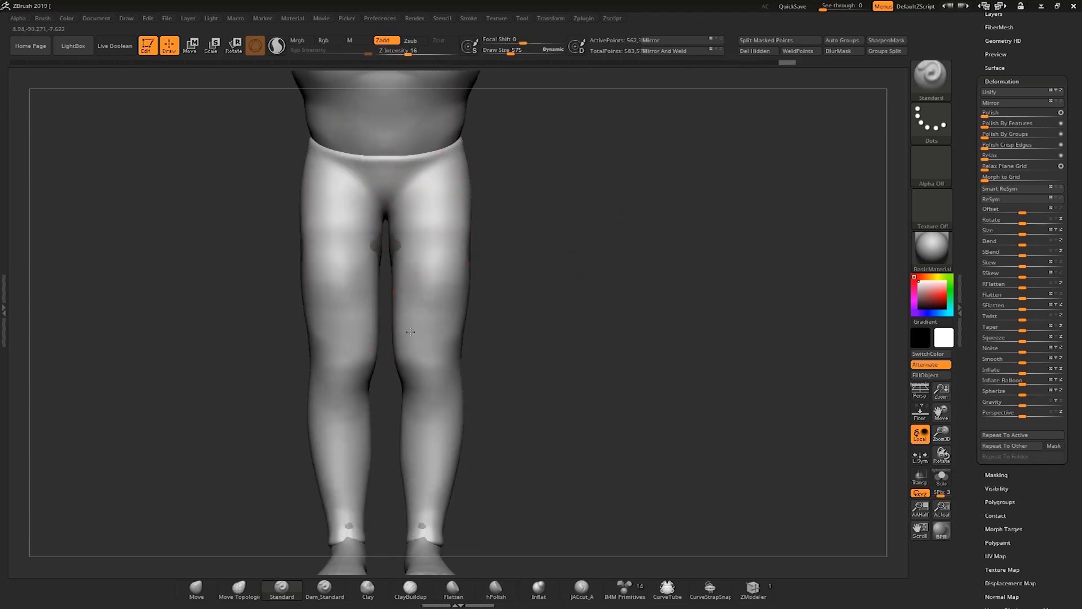
{"action": "left_click_drag", "start_coordinate": [405, 218], "coordinate": [420, 307]}
{"action": "left_click_drag", "start_coordinate": [429, 269], "coordinate": [436, 256], "text": "shift"}
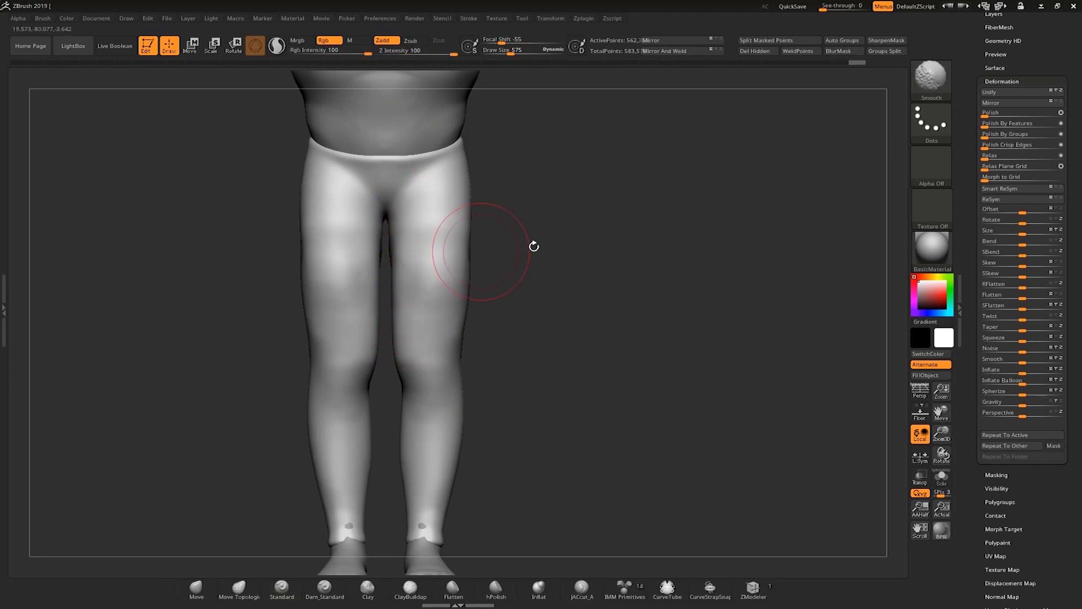
{"action": "mouse_move", "coordinate": [533, 246]}
{"action": "left_mouse_down"}
{"action": "mouse_move", "coordinate": [476, 225]}
{"action": "mouse_move", "coordinate": [468, 270]}
{"action": "left_mouse_up"}
Build up the trousers over the rear waist, buttocks, backs of the thighs and calves to cover the exposed body
{"action": "mouse_move", "coordinate": [711, 344]}
{"action": "left_mouse_down"}
{"action": "mouse_move", "coordinate": [655, 345]}
{"action": "mouse_move", "coordinate": [641, 247]}
{"action": "left_mouse_up"}
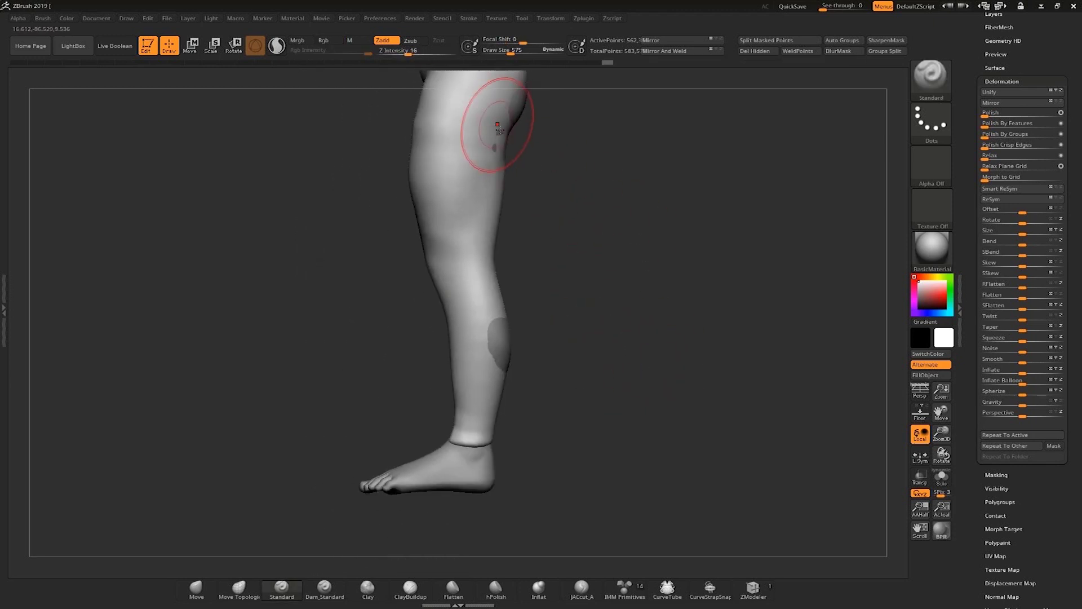
{"action": "left_click_drag", "start_coordinate": [499, 128], "coordinate": [483, 234]}
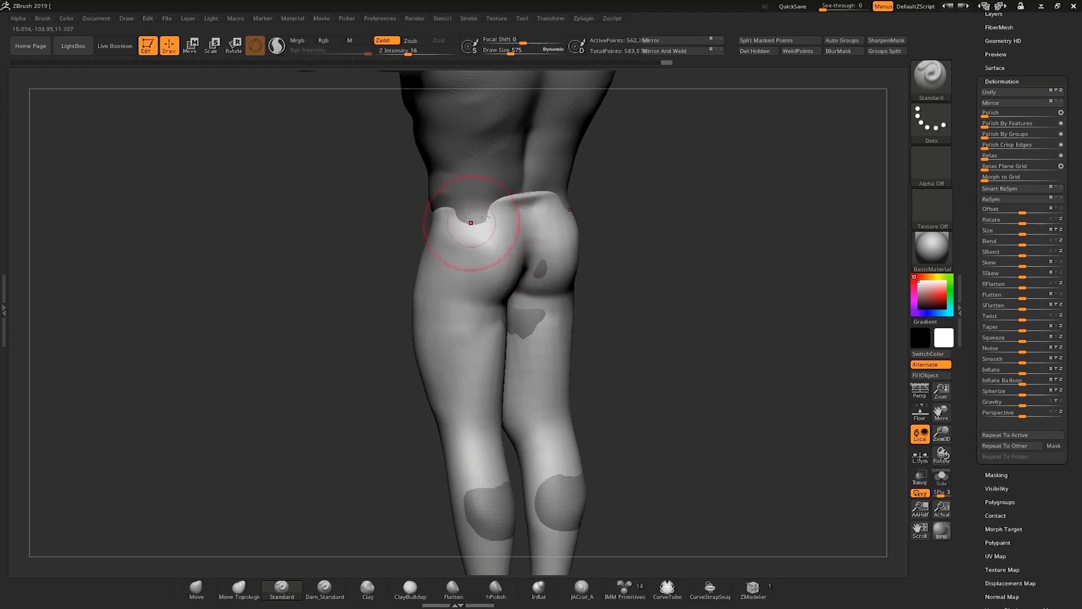
{"action": "left_click_drag", "start_coordinate": [540, 259], "coordinate": [535, 344]}
{"action": "left_click_drag", "start_coordinate": [604, 339], "coordinate": [507, 339]}
{"action": "left_click_drag", "start_coordinate": [507, 338], "coordinate": [558, 250], "text": "alt"}
{"action": "mouse_move", "coordinate": [451, 334]}
{"action": "left_mouse_down"}
{"action": "mouse_move", "coordinate": [664, 333]}
{"action": "mouse_move", "coordinate": [563, 321]}
{"action": "mouse_move", "coordinate": [474, 343]}
{"action": "mouse_move", "coordinate": [569, 338]}
{"action": "left_mouse_up"}
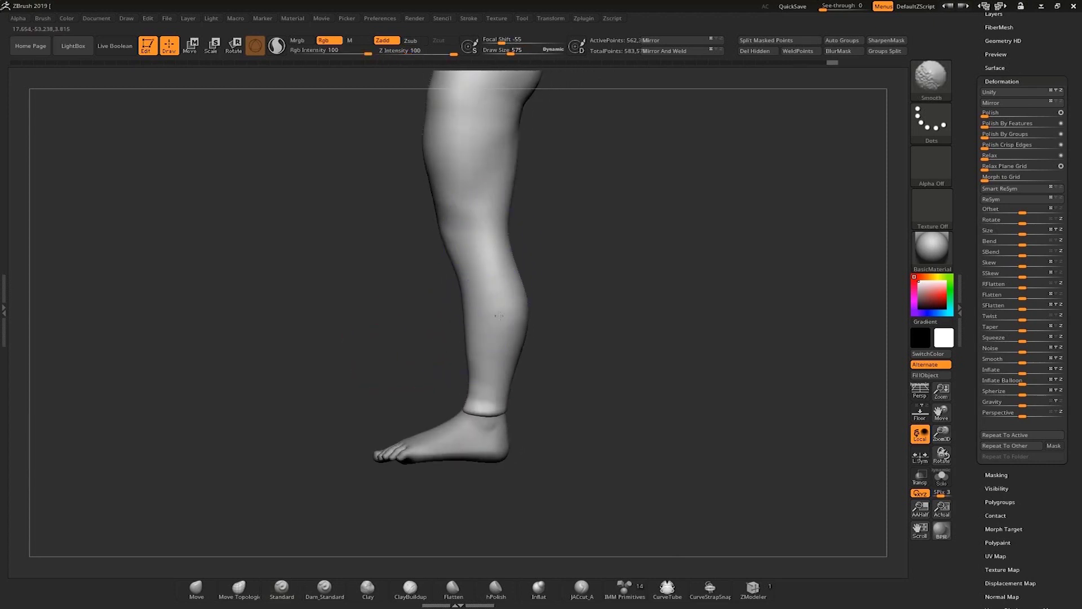
Smooth the sides of the trouser legs and cover the body spots showing through at the front of the ankles
{"action": "left_click_drag", "start_coordinate": [575, 269], "coordinate": [575, 428], "text": "alt"}
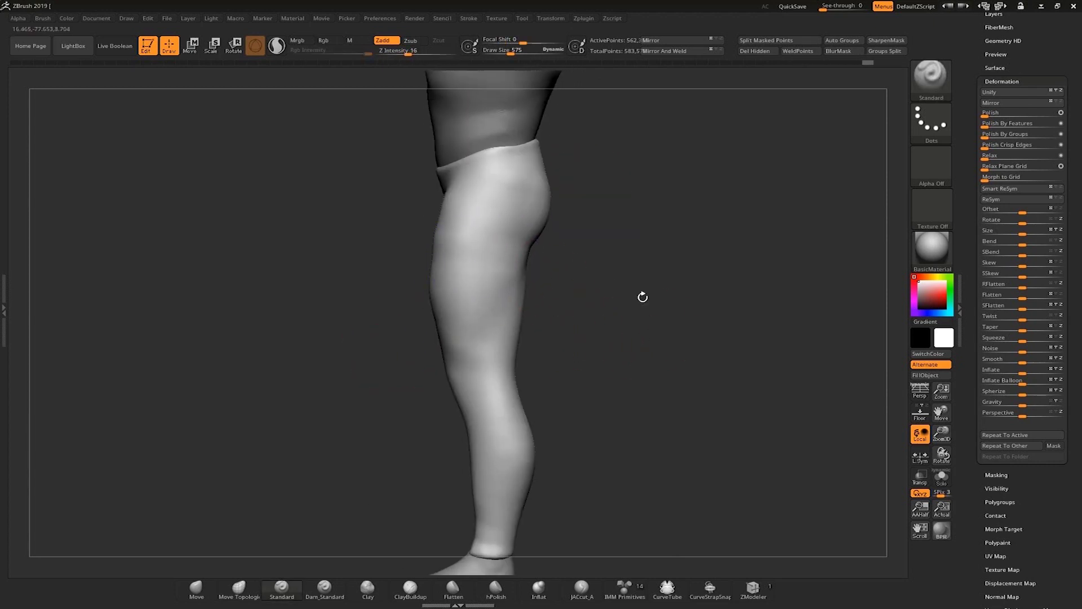
{"action": "mouse_move", "coordinate": [643, 297]}
{"action": "left_mouse_down"}
{"action": "mouse_move", "coordinate": [742, 225]}
{"action": "mouse_move", "coordinate": [742, 287]}
{"action": "left_mouse_up"}
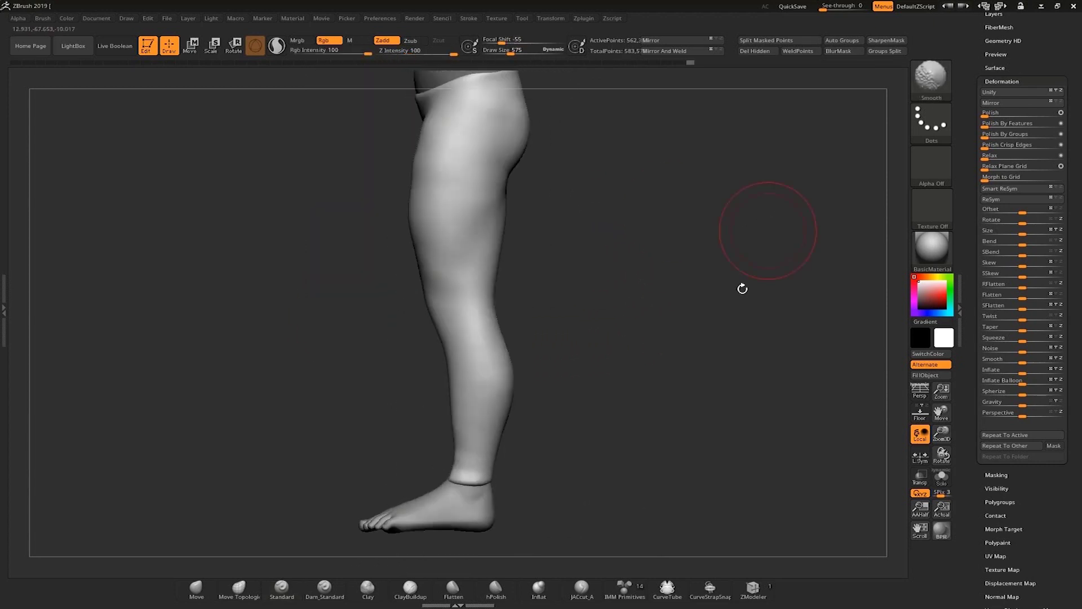
{"action": "left_click_drag", "start_coordinate": [651, 319], "coordinate": [596, 312], "text": "alt"}
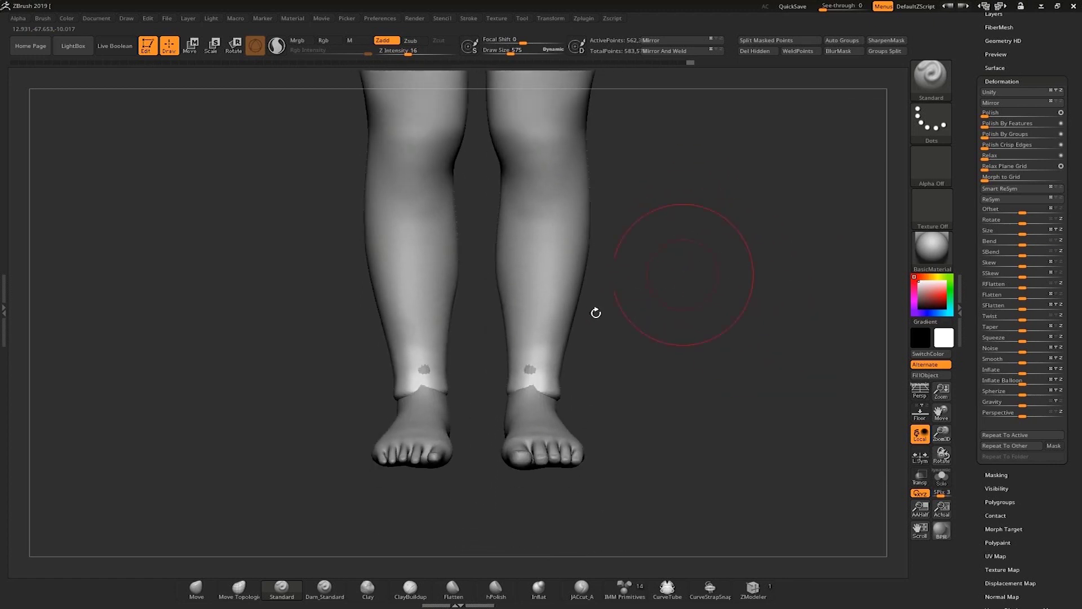
{"action": "left_click_drag", "start_coordinate": [699, 317], "coordinate": [1017, 211], "text": "alt"}
Rebuild the trouser topology with ZRemesher
{"action": "left_click", "coordinate": [1004, 186]}
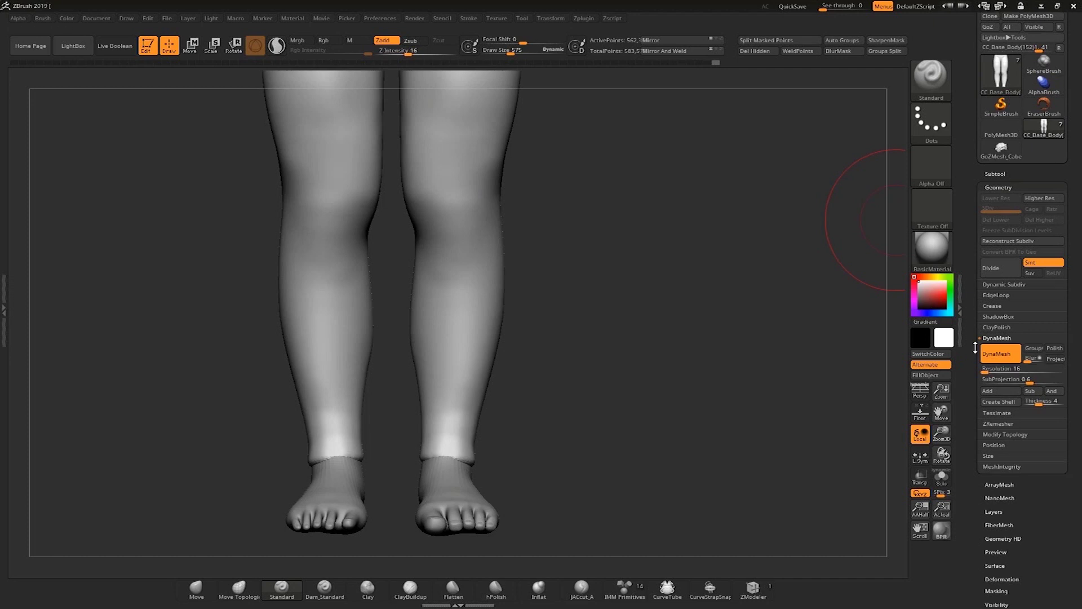
{"action": "left_click_drag", "start_coordinate": [1019, 331], "coordinate": [1019, 262]}
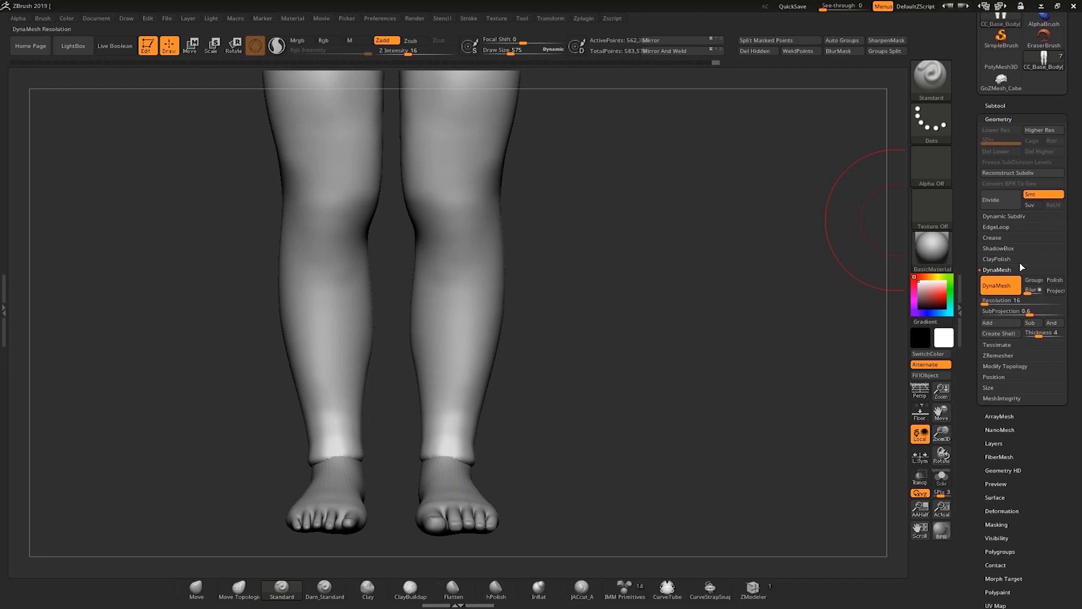
{"action": "left_click", "coordinate": [1002, 354]}
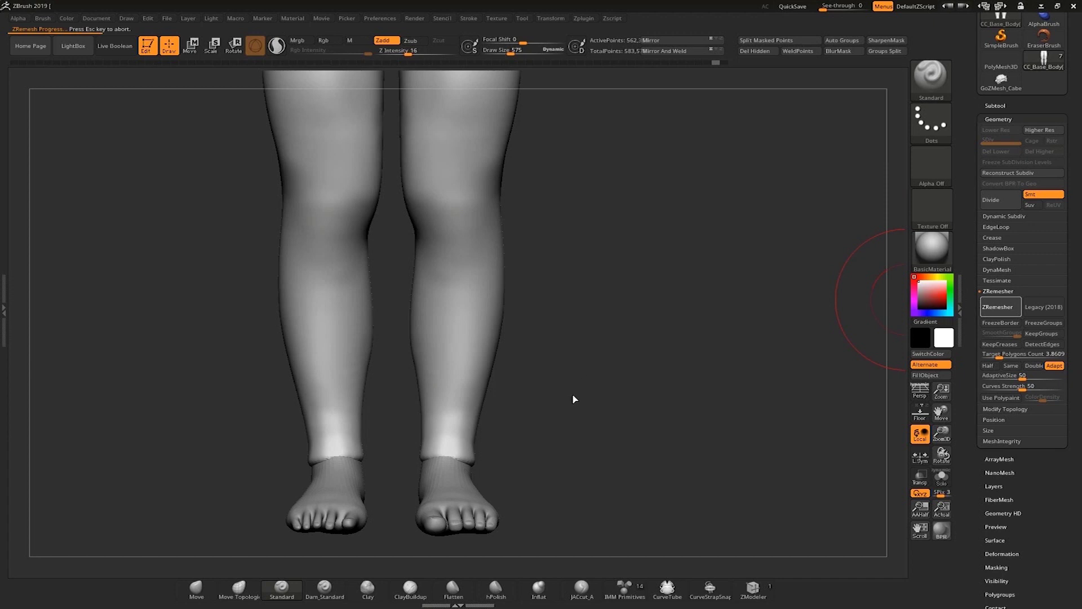
{"action": "left_click_drag", "start_coordinate": [630, 280], "coordinate": [631, 276]}
Try subdividing the remeshed trousers by one level, check the ankles, and undo the subdivision
{"action": "key", "text": "ctrl+d"}
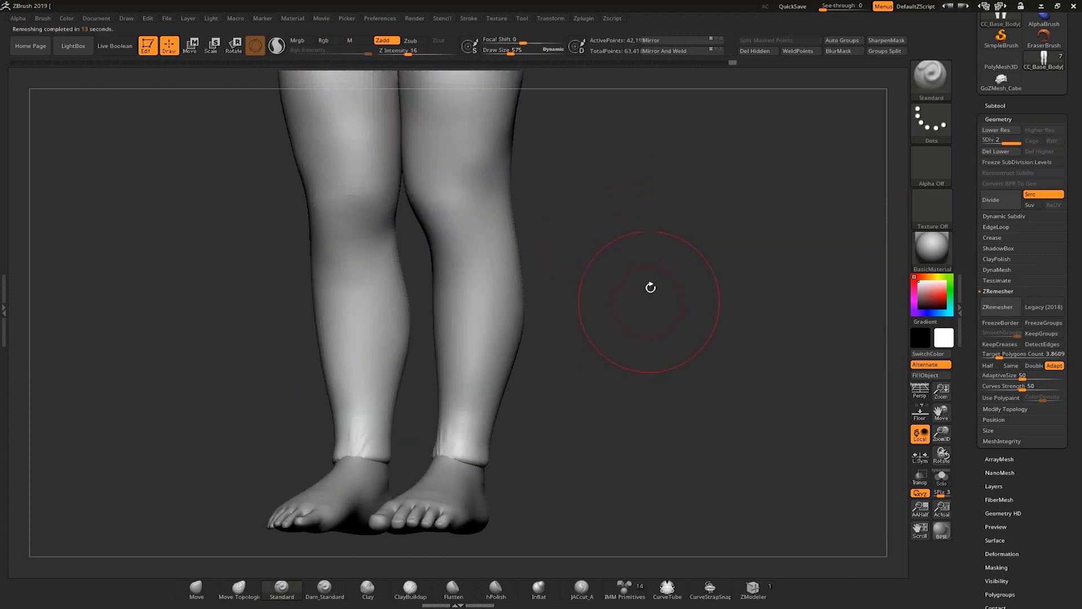
{"action": "left_click_drag", "start_coordinate": [675, 288], "coordinate": [682, 310]}
{"action": "key", "text": "ctrl+z"}
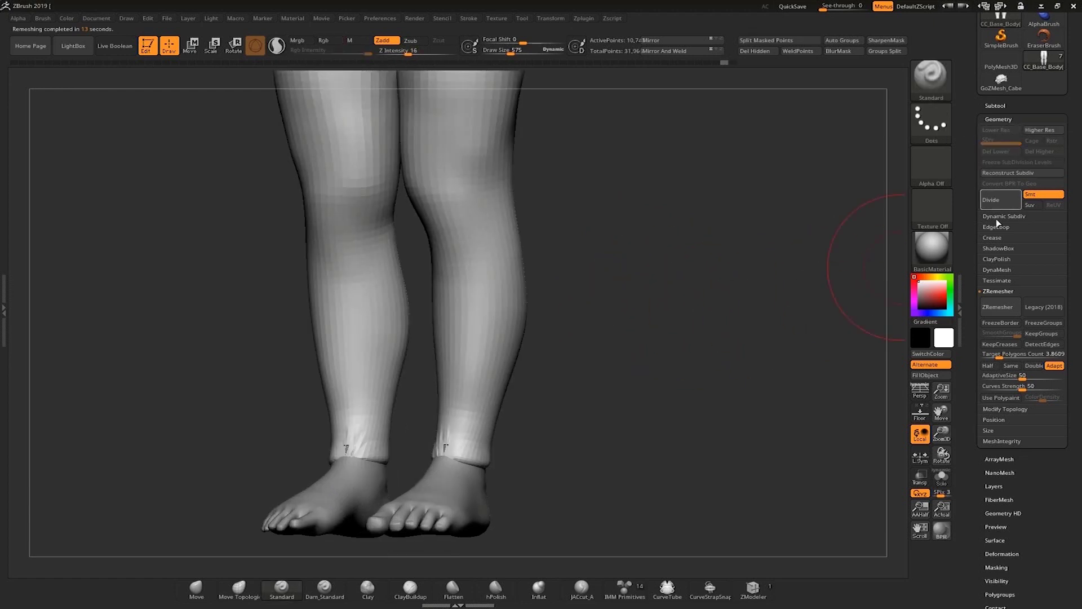
Subdivide the remeshed trousers by one level and smooth the wrinkled surface around the ankles
{"action": "left_click", "coordinate": [1002, 201]}
{"action": "left_click_drag", "start_coordinate": [630, 197], "coordinate": [642, 297], "text": "alt"}
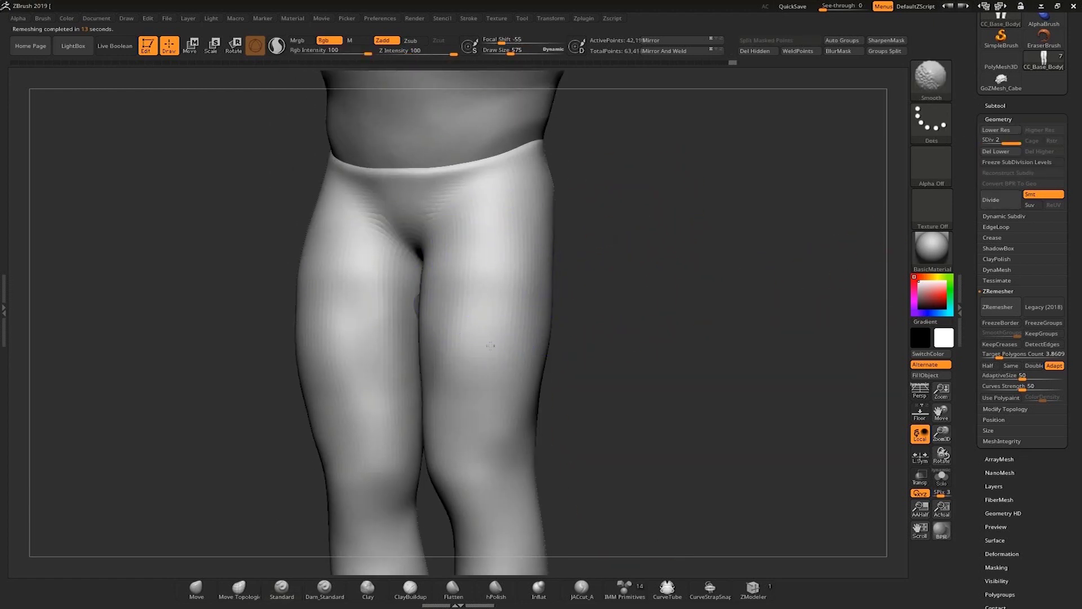
{"action": "left_click_drag", "start_coordinate": [614, 362], "coordinate": [611, 151], "text": "alt"}
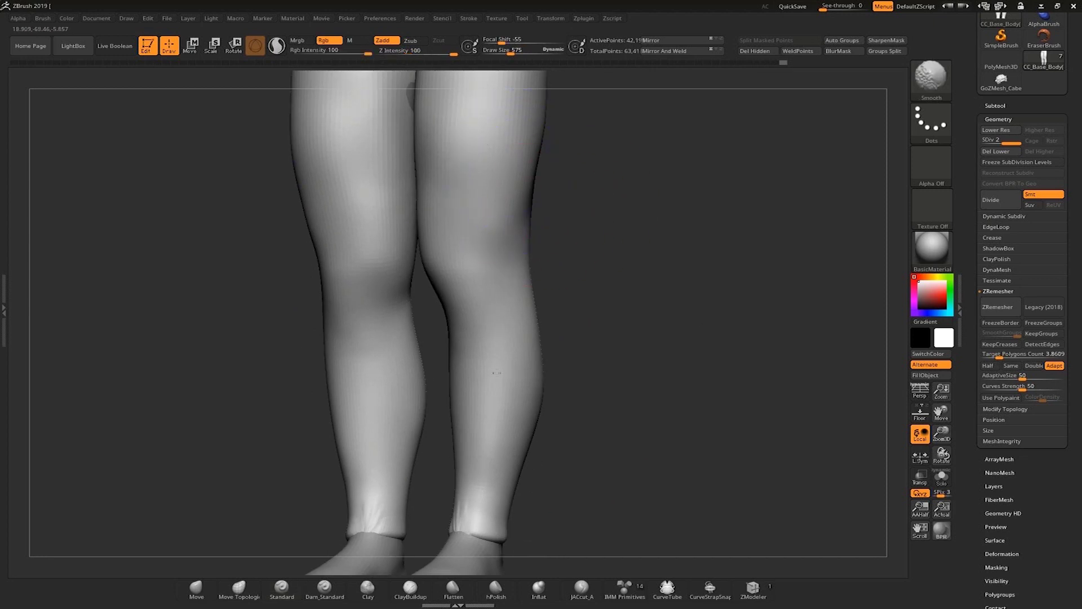
{"action": "left_click_drag", "start_coordinate": [607, 413], "coordinate": [607, 242], "text": "alt"}
{"action": "mouse_move", "coordinate": [569, 288]}
{"action": "left_mouse_down", "text": "shift"}
{"action": "mouse_move", "coordinate": [609, 278]}
{"action": "mouse_move", "coordinate": [631, 288]}
{"action": "left_mouse_up", "text": "shift"}
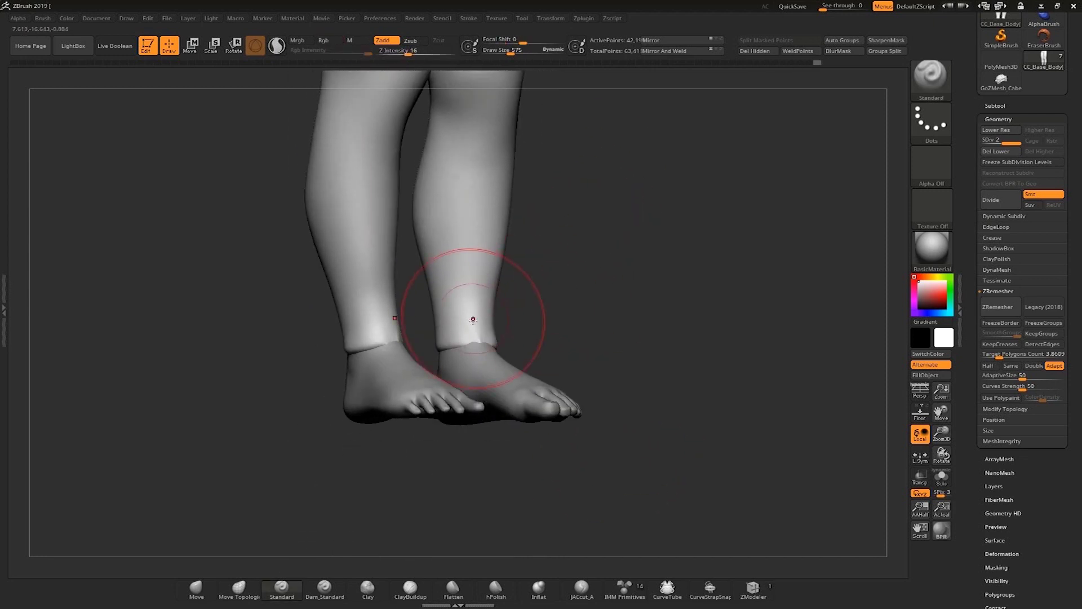
{"action": "left_click_drag", "start_coordinate": [474, 319], "coordinate": [468, 335], "text": "shift"}
{"action": "left_click_drag", "start_coordinate": [619, 301], "coordinate": [475, 476]}
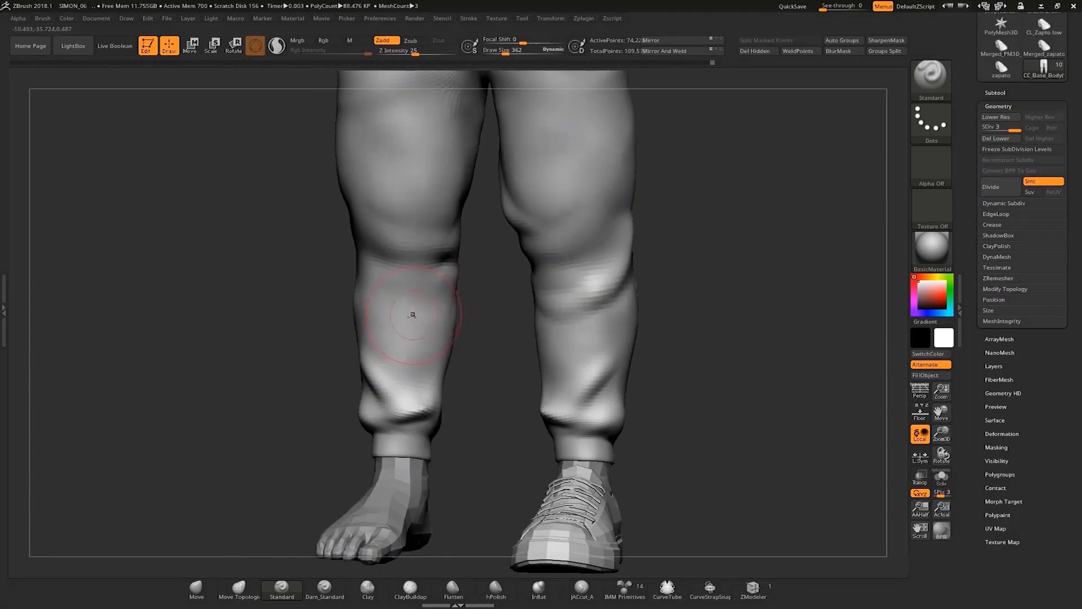
Refine and smooth the fabric folds around the knees, calves and gathered lower legs of the trousers
{"action": "mouse_move", "coordinate": [649, 312]}
{"action": "left_mouse_down"}
{"action": "mouse_move", "coordinate": [693, 311]}
{"action": "mouse_move", "coordinate": [669, 318]}
{"action": "mouse_move", "coordinate": [669, 304]}
{"action": "left_mouse_up"}
{"action": "left_click_drag", "start_coordinate": [817, 239], "coordinate": [702, 245]}
{"action": "mouse_move", "coordinate": [524, 293]}
{"action": "left_mouse_down", "text": "shift"}
{"action": "mouse_move", "coordinate": [717, 273]}
{"action": "mouse_move", "coordinate": [434, 321]}
{"action": "mouse_move", "coordinate": [708, 344]}
{"action": "mouse_move", "coordinate": [672, 349]}
{"action": "left_mouse_up", "text": "shift"}
{"action": "left_click_drag", "start_coordinate": [750, 343], "coordinate": [429, 332], "text": "alt"}
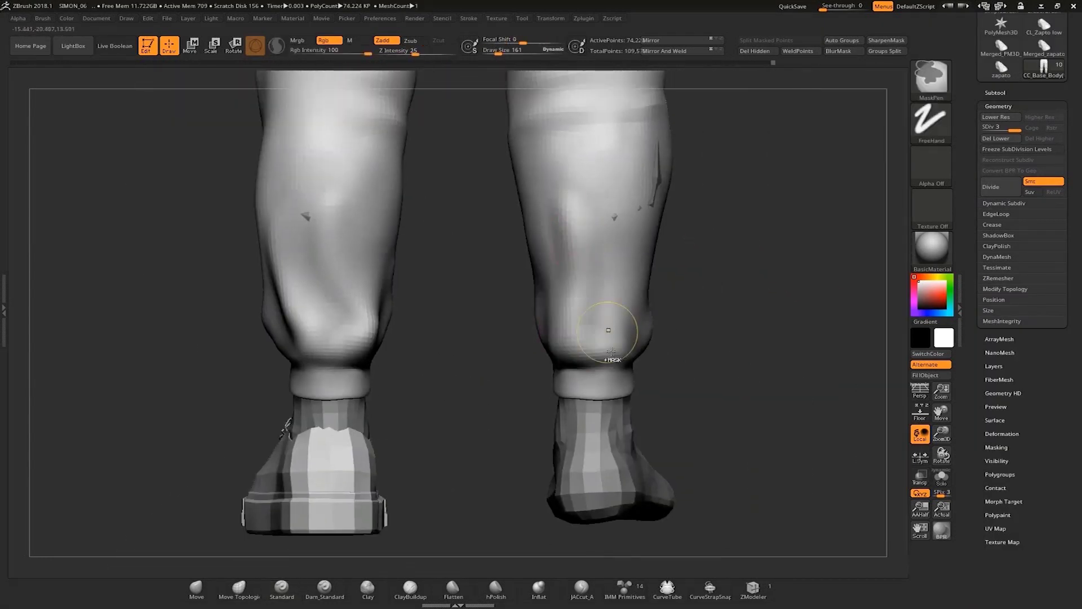
{"action": "mouse_move", "coordinate": [750, 239]}
{"action": "left_mouse_down"}
{"action": "mouse_move", "coordinate": [863, 239]}
{"action": "mouse_move", "coordinate": [799, 239]}
{"action": "mouse_move", "coordinate": [747, 290]}
{"action": "mouse_move", "coordinate": [628, 285]}
{"action": "mouse_move", "coordinate": [671, 293]}
{"action": "left_mouse_up"}
{"action": "mouse_move", "coordinate": [527, 278]}
{"action": "left_mouse_down"}
{"action": "mouse_move", "coordinate": [733, 282]}
{"action": "mouse_move", "coordinate": [747, 269]}
{"action": "mouse_move", "coordinate": [704, 248]}
{"action": "mouse_move", "coordinate": [756, 265]}
{"action": "left_mouse_up"}
{"action": "mouse_move", "coordinate": [710, 316]}
{"action": "left_mouse_down"}
{"action": "mouse_move", "coordinate": [770, 333]}
{"action": "mouse_move", "coordinate": [623, 276]}
{"action": "left_mouse_up"}
{"action": "left_click_drag", "start_coordinate": [210, 256], "coordinate": [269, 353], "text": "alt"}
{"action": "mouse_move", "coordinate": [361, 270]}
{"action": "left_mouse_down", "text": "alt"}
{"action": "mouse_move", "coordinate": [374, 193]}
{"action": "mouse_move", "coordinate": [695, 303]}
{"action": "left_mouse_up", "text": "alt"}
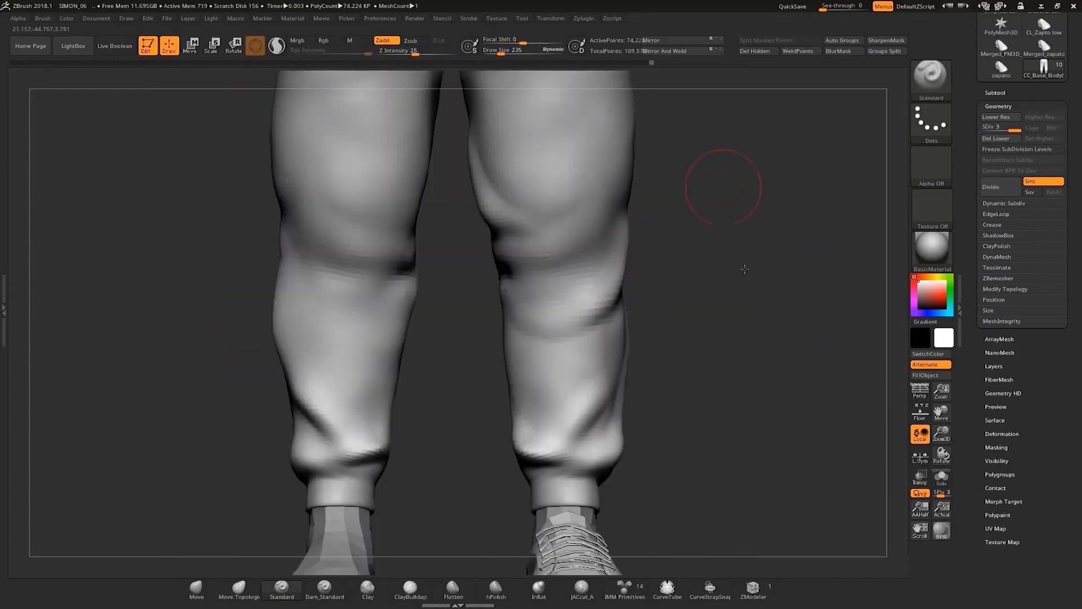
{"action": "mouse_move", "coordinate": [744, 269]}
{"action": "left_mouse_down"}
{"action": "mouse_move", "coordinate": [398, 222]}
{"action": "mouse_move", "coordinate": [431, 287]}
{"action": "left_mouse_up"}
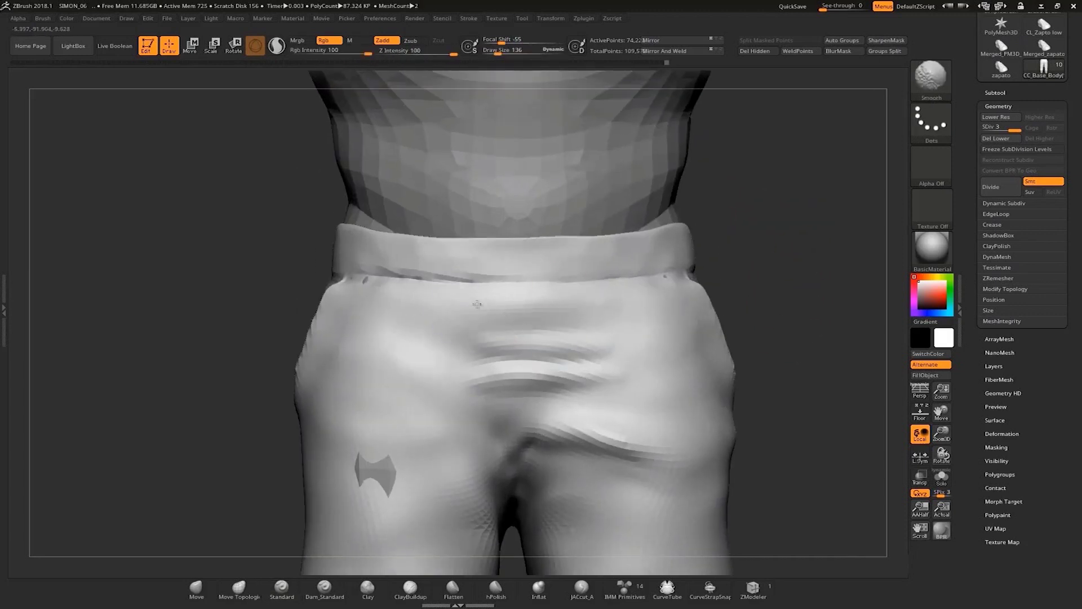
Carve the centre-front seam and the groove beneath the waistband with the JACcut_A brush
{"action": "left_click_drag", "start_coordinate": [729, 439], "coordinate": [481, 270], "text": "alt"}
{"action": "left_click_drag", "start_coordinate": [869, 198], "coordinate": [724, 63], "text": "alt"}
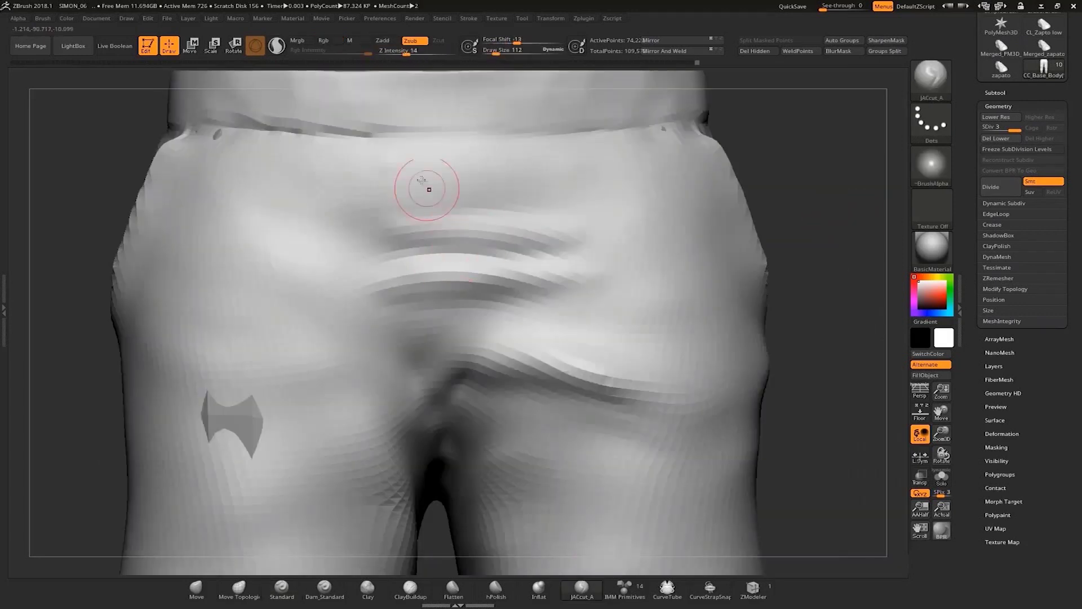
{"action": "right_click_drag", "start_coordinate": [439, 446], "coordinate": [430, 178]}
{"action": "mouse_move", "coordinate": [778, 395]}
{"action": "left_mouse_down"}
{"action": "mouse_move", "coordinate": [810, 282]}
{"action": "mouse_move", "coordinate": [710, 319]}
{"action": "mouse_move", "coordinate": [511, 186]}
{"action": "mouse_move", "coordinate": [503, 294]}
{"action": "left_mouse_up"}
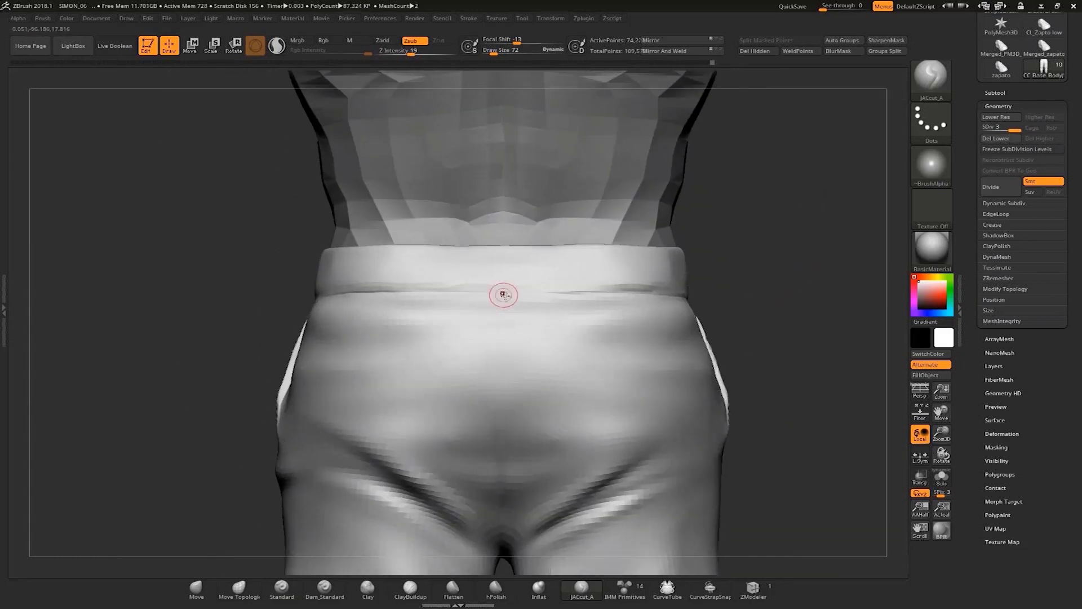
{"action": "left_click_drag", "start_coordinate": [782, 292], "coordinate": [316, 315]}
Sculpt elastic gathers around the waistband with the Standard brush and smooth the fabric below it at the front and seat
{"action": "left_click", "coordinate": [281, 589]}
{"action": "left_click_drag", "start_coordinate": [236, 394], "coordinate": [387, 342], "text": "alt"}
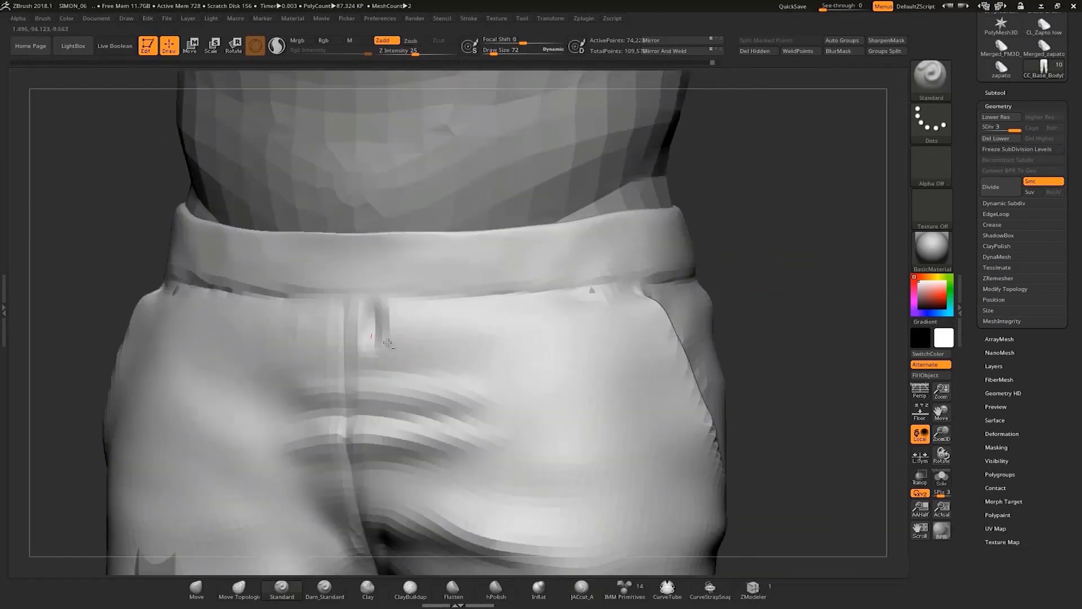
{"action": "mouse_move", "coordinate": [516, 322]}
{"action": "left_mouse_down"}
{"action": "mouse_move", "coordinate": [886, 236]}
{"action": "mouse_move", "coordinate": [671, 260]}
{"action": "mouse_move", "coordinate": [345, 229]}
{"action": "mouse_move", "coordinate": [169, 237]}
{"action": "mouse_move", "coordinate": [375, 229]}
{"action": "mouse_move", "coordinate": [427, 140]}
{"action": "mouse_move", "coordinate": [638, 169]}
{"action": "mouse_move", "coordinate": [519, 206]}
{"action": "mouse_move", "coordinate": [556, 181]}
{"action": "mouse_move", "coordinate": [598, 184]}
{"action": "mouse_move", "coordinate": [614, 242]}
{"action": "mouse_move", "coordinate": [406, 285]}
{"action": "mouse_move", "coordinate": [797, 256]}
{"action": "mouse_move", "coordinate": [359, 331]}
{"action": "left_mouse_up"}
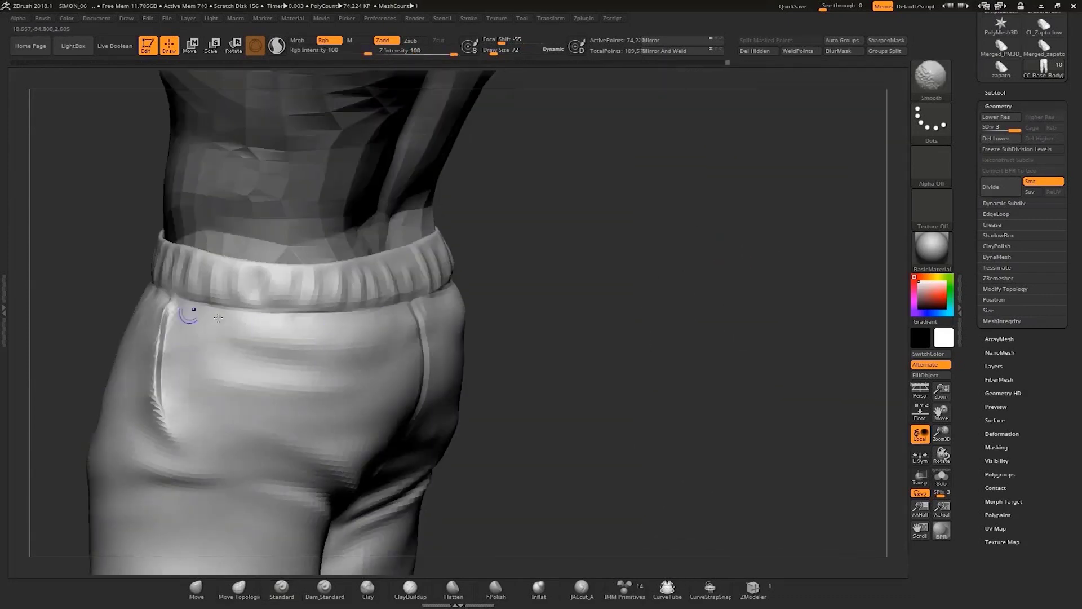
{"action": "mouse_move", "coordinate": [218, 318]}
{"action": "left_mouse_down", "text": "shift"}
{"action": "mouse_move", "coordinate": [719, 275]}
{"action": "mouse_move", "coordinate": [732, 244]}
{"action": "mouse_move", "coordinate": [732, 274]}
{"action": "left_mouse_up", "text": "shift"}
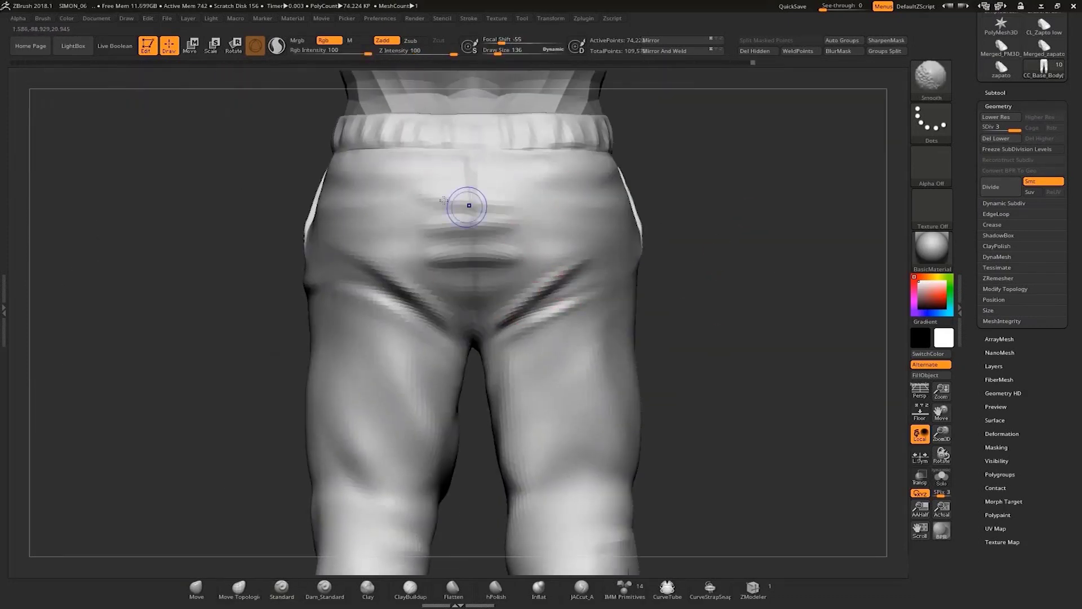
{"action": "right_click_drag", "start_coordinate": [451, 336], "coordinate": [417, 190], "text": "alt"}
{"action": "key", "text": "s"}
{"action": "left_click_drag", "start_coordinate": [519, 285], "coordinate": [527, 285]}
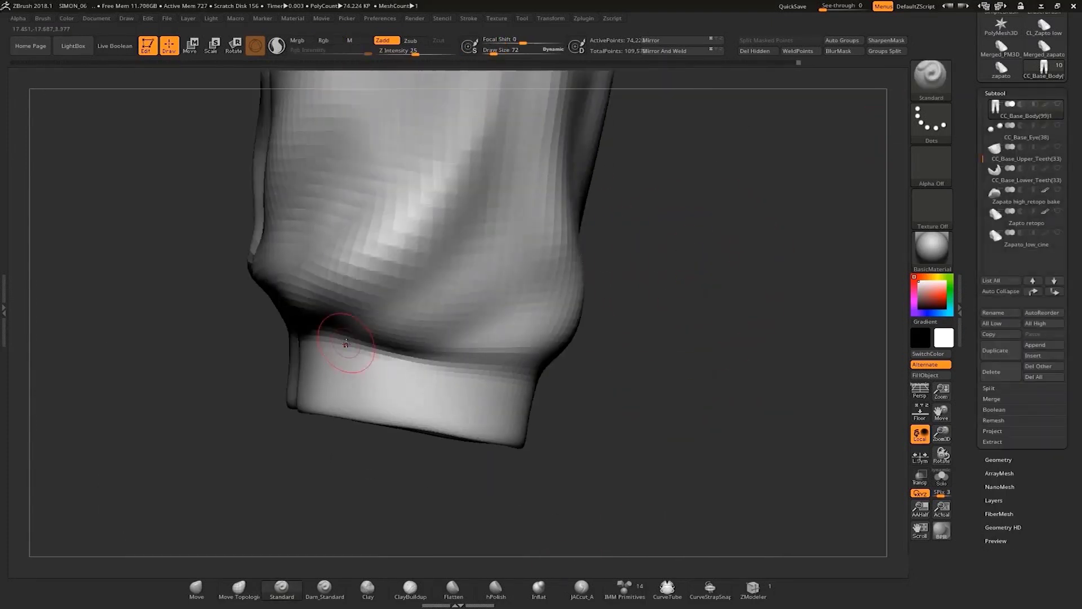
Carve the seam line above one ankle cuff with the JACcut_A brush, then smooth and adjust the cuff
{"action": "right_click_drag", "start_coordinate": [512, 367], "coordinate": [416, 247]}
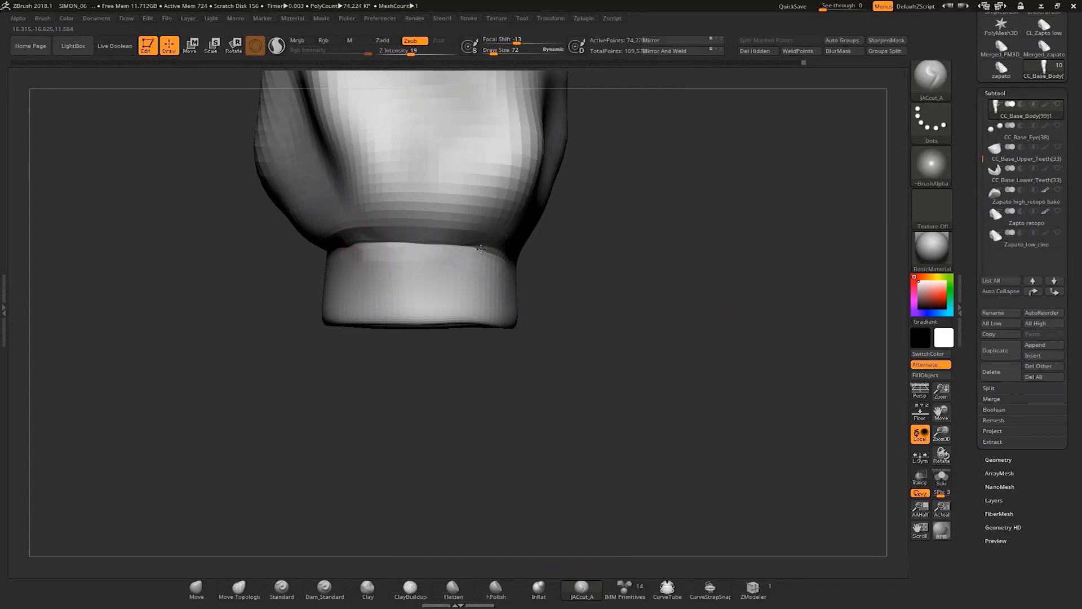
{"action": "left_click_drag", "start_coordinate": [481, 248], "coordinate": [510, 260]}
{"action": "mouse_move", "coordinate": [609, 282]}
{"action": "right_mouse_down"}
{"action": "mouse_move", "coordinate": [679, 280]}
{"action": "mouse_move", "coordinate": [657, 261]}
{"action": "mouse_move", "coordinate": [509, 256]}
{"action": "mouse_move", "coordinate": [545, 293]}
{"action": "right_mouse_up"}
{"action": "left_click_drag", "start_coordinate": [545, 293], "coordinate": [577, 289], "text": "shift"}
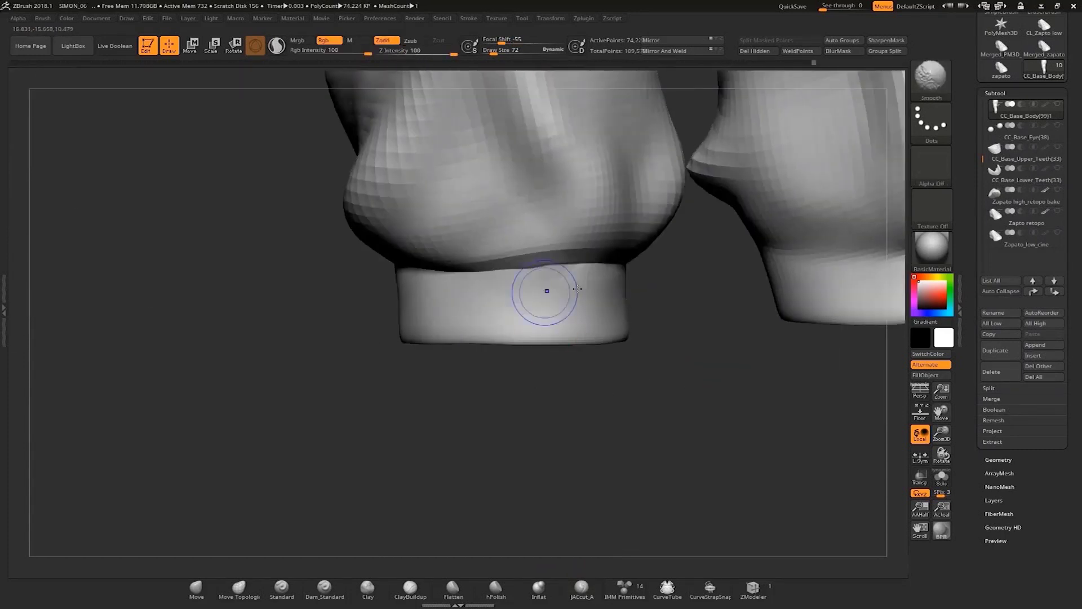
{"action": "mouse_move", "coordinate": [577, 289]}
{"action": "right_mouse_down"}
{"action": "mouse_move", "coordinate": [536, 338]}
{"action": "mouse_move", "coordinate": [667, 377]}
{"action": "mouse_move", "coordinate": [623, 363]}
{"action": "right_mouse_up"}
{"action": "right_click_drag", "start_coordinate": [579, 241], "coordinate": [346, 186]}
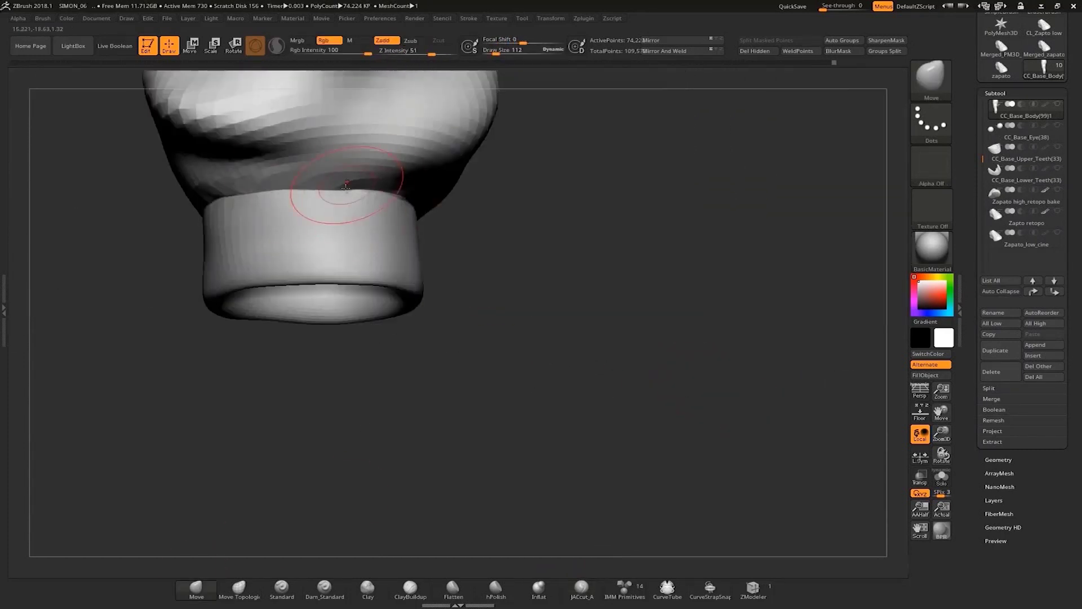
{"action": "mouse_move", "coordinate": [346, 185]}
{"action": "left_mouse_down"}
{"action": "mouse_move", "coordinate": [242, 290]}
{"action": "mouse_move", "coordinate": [194, 242]}
{"action": "mouse_move", "coordinate": [554, 438]}
{"action": "mouse_move", "coordinate": [620, 428]}
{"action": "left_mouse_up"}
Carve the seam line above the other ankle cuff with the JACcut_A brush at draw size 81
{"action": "left_click", "coordinate": [581, 590]}
{"action": "key", "text": "s"}
{"action": "left_click_drag", "start_coordinate": [430, 312], "coordinate": [427, 311]}
{"action": "mouse_move", "coordinate": [620, 367]}
{"action": "left_mouse_down"}
{"action": "mouse_move", "coordinate": [677, 366]}
{"action": "mouse_move", "coordinate": [611, 372]}
{"action": "left_mouse_up"}
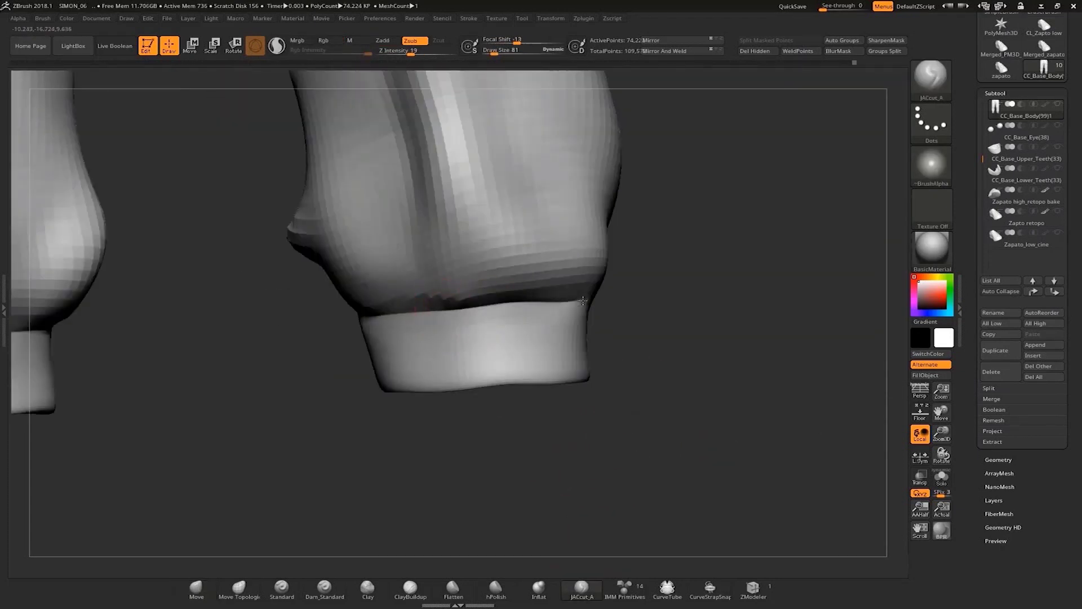
{"action": "right_click_drag", "start_coordinate": [583, 301], "coordinate": [648, 303]}
{"action": "right_click_drag", "start_coordinate": [786, 282], "coordinate": [608, 422]}
Adjust the shape of the ankle cuff's upper edge with the Move brush at draw size 148
{"action": "key", "text": "b"}
{"action": "key", "text": "m"}
{"action": "key", "text": "v"}
{"action": "key", "text": "s"}
{"action": "left_click_drag", "start_coordinate": [534, 305], "coordinate": [538, 304]}
{"action": "right_click_drag", "start_coordinate": [538, 305], "coordinate": [543, 252]}
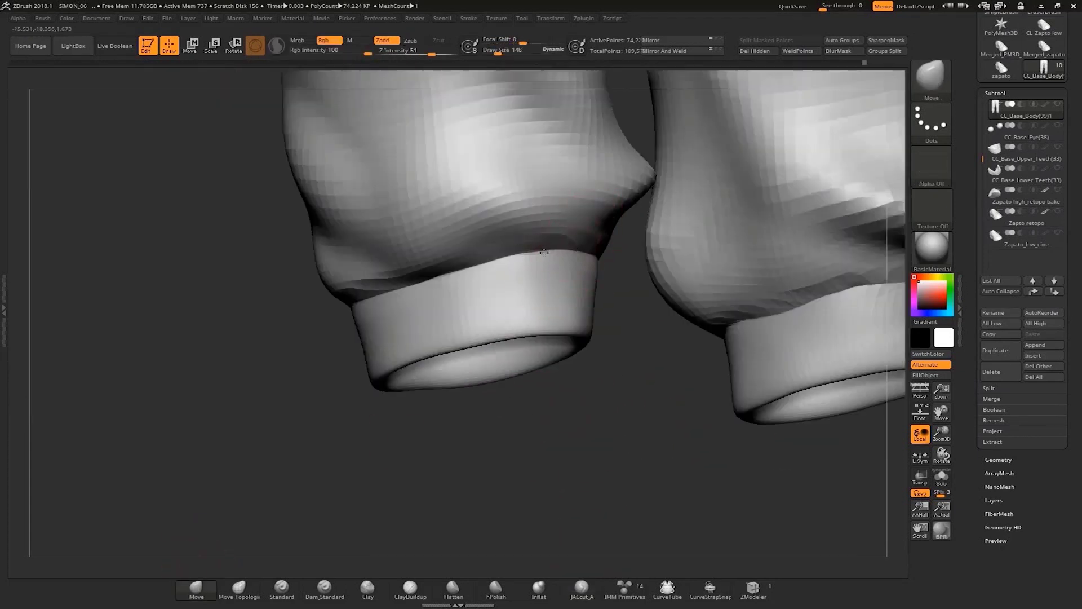
{"action": "left_click_drag", "start_coordinate": [544, 250], "coordinate": [400, 251]}
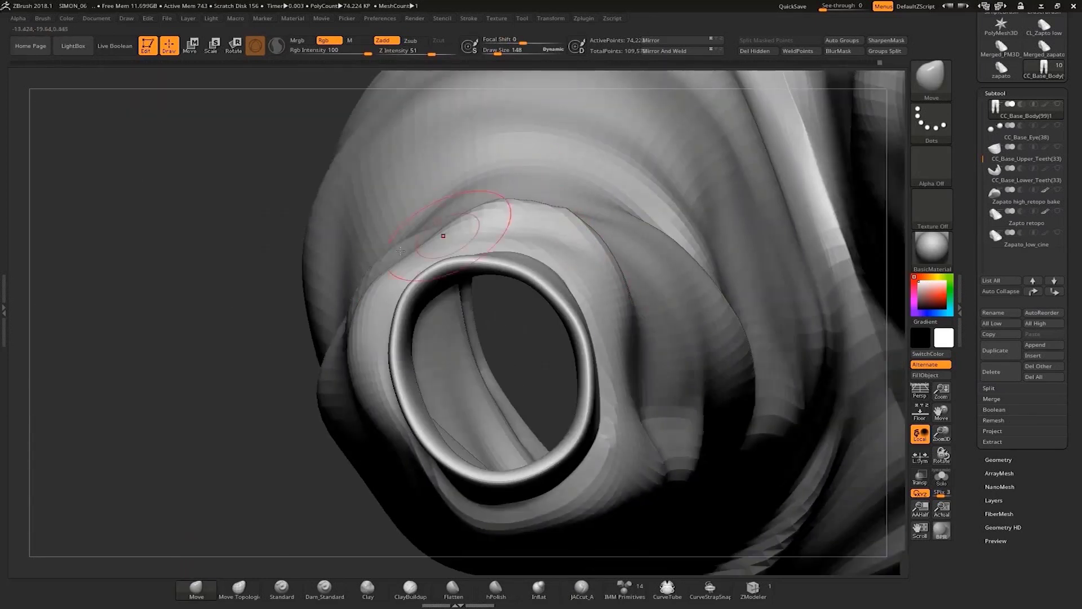
{"action": "mouse_move", "coordinate": [244, 350]}
{"action": "left_mouse_down"}
{"action": "mouse_move", "coordinate": [292, 225]}
{"action": "mouse_move", "coordinate": [756, 341]}
{"action": "mouse_move", "coordinate": [733, 361]}
{"action": "left_mouse_up"}
Refine the crease above the cuff with JACcut_A and reshape the fabric around both ankle openings with the Move brush
{"action": "left_click", "coordinate": [581, 590]}
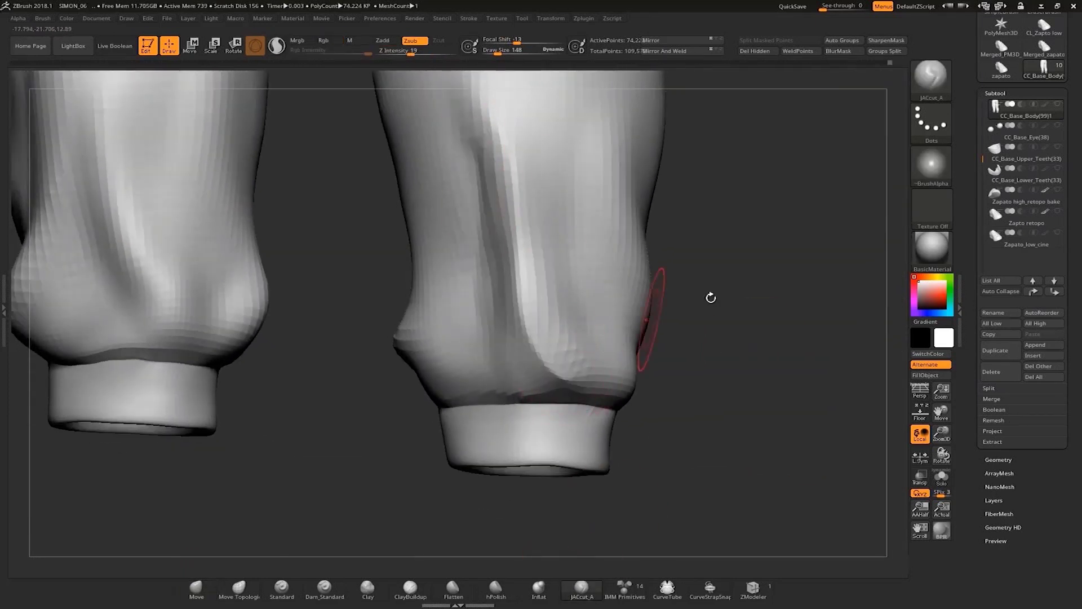
{"action": "mouse_move", "coordinate": [711, 297]}
{"action": "left_mouse_down"}
{"action": "mouse_move", "coordinate": [717, 435]}
{"action": "mouse_move", "coordinate": [703, 417]}
{"action": "mouse_move", "coordinate": [367, 295]}
{"action": "left_mouse_up"}
{"action": "key", "text": "b"}
{"action": "key", "text": "m"}
{"action": "key", "text": "v"}
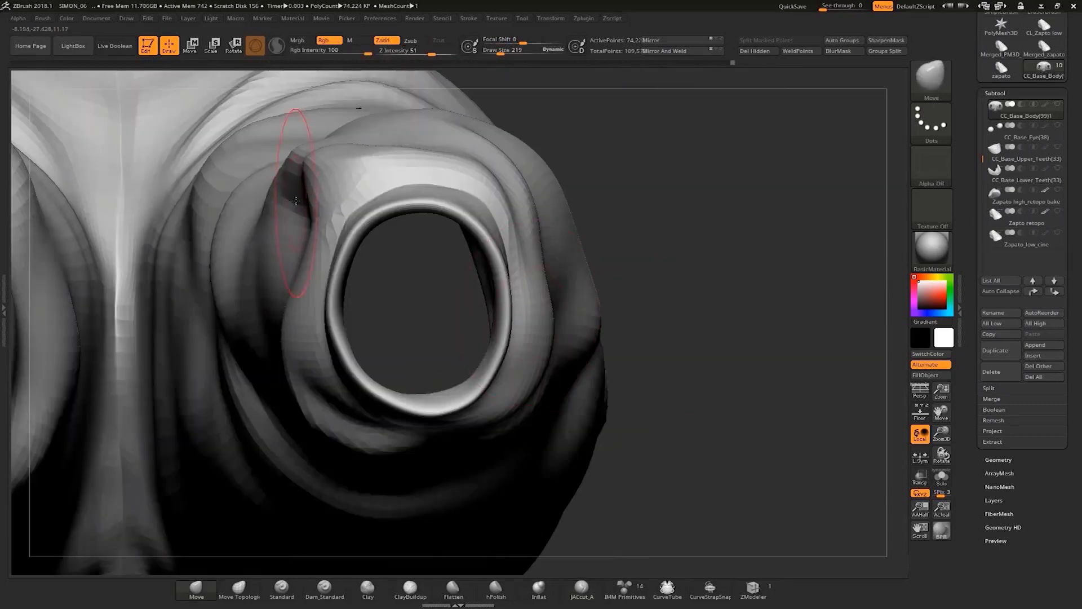
{"action": "right_click_drag", "start_coordinate": [295, 200], "coordinate": [507, 270]}
{"action": "mouse_move", "coordinate": [338, 294]}
{"action": "right_mouse_down"}
{"action": "mouse_move", "coordinate": [642, 225]}
{"action": "mouse_move", "coordinate": [478, 156]}
{"action": "mouse_move", "coordinate": [346, 198]}
{"action": "mouse_move", "coordinate": [621, 434]}
{"action": "mouse_move", "coordinate": [558, 115]}
{"action": "right_mouse_up"}
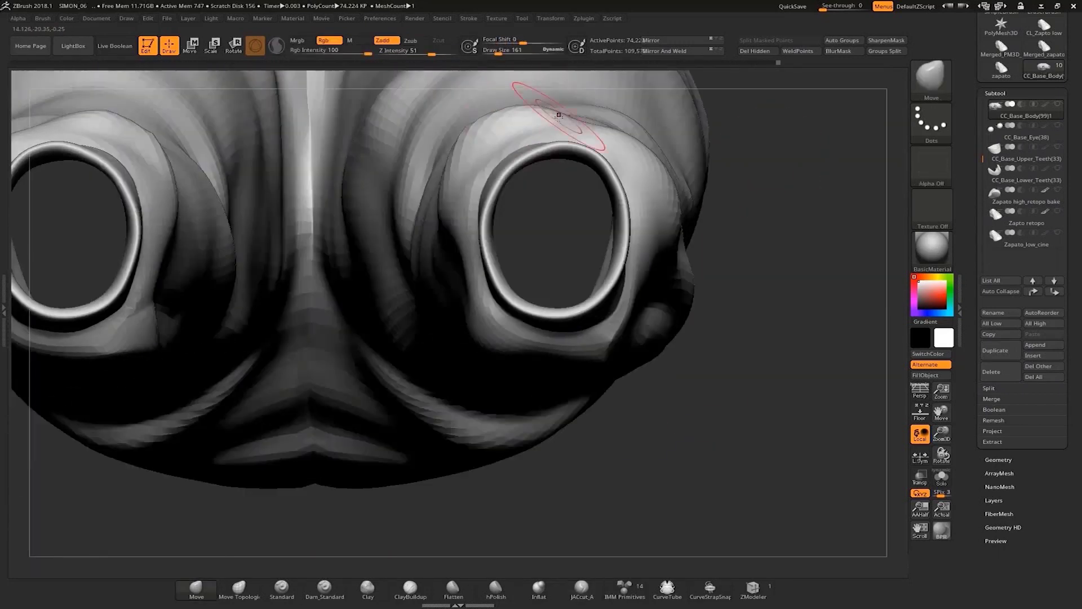
{"action": "right_click_drag", "start_coordinate": [725, 440], "coordinate": [578, 223]}
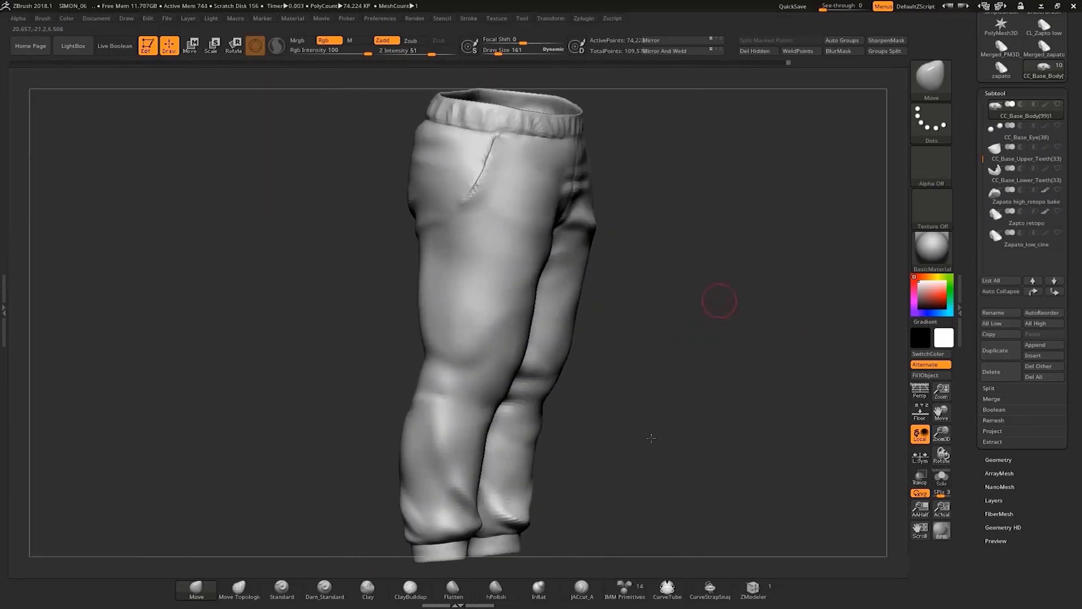
Refine the centre seam and folds on the seat of the trousers with JACcut_A and smooth them
{"action": "mouse_move", "coordinate": [651, 438]}
{"action": "right_mouse_down", "text": "ctrl"}
{"action": "mouse_move", "coordinate": [712, 299]}
{"action": "mouse_move", "coordinate": [749, 270]}
{"action": "mouse_move", "coordinate": [752, 321]}
{"action": "right_mouse_up", "text": "ctrl"}
{"action": "left_click", "coordinate": [581, 590]}
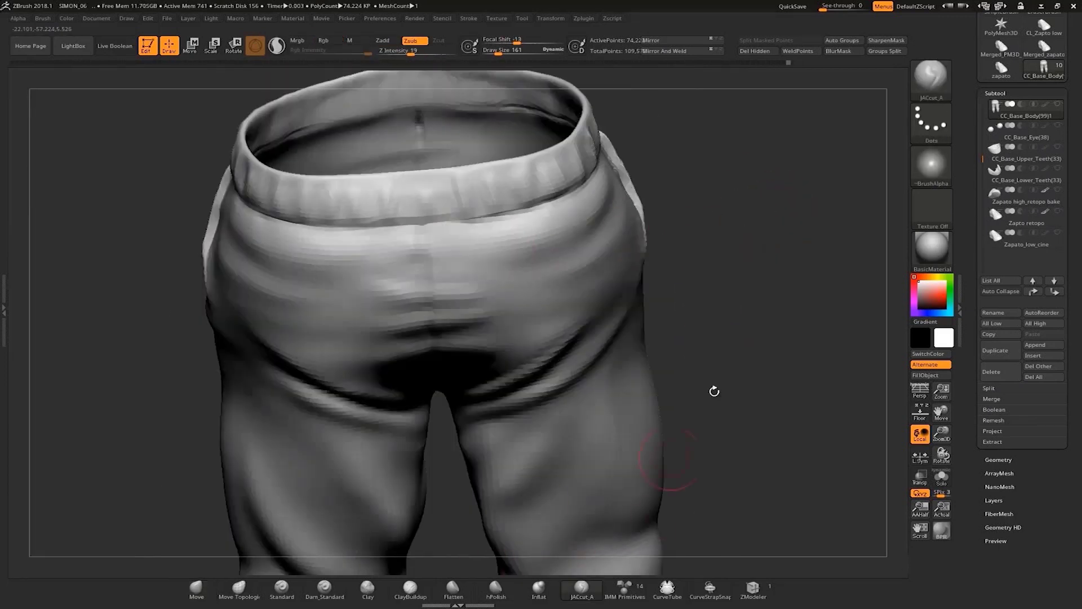
{"action": "right_click_drag", "start_coordinate": [714, 390], "coordinate": [481, 323]}
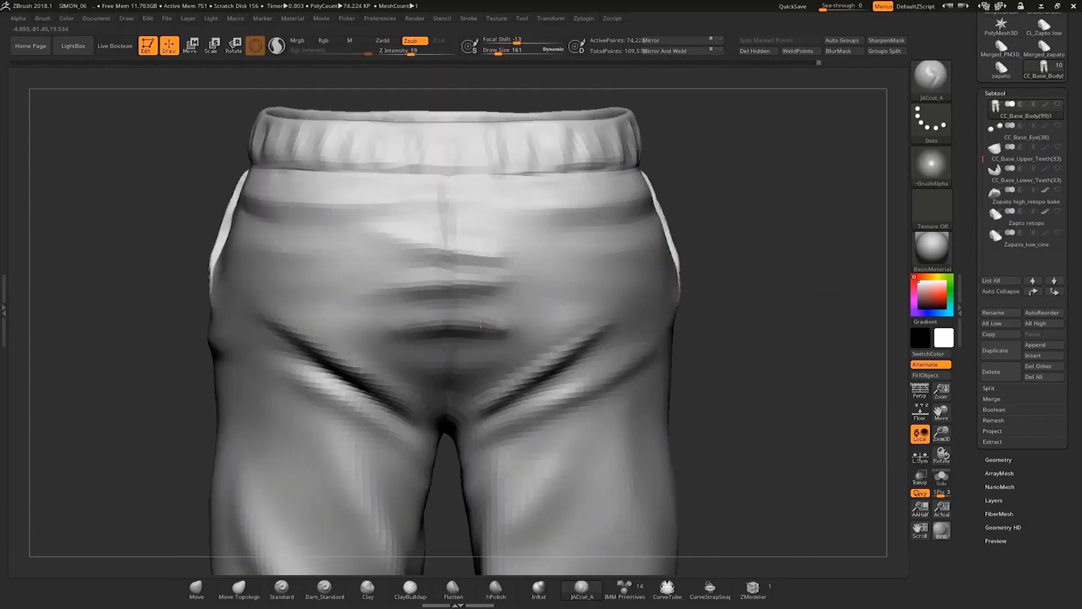
{"action": "mouse_move", "coordinate": [429, 293]}
{"action": "left_mouse_down", "text": "shift"}
{"action": "mouse_move", "coordinate": [372, 275]}
{"action": "mouse_move", "coordinate": [406, 271]}
{"action": "left_mouse_up", "text": "shift"}
{"action": "mouse_move", "coordinate": [727, 339]}
{"action": "right_mouse_down", "text": "ctrl"}
{"action": "mouse_move", "coordinate": [727, 254]}
{"action": "mouse_move", "coordinate": [727, 350]}
{"action": "right_mouse_up", "text": "ctrl"}
{"action": "left_click", "coordinate": [282, 592]}
{"action": "mouse_move", "coordinate": [800, 327]}
{"action": "right_mouse_down"}
{"action": "mouse_move", "coordinate": [689, 328]}
{"action": "mouse_move", "coordinate": [500, 220]}
{"action": "mouse_move", "coordinate": [522, 348]}
{"action": "right_mouse_up"}
{"action": "left_click_drag", "start_coordinate": [522, 348], "coordinate": [519, 299], "text": "shift"}
{"action": "mouse_move", "coordinate": [519, 299]}
{"action": "right_mouse_down"}
{"action": "mouse_move", "coordinate": [752, 310]}
{"action": "mouse_move", "coordinate": [833, 227]}
{"action": "mouse_move", "coordinate": [677, 319]}
{"action": "mouse_move", "coordinate": [457, 249]}
{"action": "right_mouse_up"}
Subdivide the trousers by one more level and smooth the front just below the waistband
{"action": "key", "text": "d"}
{"action": "left_click_drag", "start_coordinate": [456, 249], "coordinate": [236, 227], "text": "shift"}
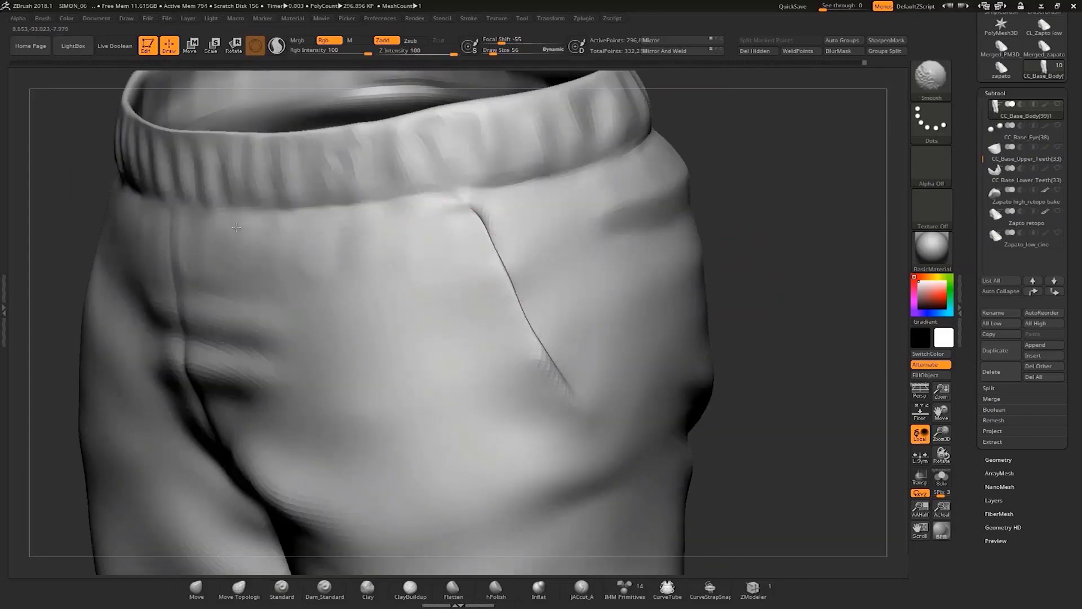
{"action": "mouse_move", "coordinate": [780, 303]}
{"action": "right_mouse_down"}
{"action": "mouse_move", "coordinate": [483, 203]}
{"action": "mouse_move", "coordinate": [896, 191]}
{"action": "right_mouse_up"}
Shape the side pocket opening below the waistband with the Move brush at draw size 91
{"action": "key", "text": "s"}
{"action": "left_click_drag", "start_coordinate": [491, 225], "coordinate": [504, 224]}
{"action": "mouse_move", "coordinate": [753, 209]}
{"action": "right_mouse_down"}
{"action": "mouse_move", "coordinate": [770, 216]}
{"action": "mouse_move", "coordinate": [270, 217]}
{"action": "mouse_move", "coordinate": [263, 145]}
{"action": "right_mouse_up"}
{"action": "right_click_drag", "start_coordinate": [500, 278], "coordinate": [555, 406], "text": "ctrl"}
Carve the inner edge of the first side pocket opening with the JACcut_A brush at draw size 48
{"action": "left_click", "coordinate": [581, 590]}
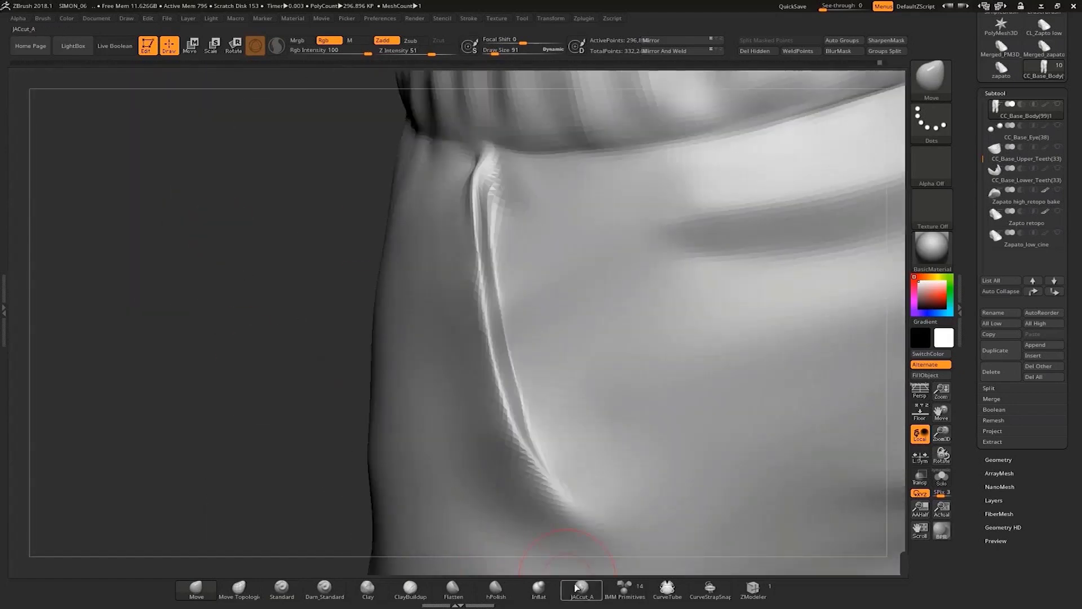
{"action": "key", "text": "s"}
{"action": "left_click_drag", "start_coordinate": [491, 194], "coordinate": [488, 194]}
{"action": "mouse_move", "coordinate": [338, 248]}
{"action": "right_mouse_down"}
{"action": "mouse_move", "coordinate": [209, 341]}
{"action": "mouse_move", "coordinate": [265, 316]}
{"action": "right_mouse_up"}
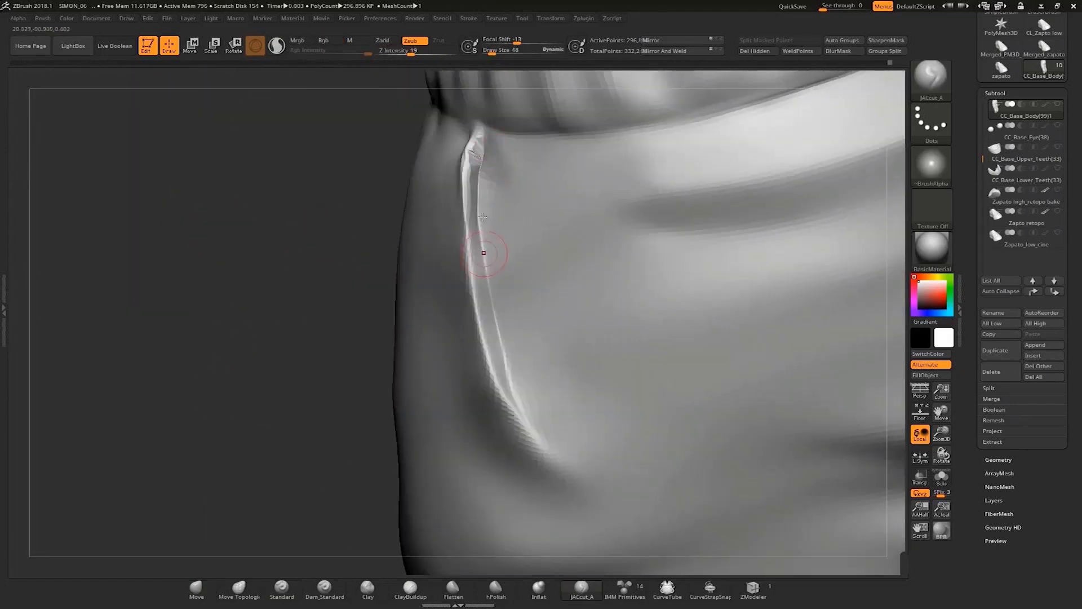
{"action": "right_click_drag", "start_coordinate": [494, 366], "coordinate": [504, 273]}
{"action": "left_click_drag", "start_coordinate": [486, 288], "coordinate": [529, 372]}
{"action": "mouse_move", "coordinate": [530, 372]}
{"action": "right_mouse_down"}
{"action": "mouse_move", "coordinate": [462, 253]}
{"action": "mouse_move", "coordinate": [497, 144]}
{"action": "mouse_move", "coordinate": [489, 216]}
{"action": "mouse_move", "coordinate": [488, 146]}
{"action": "right_mouse_up"}
Carve the edge of the pocket opening on the opposite hip with the JACcut_A brush
{"action": "mouse_move", "coordinate": [488, 146]}
{"action": "right_mouse_down"}
{"action": "mouse_move", "coordinate": [763, 302]}
{"action": "mouse_move", "coordinate": [621, 196]}
{"action": "right_mouse_up"}
{"action": "left_click_drag", "start_coordinate": [620, 196], "coordinate": [630, 309]}
{"action": "right_click_drag", "start_coordinate": [630, 310], "coordinate": [527, 240], "text": "alt"}
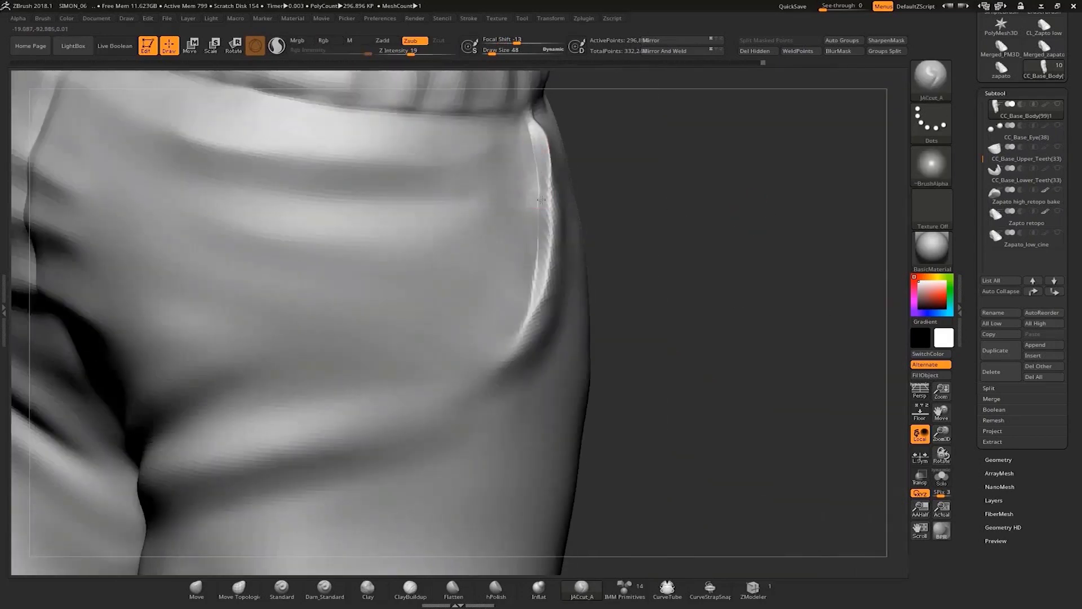
{"action": "left_click_drag", "start_coordinate": [536, 194], "coordinate": [530, 301]}
{"action": "mouse_move", "coordinate": [530, 301]}
{"action": "right_mouse_down"}
{"action": "mouse_move", "coordinate": [517, 355]}
{"action": "mouse_move", "coordinate": [508, 338]}
{"action": "right_mouse_up"}
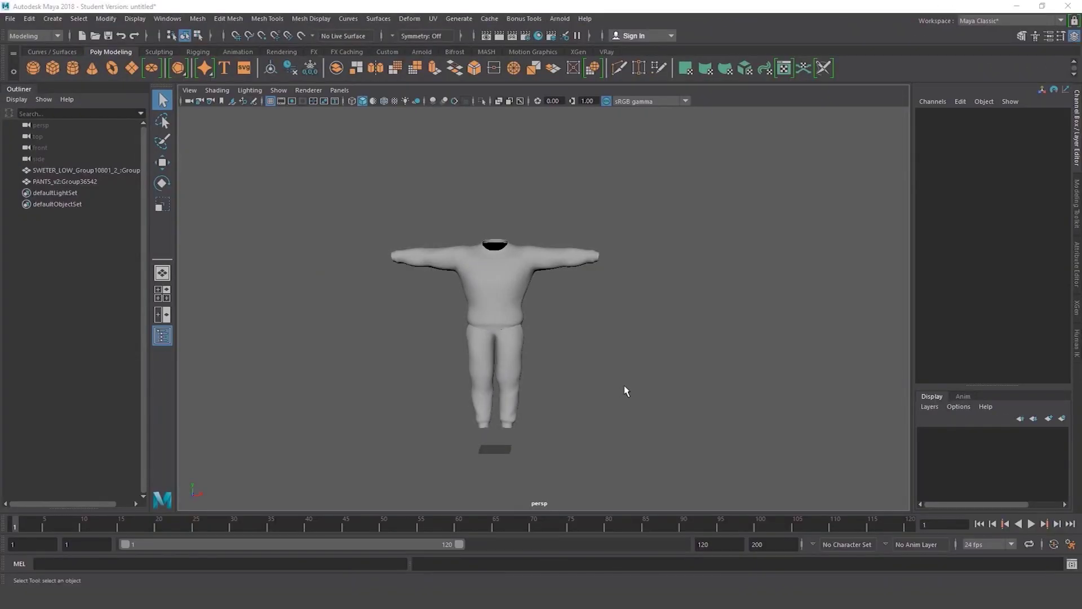
Switch to Maya, select the sweater mesh and add it to a new display layer
{"action": "mouse_move", "coordinate": [646, 386]}
{"action": "right_mouse_down", "text": "alt"}
{"action": "mouse_move", "coordinate": [654, 379]}
{"action": "mouse_move", "coordinate": [611, 388]}
{"action": "mouse_move", "coordinate": [639, 369]}
{"action": "right_mouse_up", "text": "alt"}
{"action": "middle_click_drag", "start_coordinate": [639, 370], "coordinate": [664, 432], "text": "alt"}
{"action": "left_click", "coordinate": [569, 349]}
{"action": "left_click_drag", "start_coordinate": [618, 370], "coordinate": [676, 360], "text": "alt"}
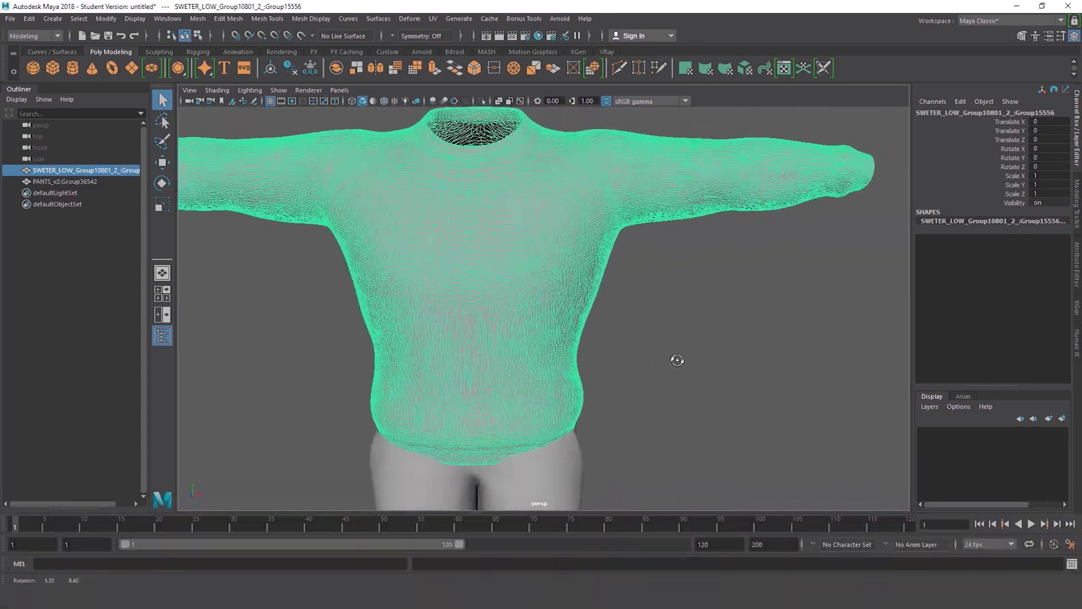
{"action": "right_click_drag", "start_coordinate": [676, 360], "coordinate": [623, 368], "text": "alt"}
{"action": "left_click_drag", "start_coordinate": [625, 368], "coordinate": [606, 359], "text": "alt"}
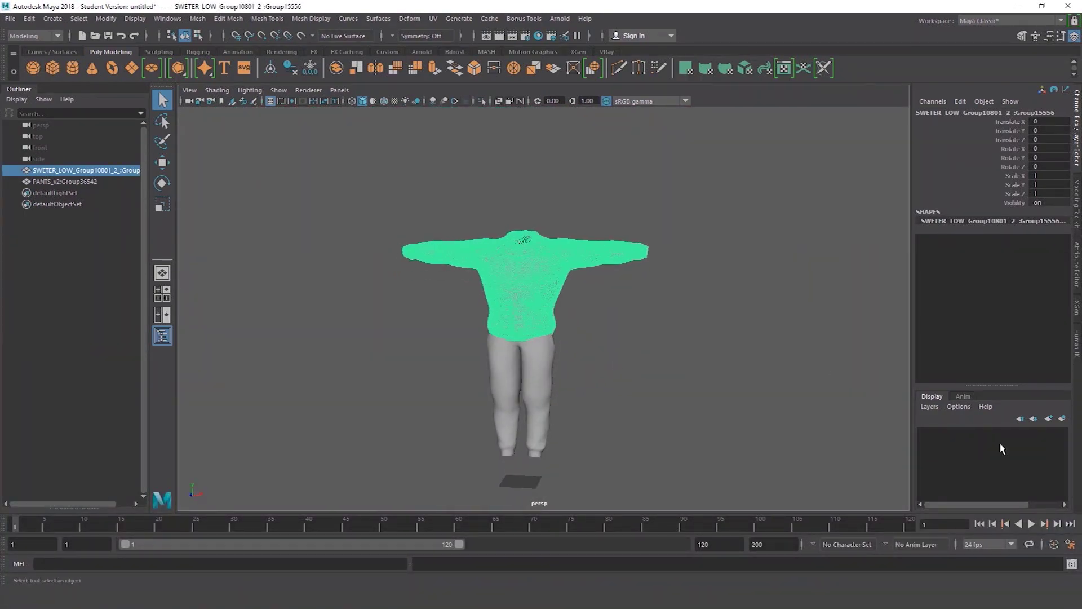
{"action": "left_click", "coordinate": [1050, 418]}
{"action": "left_click", "coordinate": [993, 434]}
{"action": "right_click", "coordinate": [992, 434]}
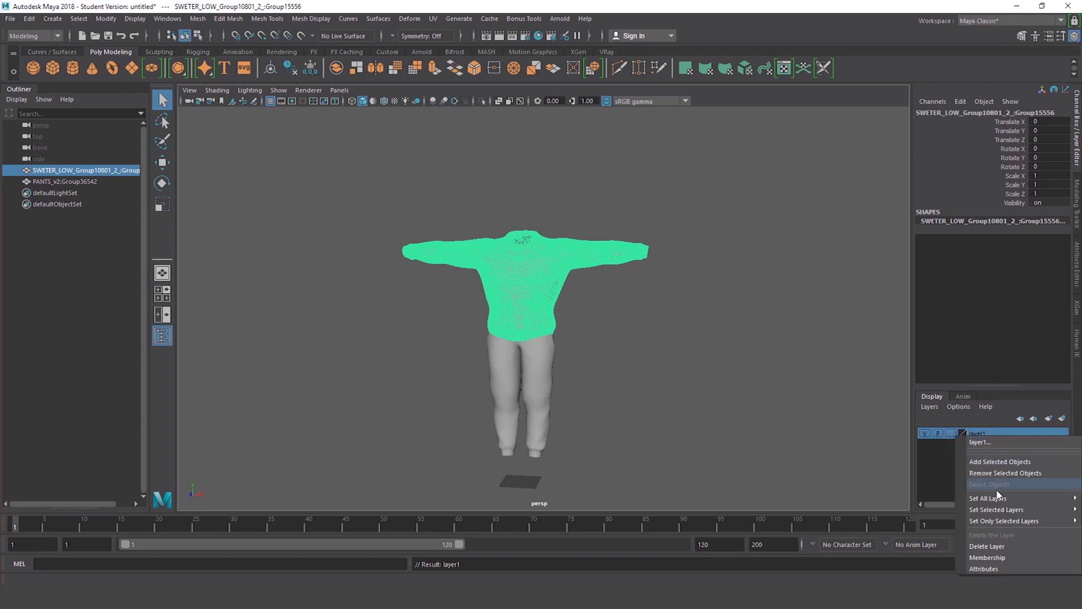
{"action": "left_click", "coordinate": [996, 463]}
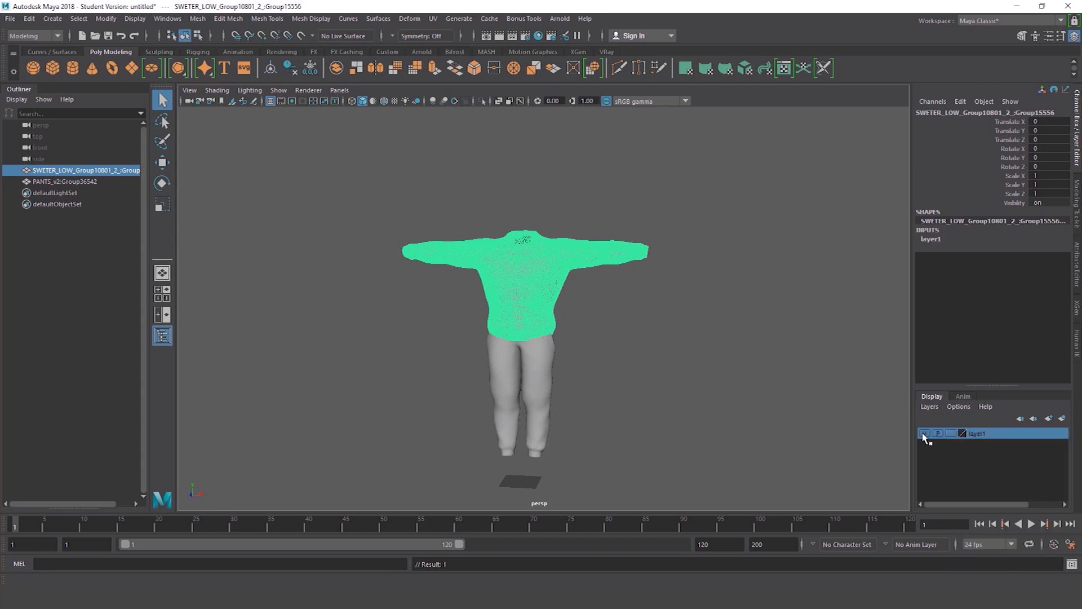
Select the trousers mesh, add it to a second new display layer, and check that layer's visibility toggle
{"action": "left_click", "coordinate": [925, 433]}
{"action": "left_click", "coordinate": [924, 433]}
{"action": "left_click", "coordinate": [616, 394]}
{"action": "left_click", "coordinate": [537, 390]}
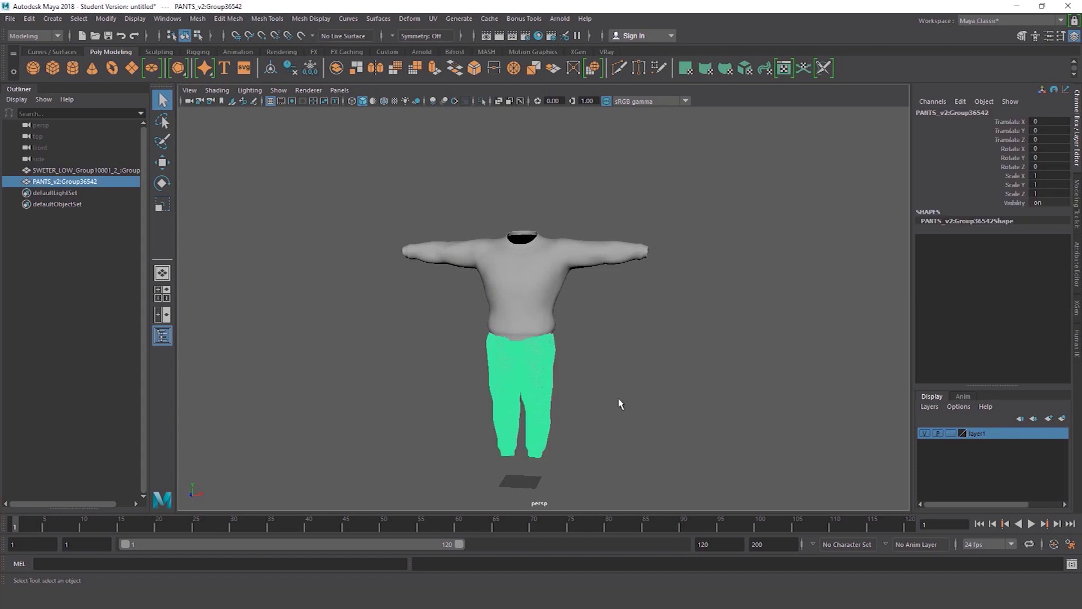
{"action": "left_click", "coordinate": [1047, 420]}
{"action": "left_click", "coordinate": [964, 432]}
{"action": "right_click", "coordinate": [964, 432]}
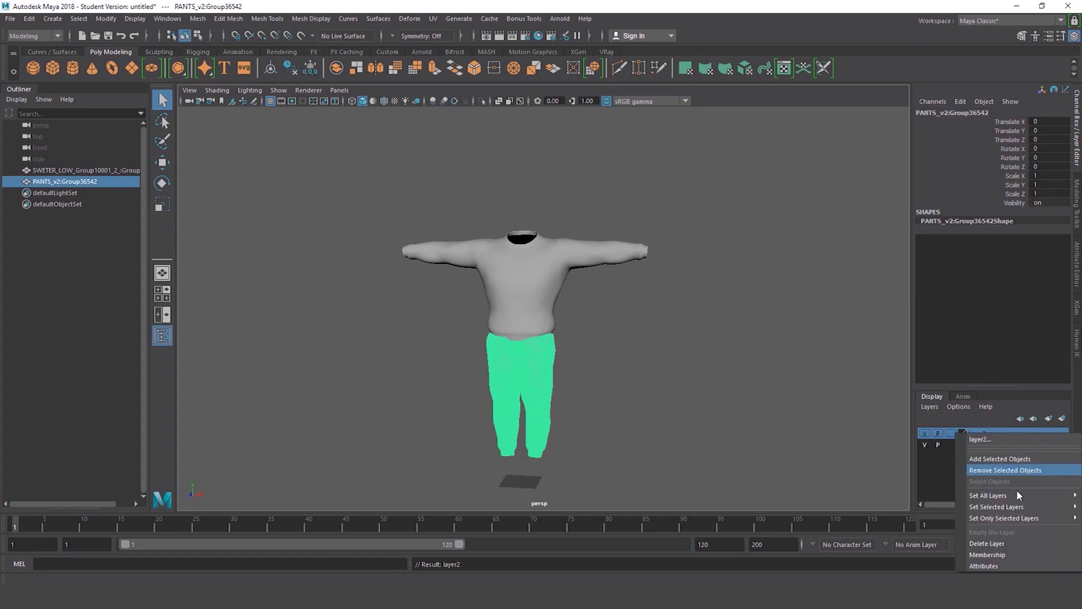
{"action": "left_click", "coordinate": [1000, 461]}
{"action": "left_click", "coordinate": [924, 433]}
{"action": "left_click", "coordinate": [924, 433]}
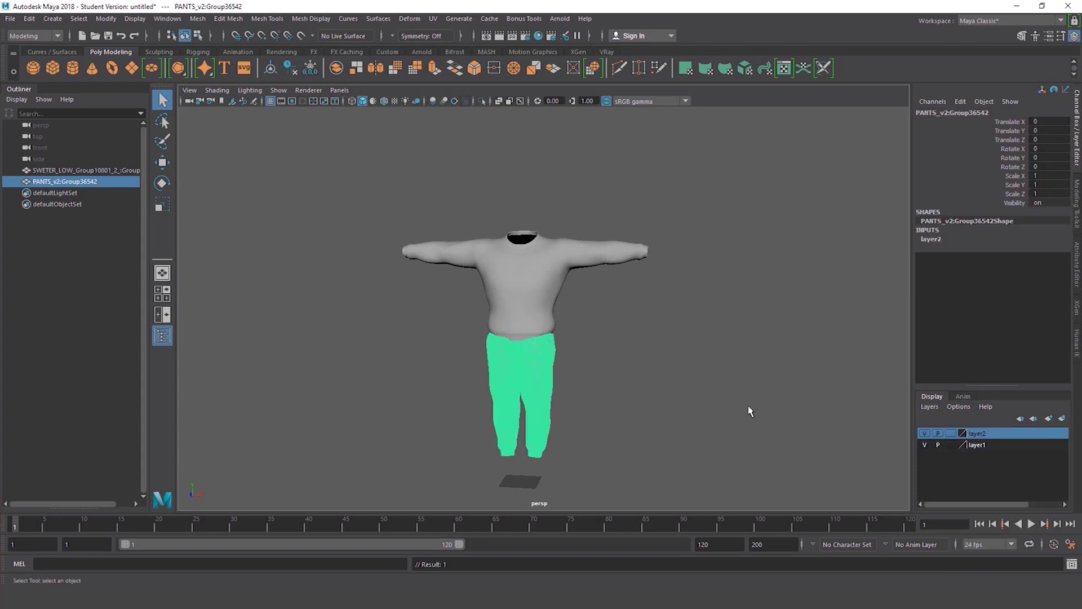
Select the sweater mesh, hide the trousers' display layer and frame the sweater in the viewport
{"action": "left_click", "coordinate": [748, 411]}
{"action": "left_click", "coordinate": [542, 321]}
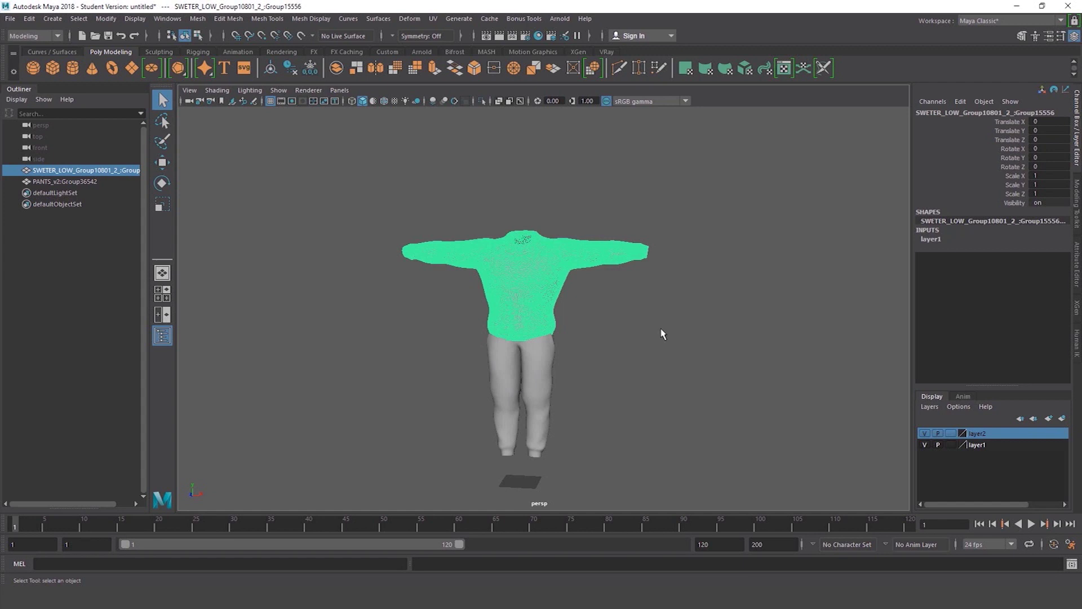
{"action": "left_click", "coordinate": [924, 444]}
{"action": "middle_click_drag", "start_coordinate": [714, 375], "coordinate": [725, 399], "text": "alt"}
{"action": "left_click", "coordinate": [925, 444]}
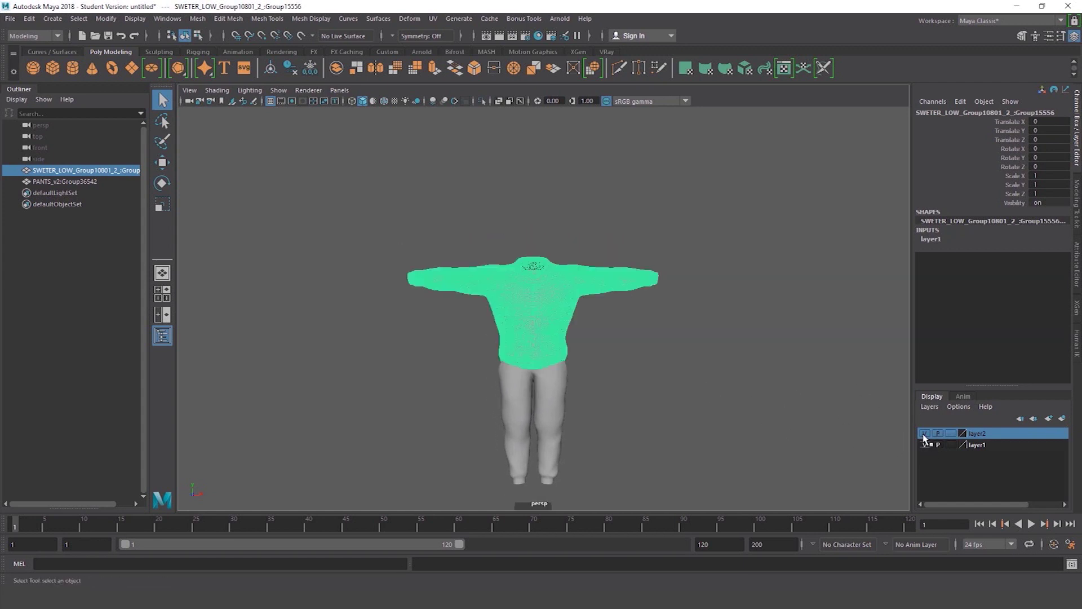
{"action": "left_click", "coordinate": [924, 432]}
{"action": "key", "text": "f"}
{"action": "scroll", "coordinate": [701, 375], "scroll_direction": "down", "scroll_amount": 2}
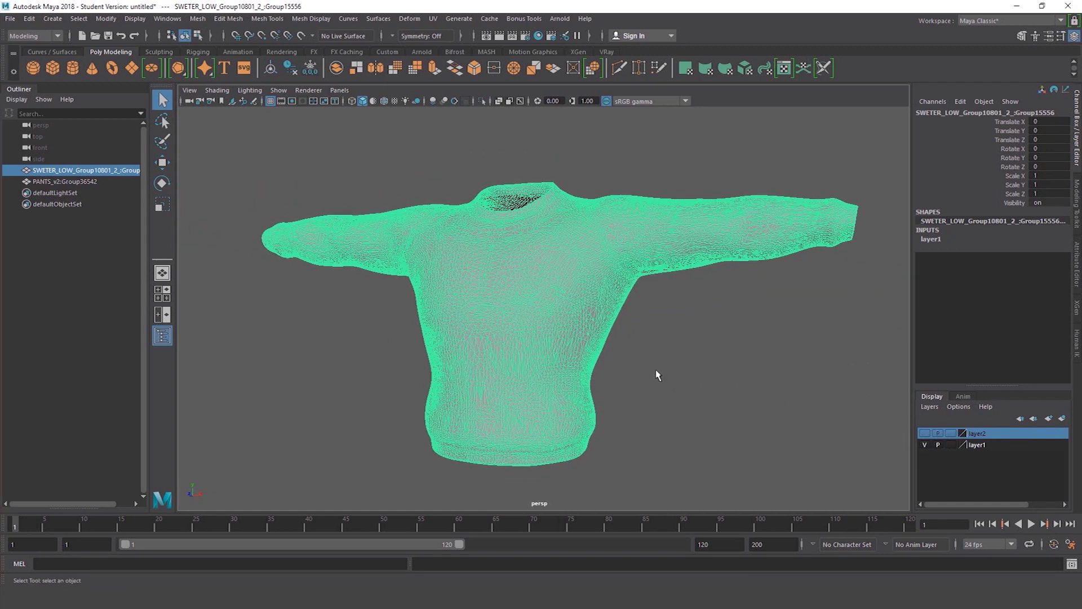
Make the sweater mesh a live surface and set symmetry to Object X
{"action": "left_click", "coordinate": [301, 36]}
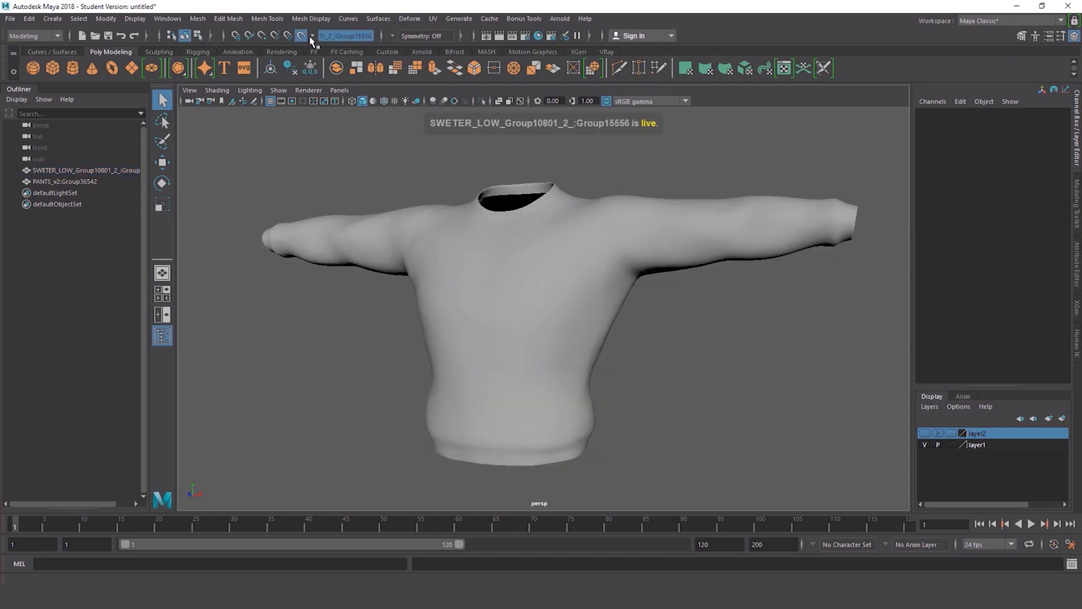
{"action": "left_click_drag", "start_coordinate": [412, 135], "coordinate": [468, 138], "text": "alt"}
{"action": "left_click", "coordinate": [393, 36]}
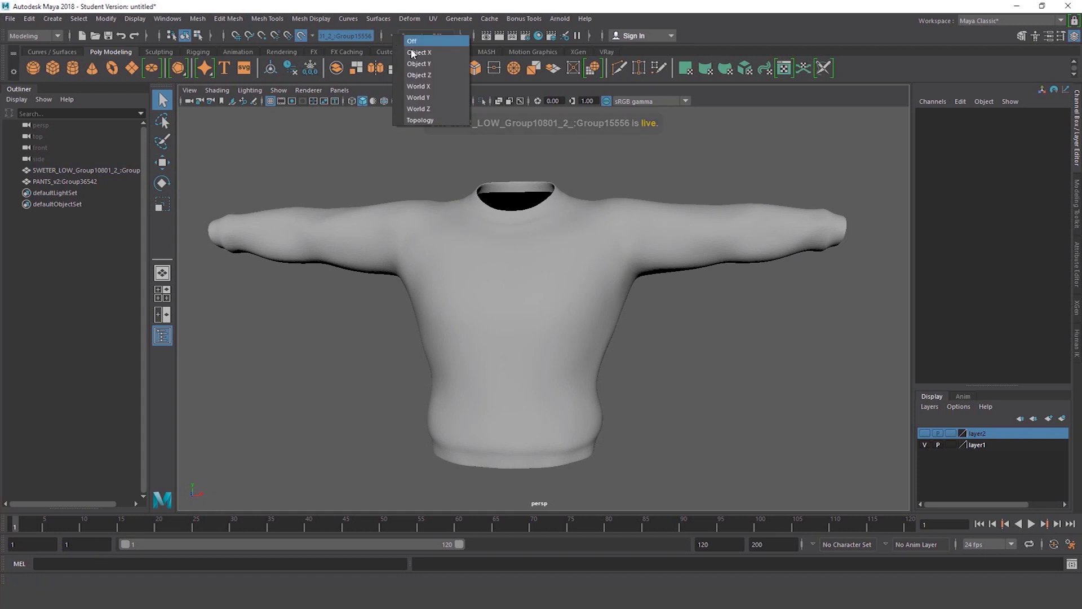
{"action": "left_click", "coordinate": [417, 57]}
{"action": "left_click_drag", "start_coordinate": [498, 194], "coordinate": [523, 214], "text": "alt"}
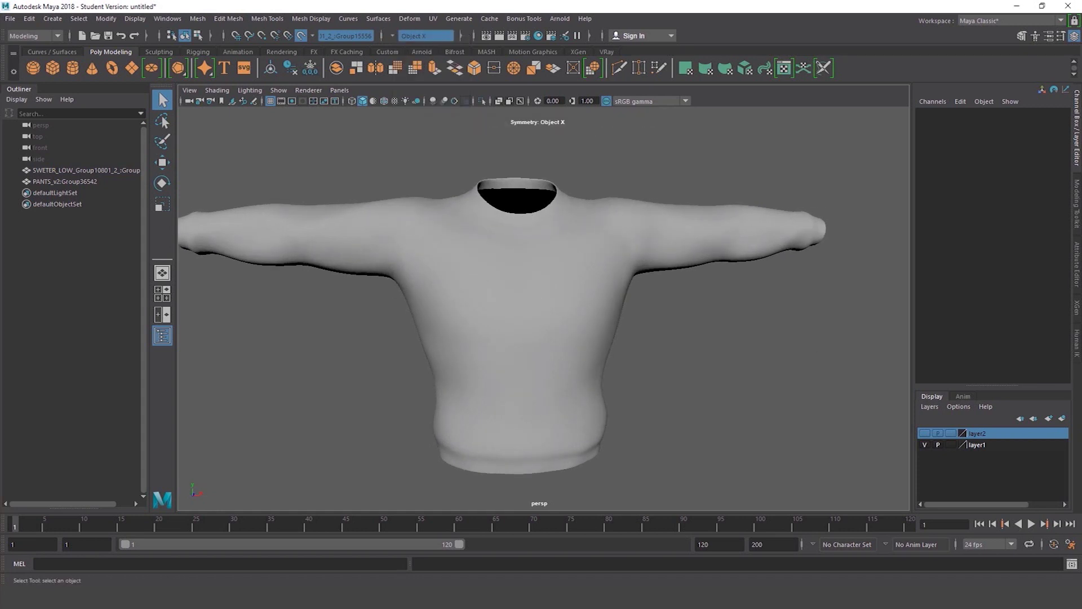
Activate Quad Draw and create the first pair of mirrored quads just below the front of the sweater's neckline
{"action": "left_click", "coordinate": [1077, 278]}
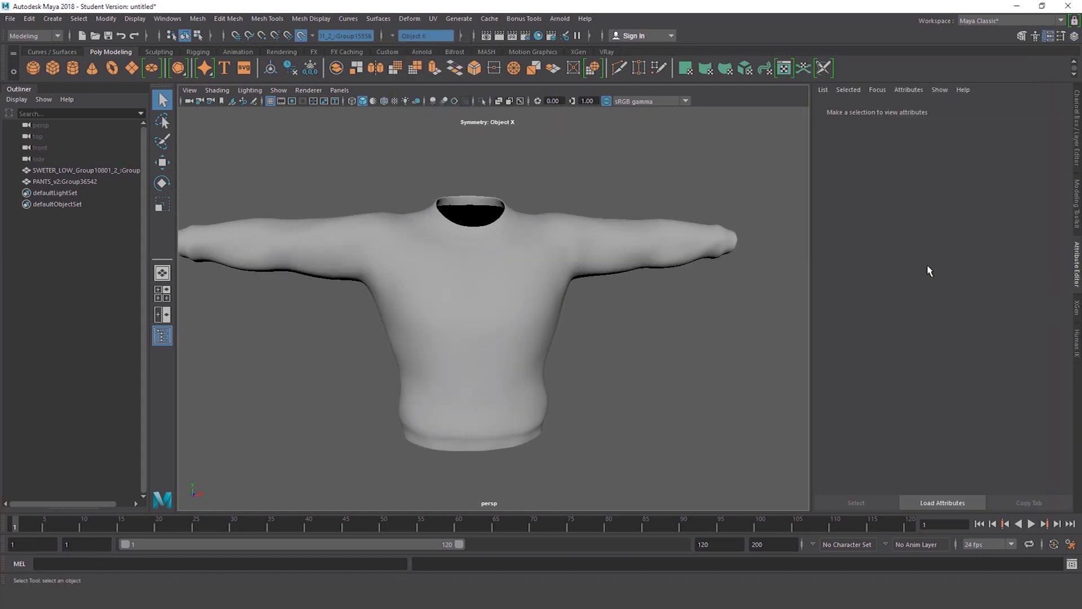
{"action": "left_click_drag", "start_coordinate": [724, 317], "coordinate": [668, 327], "text": "alt"}
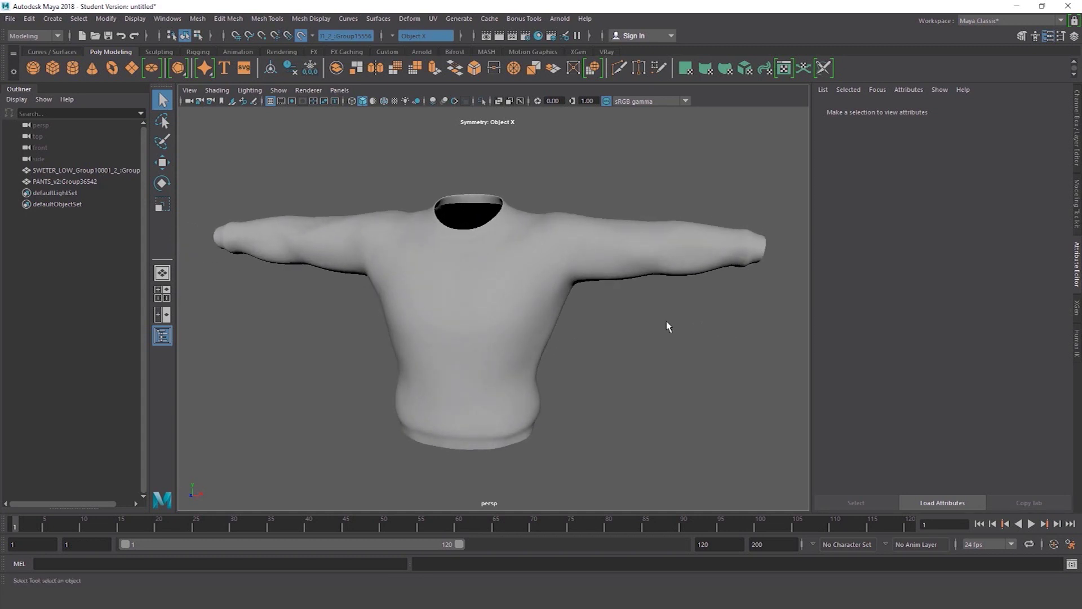
{"action": "left_click", "coordinate": [1077, 217]}
{"action": "scroll", "coordinate": [614, 295], "scroll_direction": "up", "scroll_amount": 5}
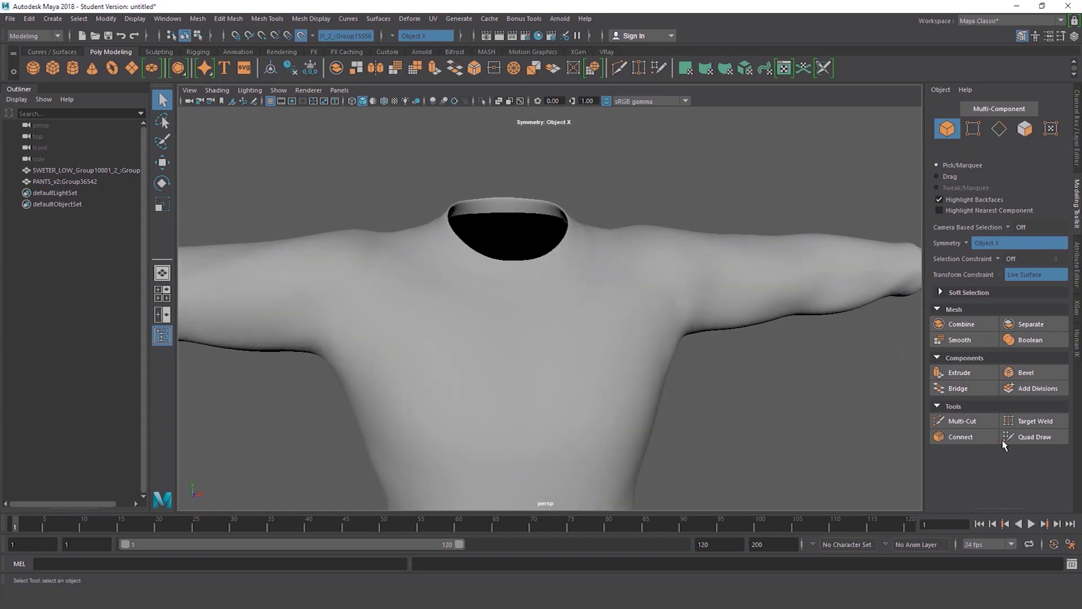
{"action": "left_click", "coordinate": [1008, 438]}
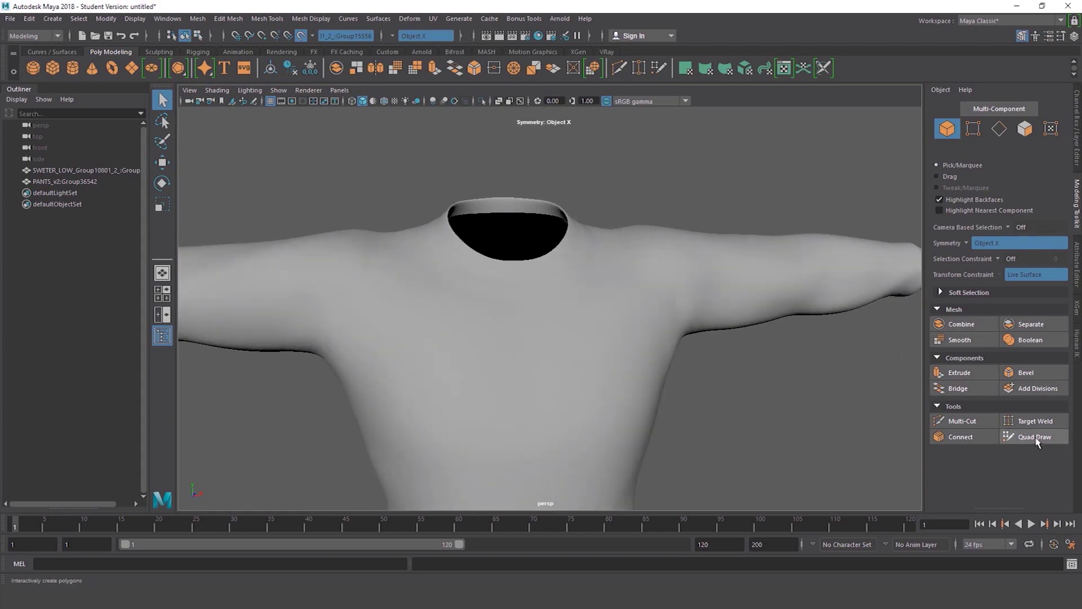
{"action": "scroll", "coordinate": [620, 377], "scroll_direction": "up", "scroll_amount": 5}
{"action": "mouse_move", "coordinate": [620, 377]}
{"action": "middle_mouse_down", "text": "alt"}
{"action": "mouse_move", "coordinate": [572, 336]}
{"action": "mouse_move", "coordinate": [648, 350]}
{"action": "middle_mouse_up", "text": "alt"}
{"action": "left_click_drag", "start_coordinate": [649, 350], "coordinate": [517, 296], "text": "alt"}
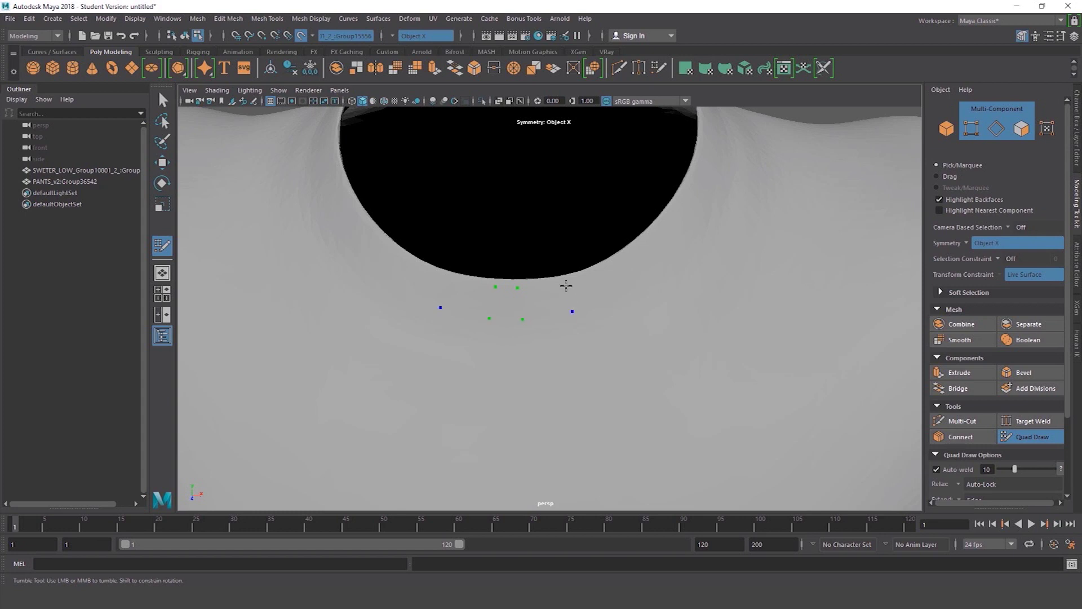
{"action": "left_click", "coordinate": [527, 288], "text": "shift"}
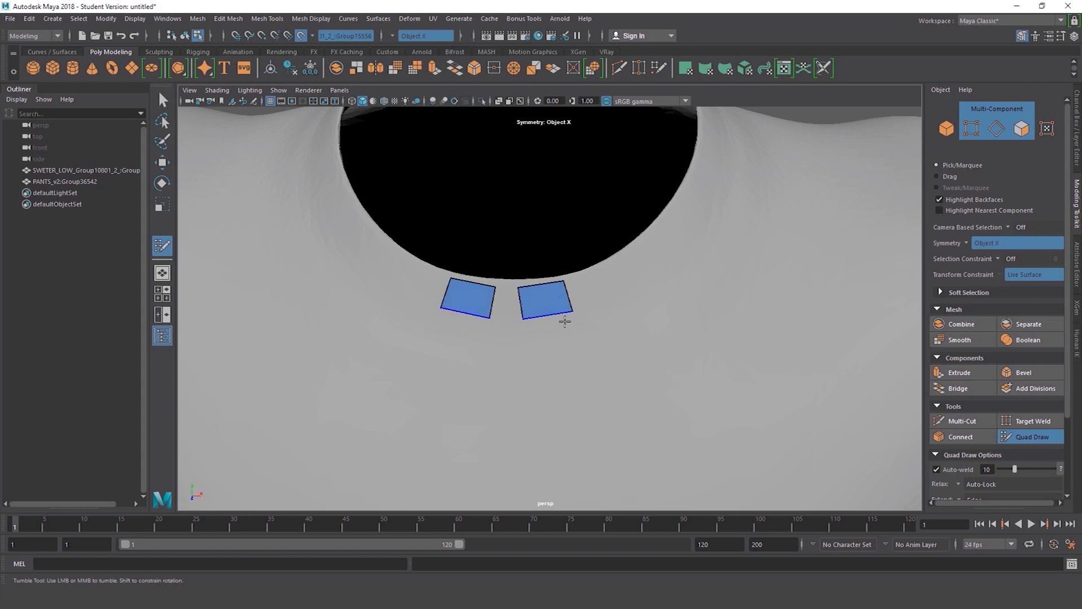
Extend the mirrored quads along the front neckline and weld the two halves at the centre
{"action": "scroll", "coordinate": [561, 314], "scroll_direction": "up", "scroll_amount": 4}
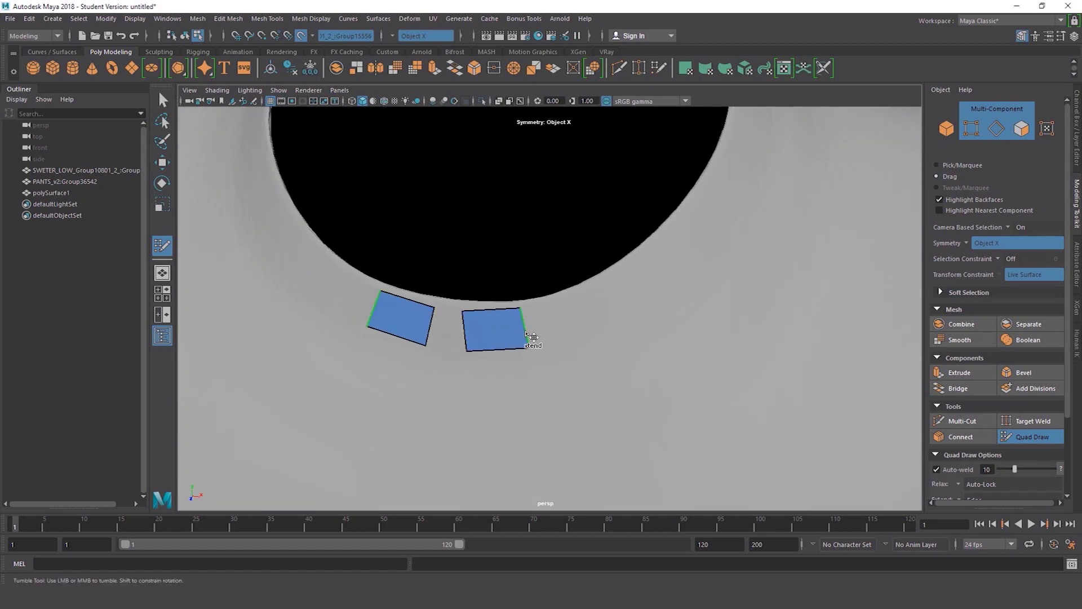
{"action": "left_click_drag", "start_coordinate": [527, 335], "coordinate": [656, 285]}
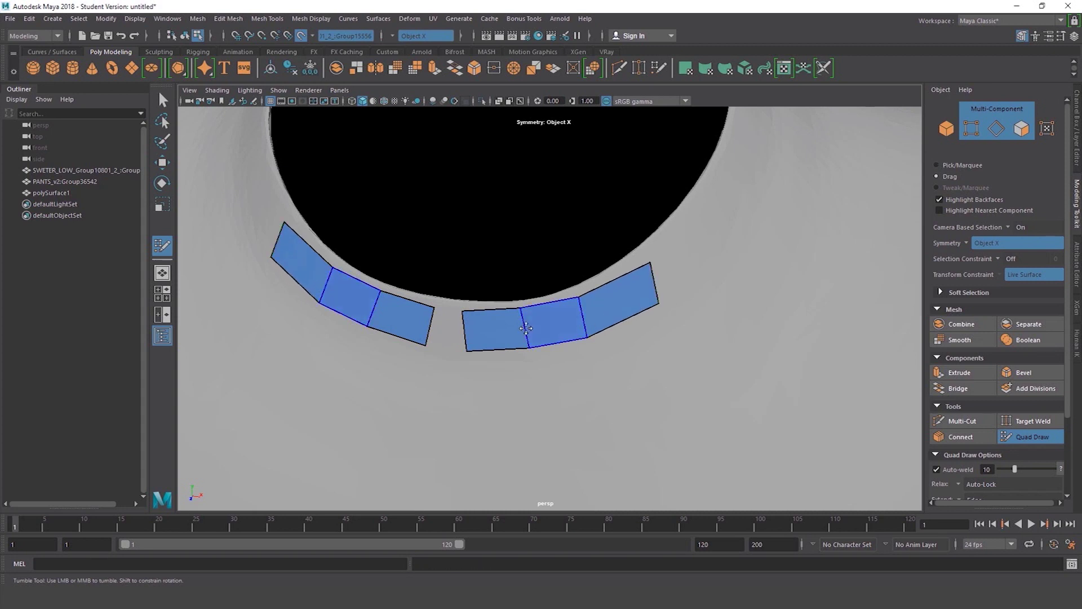
{"action": "left_click_drag", "start_coordinate": [471, 350], "coordinate": [447, 310]}
{"action": "left_click_drag", "start_coordinate": [549, 322], "coordinate": [628, 261], "text": "alt"}
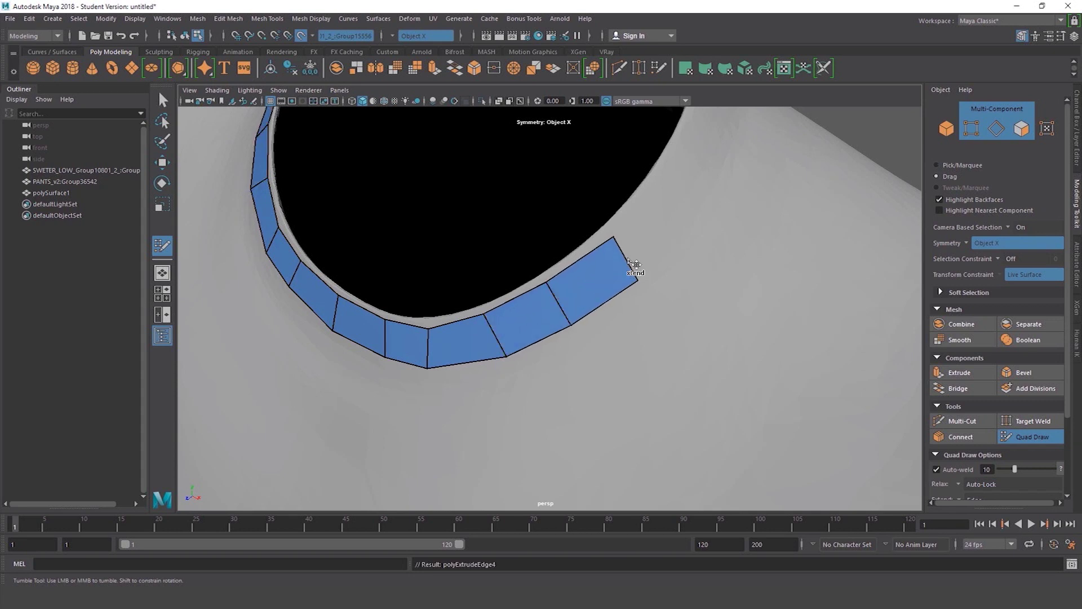
Extend the quad strip around the side and back of the neckline and adjust its vertices
{"action": "mouse_move", "coordinate": [517, 353]}
{"action": "left_mouse_down", "text": "alt"}
{"action": "mouse_move", "coordinate": [507, 367]}
{"action": "mouse_move", "coordinate": [525, 359]}
{"action": "left_mouse_up", "text": "alt"}
{"action": "mouse_move", "coordinate": [458, 394]}
{"action": "left_mouse_down"}
{"action": "mouse_move", "coordinate": [516, 367]}
{"action": "mouse_move", "coordinate": [532, 373]}
{"action": "mouse_move", "coordinate": [584, 304]}
{"action": "mouse_move", "coordinate": [620, 295]}
{"action": "mouse_move", "coordinate": [652, 257]}
{"action": "mouse_move", "coordinate": [611, 293]}
{"action": "mouse_move", "coordinate": [536, 287]}
{"action": "left_mouse_up"}
{"action": "middle_click_drag", "start_coordinate": [536, 288], "coordinate": [614, 337], "text": "alt"}
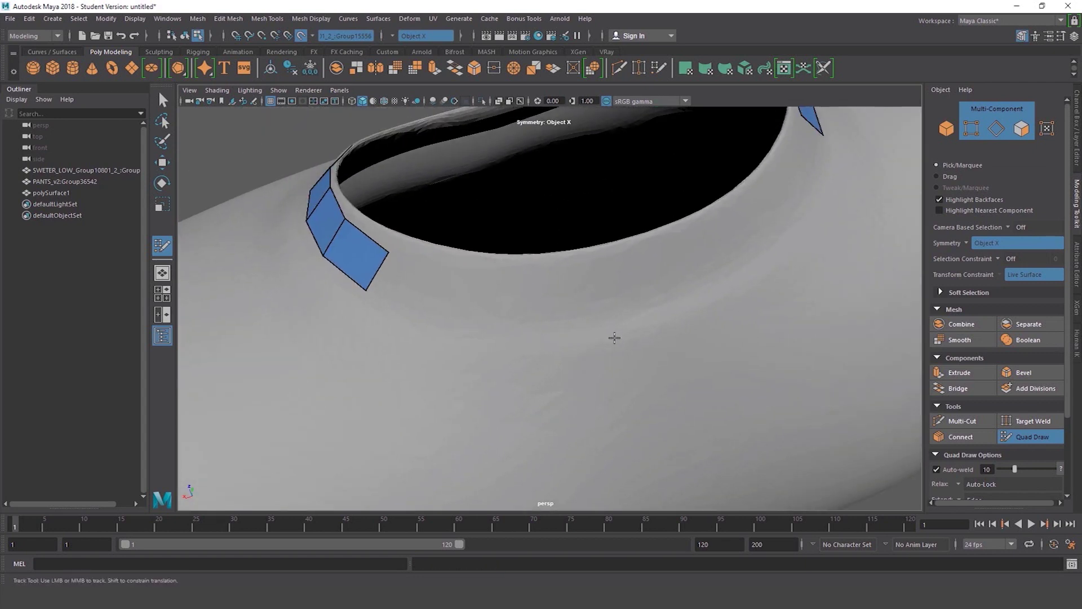
{"action": "mouse_move", "coordinate": [382, 279]}
{"action": "left_mouse_down"}
{"action": "mouse_move", "coordinate": [444, 301]}
{"action": "mouse_move", "coordinate": [567, 314]}
{"action": "left_mouse_up"}
{"action": "left_click_drag", "start_coordinate": [422, 315], "coordinate": [445, 319]}
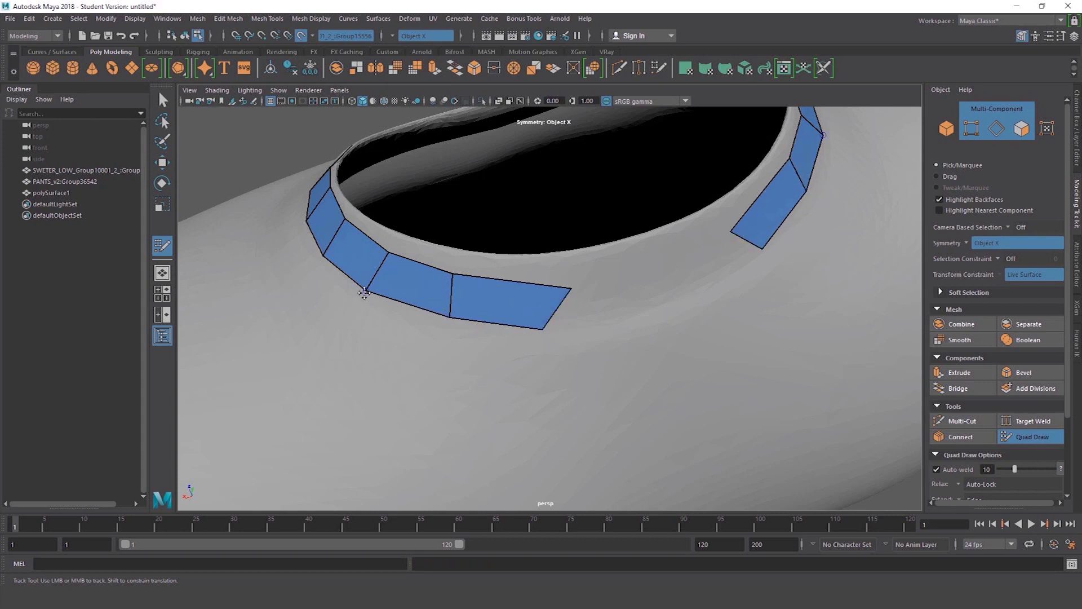
{"action": "left_click_drag", "start_coordinate": [364, 292], "coordinate": [380, 295]}
{"action": "mouse_move", "coordinate": [543, 329]}
{"action": "left_mouse_down"}
{"action": "mouse_move", "coordinate": [572, 323]}
{"action": "mouse_move", "coordinate": [543, 305]}
{"action": "mouse_move", "coordinate": [623, 309]}
{"action": "mouse_move", "coordinate": [615, 292]}
{"action": "mouse_move", "coordinate": [635, 302]}
{"action": "mouse_move", "coordinate": [663, 282]}
{"action": "mouse_move", "coordinate": [614, 301]}
{"action": "mouse_move", "coordinate": [705, 272]}
{"action": "mouse_move", "coordinate": [587, 318]}
{"action": "mouse_move", "coordinate": [547, 373]}
{"action": "left_mouse_up"}
Close the neckline strip at the back and fill a second row of quads beneath it
{"action": "key", "text": "Tab"}
{"action": "left_click_drag", "start_coordinate": [602, 339], "coordinate": [569, 283], "text": "alt"}
{"action": "left_click", "coordinate": [601, 283], "text": "shift"}
{"action": "left_click", "coordinate": [548, 267], "text": "shift"}
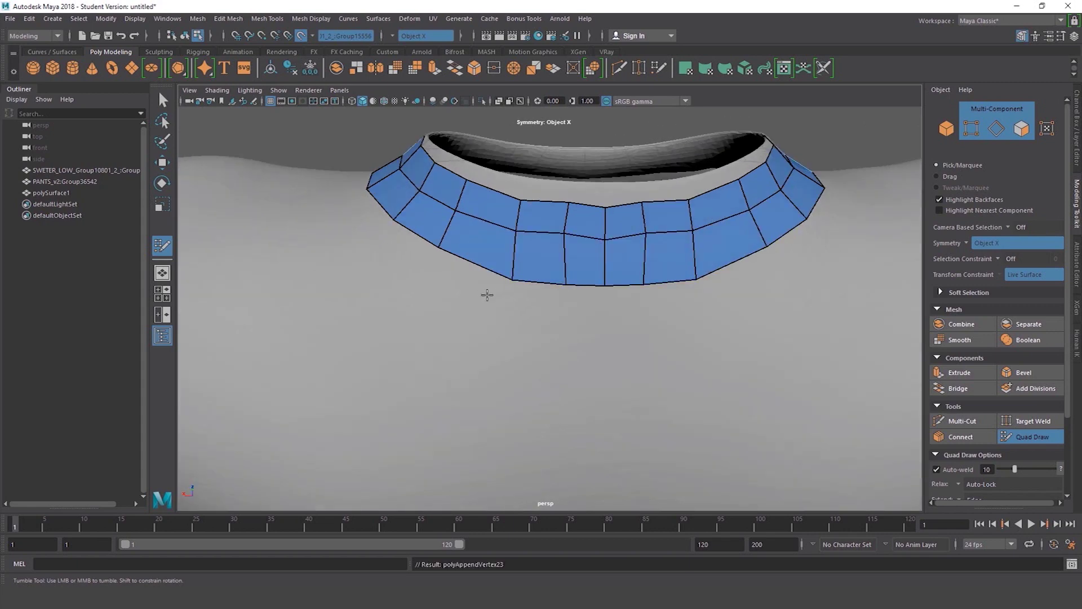
{"action": "mouse_move", "coordinate": [486, 292]}
{"action": "left_mouse_down", "text": "alt"}
{"action": "mouse_move", "coordinate": [700, 282]}
{"action": "mouse_move", "coordinate": [611, 289]}
{"action": "left_mouse_up", "text": "alt"}
{"action": "mouse_move", "coordinate": [536, 361]}
{"action": "left_mouse_down"}
{"action": "mouse_move", "coordinate": [532, 399]}
{"action": "mouse_move", "coordinate": [635, 411]}
{"action": "mouse_move", "coordinate": [570, 379]}
{"action": "mouse_move", "coordinate": [509, 300]}
{"action": "left_mouse_up"}
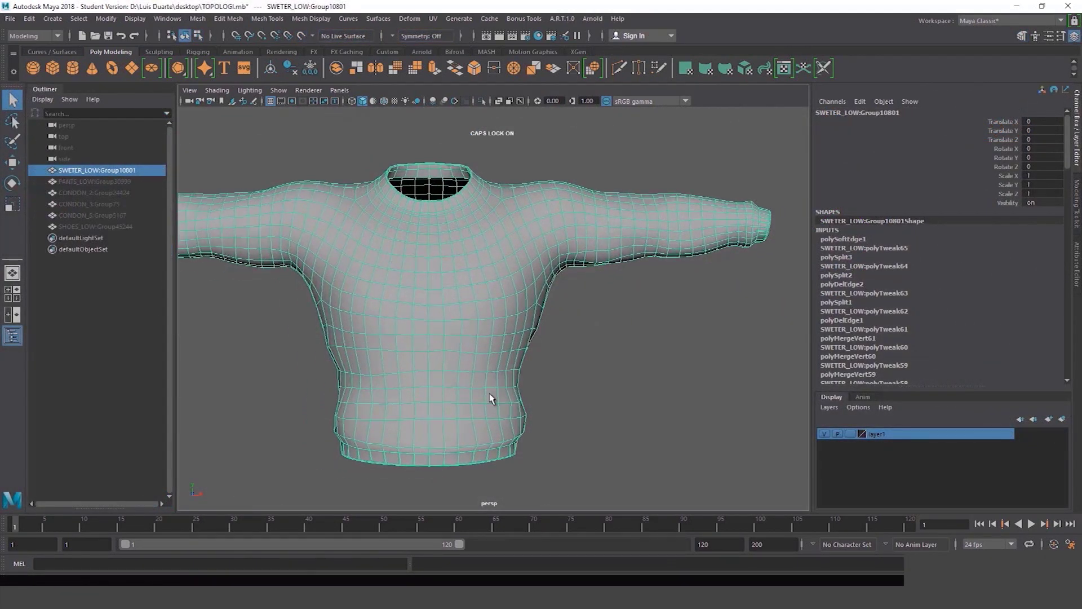
Apply a camera-based UV projection to the retopologised sweater from the front view
{"action": "key", "text": "space"}
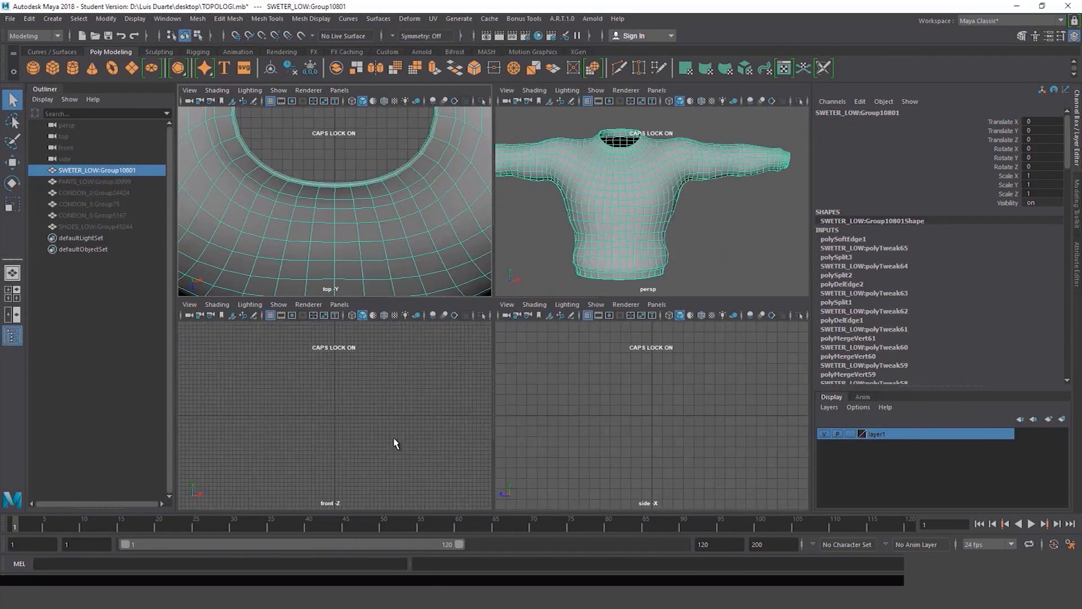
{"action": "scroll", "coordinate": [394, 423], "scroll_direction": "down", "scroll_amount": 10}
{"action": "scroll", "coordinate": [349, 362], "scroll_direction": "up", "scroll_amount": 3}
{"action": "scroll", "coordinate": [348, 363], "scroll_direction": "down", "scroll_amount": 4}
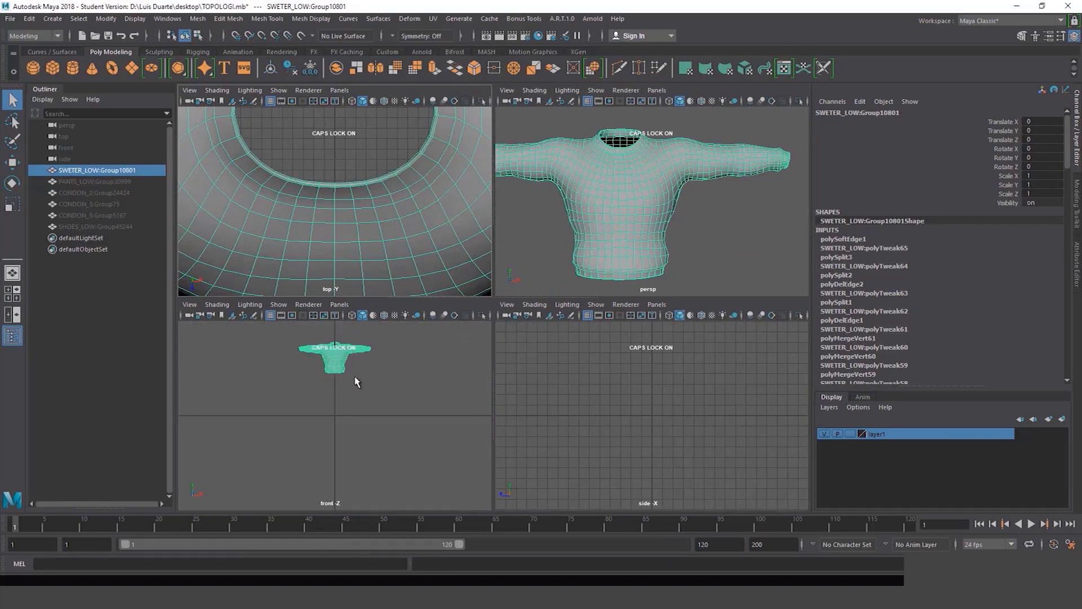
{"action": "key", "text": "space"}
{"action": "middle_click_drag", "start_coordinate": [565, 315], "coordinate": [524, 508], "text": "alt"}
{"action": "scroll", "coordinate": [501, 437], "scroll_direction": "up", "scroll_amount": 3}
{"action": "middle_click_drag", "start_coordinate": [504, 444], "coordinate": [497, 334], "text": "alt"}
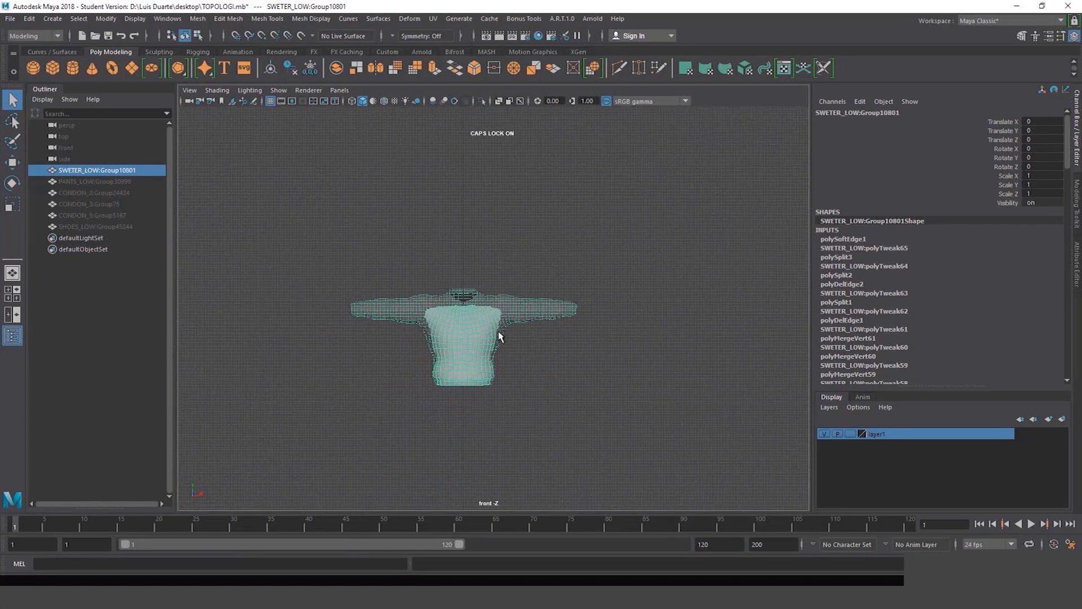
{"action": "scroll", "coordinate": [499, 338], "scroll_direction": "up", "scroll_amount": 3}
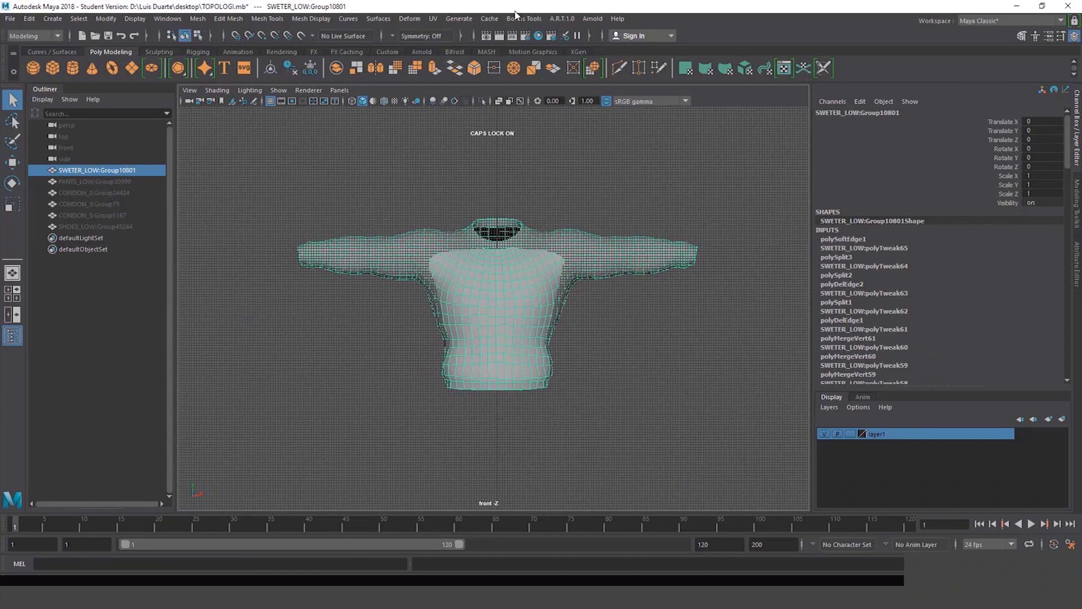
{"action": "left_click", "coordinate": [434, 21]}
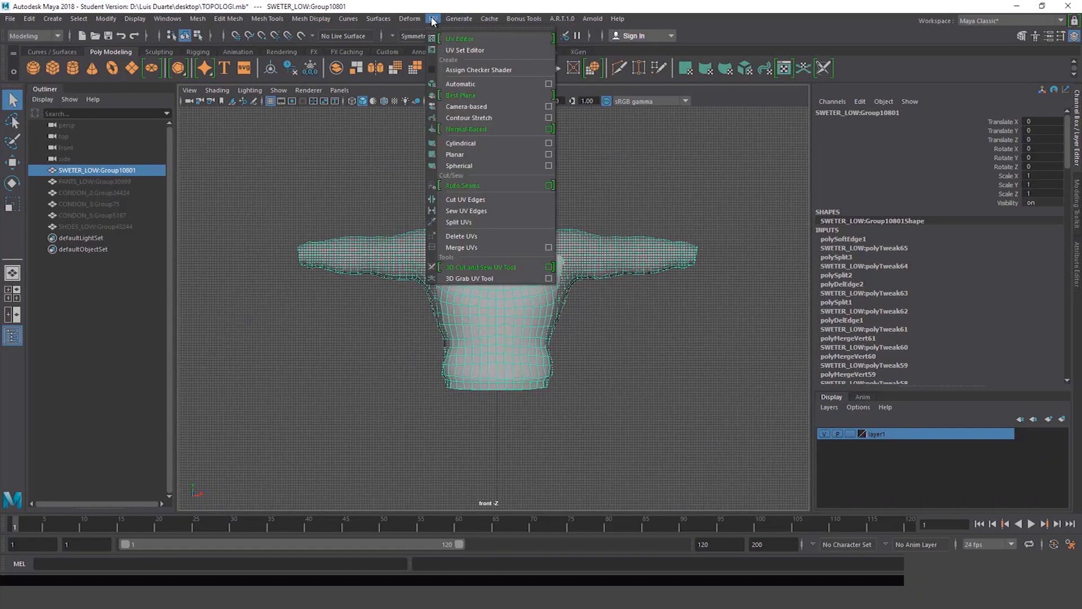
{"action": "left_click", "coordinate": [434, 20]}
{"action": "left_click", "coordinate": [432, 19]}
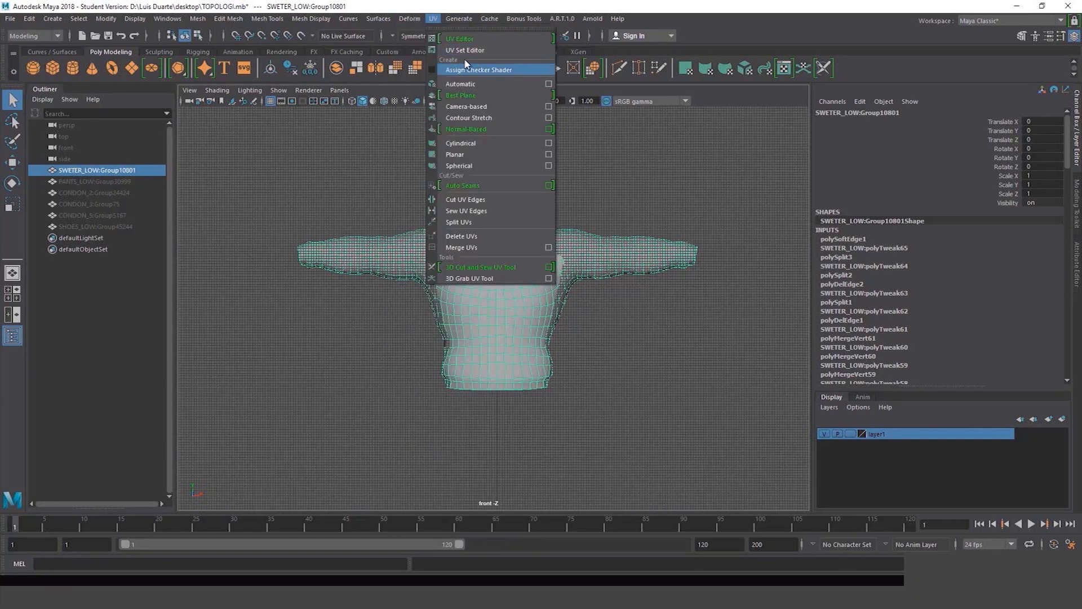
{"action": "left_click", "coordinate": [496, 113]}
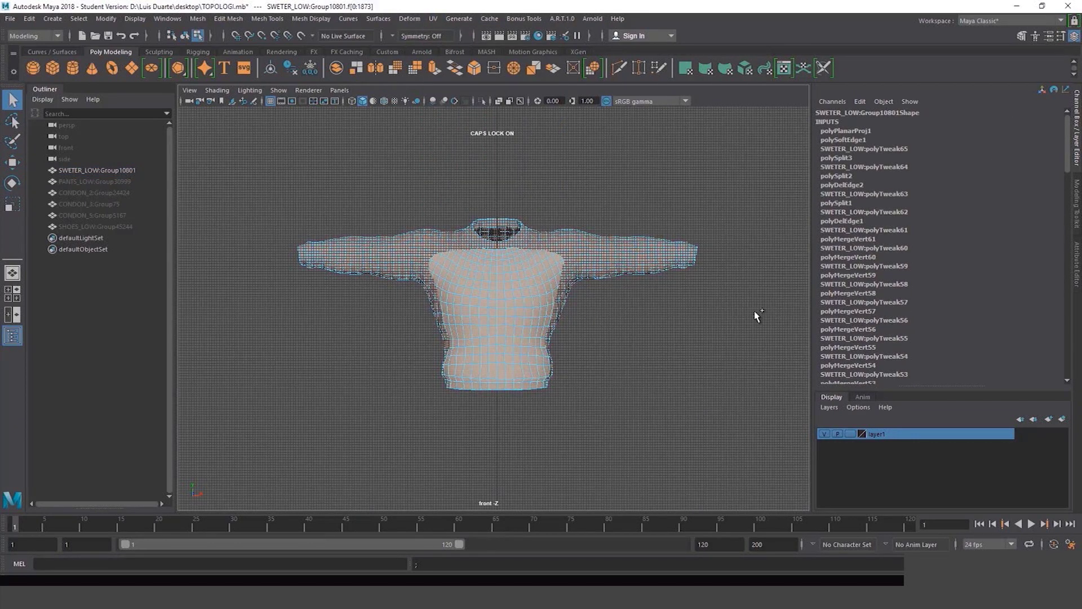
Return to the perspective view and reselect the whole sweater in object mode
{"action": "key", "text": "ctrl+shift+i"}
{"action": "key", "text": "space"}
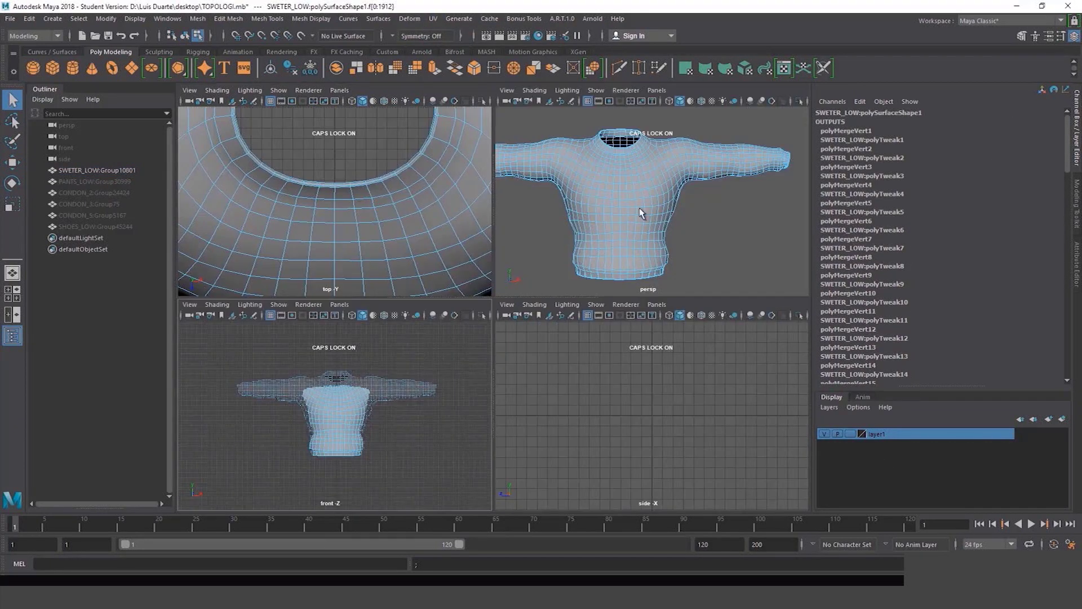
{"action": "key", "text": "space"}
{"action": "scroll", "coordinate": [589, 338], "scroll_direction": "down", "scroll_amount": 3}
{"action": "left_click_drag", "start_coordinate": [589, 338], "coordinate": [617, 341], "text": "alt"}
{"action": "middle_click_drag", "start_coordinate": [618, 324], "coordinate": [607, 348], "text": "alt"}
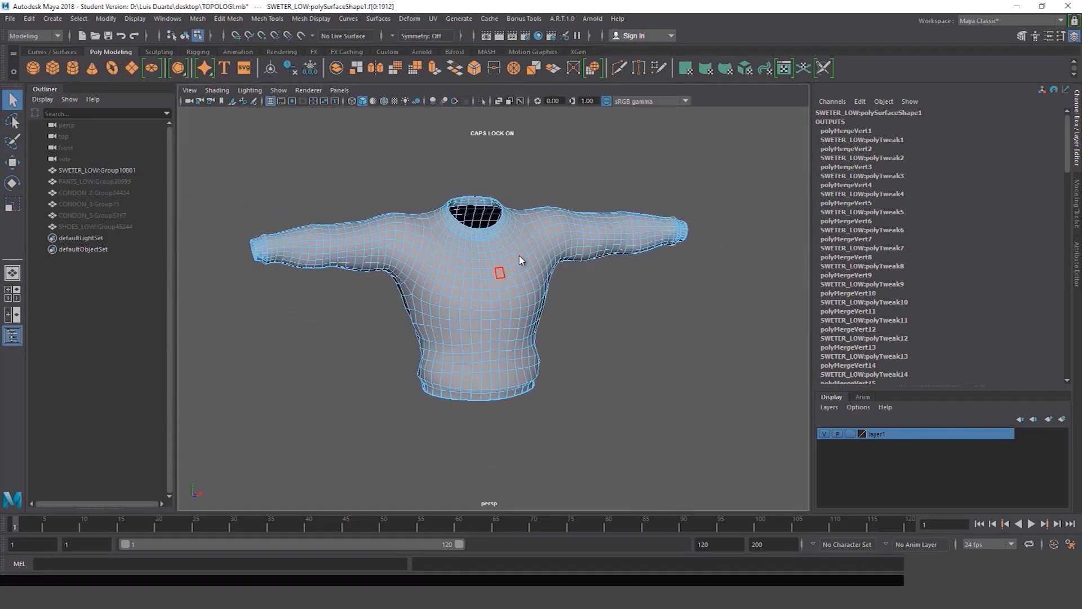
{"action": "key", "text": "F8"}
{"action": "right_click_drag", "start_coordinate": [519, 256], "coordinate": [580, 231]}
{"action": "left_click", "coordinate": [645, 176]}
{"action": "left_click", "coordinate": [544, 273]}
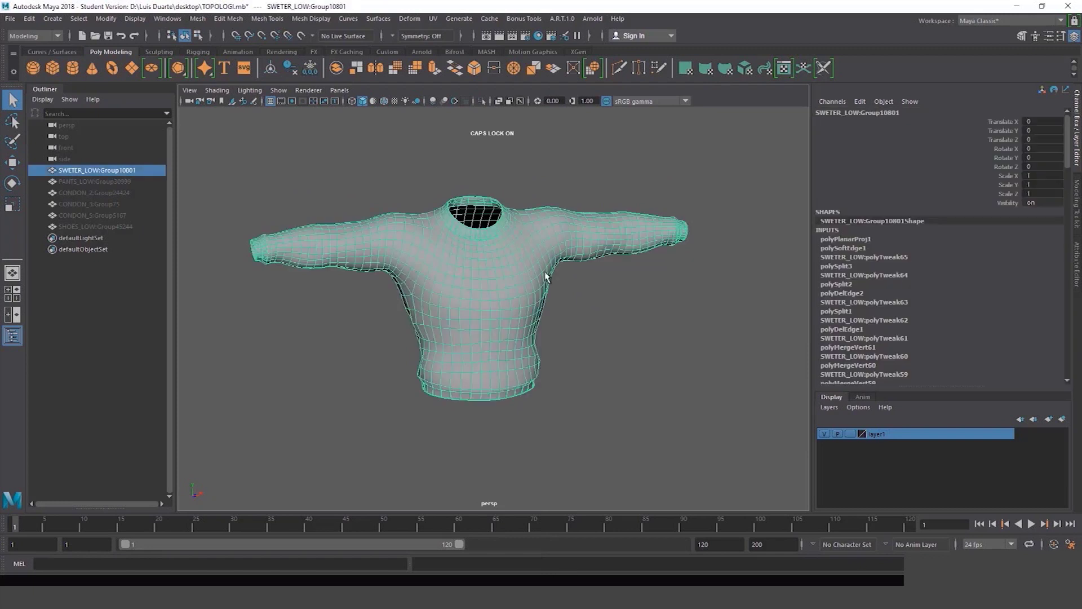
{"action": "middle_click_drag", "start_coordinate": [610, 314], "coordinate": [607, 316], "text": "alt"}
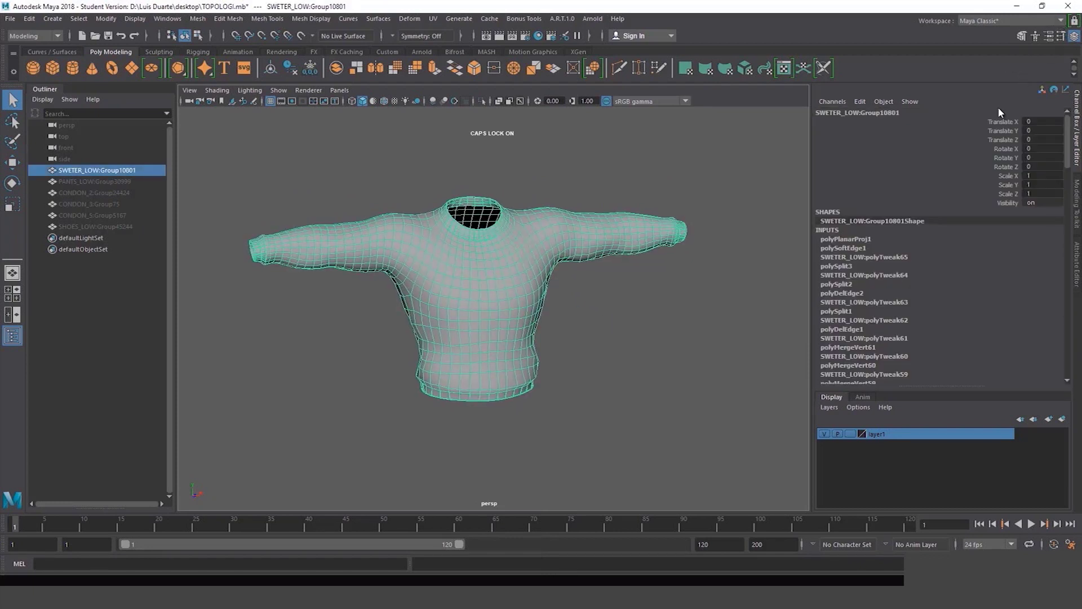
Delete the construction history of the retopologised sweater and reselect it
{"action": "key", "text": "ctrl+z"}
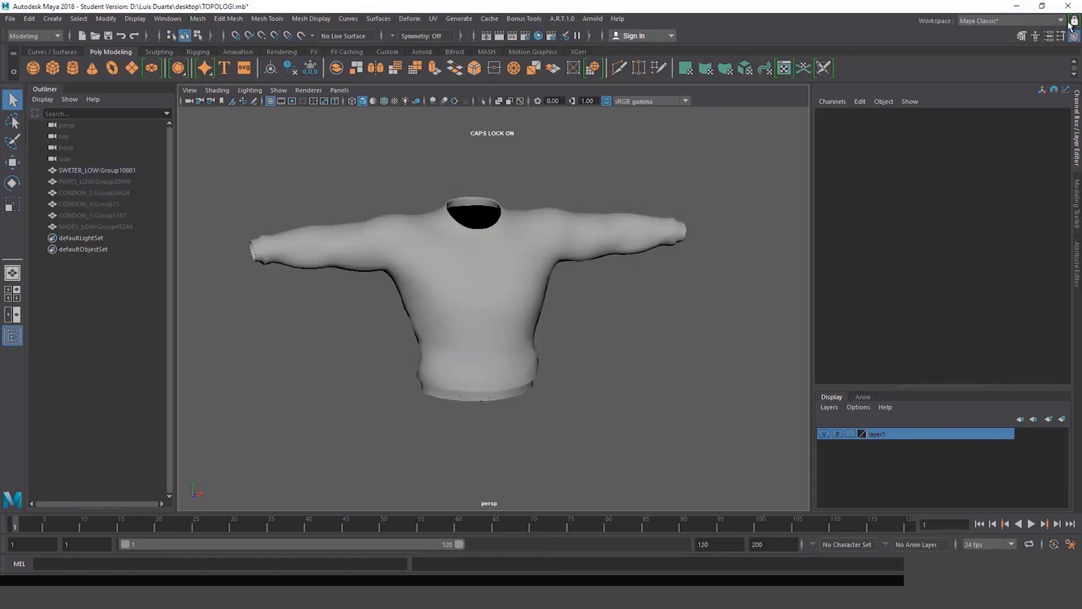
{"action": "left_click", "coordinate": [1062, 22]}
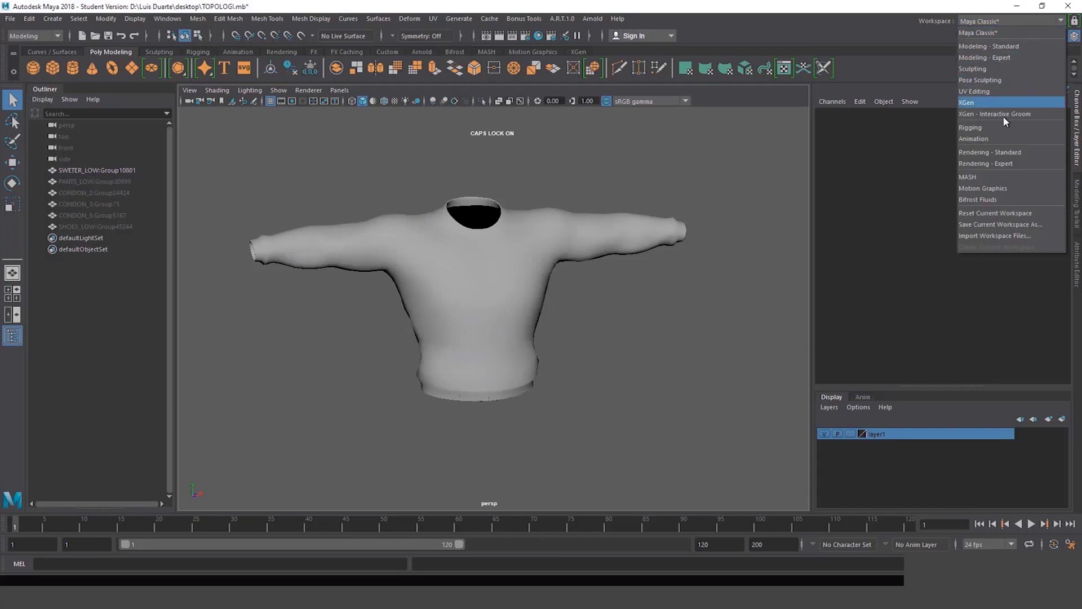
{"action": "left_click", "coordinate": [490, 369]}
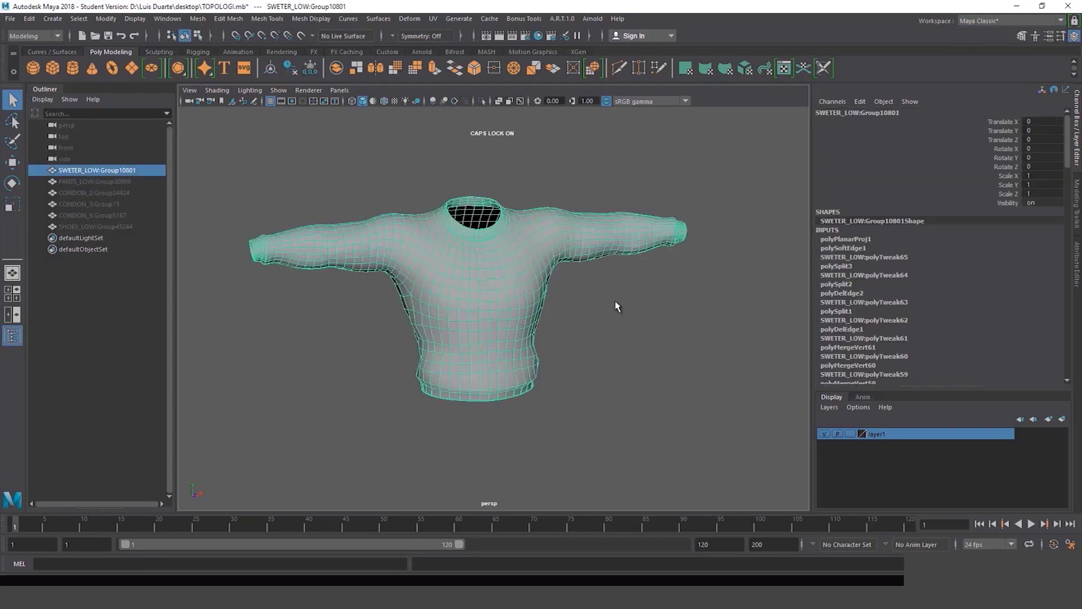
{"action": "left_click", "coordinate": [29, 24]}
{"action": "mouse_move", "coordinate": [96, 148]}
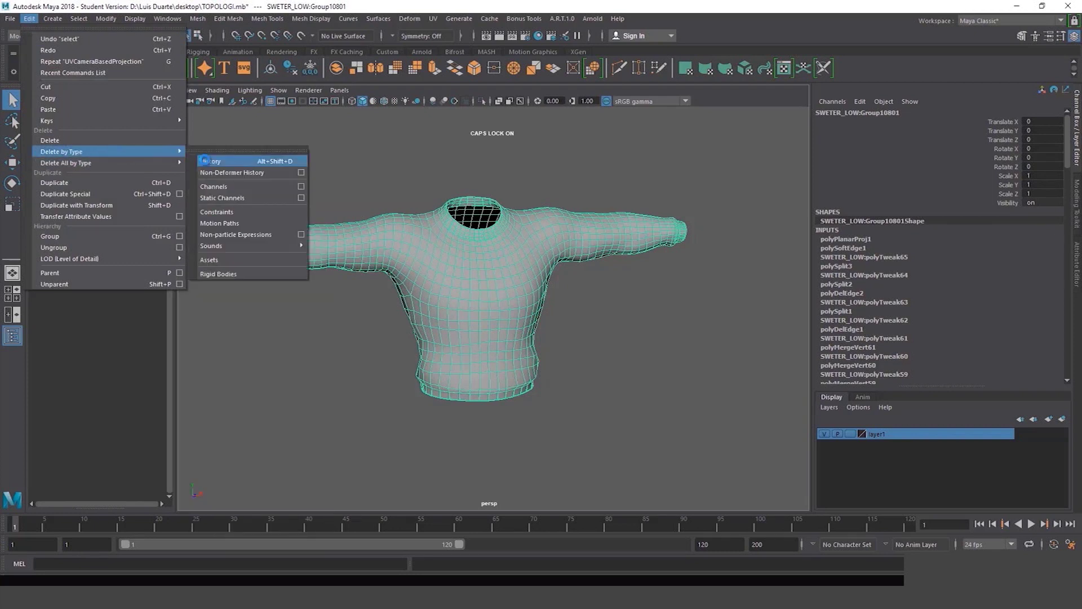
{"action": "left_click", "coordinate": [205, 161]}
{"action": "left_click", "coordinate": [707, 347]}
{"action": "left_click", "coordinate": [502, 255]}
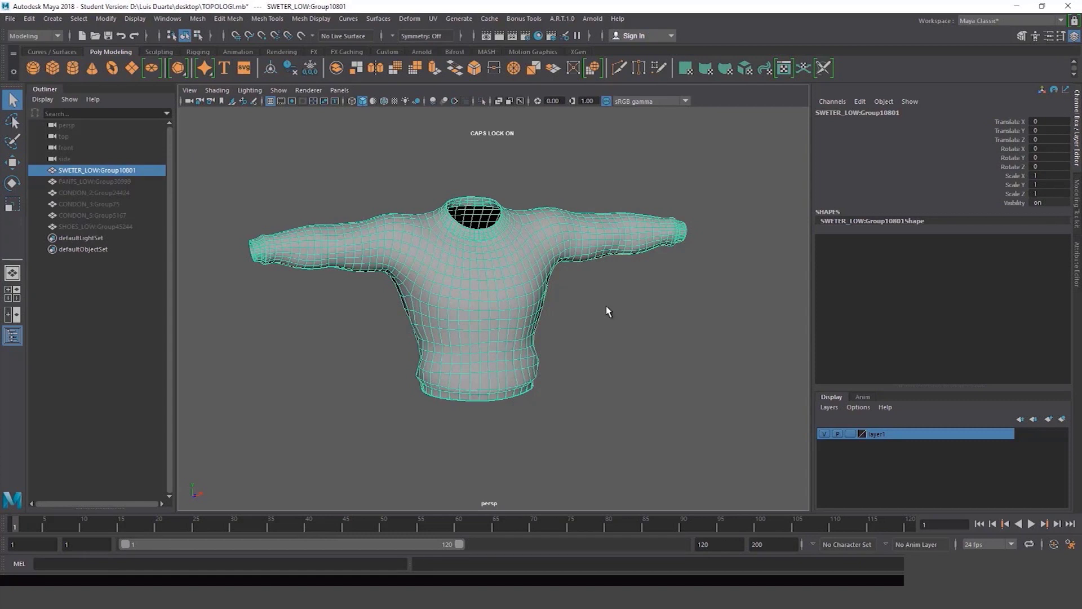
Assign a checker texture to the Color of the sweater's lambert1 material and display textures in the viewport
{"action": "left_click", "coordinate": [1072, 261]}
{"action": "left_click", "coordinate": [1064, 109]}
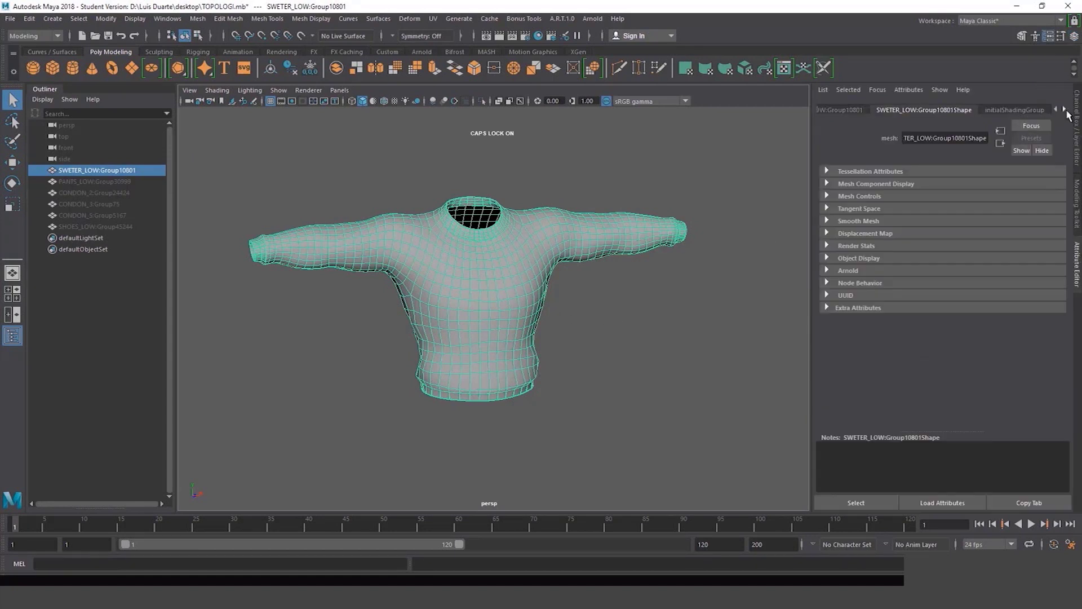
{"action": "left_click", "coordinate": [1065, 110]}
{"action": "left_click", "coordinate": [1033, 111]}
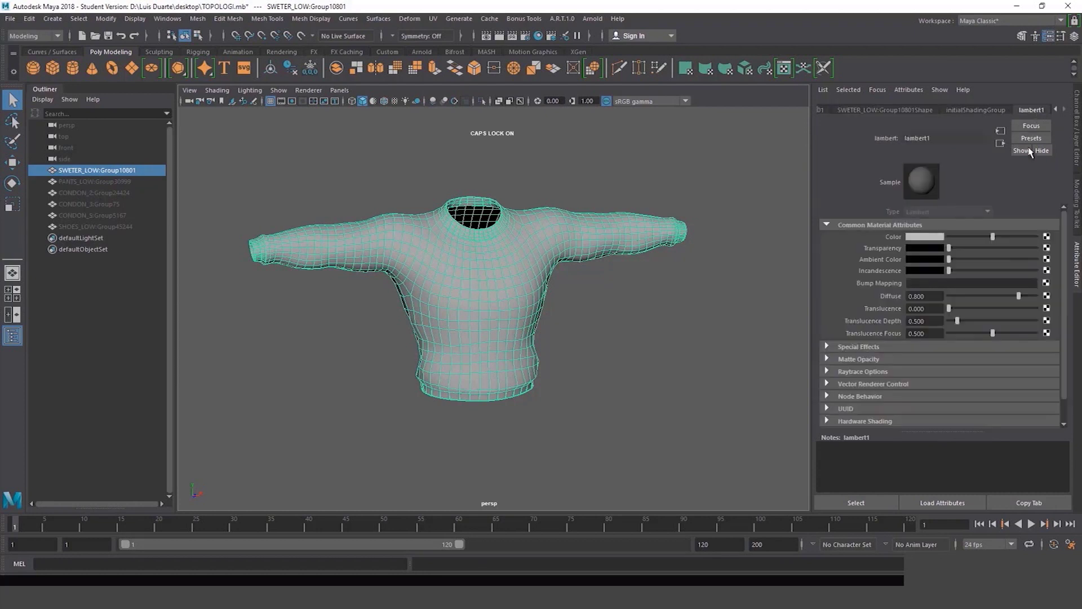
{"action": "left_click", "coordinate": [1046, 237]}
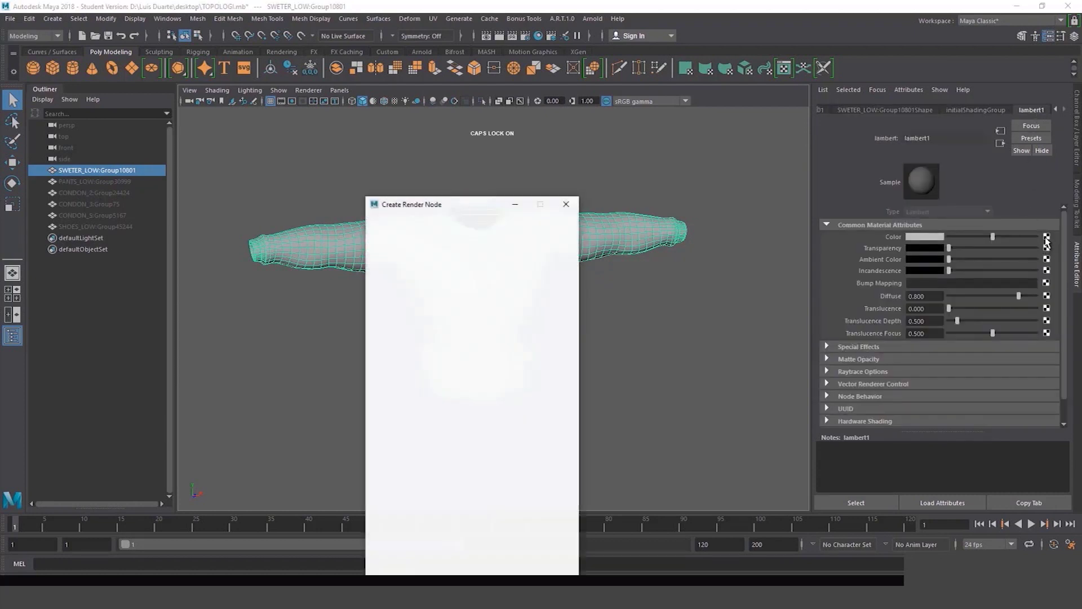
{"action": "left_click", "coordinate": [468, 269]}
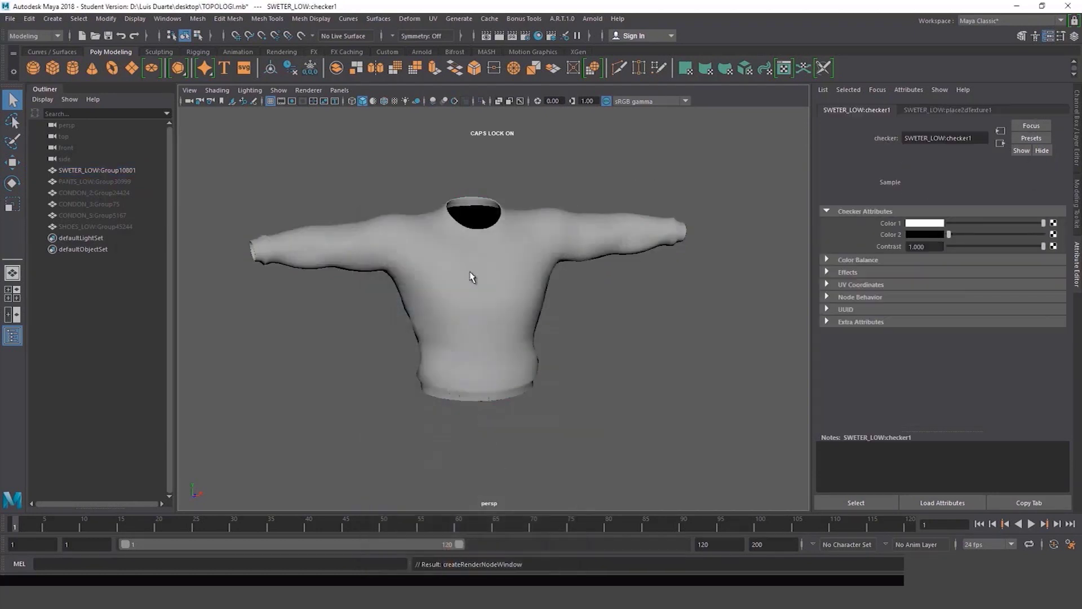
{"action": "left_click", "coordinate": [394, 101]}
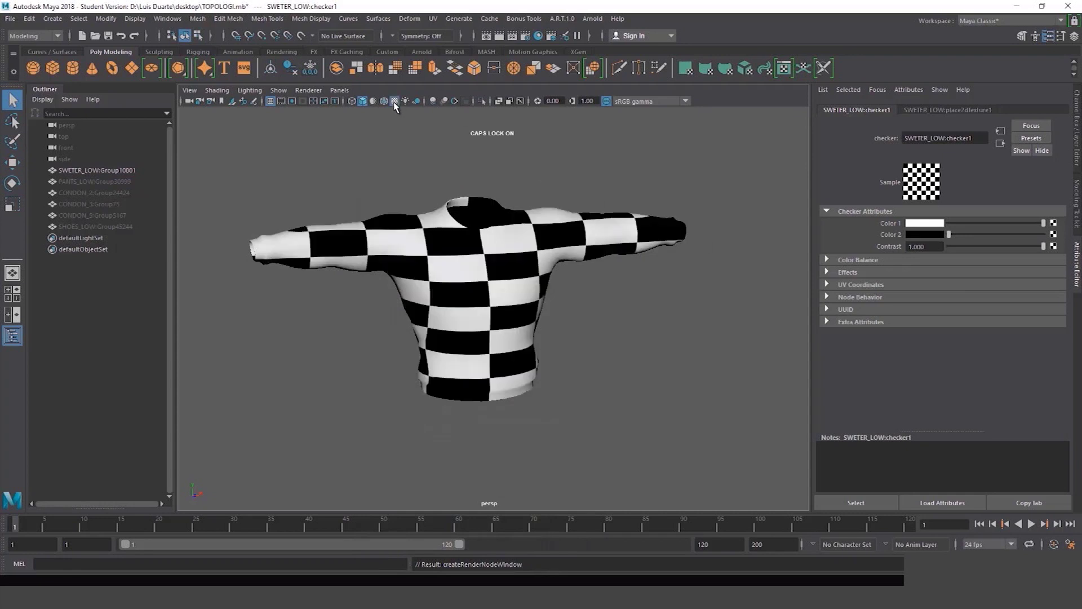
{"action": "left_click", "coordinate": [640, 300]}
{"action": "left_click", "coordinate": [527, 318]}
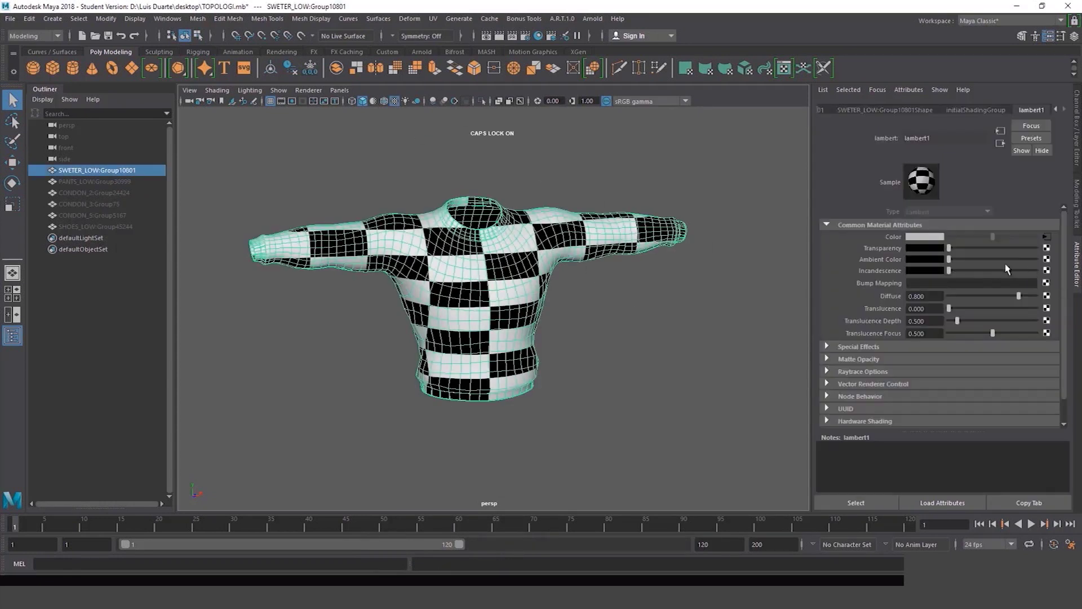
{"action": "left_click", "coordinate": [1001, 144]}
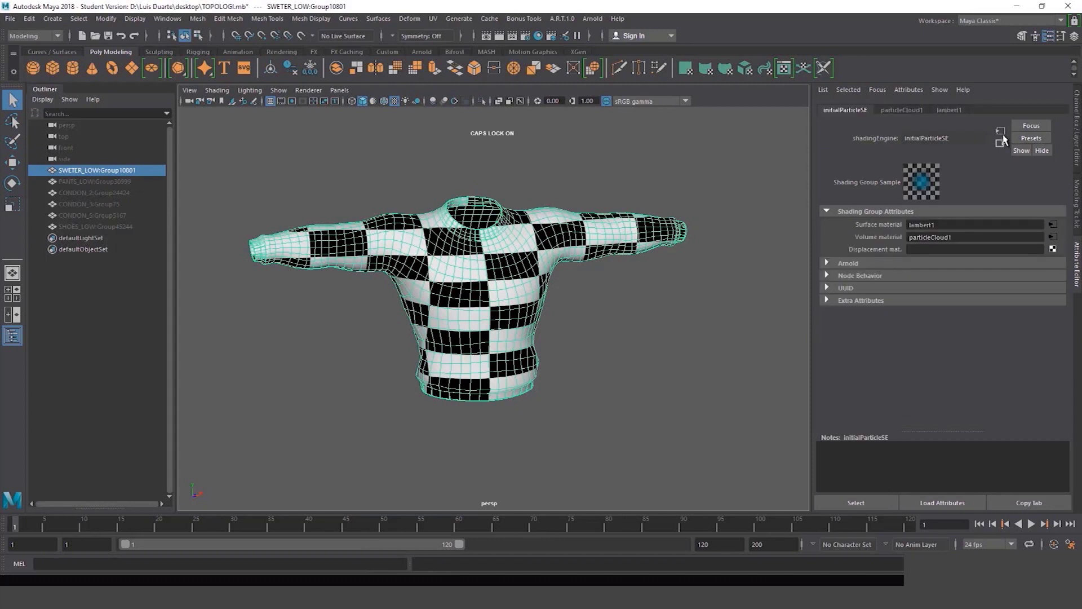
{"action": "left_click", "coordinate": [1002, 133]}
{"action": "left_click", "coordinate": [1001, 133]}
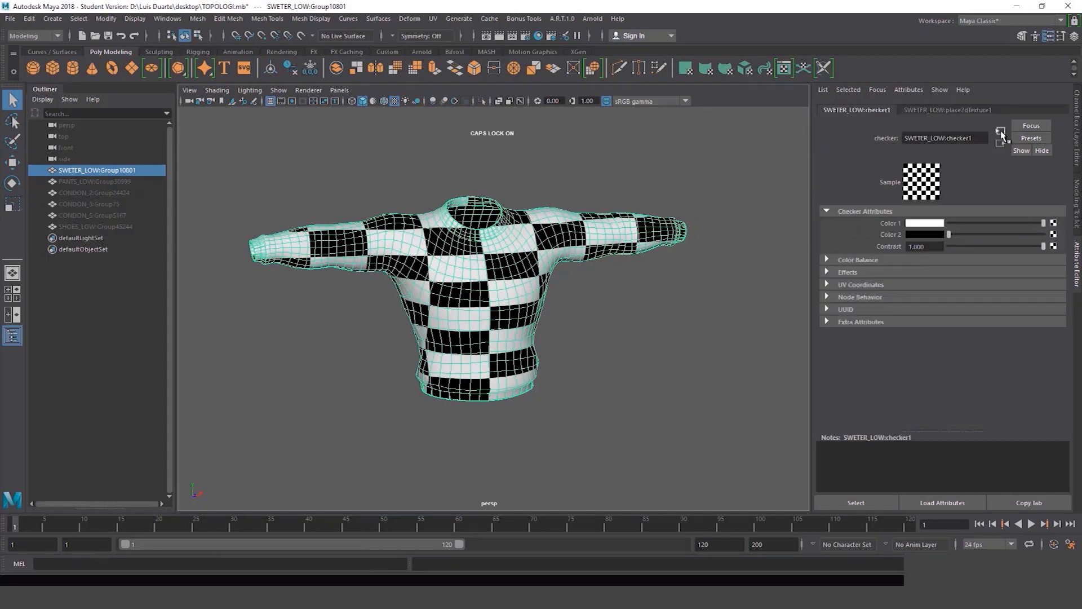
Reselect the sweater and set the Repeat UV of its checker texture placement to 8 in both directions
{"action": "left_click", "coordinate": [565, 307]}
{"action": "left_click", "coordinate": [529, 323]}
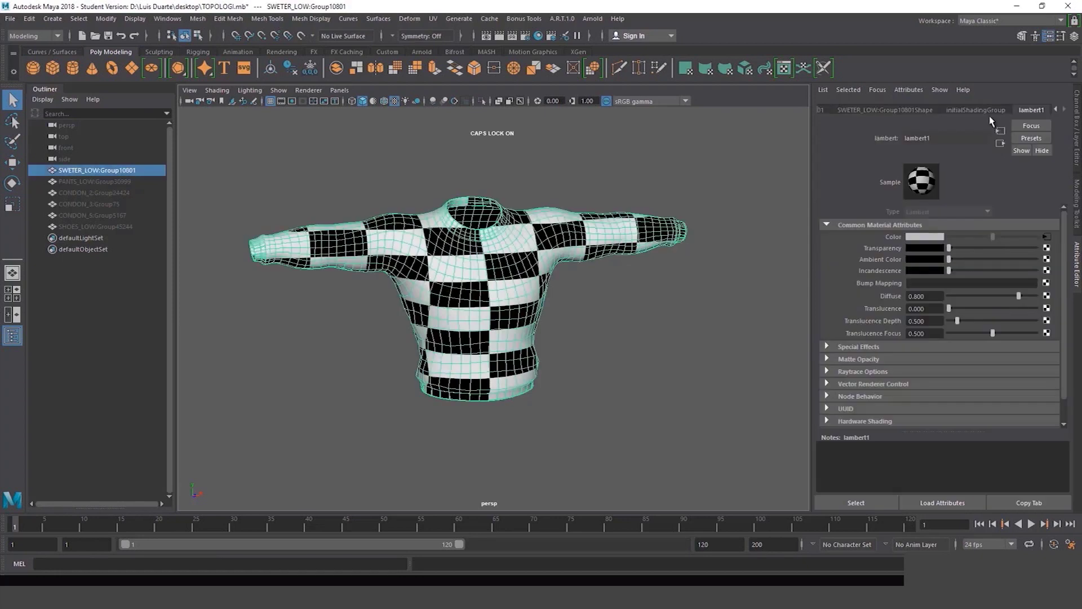
{"action": "left_click", "coordinate": [1001, 144]}
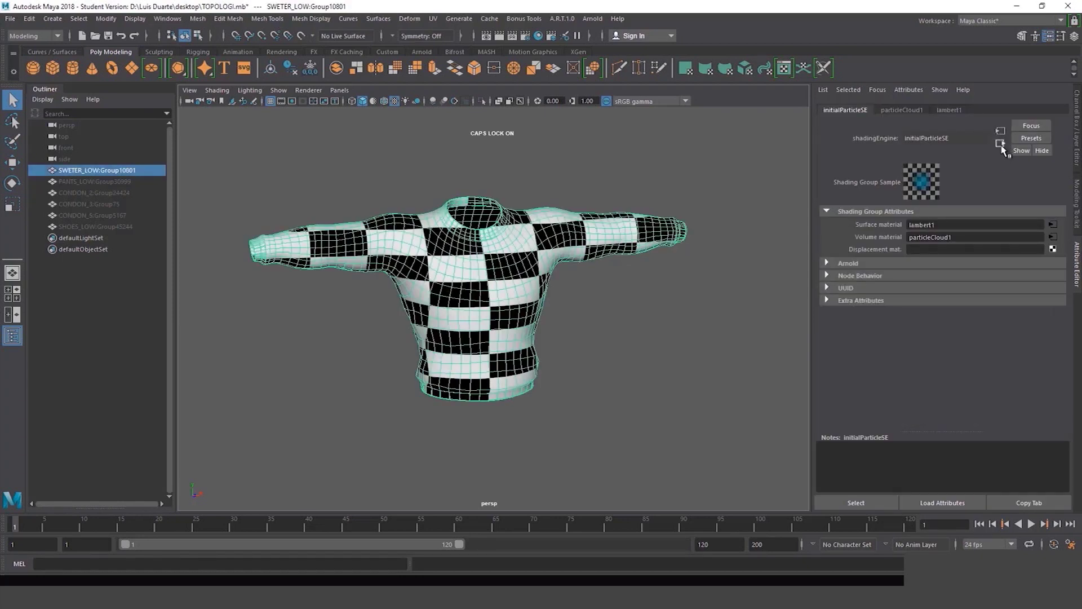
{"action": "left_click", "coordinate": [1002, 133]}
{"action": "left_click", "coordinate": [1001, 133]}
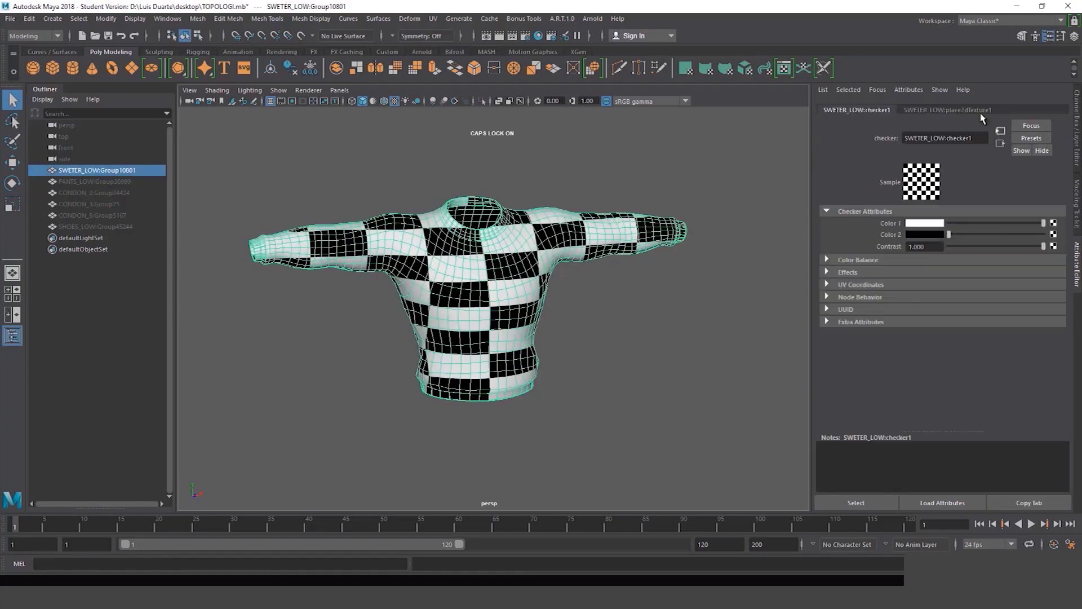
{"action": "left_click", "coordinate": [959, 111]}
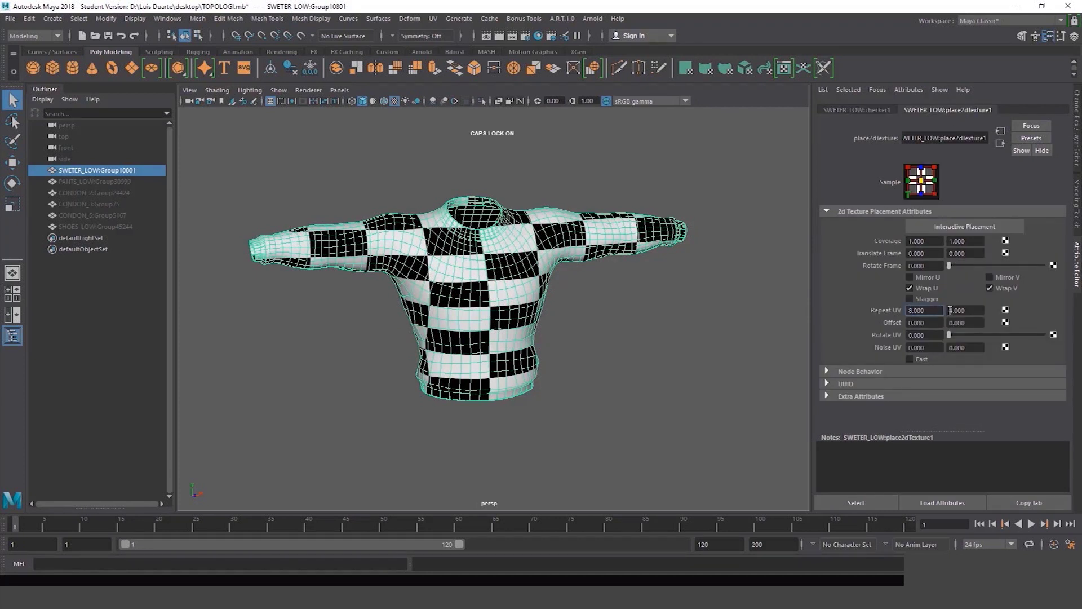
{"action": "type", "text": "4"}
{"action": "key", "text": "Return"}
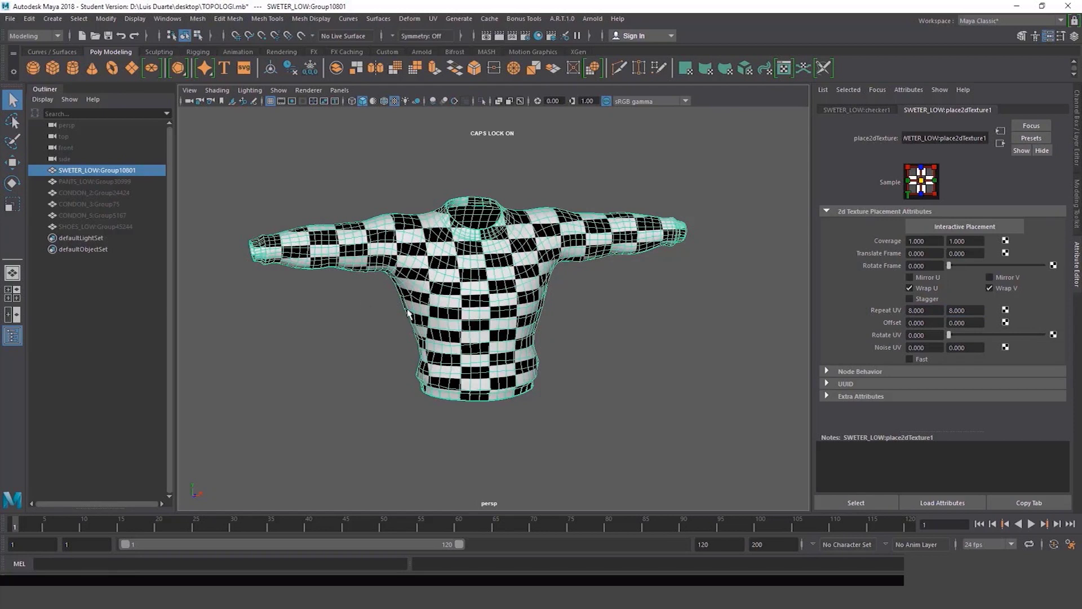
{"action": "left_click_drag", "start_coordinate": [626, 365], "coordinate": [600, 346], "text": "alt"}
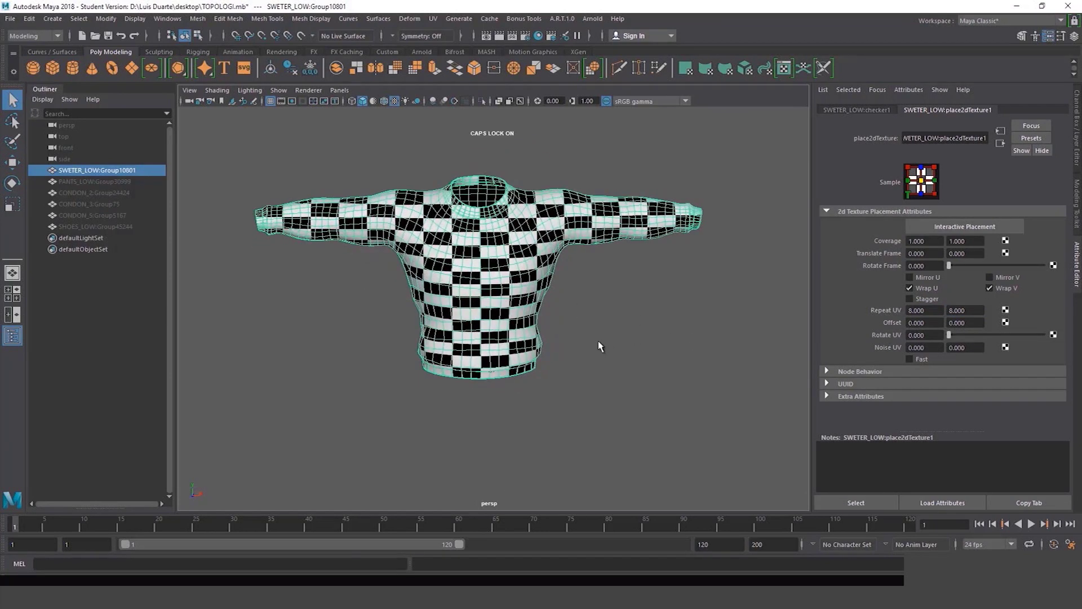
Switch to the UV Editing workspace and hide the texture image behind the sweater's UV shell
{"action": "left_click", "coordinate": [1059, 21]}
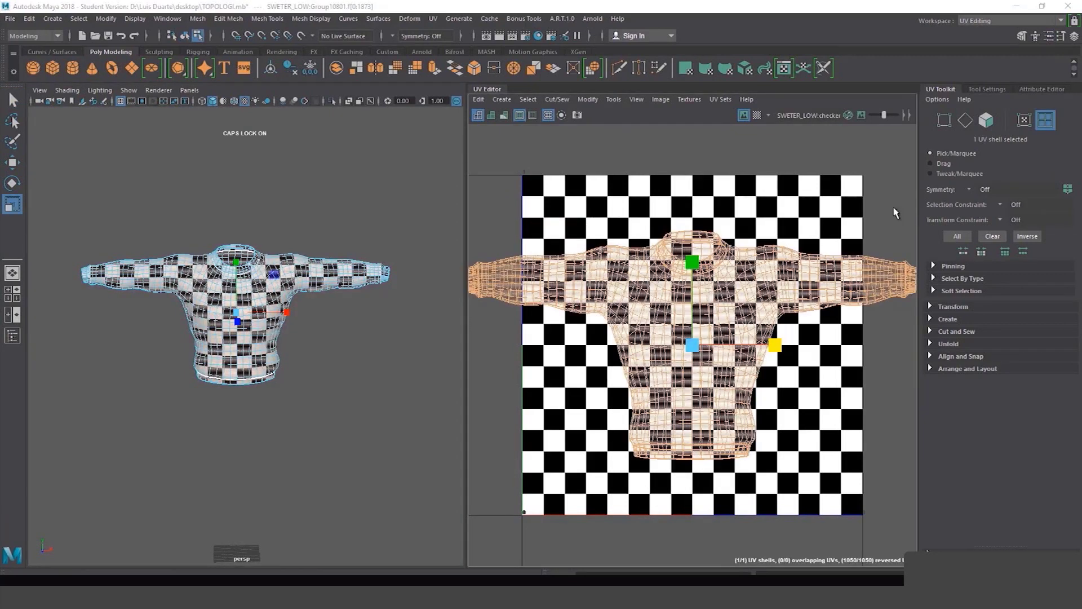
{"action": "left_click", "coordinate": [756, 115]}
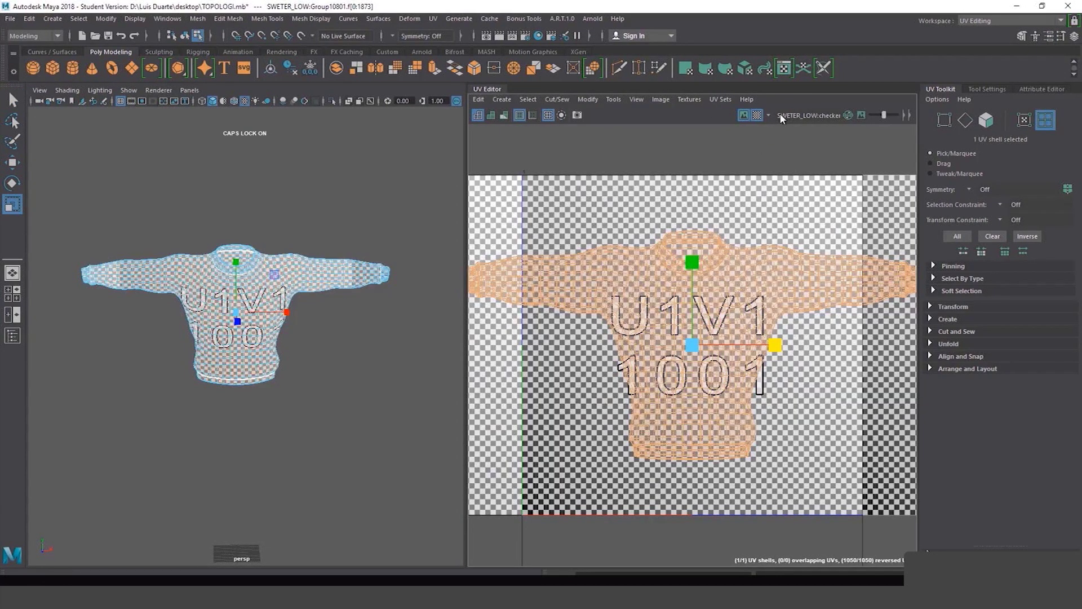
{"action": "left_click", "coordinate": [754, 117]}
{"action": "left_click", "coordinate": [743, 115]}
{"action": "scroll", "coordinate": [700, 227], "scroll_direction": "down", "scroll_amount": 1}
{"action": "middle_click_drag", "start_coordinate": [704, 246], "coordinate": [692, 239], "text": "alt"}
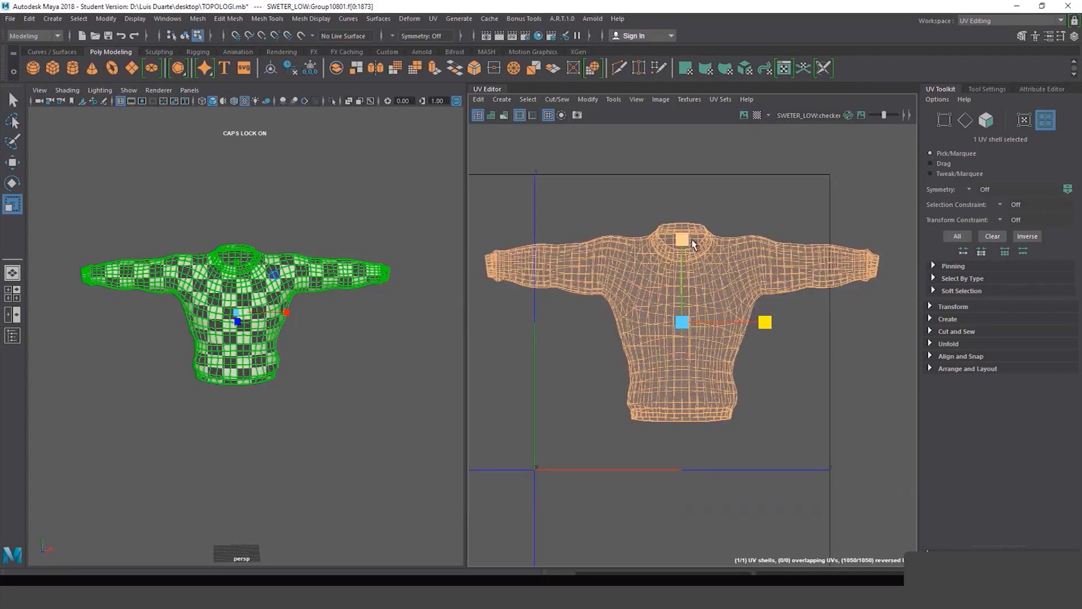
Switch the sweater to edge selection for marking its UV seams
{"action": "left_click_drag", "start_coordinate": [278, 344], "coordinate": [314, 358], "text": "alt"}
{"action": "middle_click_drag", "start_coordinate": [318, 361], "coordinate": [345, 379], "text": "alt"}
{"action": "scroll", "coordinate": [345, 379], "scroll_direction": "up", "scroll_amount": 6}
{"action": "left_click_drag", "start_coordinate": [346, 378], "coordinate": [259, 370], "text": "alt"}
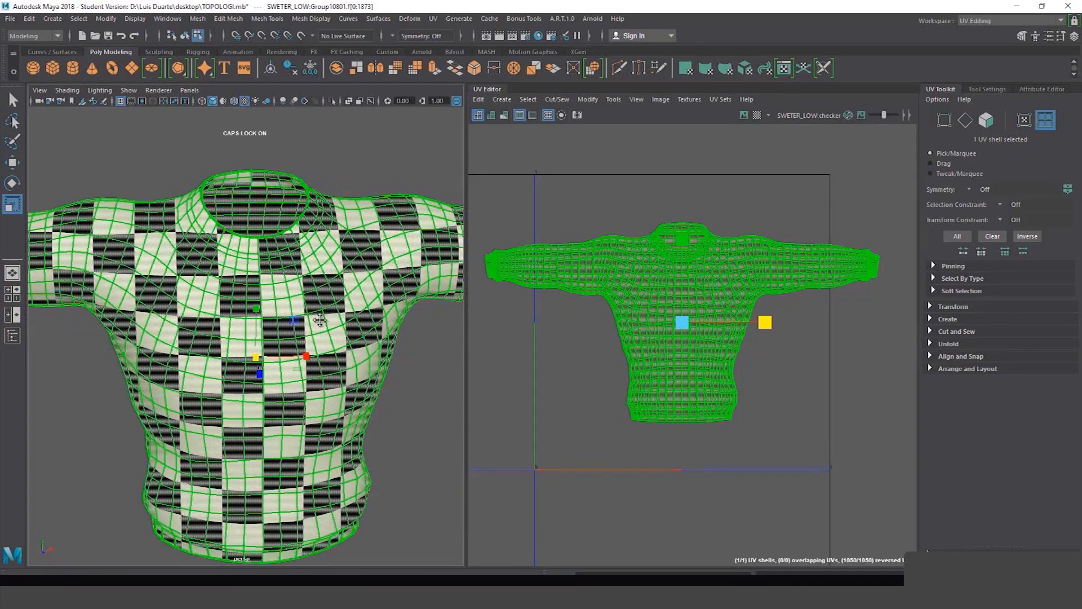
{"action": "left_click_drag", "start_coordinate": [367, 324], "coordinate": [328, 285], "text": "alt"}
{"action": "key", "text": "F8"}
{"action": "right_click_drag", "start_coordinate": [735, 272], "coordinate": [798, 198]}
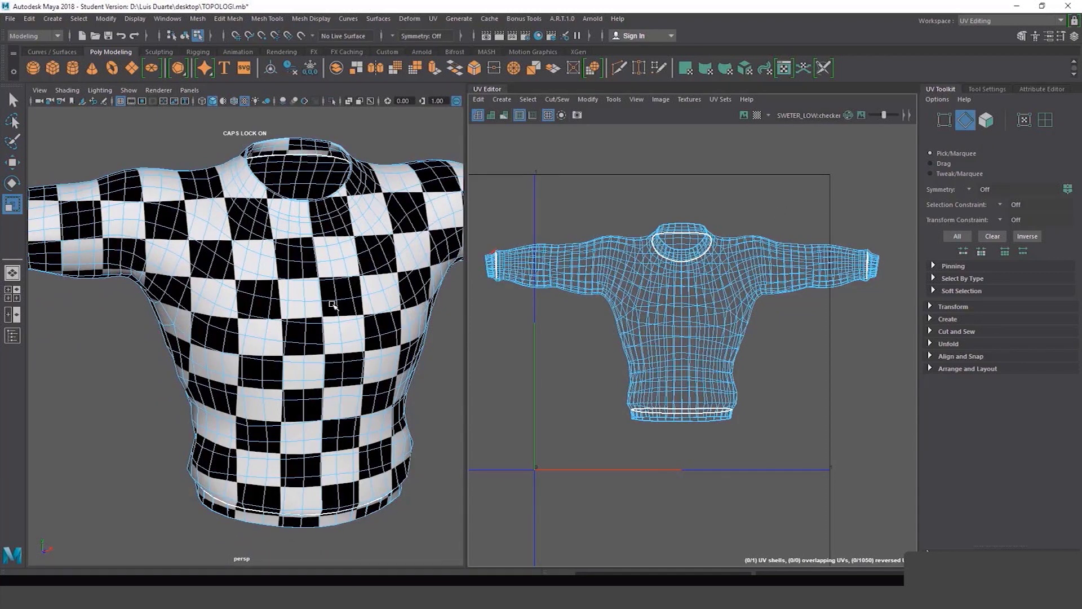
{"action": "left_click_drag", "start_coordinate": [342, 337], "coordinate": [322, 341], "text": "alt"}
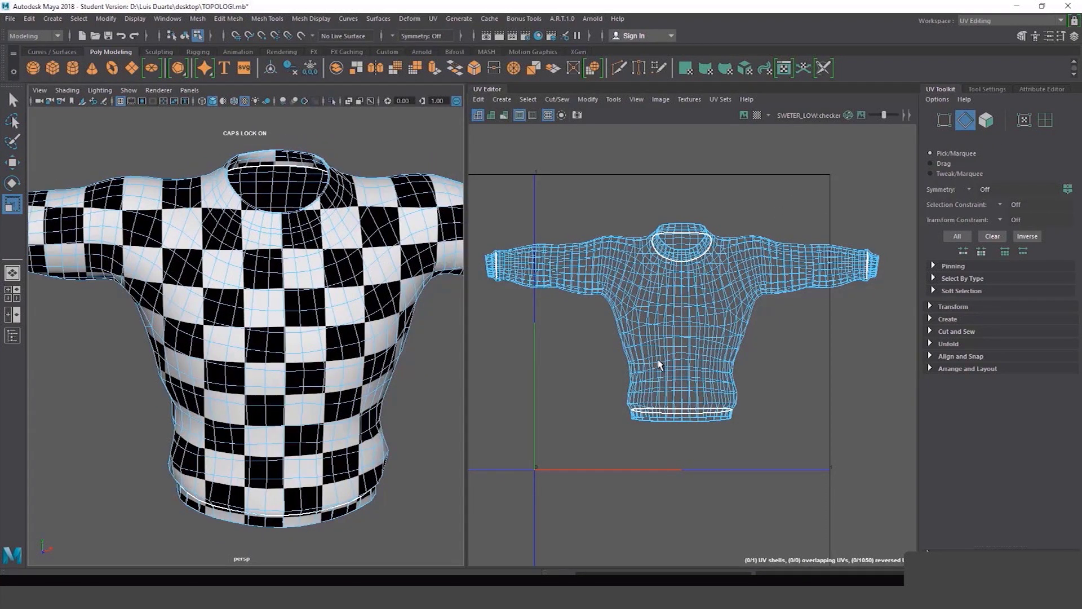
{"action": "left_click_drag", "start_coordinate": [272, 295], "coordinate": [290, 290], "text": "alt"}
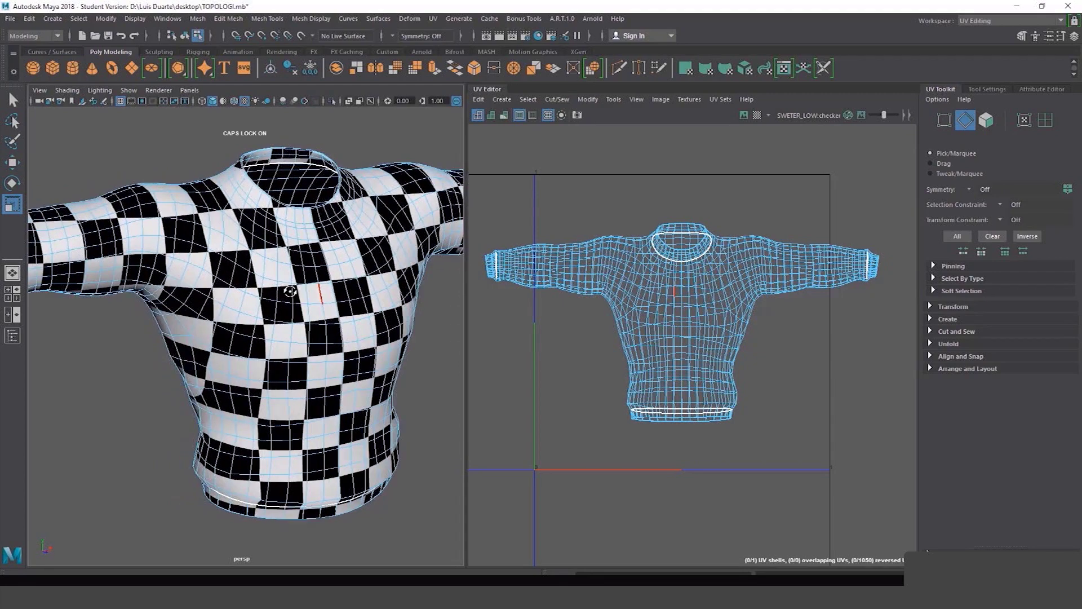
Select the edge loops around both armholes and cut the sweater's UVs along them
{"action": "middle_click_drag", "start_coordinate": [290, 289], "coordinate": [380, 367], "text": "alt"}
{"action": "scroll", "coordinate": [379, 367], "scroll_direction": "up", "scroll_amount": 5}
{"action": "left_click_drag", "start_coordinate": [379, 367], "coordinate": [320, 367], "text": "alt"}
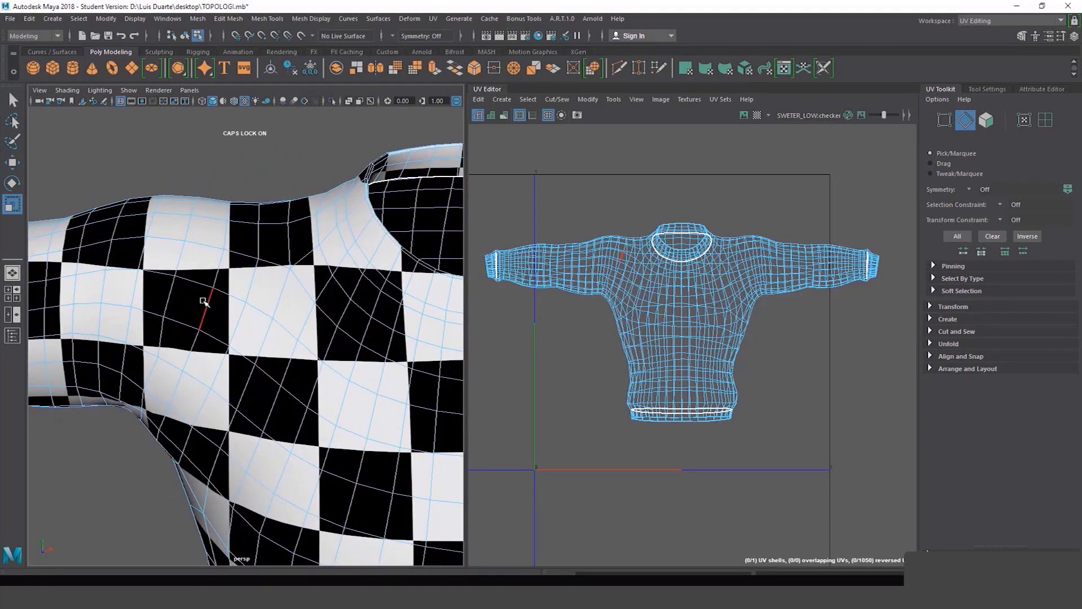
{"action": "right_click_drag", "start_coordinate": [205, 273], "coordinate": [207, 306]}
{"action": "right_click_drag", "start_coordinate": [216, 250], "coordinate": [216, 250]}
{"action": "double_click", "coordinate": [210, 293]}
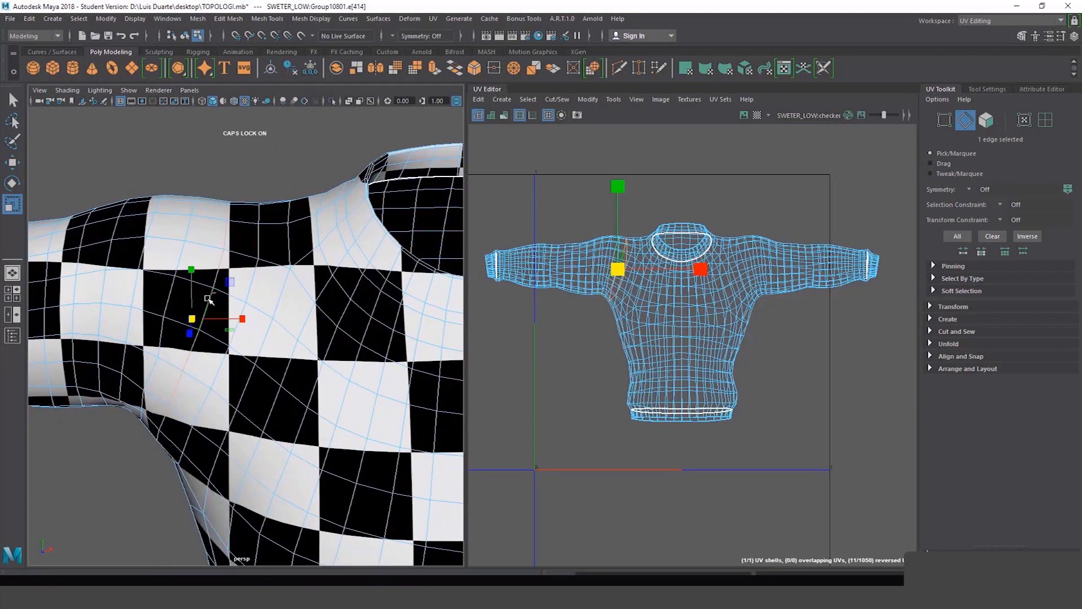
{"action": "scroll", "coordinate": [229, 363], "scroll_direction": "down", "scroll_amount": 8}
{"action": "left_click_drag", "start_coordinate": [229, 362], "coordinate": [250, 354], "text": "alt"}
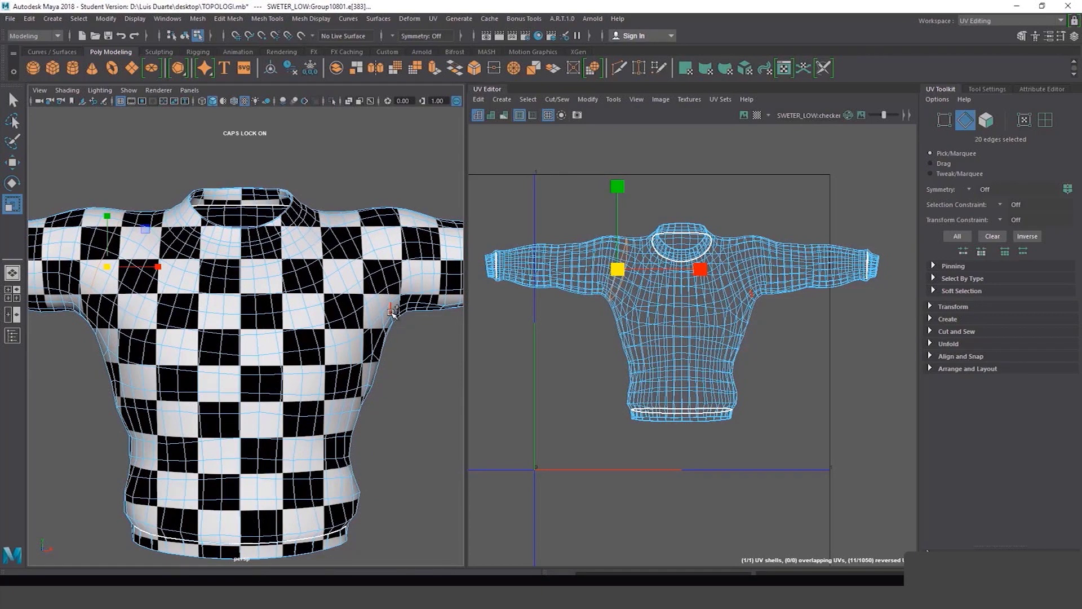
{"action": "double_click", "coordinate": [393, 313], "text": "shift"}
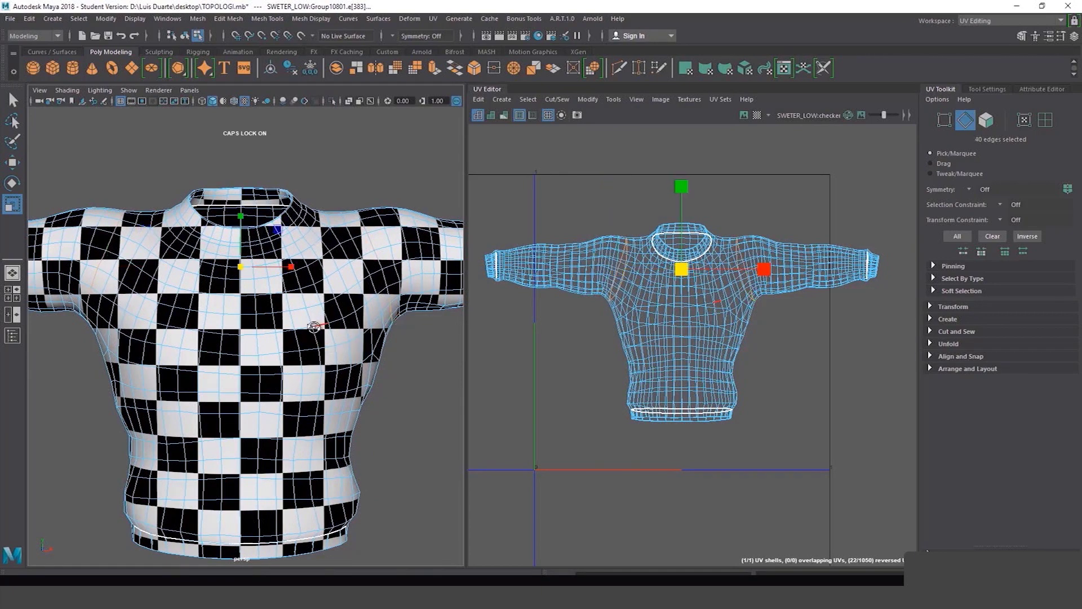
{"action": "left_click_drag", "start_coordinate": [314, 327], "coordinate": [68, 327], "text": "alt"}
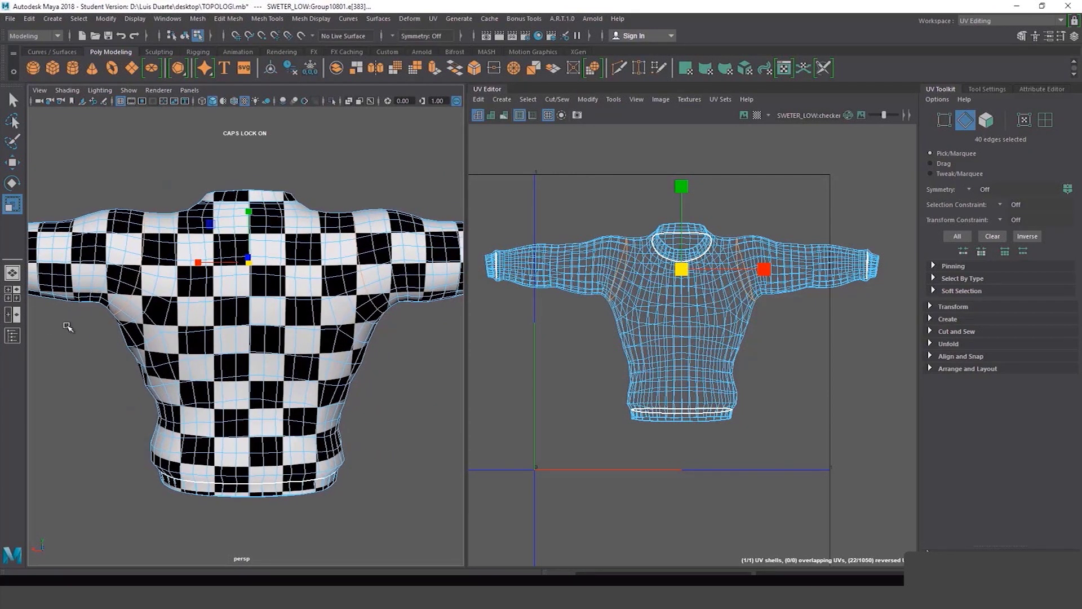
{"action": "left_click", "coordinate": [939, 320]}
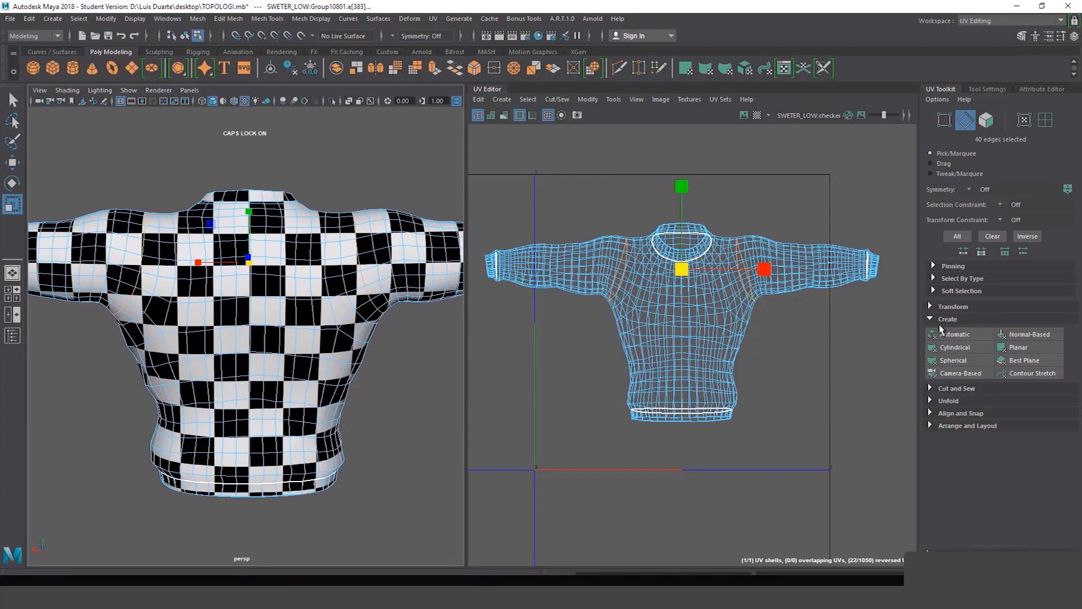
{"action": "left_click", "coordinate": [948, 388]}
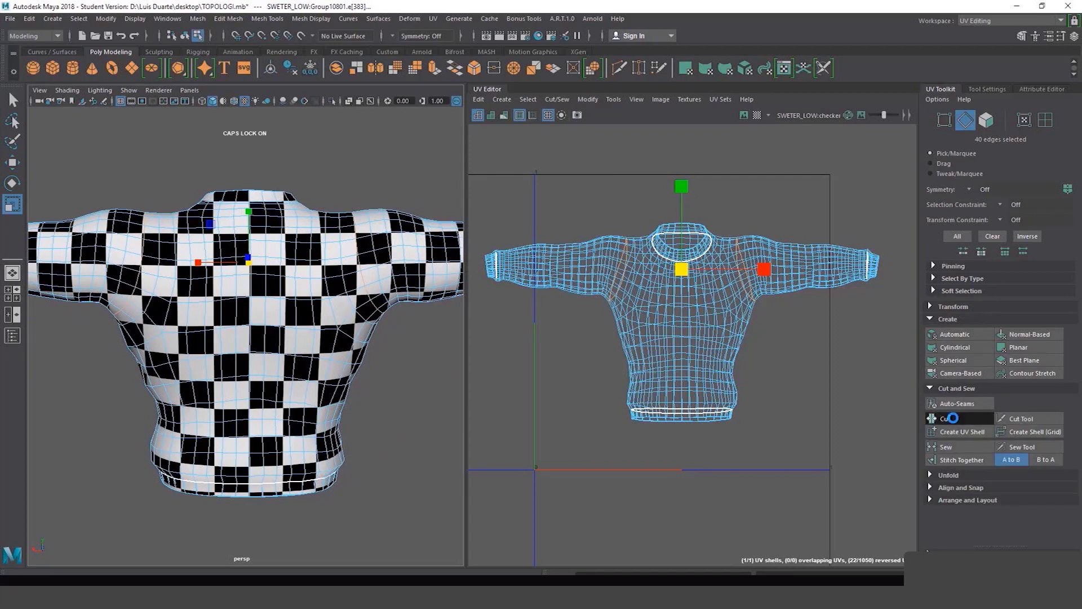
Cut the sweater's UVs along the edge loops running under both sleeves and down the sides of the torso
{"action": "left_click_drag", "start_coordinate": [320, 326], "coordinate": [377, 280], "text": "alt"}
{"action": "left_click", "coordinate": [376, 280]}
{"action": "double_click", "coordinate": [230, 273]}
{"action": "left_click_drag", "start_coordinate": [309, 285], "coordinate": [361, 338], "text": "alt"}
{"action": "double_click", "coordinate": [233, 343], "text": "shift"}
{"action": "mouse_move", "coordinate": [237, 341]}
{"action": "left_mouse_down", "text": "alt"}
{"action": "mouse_move", "coordinate": [290, 331]}
{"action": "mouse_move", "coordinate": [305, 315]}
{"action": "mouse_move", "coordinate": [340, 377]}
{"action": "mouse_move", "coordinate": [239, 341]}
{"action": "left_mouse_up", "text": "alt"}
{"action": "left_click", "coordinate": [377, 275]}
{"action": "double_click", "coordinate": [261, 337], "text": "shift"}
{"action": "scroll", "coordinate": [341, 377], "scroll_direction": "down", "scroll_amount": 5}
{"action": "scroll", "coordinate": [355, 399], "scroll_direction": "up", "scroll_amount": 6}
{"action": "scroll", "coordinate": [384, 382], "scroll_direction": "down", "scroll_amount": 5}
{"action": "left_click_drag", "start_coordinate": [384, 382], "coordinate": [207, 376], "text": "alt"}
{"action": "double_click", "coordinate": [208, 376], "text": "shift"}
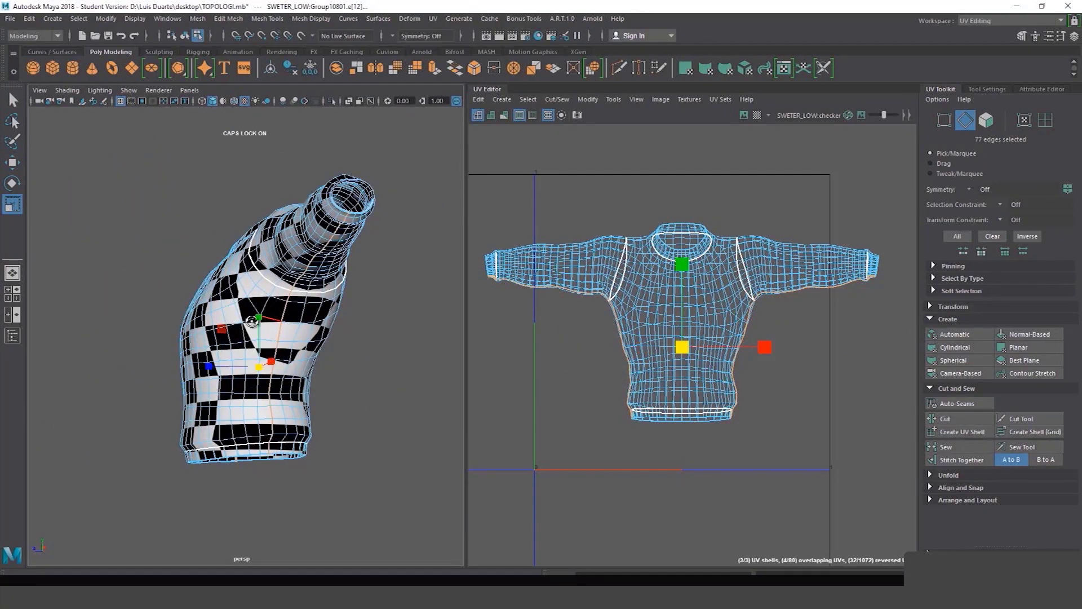
{"action": "left_click_drag", "start_coordinate": [437, 355], "coordinate": [404, 306], "text": "alt"}
{"action": "key", "text": "shift+x"}
{"action": "left_click", "coordinate": [404, 307]}
Select further edges along the sweater's sleeve and side for its UV seams
{"action": "left_click_drag", "start_coordinate": [242, 315], "coordinate": [225, 406], "text": "alt"}
{"action": "scroll", "coordinate": [225, 405], "scroll_direction": "up", "scroll_amount": 5}
{"action": "scroll", "coordinate": [280, 384], "scroll_direction": "down", "scroll_amount": 6}
{"action": "left_click_drag", "start_coordinate": [281, 384], "coordinate": [237, 304], "text": "alt"}
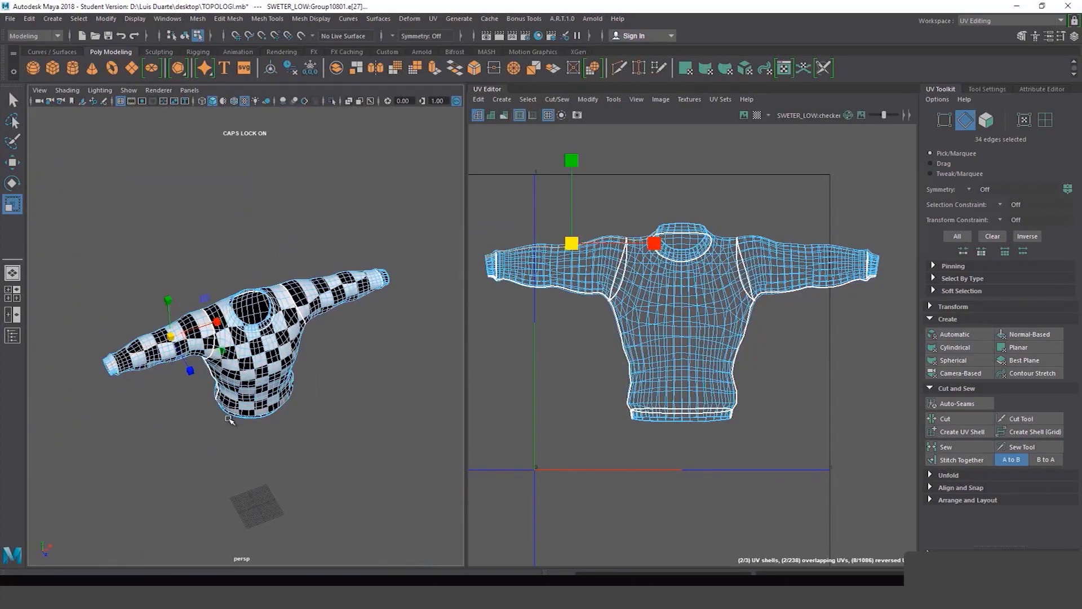
{"action": "scroll", "coordinate": [237, 304], "scroll_direction": "up", "scroll_amount": 6}
{"action": "left_click", "coordinate": [145, 249]}
{"action": "left_click", "coordinate": [159, 437]}
{"action": "left_click_drag", "start_coordinate": [222, 415], "coordinate": [269, 360], "text": "alt"}
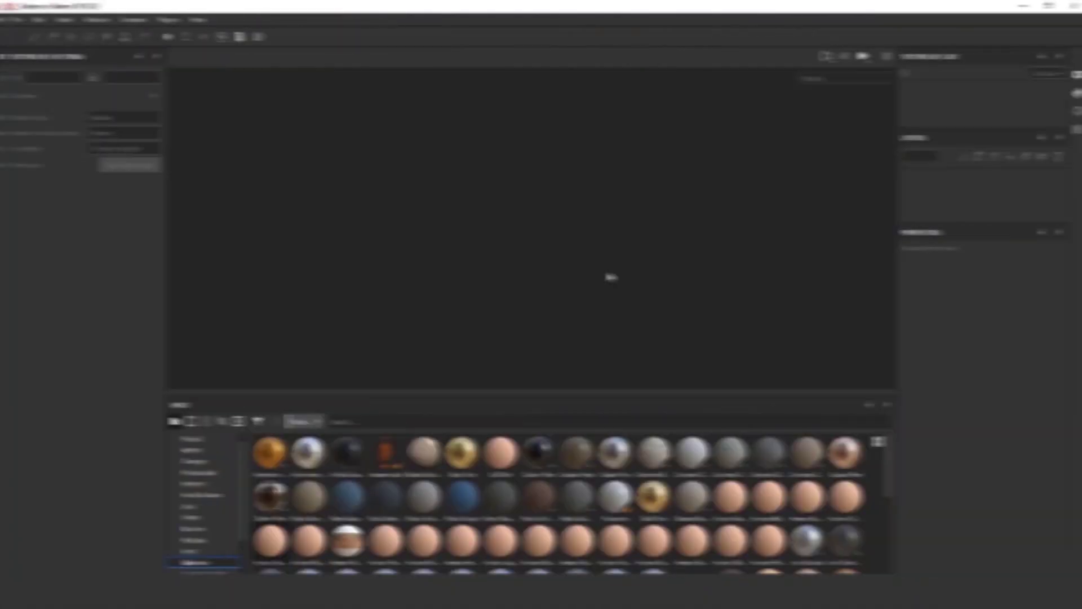
Switch to Substance Painter and set up a new project with the ATUENDO_LOW mesh from the YOUNG PEOPLE/SIMON/TOPOLOGY folder
{"action": "left_click", "coordinate": [13, 22]}
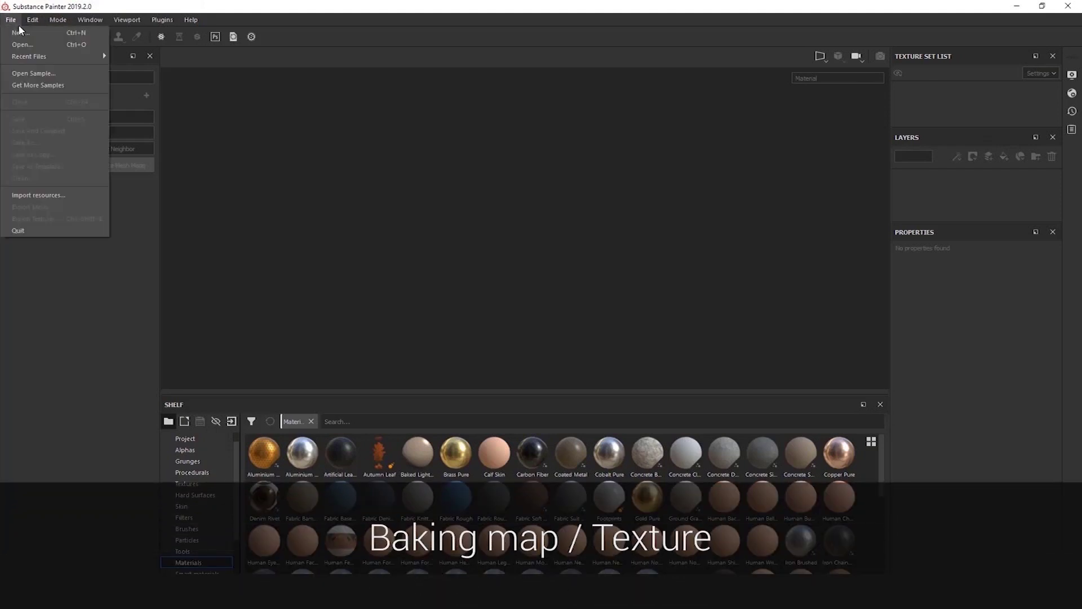
{"action": "left_click", "coordinate": [22, 32]}
{"action": "left_click", "coordinate": [655, 188]}
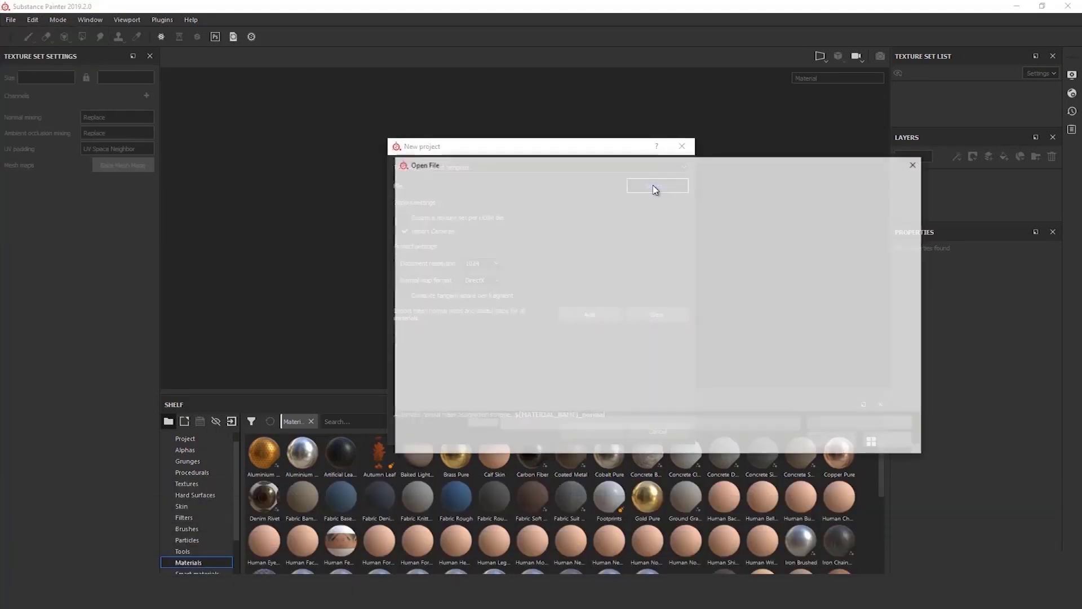
{"action": "left_click_drag", "start_coordinate": [684, 169], "coordinate": [527, 171]}
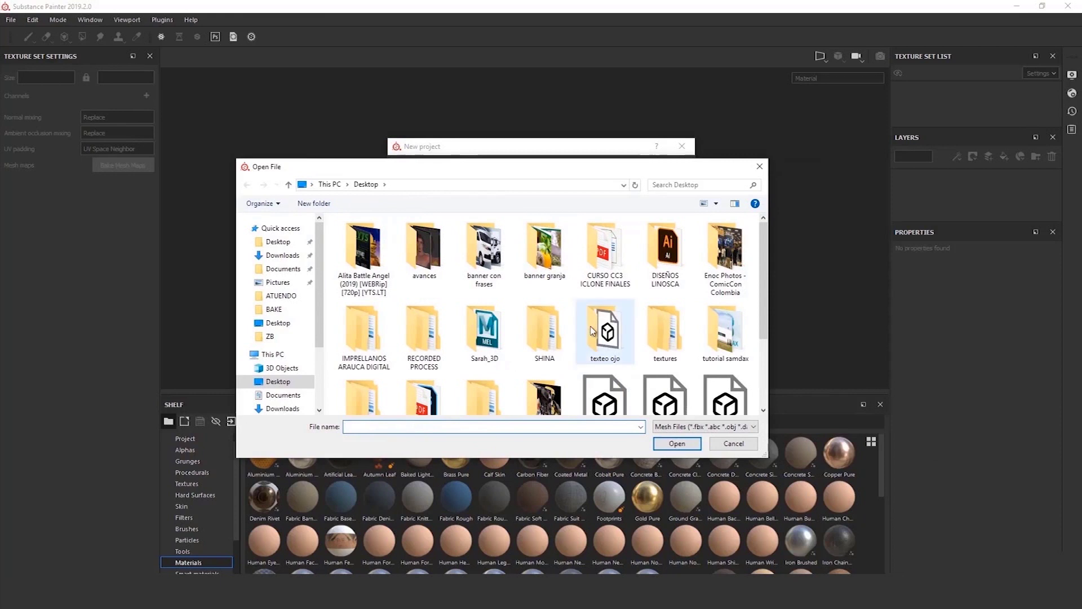
{"action": "scroll", "coordinate": [600, 333], "scroll_direction": "down", "scroll_amount": 1}
{"action": "double_click", "coordinate": [363, 372]}
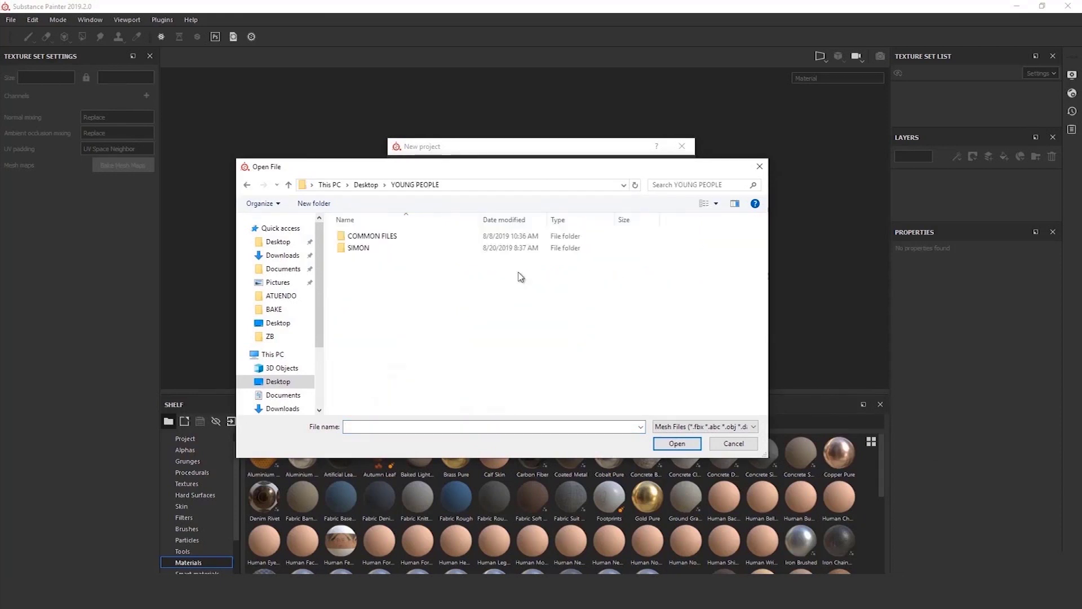
{"action": "left_click", "coordinate": [366, 253]}
{"action": "double_click", "coordinate": [366, 252]}
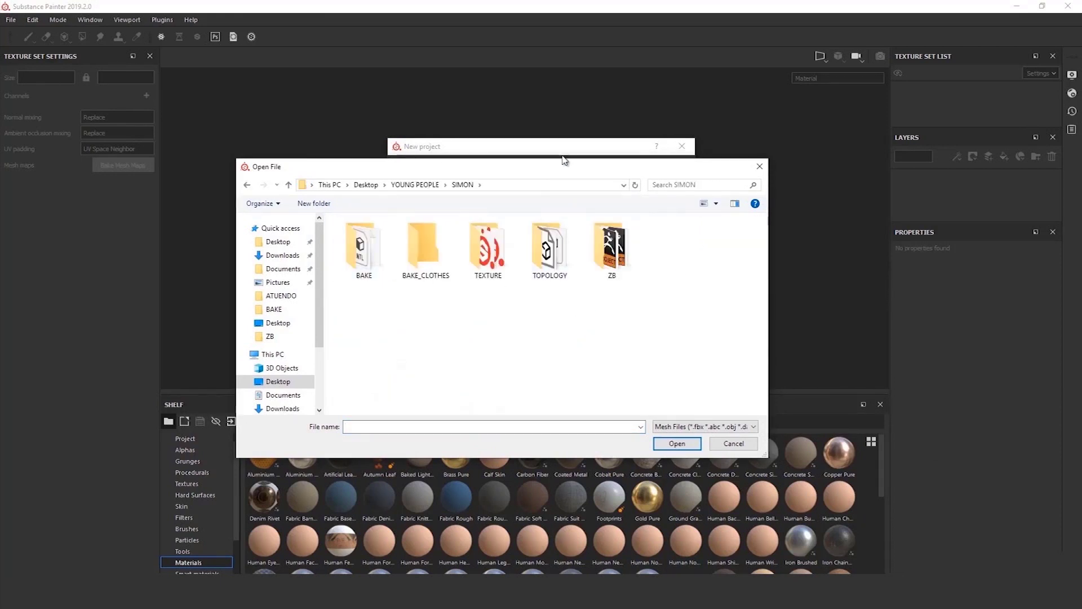
{"action": "left_click_drag", "start_coordinate": [576, 173], "coordinate": [594, 177]}
{"action": "double_click", "coordinate": [567, 251]}
{"action": "left_click", "coordinate": [381, 251]}
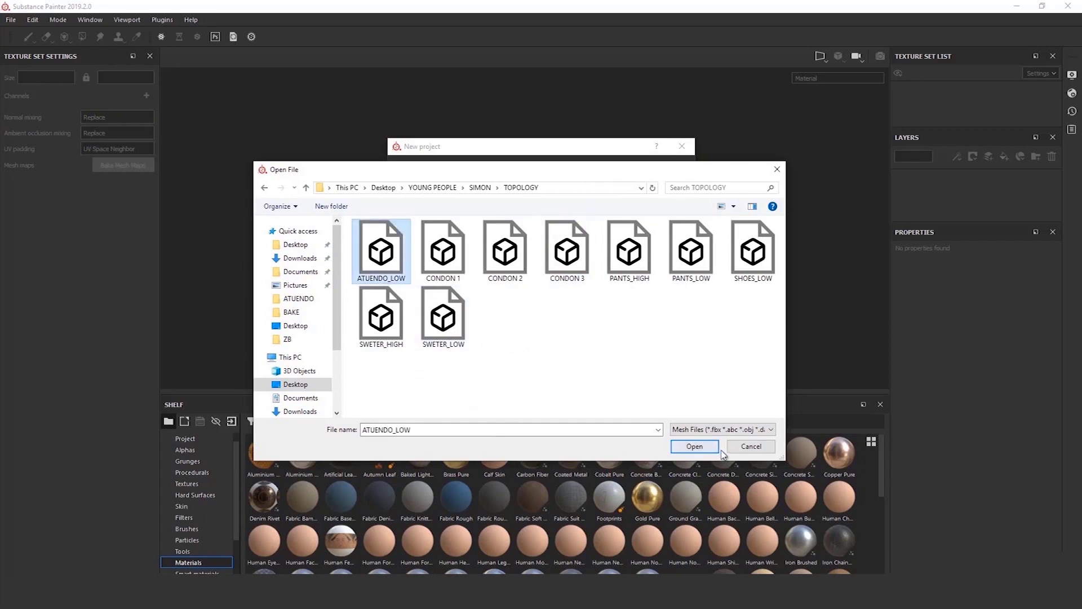
{"action": "left_click", "coordinate": [695, 447]}
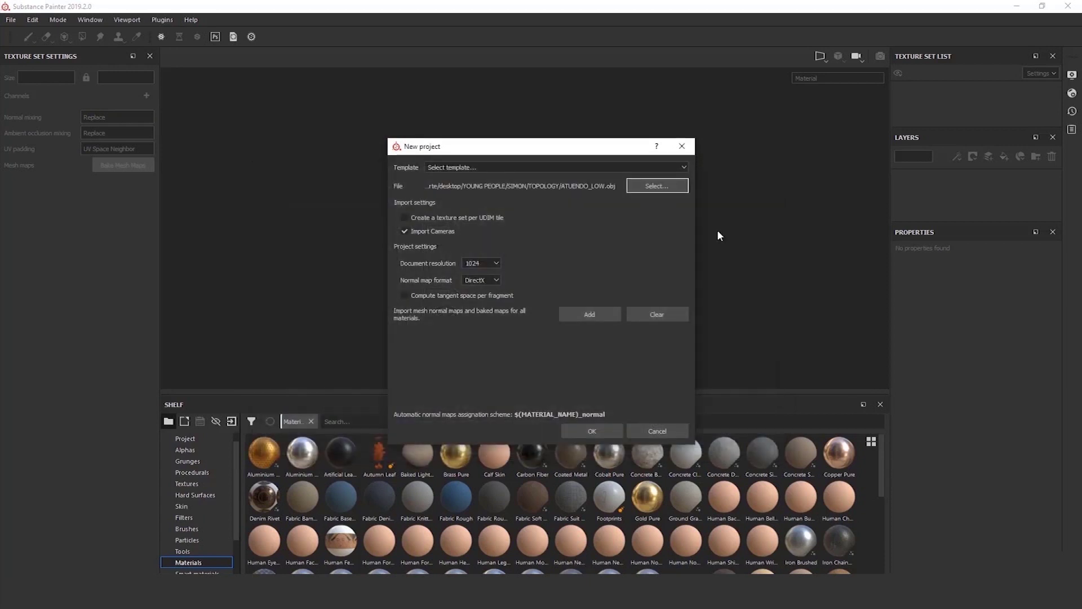
Add the baked pants, shoe and sweater maps from the BAKE/ATUENDO folder to the new project and create it
{"action": "left_click", "coordinate": [589, 315]}
{"action": "left_click", "coordinate": [291, 312]}
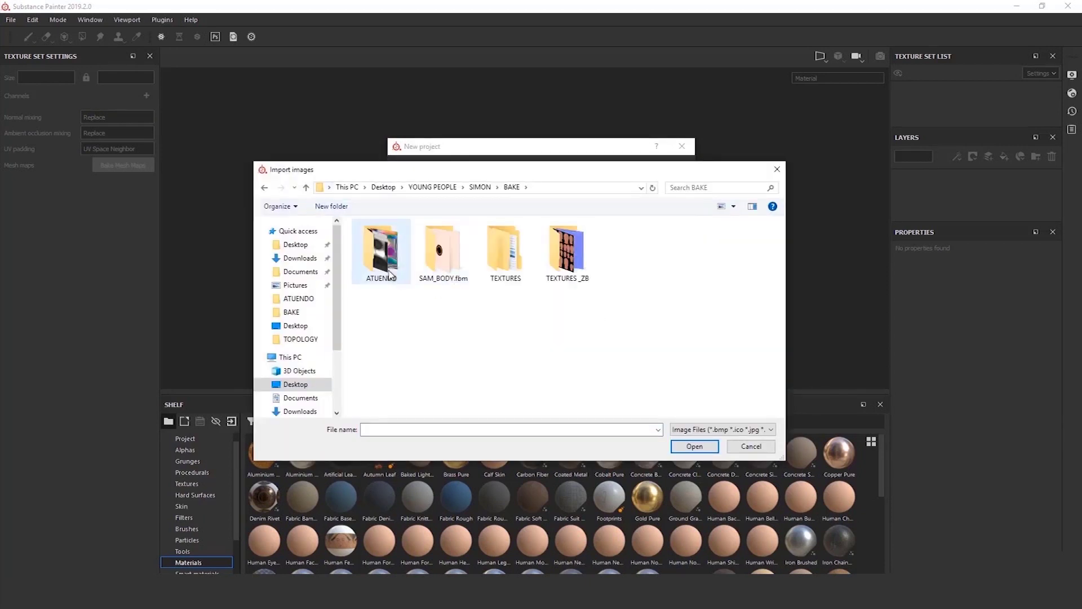
{"action": "double_click", "coordinate": [381, 251]}
{"action": "left_click", "coordinate": [501, 248]}
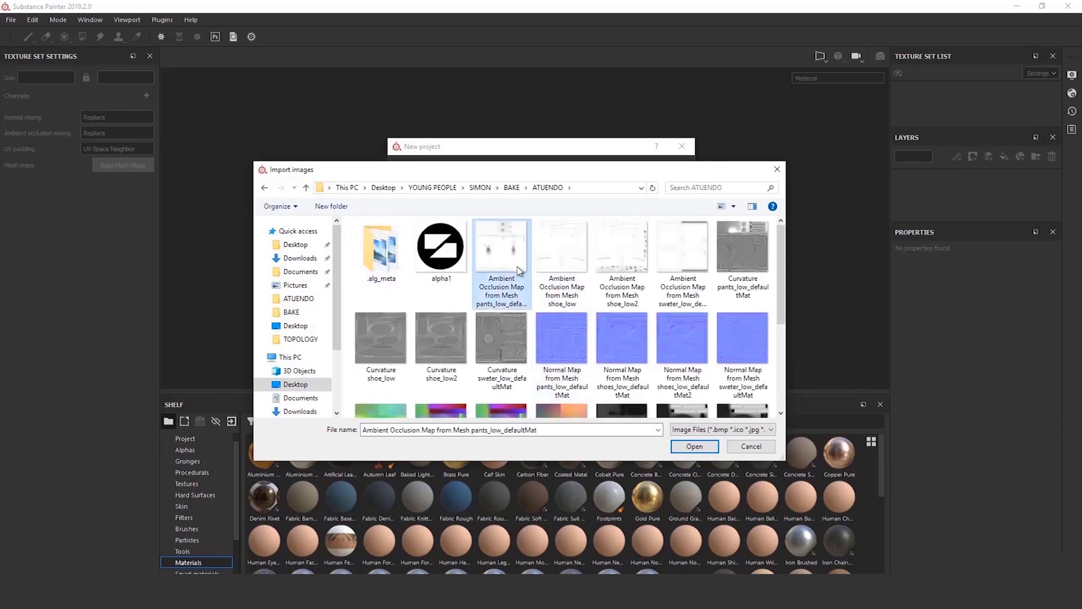
{"action": "scroll", "coordinate": [606, 336], "scroll_direction": "down", "scroll_amount": 3}
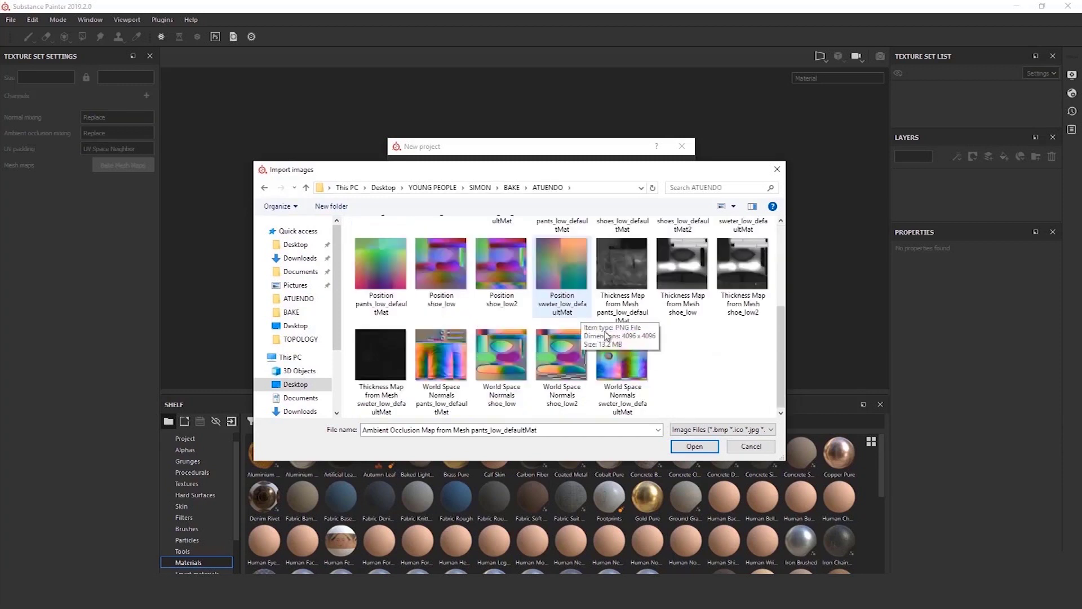
{"action": "left_click", "coordinate": [635, 375], "text": "shift"}
{"action": "scroll", "coordinate": [656, 341], "scroll_direction": "up", "scroll_amount": 5}
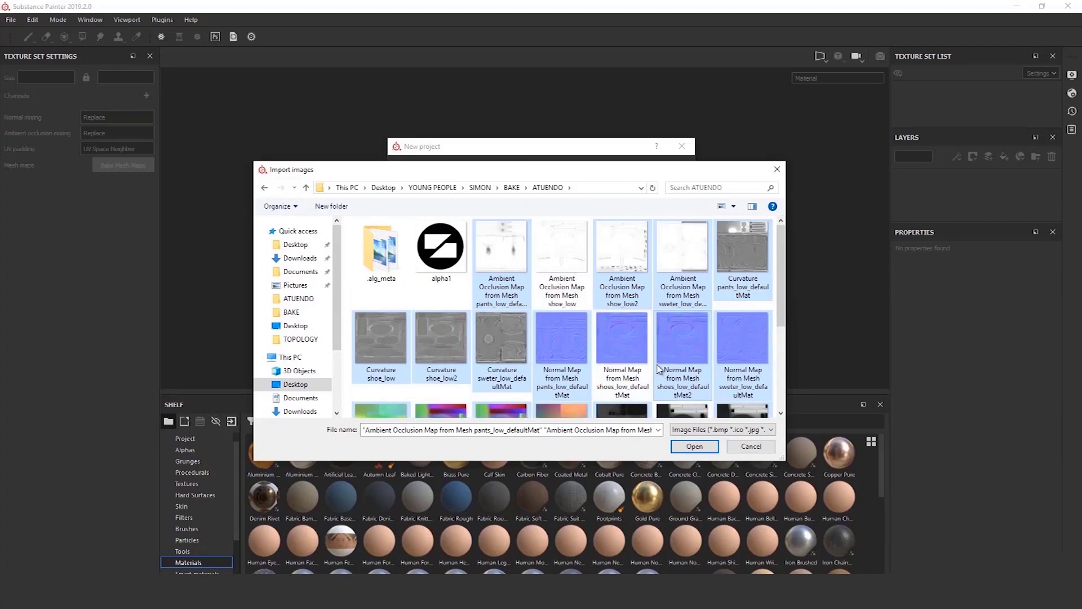
{"action": "left_click", "coordinate": [694, 446]}
{"action": "left_click", "coordinate": [612, 374]}
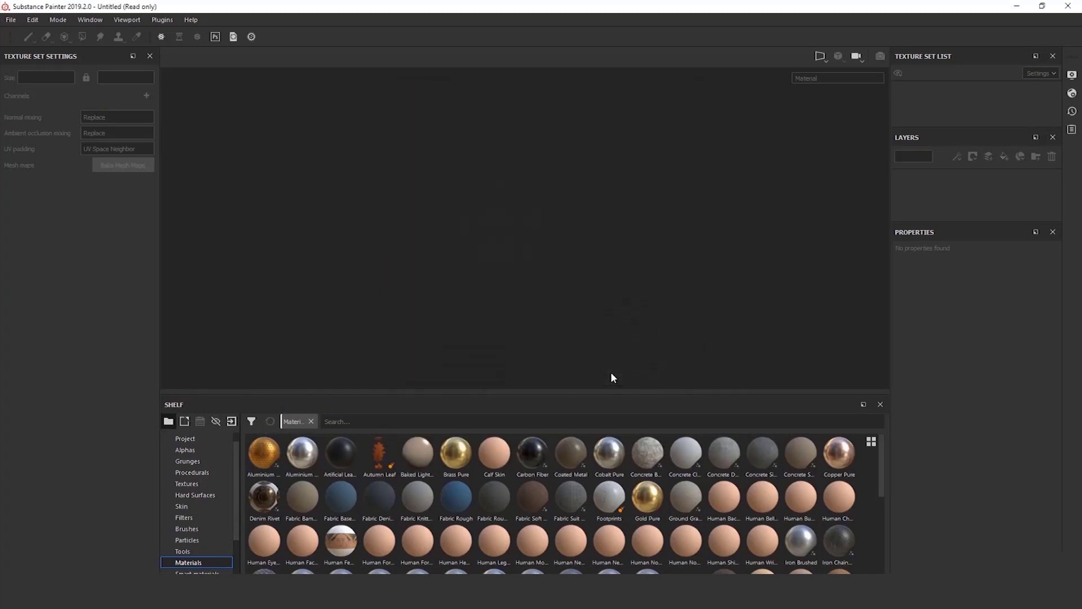
Review the viewport's display, projection and camera rotation options and examine the imported sweater mesh up close
{"action": "left_click", "coordinate": [828, 59]}
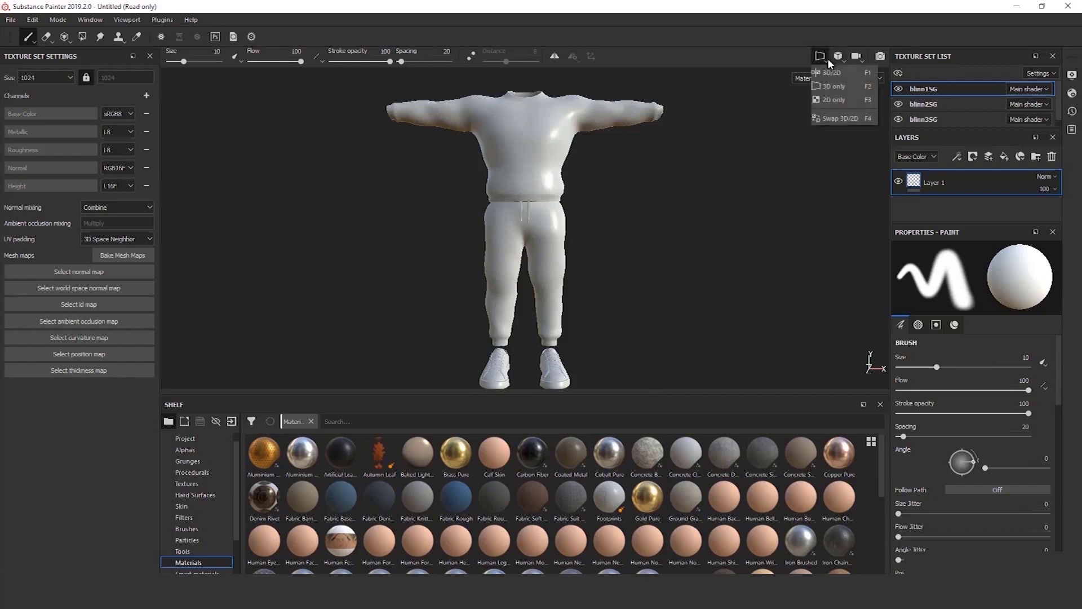
{"action": "left_click", "coordinate": [845, 60]}
{"action": "left_click", "coordinate": [856, 58]}
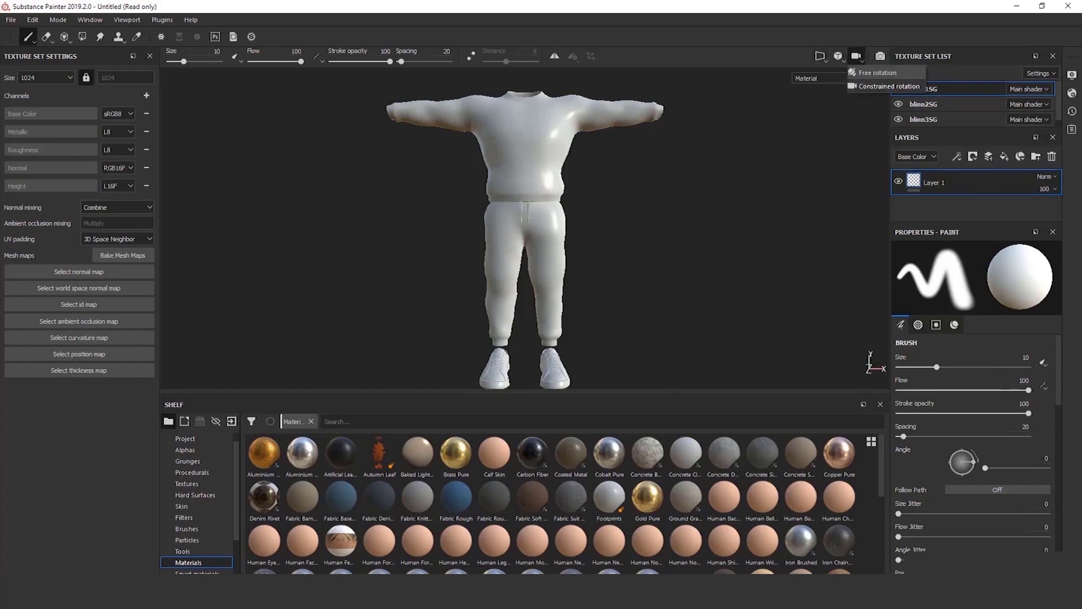
{"action": "left_click", "coordinate": [842, 116]}
{"action": "left_click", "coordinate": [840, 56]}
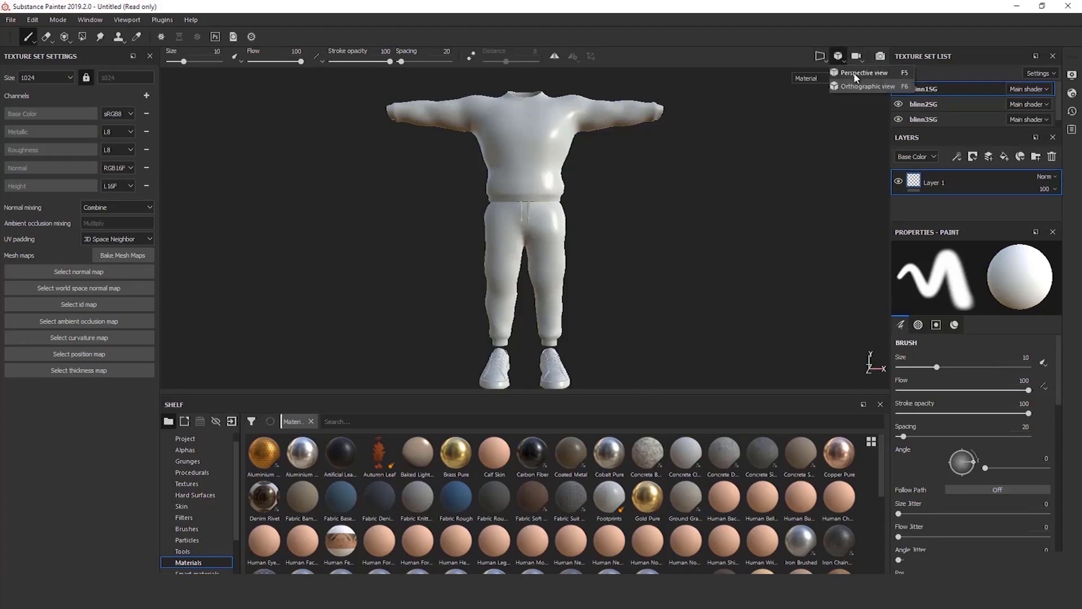
{"action": "left_click", "coordinate": [851, 86]}
{"action": "left_click_drag", "start_coordinate": [605, 229], "coordinate": [621, 211], "text": "alt"}
{"action": "middle_click_drag", "start_coordinate": [620, 211], "coordinate": [687, 331], "text": "alt"}
{"action": "scroll", "coordinate": [584, 211], "scroll_direction": "down", "scroll_amount": 3}
{"action": "scroll", "coordinate": [583, 209], "scroll_direction": "up", "scroll_amount": 4}
{"action": "scroll", "coordinate": [583, 210], "scroll_direction": "up", "scroll_amount": 3}
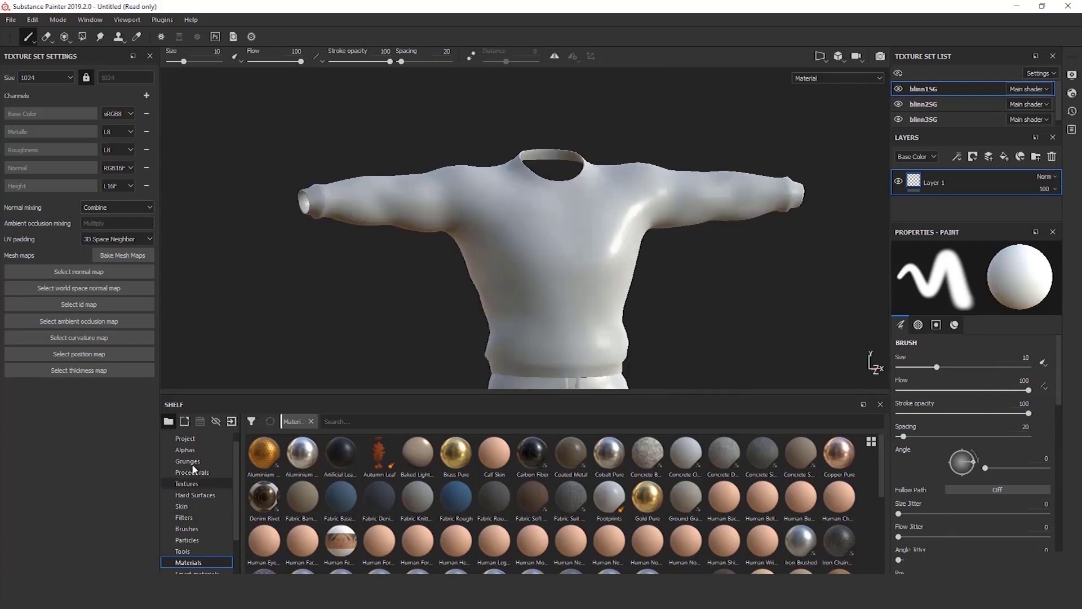
Show the project's imported maps in the shelf and rename the texture set blinn1SG as SWETER
{"action": "left_click", "coordinate": [186, 439]}
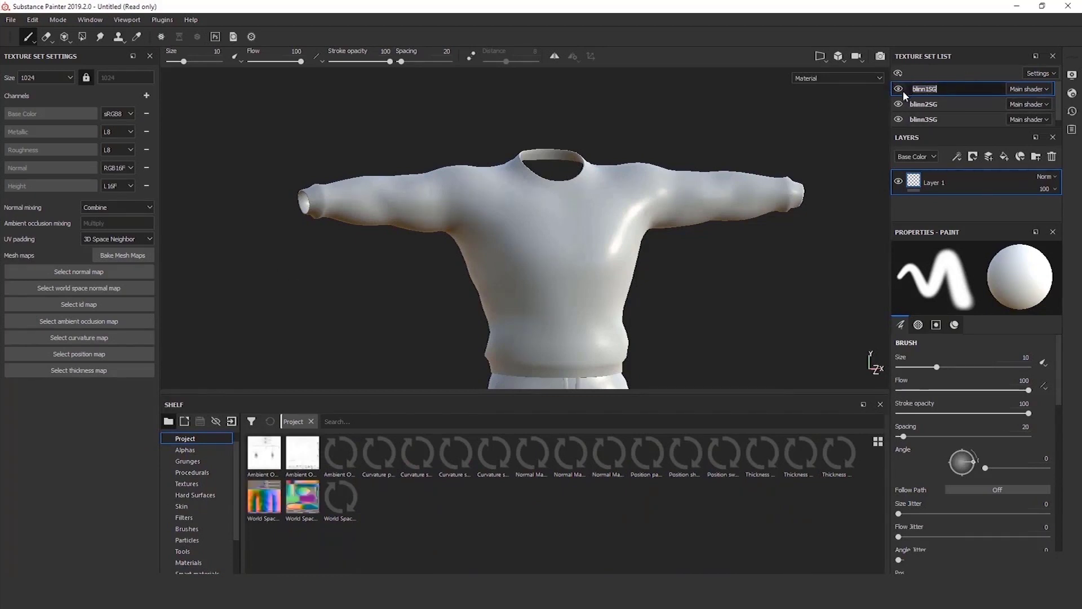
{"action": "left_click", "coordinate": [927, 90]}
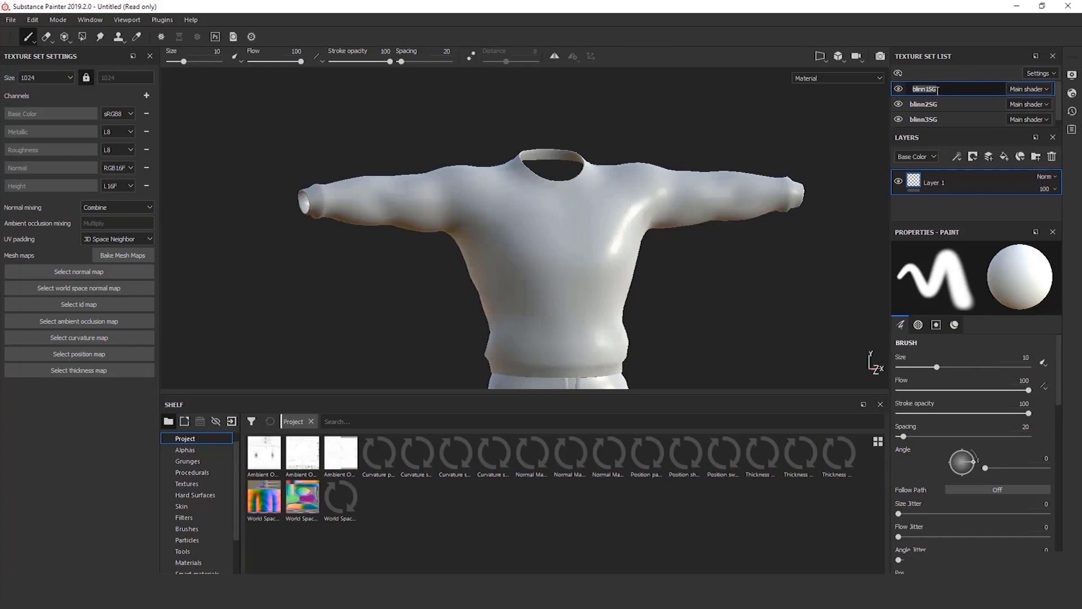
{"action": "left_click", "coordinate": [923, 103]}
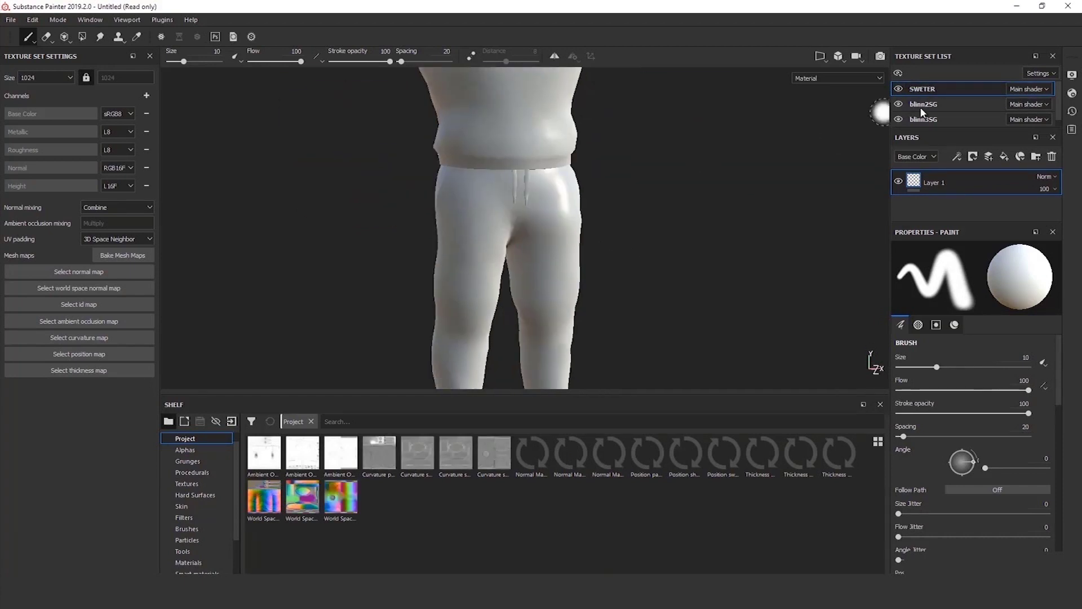
Rename the texture set blinn2SG as PANTS and blinn3SG as SHOES
{"action": "double_click", "coordinate": [923, 104]}
{"action": "type", "text": "PANT"}
{"action": "key", "text": "Return"}
{"action": "middle_click_drag", "start_coordinate": [672, 210], "coordinate": [660, 70], "text": "alt"}
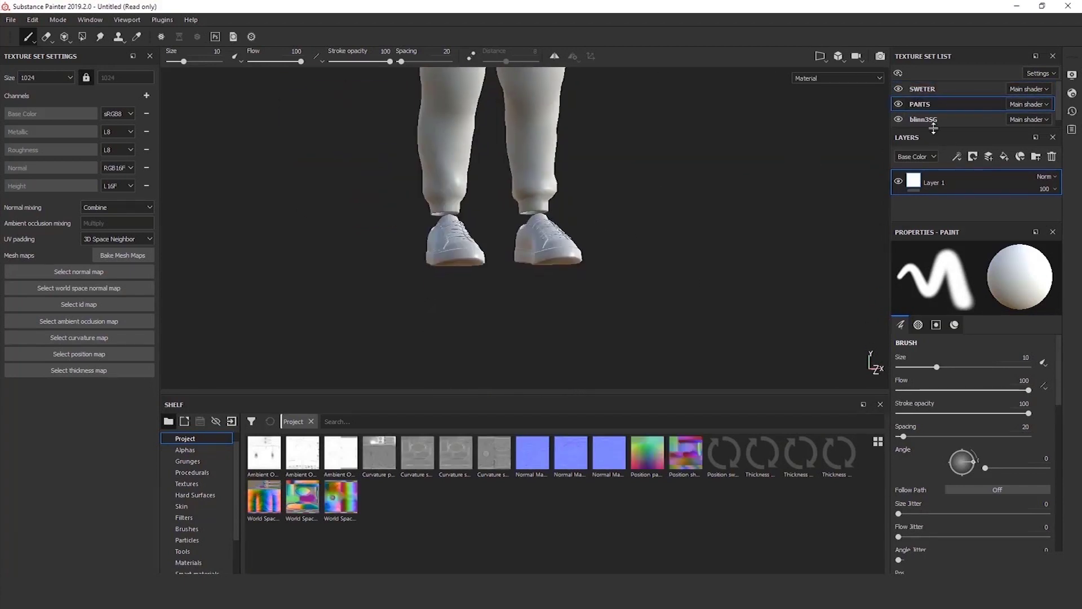
{"action": "double_click", "coordinate": [924, 120]}
{"action": "type", "text": "SHOES"}
{"action": "key", "text": "Return"}
Try assigning the sweater's normal map to the SHOES texture set, and remove it again
{"action": "scroll", "coordinate": [585, 283], "scroll_direction": "up", "scroll_amount": 1}
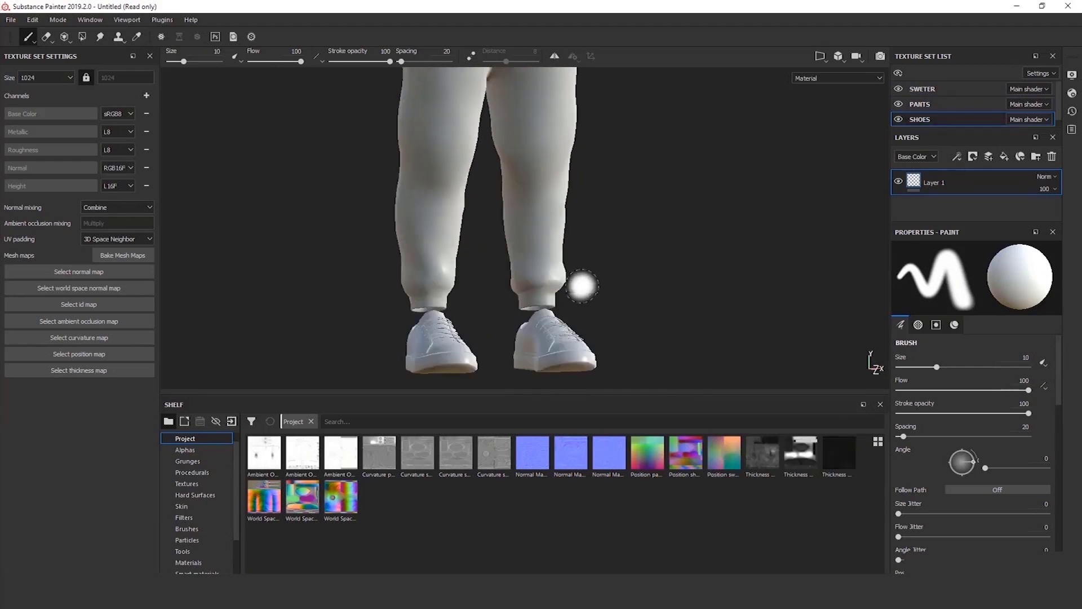
{"action": "middle_click_drag", "start_coordinate": [633, 200], "coordinate": [682, 272], "text": "alt"}
{"action": "scroll", "coordinate": [682, 272], "scroll_direction": "down", "scroll_amount": 2}
{"action": "middle_click_drag", "start_coordinate": [657, 119], "coordinate": [674, 269], "text": "alt"}
{"action": "middle_click_drag", "start_coordinate": [673, 95], "coordinate": [669, 306], "text": "alt"}
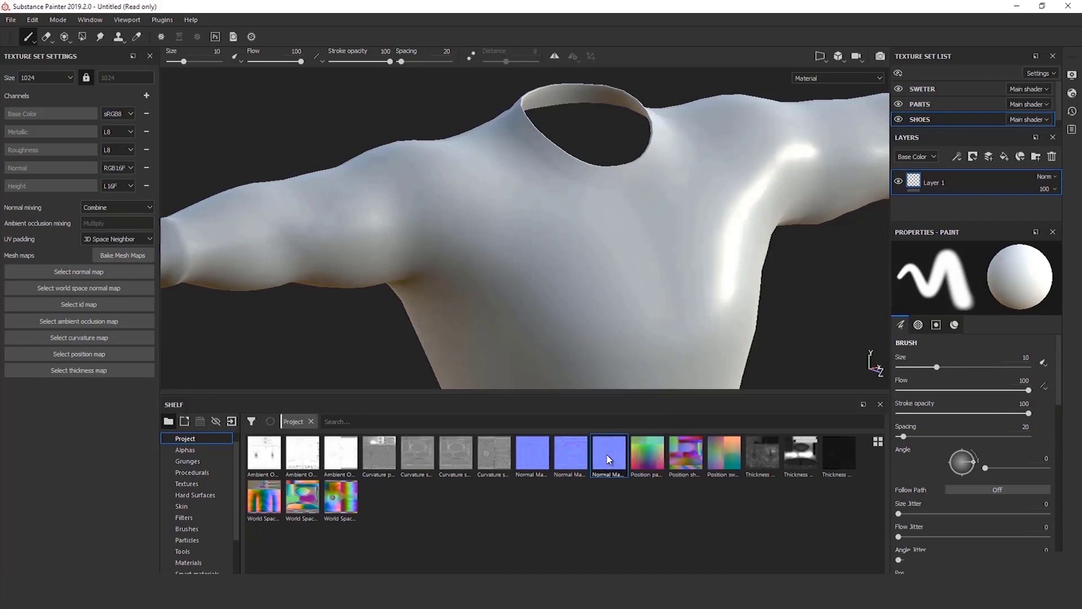
{"action": "left_click_drag", "start_coordinate": [608, 459], "coordinate": [90, 272]}
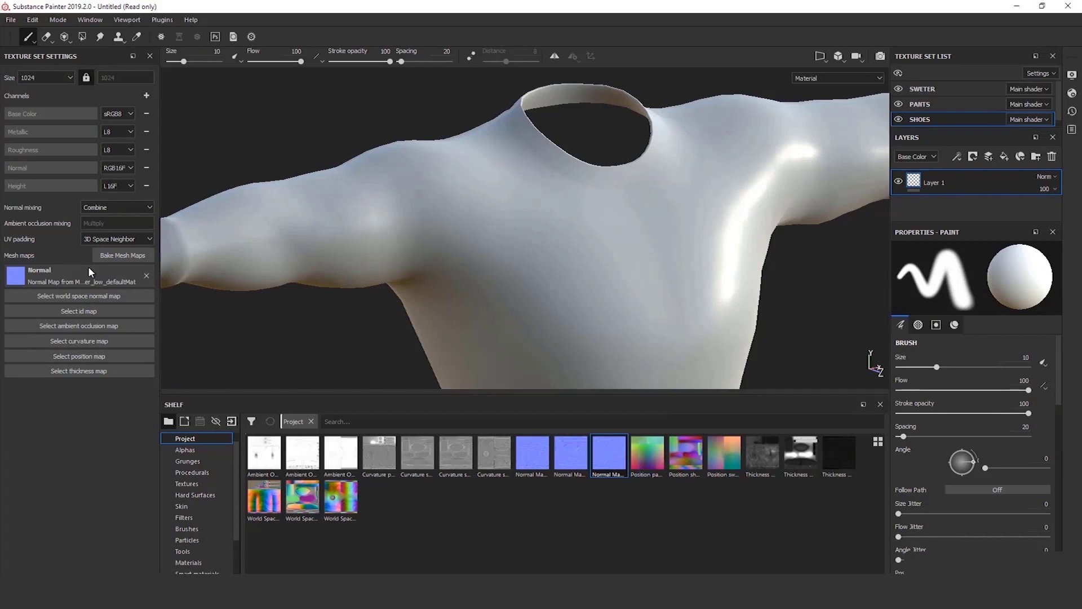
{"action": "left_click", "coordinate": [146, 275]}
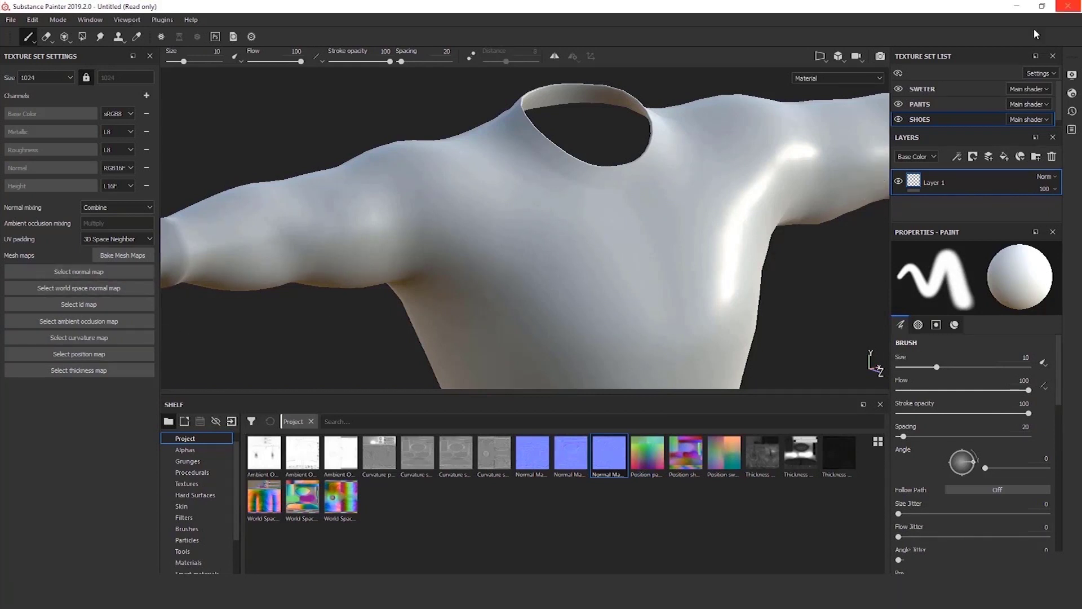
Assign the sweater's normal map to the SWETER texture set
{"action": "left_click", "coordinate": [960, 92]}
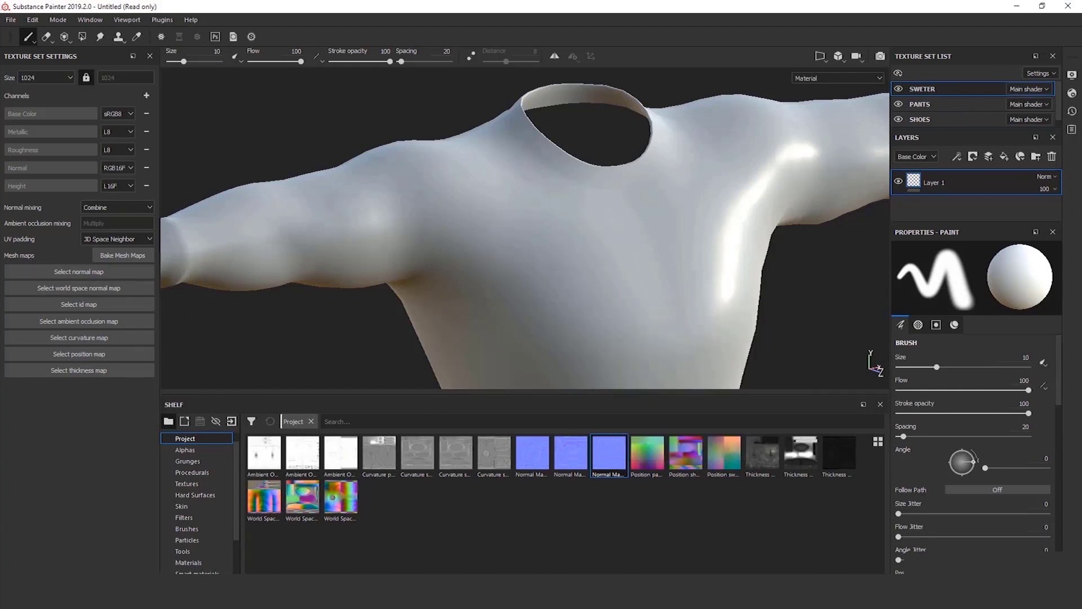
{"action": "left_click_drag", "start_coordinate": [620, 462], "coordinate": [82, 273]}
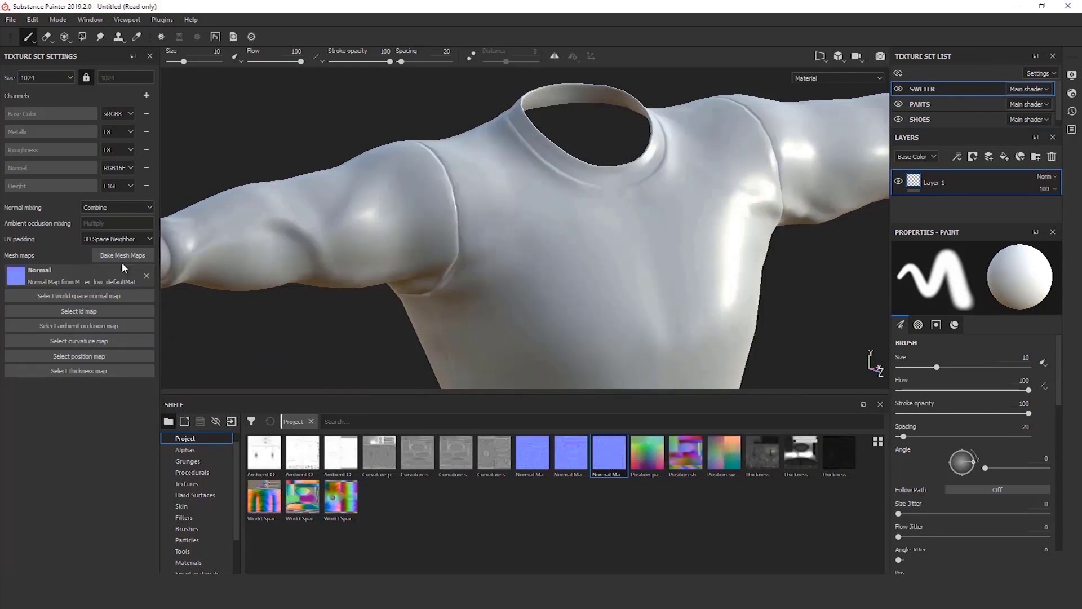
Examine the normal-mapped seams and folds on the sweater's sleeves, collar and torso
{"action": "scroll", "coordinate": [478, 227], "scroll_direction": "down", "scroll_amount": 3}
{"action": "middle_click_drag", "start_coordinate": [533, 300], "coordinate": [521, 177], "text": "alt"}
{"action": "left_click_drag", "start_coordinate": [521, 177], "coordinate": [383, 248], "text": "alt"}
{"action": "middle_click_drag", "start_coordinate": [389, 247], "coordinate": [382, 372], "text": "alt"}
{"action": "scroll", "coordinate": [382, 256], "scroll_direction": "up", "scroll_amount": 4}
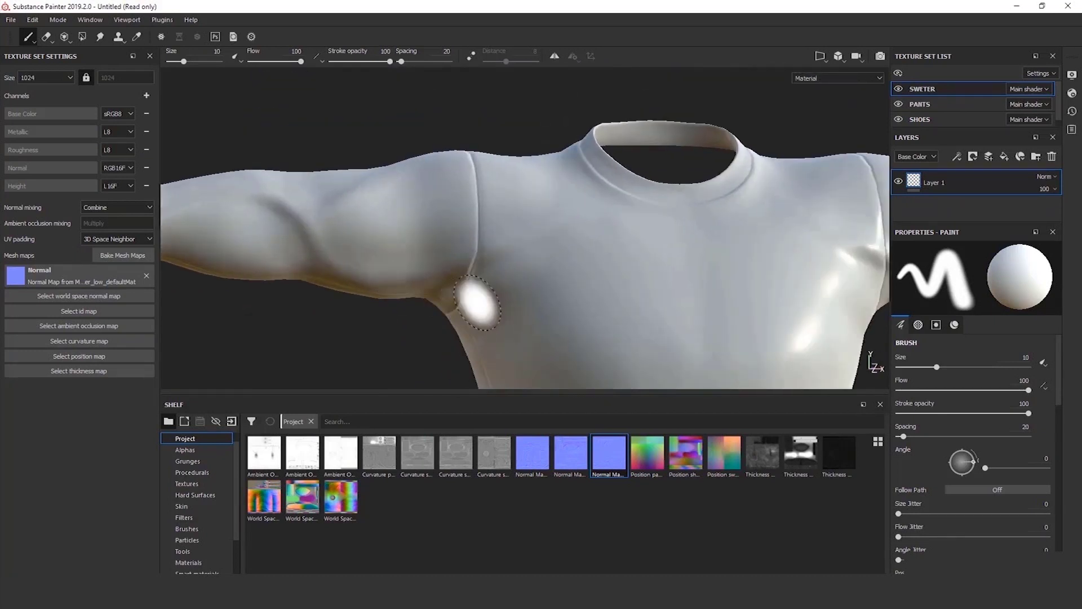
{"action": "middle_click_drag", "start_coordinate": [478, 314], "coordinate": [450, 252], "text": "alt"}
{"action": "mouse_move", "coordinate": [451, 251]}
{"action": "left_mouse_down", "text": "alt"}
{"action": "mouse_move", "coordinate": [773, 261]}
{"action": "mouse_move", "coordinate": [575, 210]}
{"action": "mouse_move", "coordinate": [753, 249]}
{"action": "mouse_move", "coordinate": [663, 293]}
{"action": "mouse_move", "coordinate": [738, 300]}
{"action": "left_mouse_up", "text": "alt"}
{"action": "scroll", "coordinate": [575, 210], "scroll_direction": "down", "scroll_amount": 4}
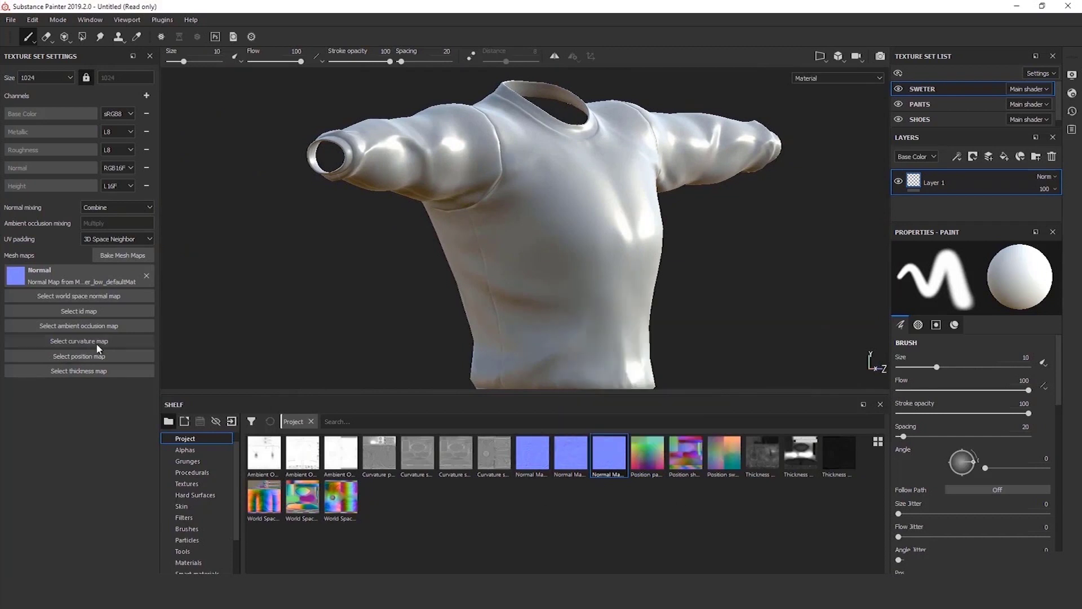
Assign the sweater's world space normal and ambient occlusion maps to the SWETER texture set
{"action": "mouse_move", "coordinate": [734, 469]}
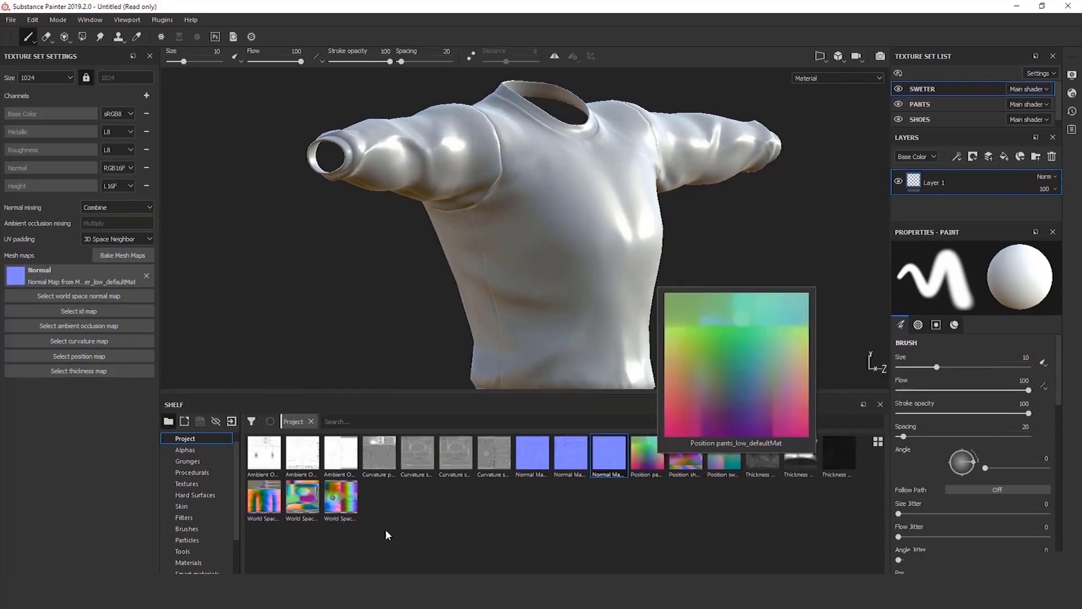
{"action": "left_click_drag", "start_coordinate": [340, 496], "coordinate": [79, 296]}
{"action": "mouse_move", "coordinate": [346, 463]}
{"action": "left_click_drag", "start_coordinate": [346, 464], "coordinate": [79, 332]}
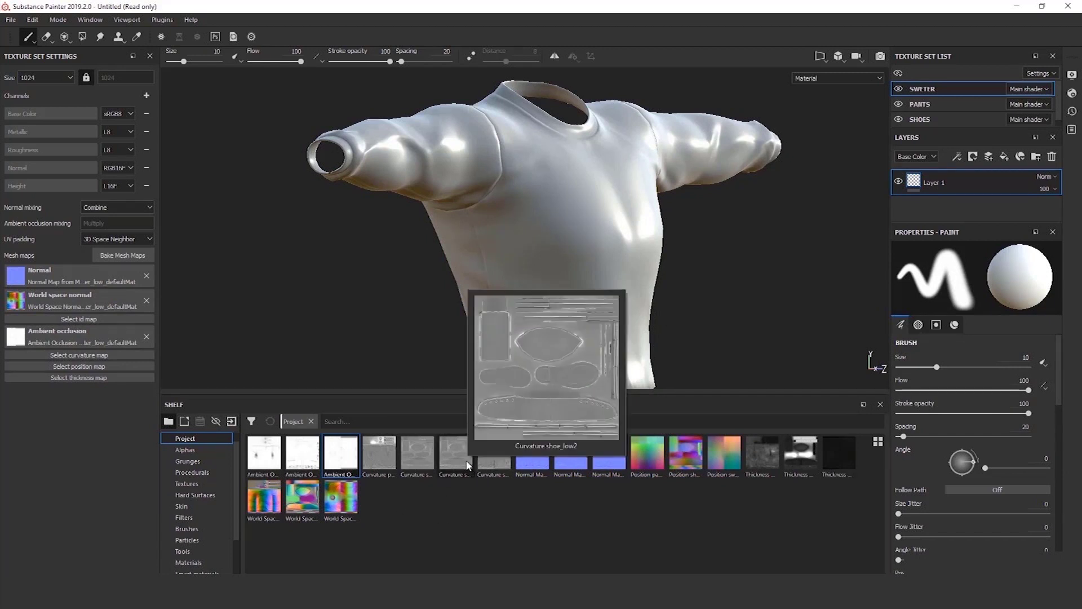
Assign the Curvature shoe_low2 map and the sweater's position map to the SWETER texture set
{"action": "left_click_drag", "start_coordinate": [471, 469], "coordinate": [102, 361]}
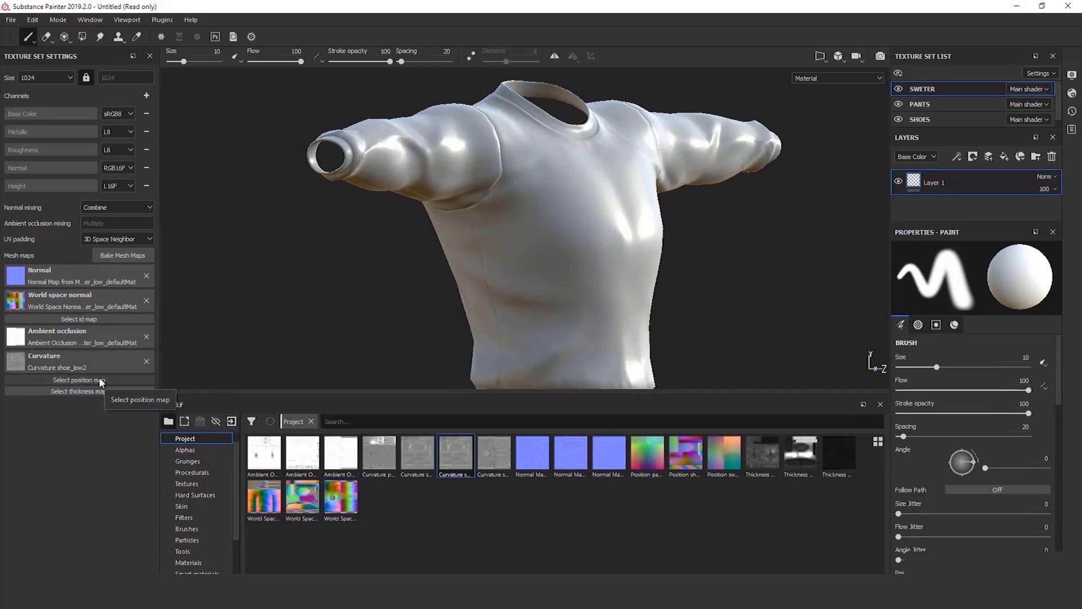
{"action": "left_click_drag", "start_coordinate": [685, 454], "coordinate": [79, 386]}
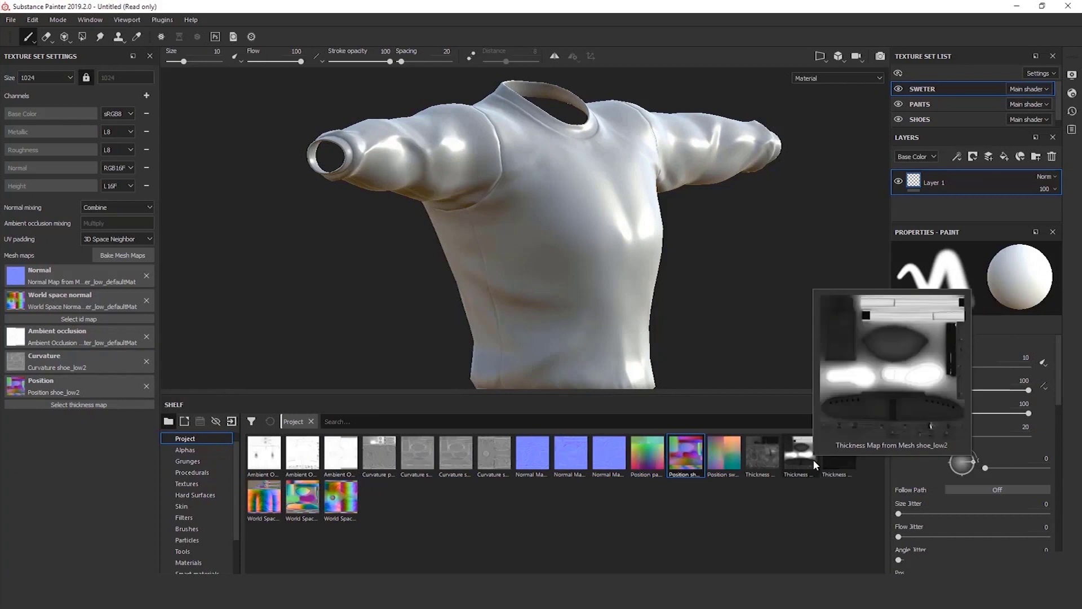
{"action": "left_click_drag", "start_coordinate": [724, 453], "coordinate": [130, 389]}
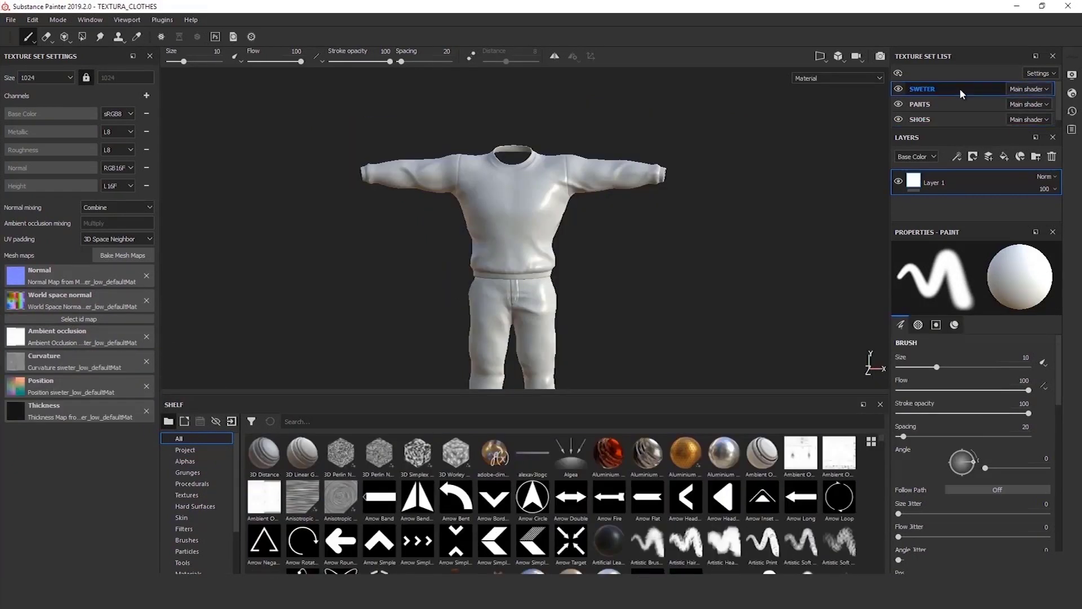
Apply the Fabric Rough Aligned material to the sweater as a new fill layer
{"action": "middle_click_drag", "start_coordinate": [613, 279], "coordinate": [633, 211], "text": "alt"}
{"action": "scroll", "coordinate": [604, 292], "scroll_direction": "up", "scroll_amount": 4}
{"action": "scroll", "coordinate": [633, 210], "scroll_direction": "up", "scroll_amount": 3}
{"action": "left_click_drag", "start_coordinate": [633, 210], "coordinate": [507, 274], "text": "alt"}
{"action": "middle_click_drag", "start_coordinate": [506, 274], "coordinate": [537, 244], "text": "alt"}
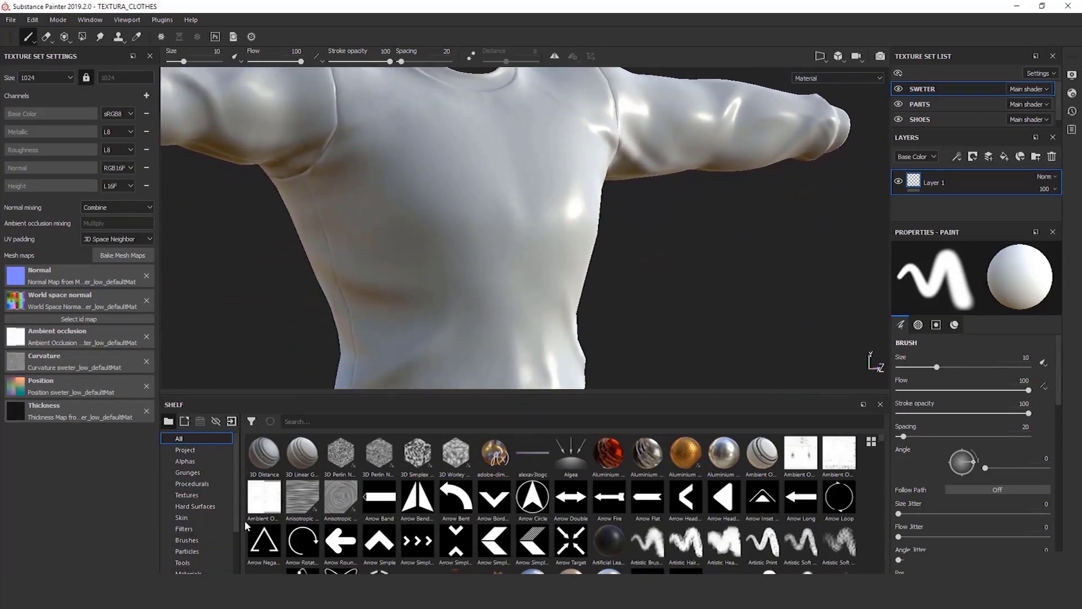
{"action": "scroll", "coordinate": [216, 532], "scroll_direction": "down", "scroll_amount": 2}
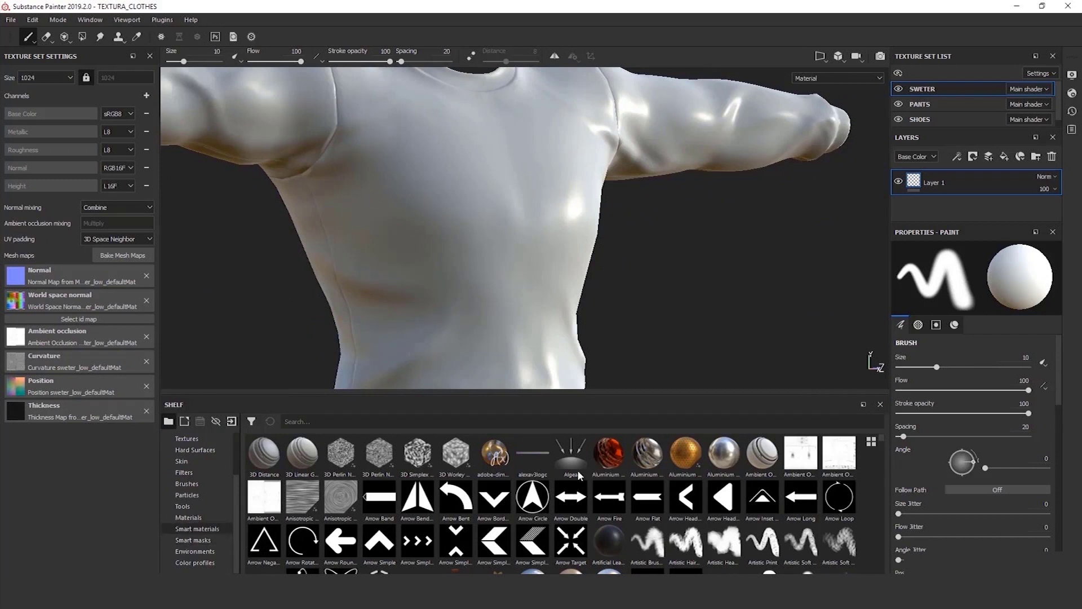
{"action": "left_click", "coordinate": [197, 528]}
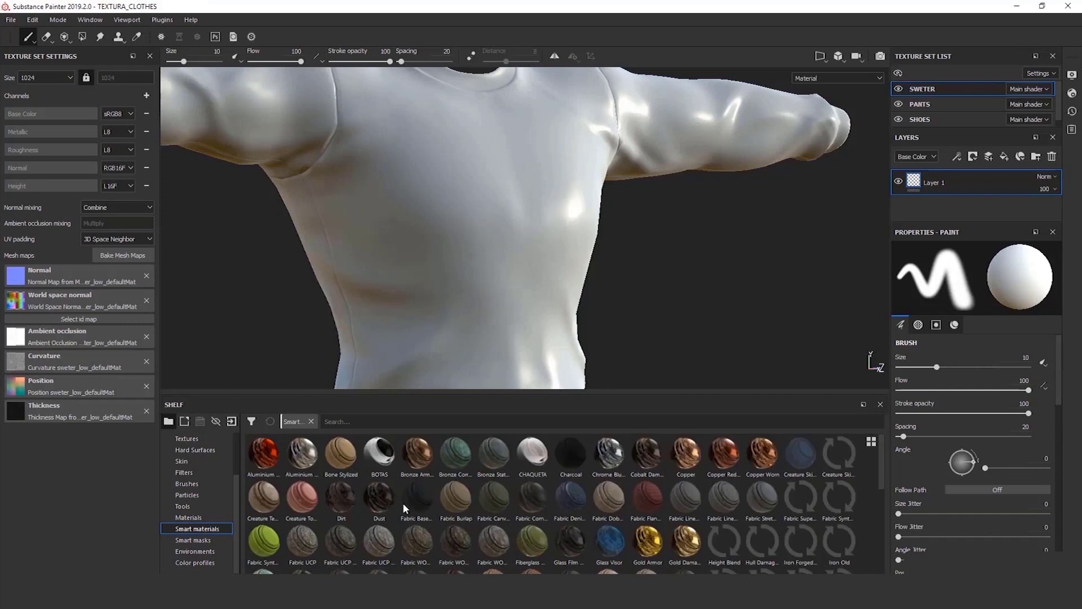
{"action": "left_click", "coordinate": [192, 519]}
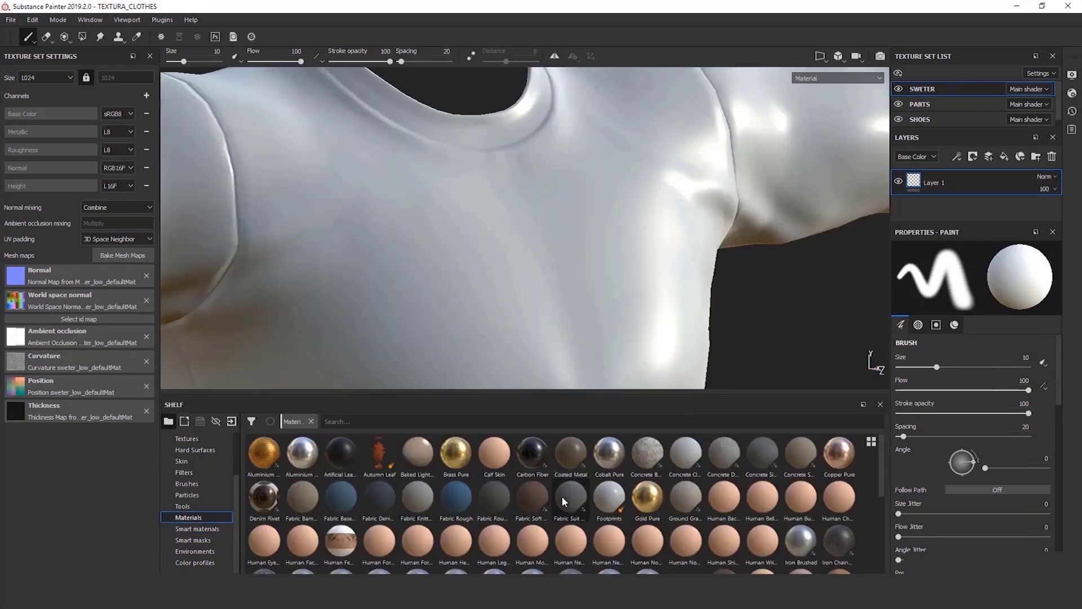
{"action": "mouse_move", "coordinate": [542, 496]}
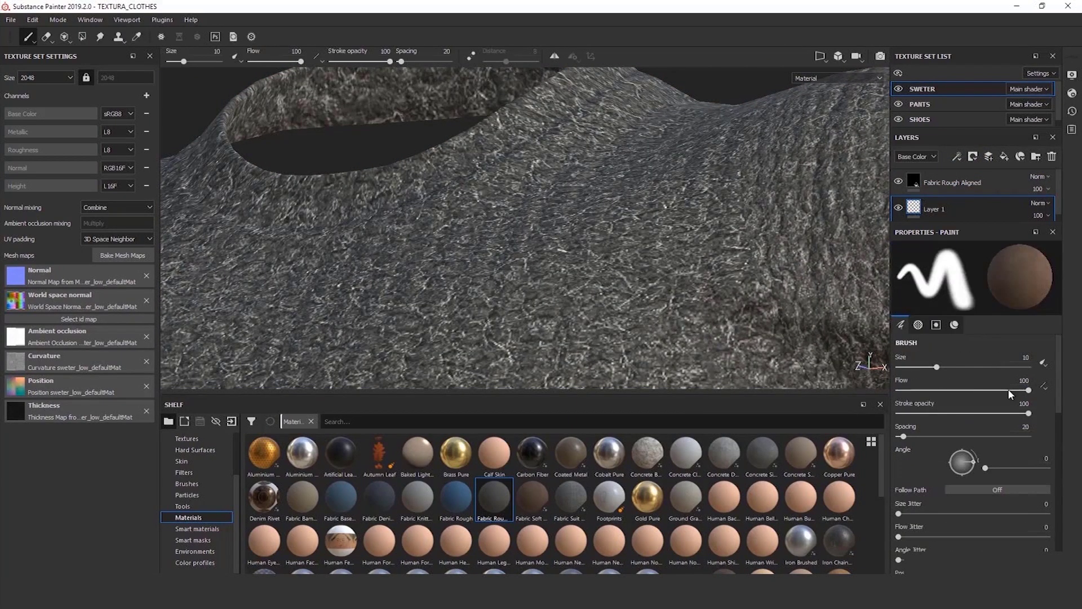
Set the fabric material's UV scale to 8.84 and tint it light tan
{"action": "left_click_drag", "start_coordinate": [933, 349], "coordinate": [959, 350]}
{"action": "left_click_drag", "start_coordinate": [592, 181], "coordinate": [515, 229], "text": "alt"}
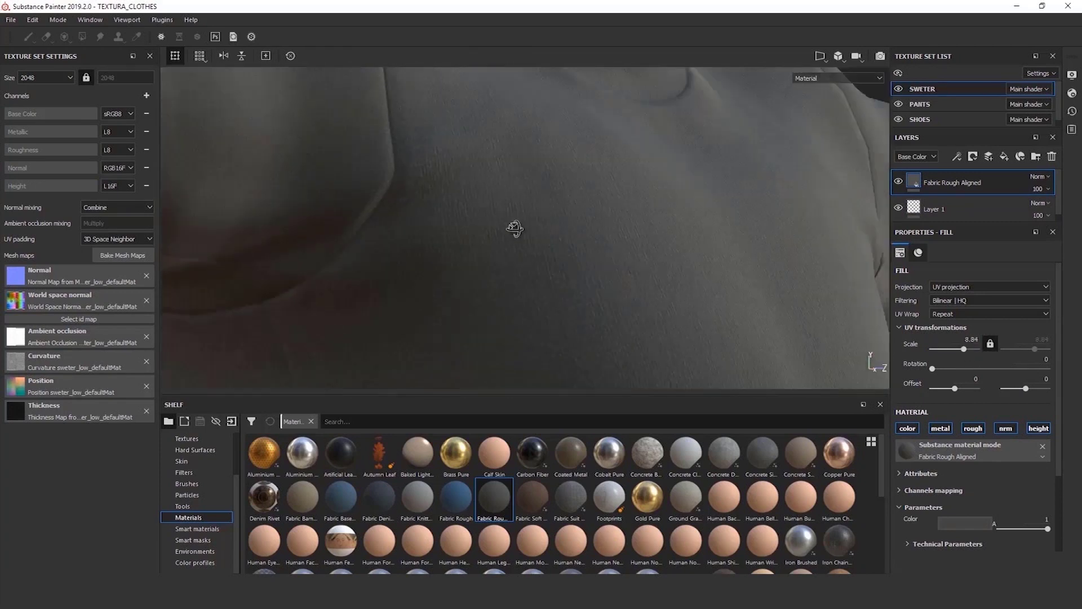
{"action": "middle_click_drag", "start_coordinate": [515, 229], "coordinate": [421, 357], "text": "alt"}
{"action": "left_click", "coordinate": [965, 523]}
{"action": "left_click", "coordinate": [964, 462]}
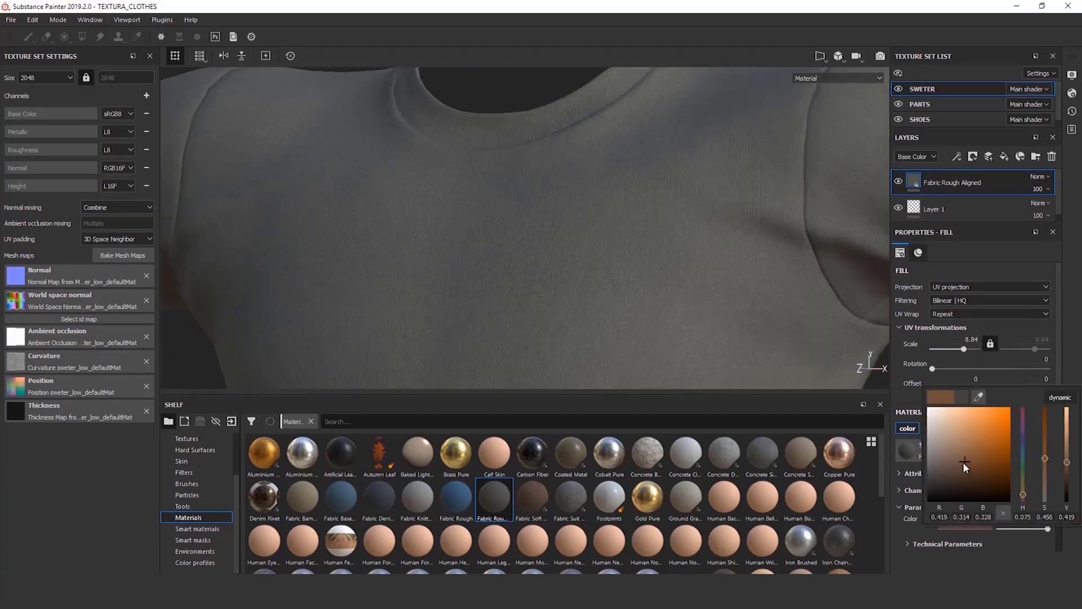
{"action": "left_click_drag", "start_coordinate": [964, 463], "coordinate": [959, 439]}
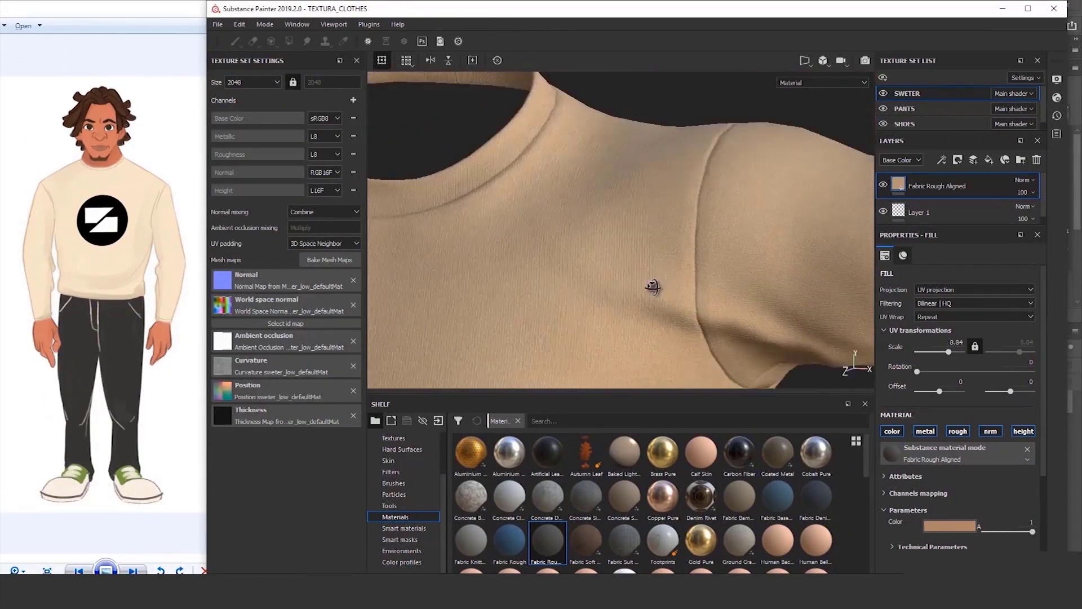
Set the fabric's UV scale to 12.1 and match its colour to the cream sweater in the reference image, slightly darkened
{"action": "left_click_drag", "start_coordinate": [653, 286], "coordinate": [676, 264], "text": "alt"}
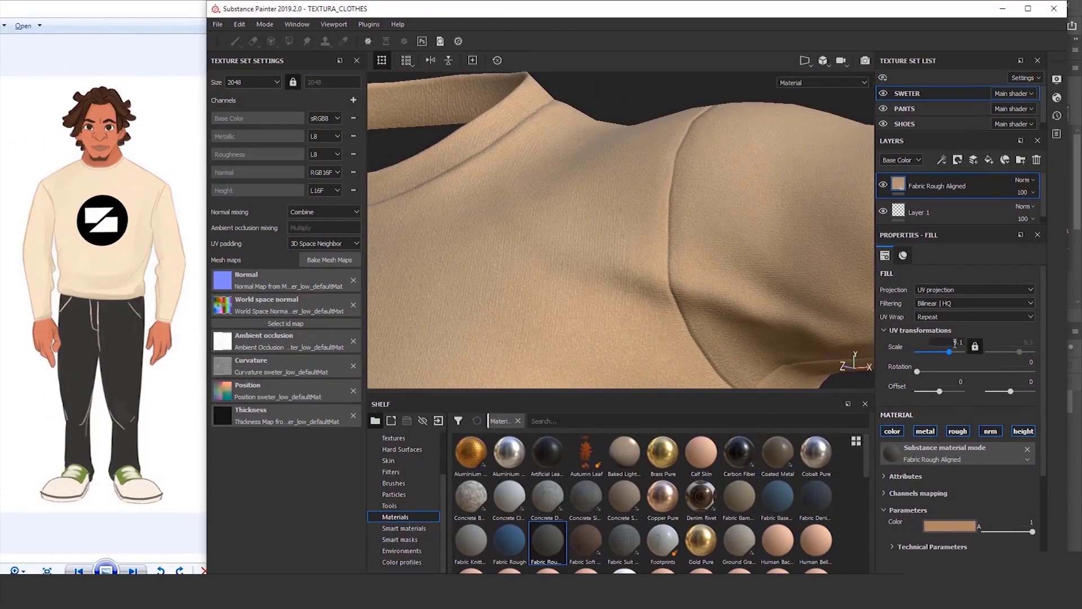
{"action": "scroll", "coordinate": [955, 343], "scroll_direction": "up", "scroll_amount": 3}
{"action": "left_click", "coordinate": [949, 526]}
{"action": "left_click", "coordinate": [978, 397]}
{"action": "left_click", "coordinate": [144, 270]}
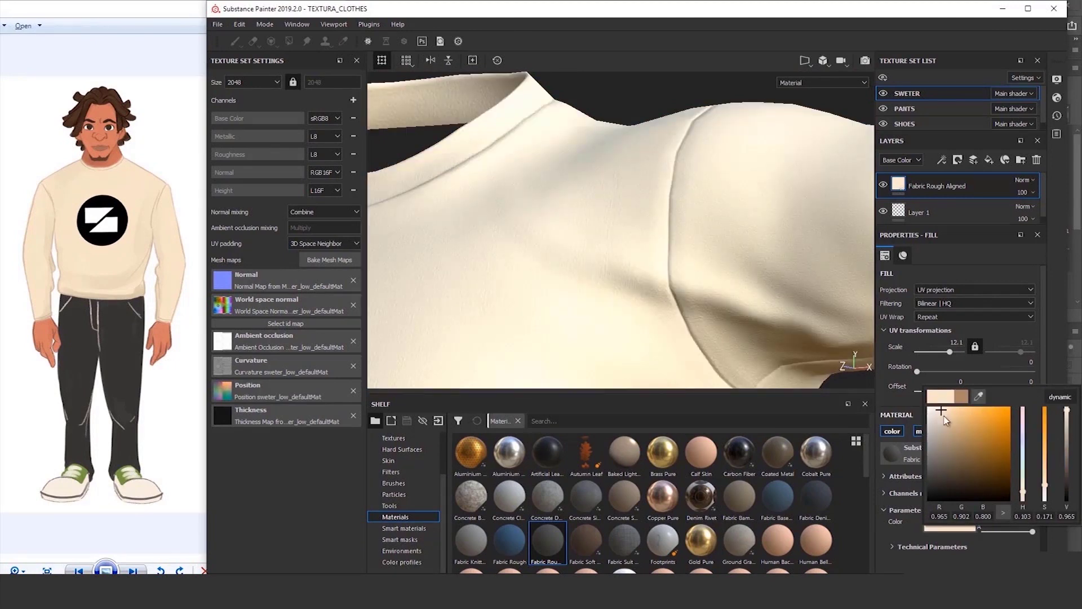
{"action": "left_click_drag", "start_coordinate": [944, 415], "coordinate": [947, 420]}
Set the fabric's UV scale to about 9.4 and check the weave across the chest and armhole
{"action": "right_click_drag", "start_coordinate": [477, 308], "coordinate": [601, 280], "text": "alt"}
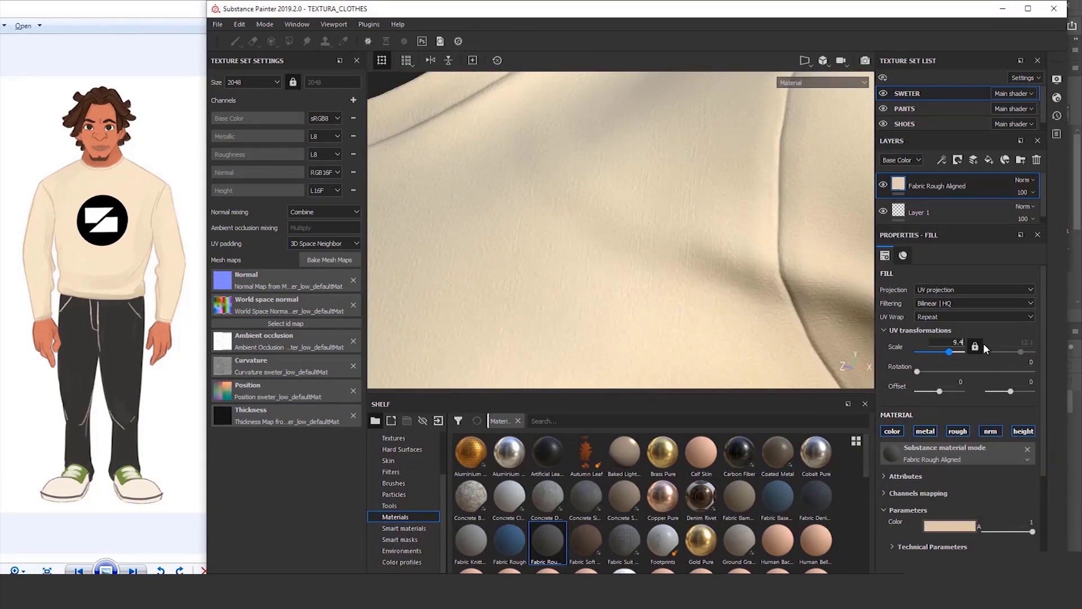
{"action": "scroll", "coordinate": [541, 314], "scroll_direction": "down", "scroll_amount": 4}
{"action": "left_click_drag", "start_coordinate": [541, 314], "coordinate": [678, 253], "text": "alt"}
{"action": "scroll", "coordinate": [678, 253], "scroll_direction": "up", "scroll_amount": 5}
{"action": "middle_click_drag", "start_coordinate": [679, 254], "coordinate": [664, 229], "text": "alt"}
{"action": "scroll", "coordinate": [664, 229], "scroll_direction": "down", "scroll_amount": 4}
{"action": "left_click_drag", "start_coordinate": [664, 229], "coordinate": [586, 265], "text": "alt"}
{"action": "scroll", "coordinate": [704, 226], "scroll_direction": "up", "scroll_amount": 4}
{"action": "scroll", "coordinate": [655, 206], "scroll_direction": "down", "scroll_amount": 4}
Set the fabric material's Height Position to 0.79 and increase its Normal Intensity
{"action": "scroll", "coordinate": [896, 389], "scroll_direction": "down", "scroll_amount": 3}
{"action": "left_click", "coordinate": [891, 393]}
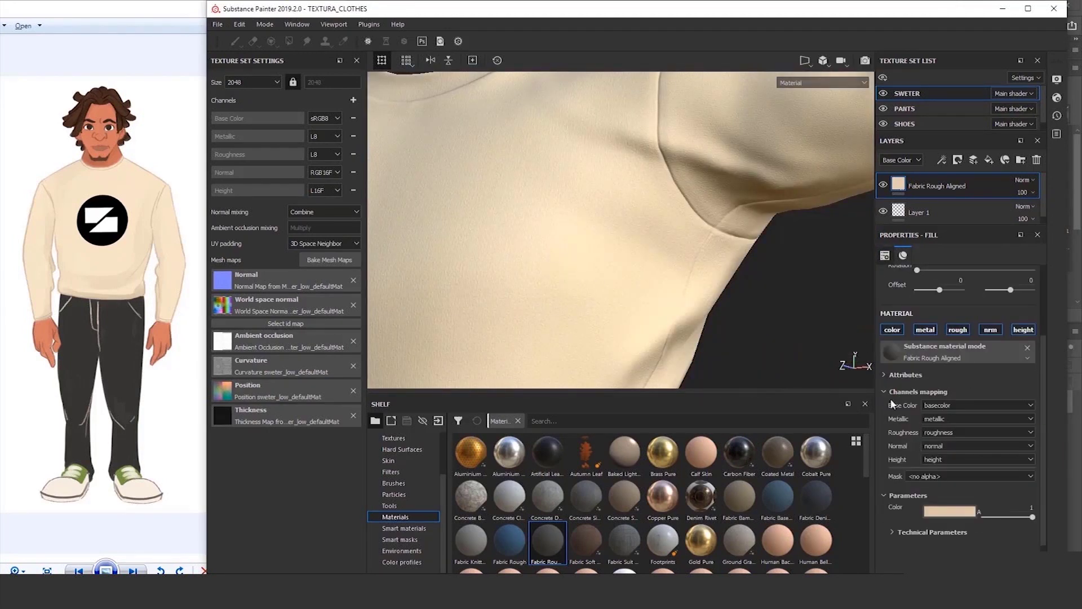
{"action": "left_click", "coordinate": [1031, 431]}
{"action": "left_click", "coordinate": [1034, 388]}
{"action": "left_click", "coordinate": [931, 531]}
{"action": "scroll", "coordinate": [990, 498], "scroll_direction": "down", "scroll_amount": 2}
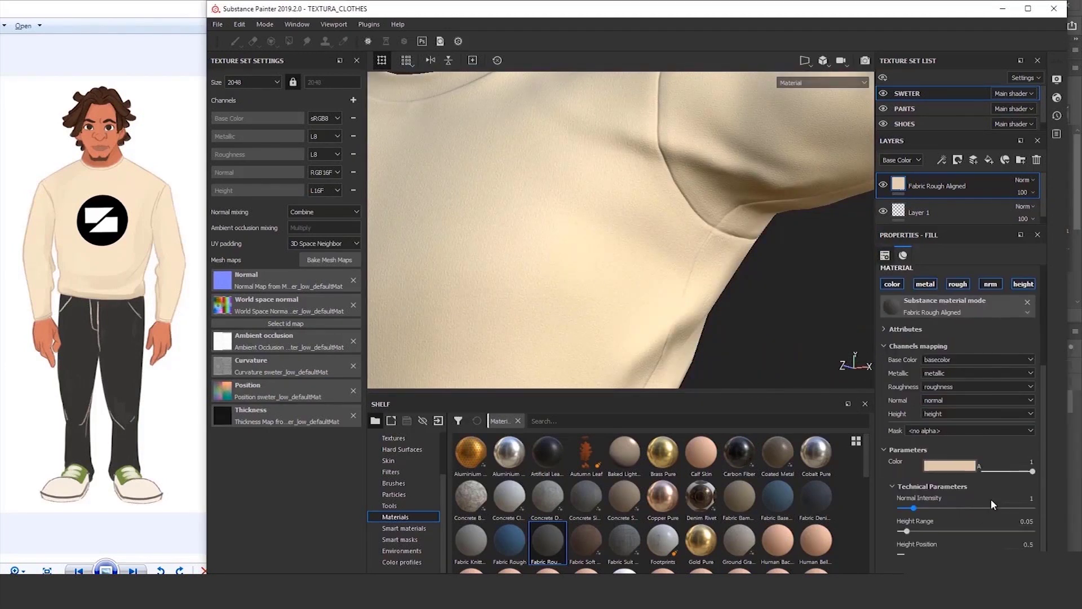
{"action": "left_click_drag", "start_coordinate": [966, 553], "coordinate": [936, 554]}
{"action": "scroll", "coordinate": [607, 159], "scroll_direction": "up", "scroll_amount": 4}
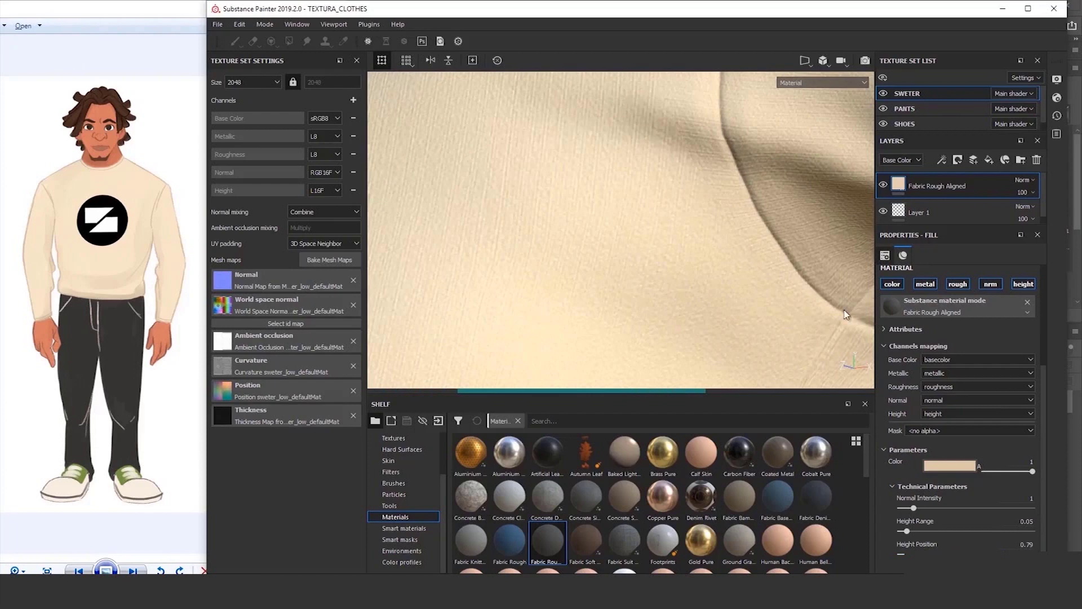
{"action": "left_click_drag", "start_coordinate": [913, 508], "coordinate": [923, 508]}
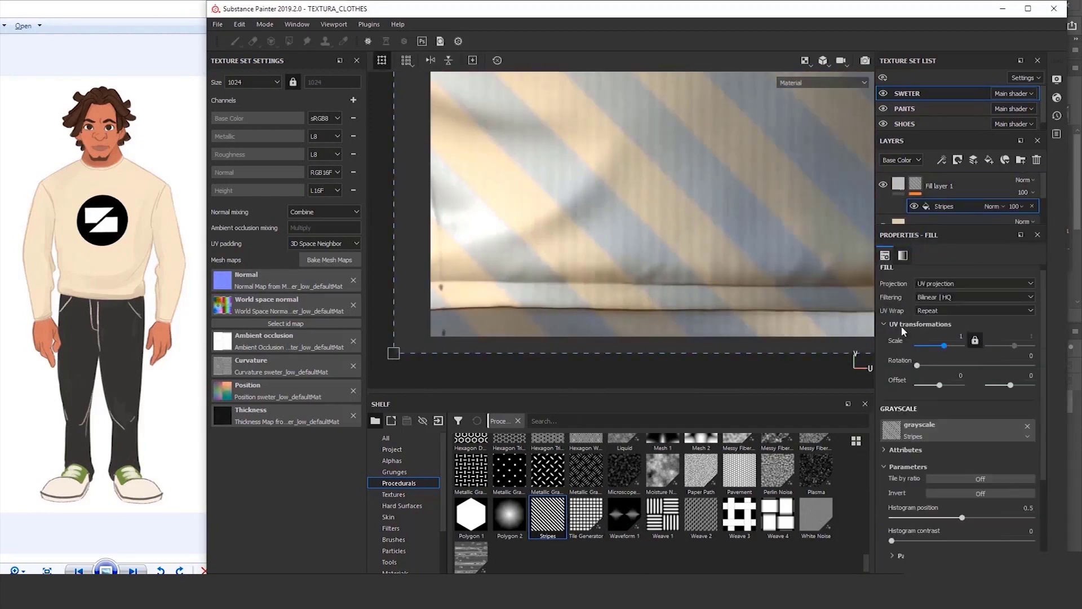
Set the Stripes fill in Fill layer 1's mask to a UV scale of 17.26 and a rotation of 135
{"action": "mouse_move", "coordinate": [958, 365]}
{"action": "left_mouse_down"}
{"action": "mouse_move", "coordinate": [927, 364]}
{"action": "mouse_move", "coordinate": [961, 373]}
{"action": "mouse_move", "coordinate": [950, 347]}
{"action": "left_mouse_up"}
{"action": "left_click", "coordinate": [1028, 359]}
{"action": "type", "text": "135"}
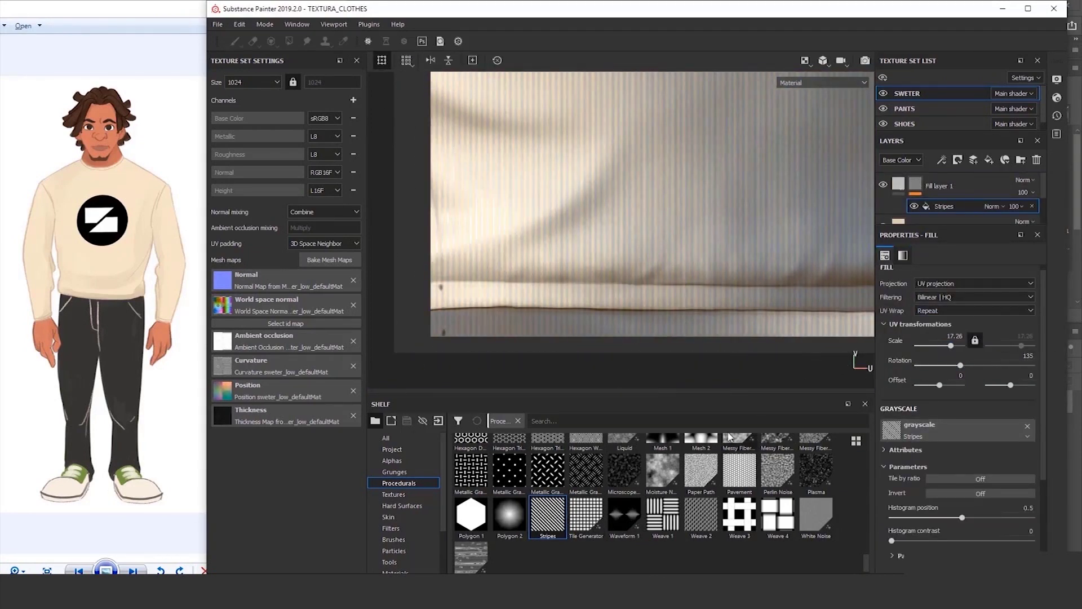
Add a paint effect above Stripes in Fill layer 1's mask and choose the Basic Hard brush at size 1.55
{"action": "left_click", "coordinate": [911, 185]}
{"action": "left_click", "coordinate": [958, 206]}
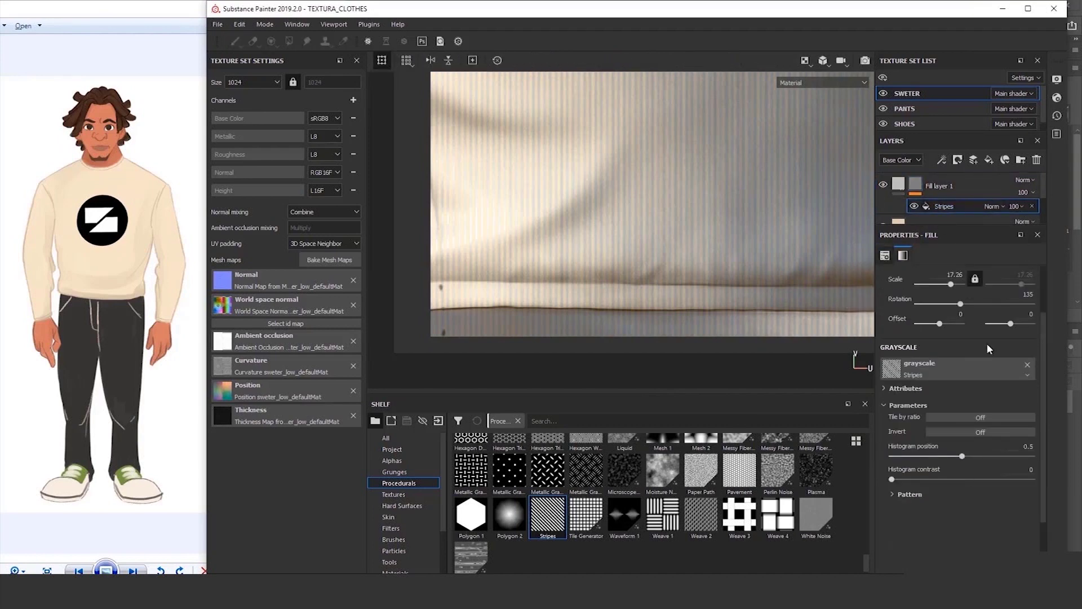
{"action": "key", "text": "1"}
{"action": "left_click", "coordinate": [393, 539]}
{"action": "left_click", "coordinate": [778, 454]}
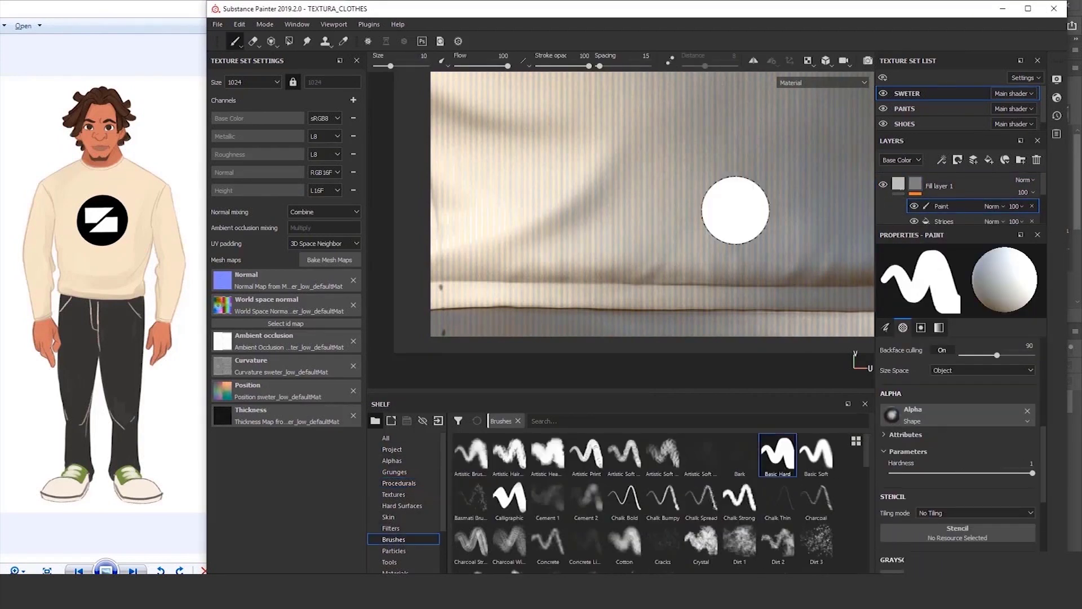
{"action": "scroll", "coordinate": [734, 208], "scroll_direction": "up", "scroll_amount": 5}
{"action": "scroll", "coordinate": [969, 362], "scroll_direction": "up", "scroll_amount": 5}
{"action": "key", "text": "bracketleft"}
{"action": "key", "text": "bracketleft"}
{"action": "key", "text": "bracketleft"}
{"action": "key", "text": "bracketleft"}
{"action": "key", "text": "bracketleft"}
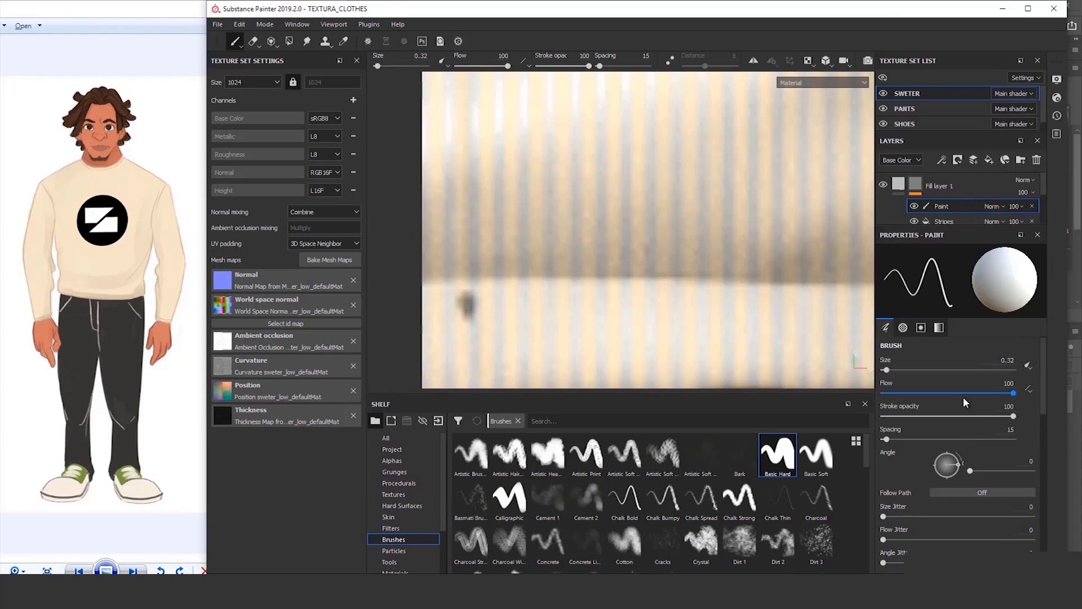
{"action": "key", "text": "bracketright"}
{"action": "key", "text": "bracketright"}
Paint over the stripes in a band just above the sweater's hem seam
{"action": "left_click", "coordinate": [424, 250]}
{"action": "left_click", "coordinate": [759, 255], "text": "shift"}
{"action": "middle_click_drag", "start_coordinate": [711, 252], "coordinate": [576, 199], "text": "alt"}
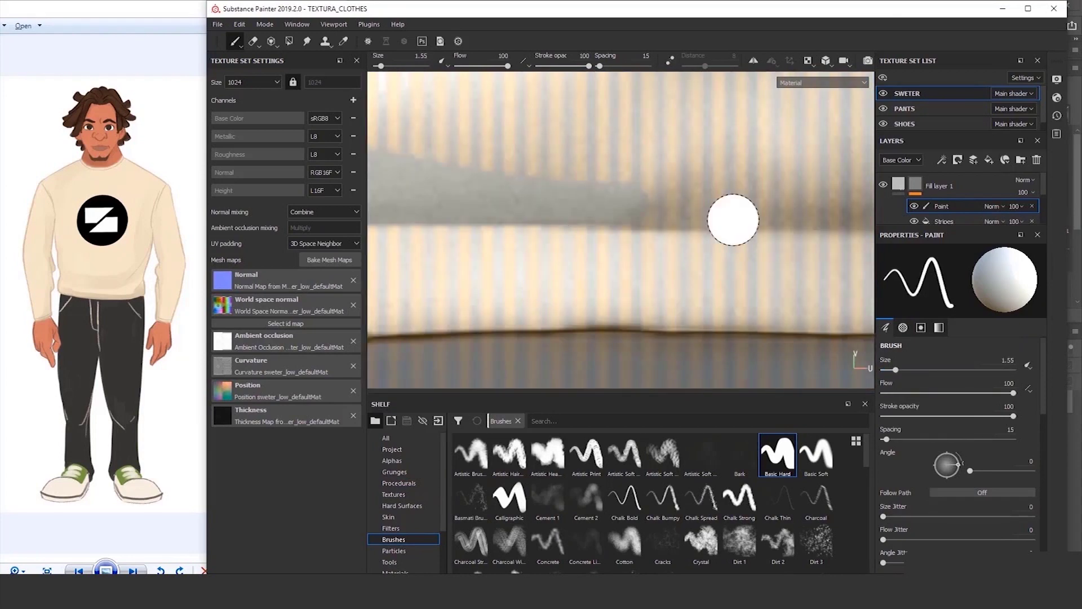
{"action": "left_click_drag", "start_coordinate": [676, 201], "coordinate": [800, 205]}
{"action": "middle_click_drag", "start_coordinate": [799, 205], "coordinate": [415, 190], "text": "alt"}
Set the brush's Alignment to UV and Size Space to Texture, and continue painting over the stripes above the hem
{"action": "scroll", "coordinate": [1038, 366], "scroll_direction": "down", "scroll_amount": 5}
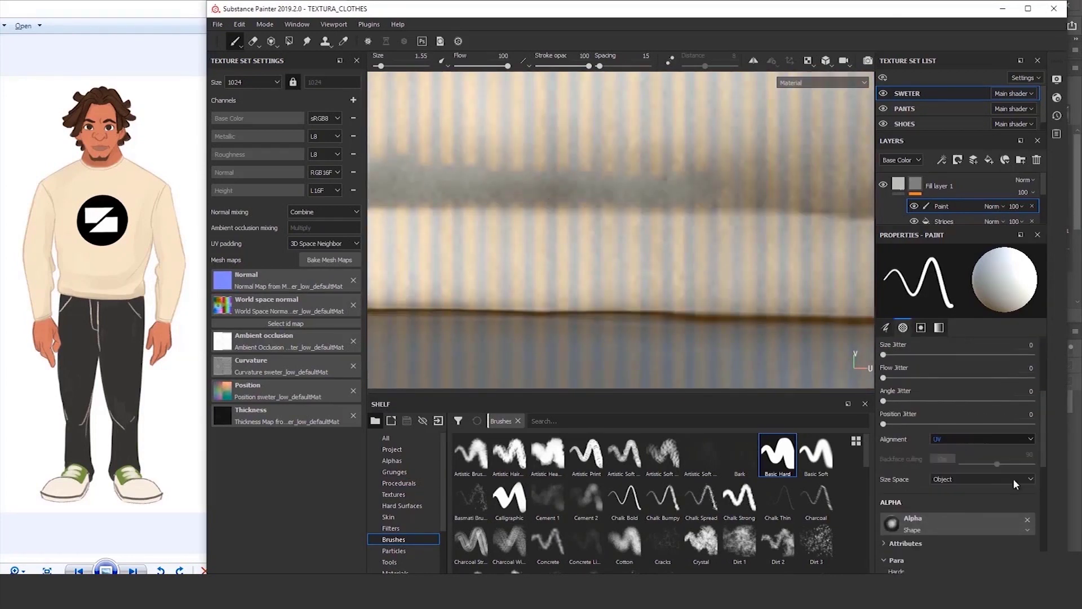
{"action": "mouse_move", "coordinate": [633, 196]}
{"action": "left_mouse_down", "text": "alt"}
{"action": "mouse_move", "coordinate": [486, 176]}
{"action": "mouse_move", "coordinate": [527, 205]}
{"action": "mouse_move", "coordinate": [508, 217]}
{"action": "left_mouse_up", "text": "alt"}
{"action": "scroll", "coordinate": [507, 218], "scroll_direction": "down", "scroll_amount": 3}
{"action": "mouse_move", "coordinate": [507, 218]}
{"action": "middle_mouse_down", "text": "alt"}
{"action": "mouse_move", "coordinate": [578, 224]}
{"action": "mouse_move", "coordinate": [498, 239]}
{"action": "middle_mouse_up", "text": "alt"}
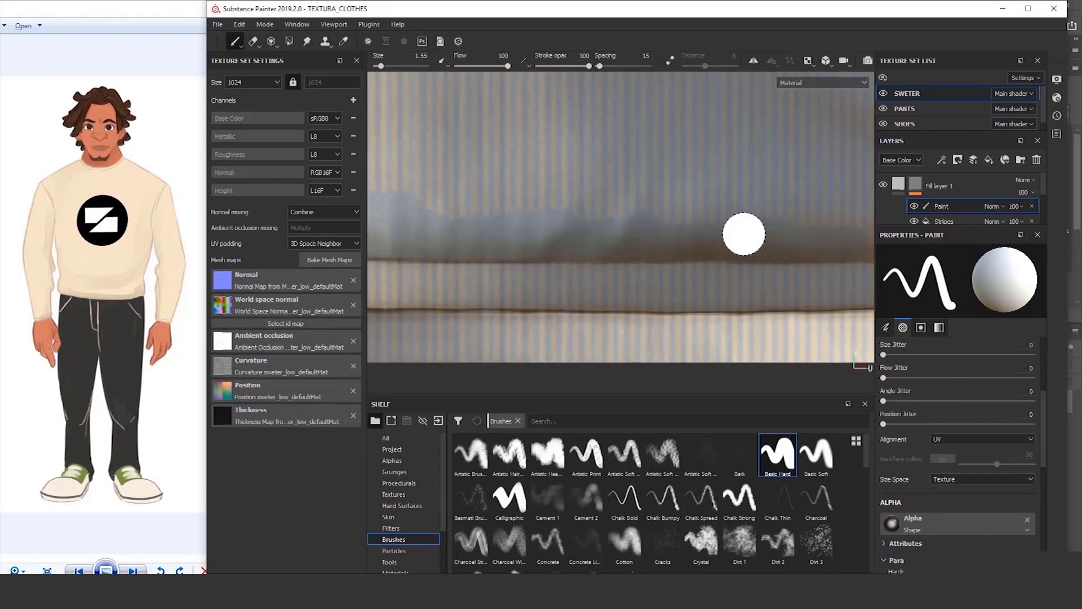
Paint over the stripes beside the sleeve's cuff seam and along the torso's side edge
{"action": "left_click_drag", "start_coordinate": [744, 233], "coordinate": [632, 99], "text": "alt"}
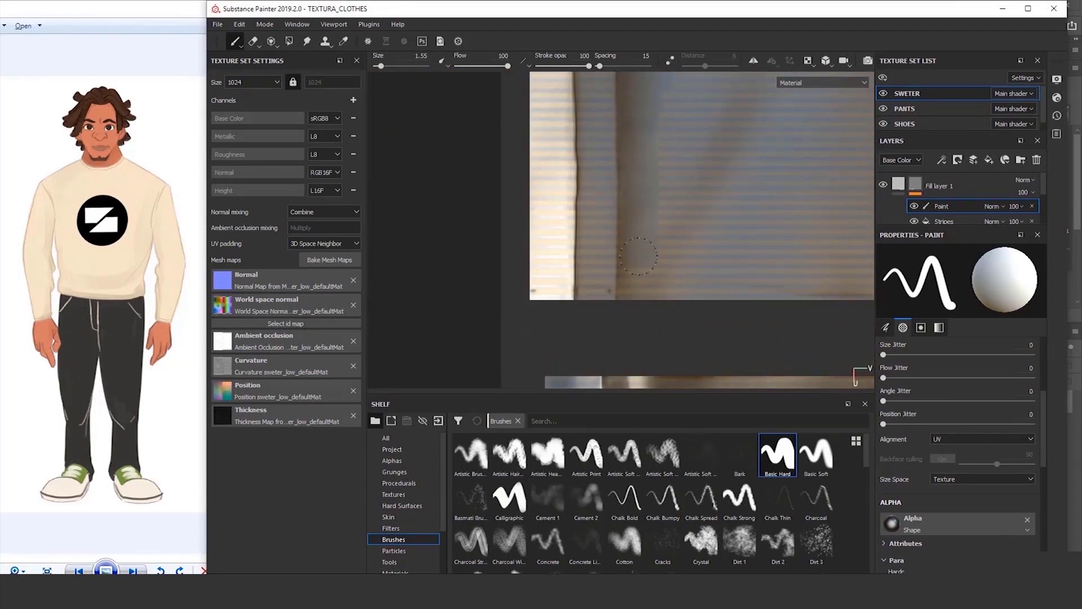
{"action": "left_click_drag", "start_coordinate": [636, 303], "coordinate": [709, 214], "text": "alt+shift"}
{"action": "scroll", "coordinate": [709, 214], "scroll_direction": "down", "scroll_amount": 4}
{"action": "middle_click_drag", "start_coordinate": [709, 215], "coordinate": [680, 207], "text": "alt"}
{"action": "scroll", "coordinate": [645, 265], "scroll_direction": "up", "scroll_amount": 2}
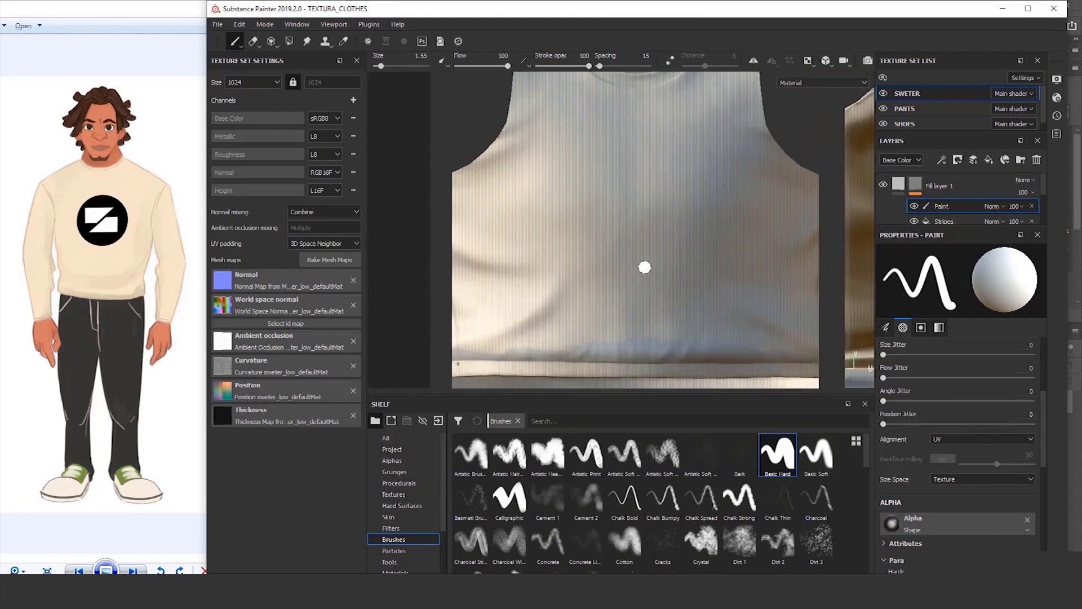
{"action": "middle_click_drag", "start_coordinate": [686, 278], "coordinate": [655, 245], "text": "alt"}
{"action": "middle_click_drag", "start_coordinate": [654, 136], "coordinate": [659, 331], "text": "alt"}
{"action": "scroll", "coordinate": [686, 110], "scroll_direction": "up", "scroll_amount": 3}
{"action": "left_click_drag", "start_coordinate": [686, 110], "coordinate": [684, 180], "text": "alt"}
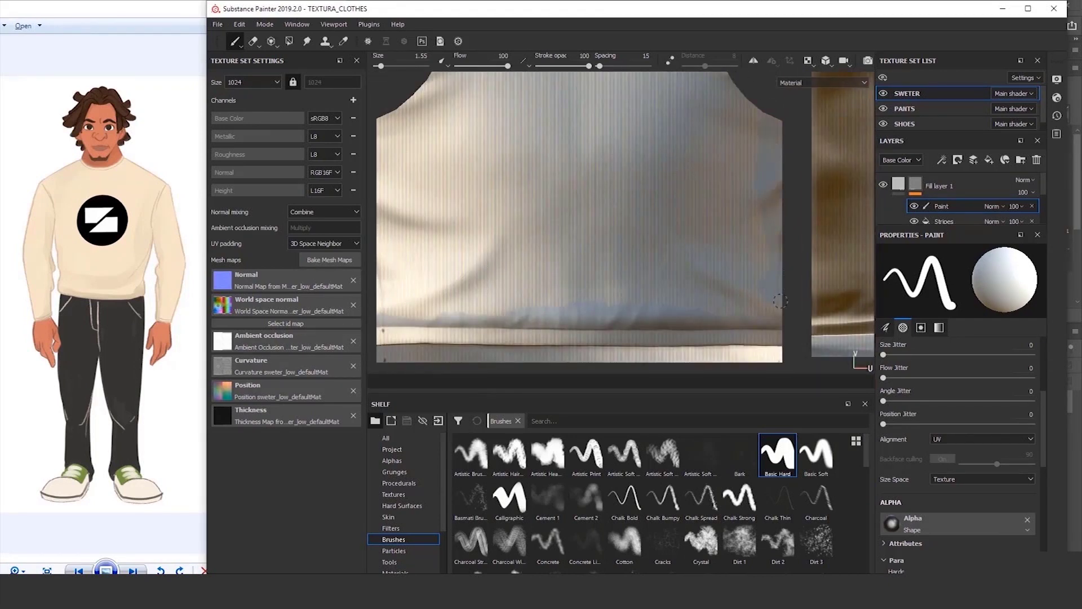
{"action": "middle_click_drag", "start_coordinate": [780, 301], "coordinate": [856, 292], "text": "alt"}
{"action": "middle_click_drag", "start_coordinate": [765, 79], "coordinate": [715, 237], "text": "alt"}
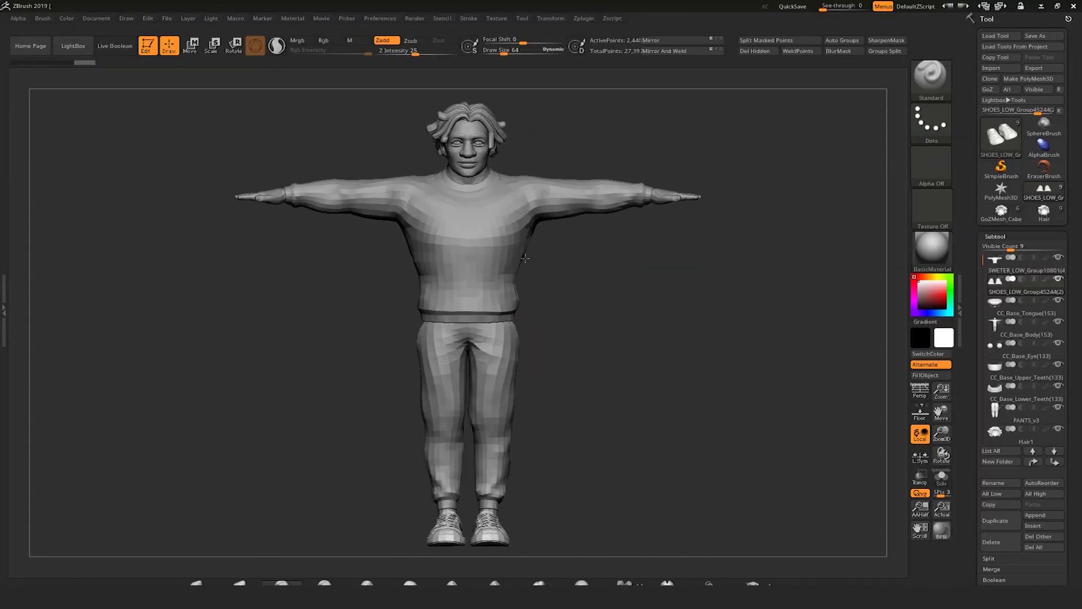
Switch to ZBrush and send the SWETER_LOW subtool to Character Creator through GoZ, creating it as cloth
{"action": "left_click", "coordinate": [523, 259], "text": "alt"}
{"action": "left_click_drag", "start_coordinate": [652, 333], "coordinate": [644, 332], "text": "alt"}
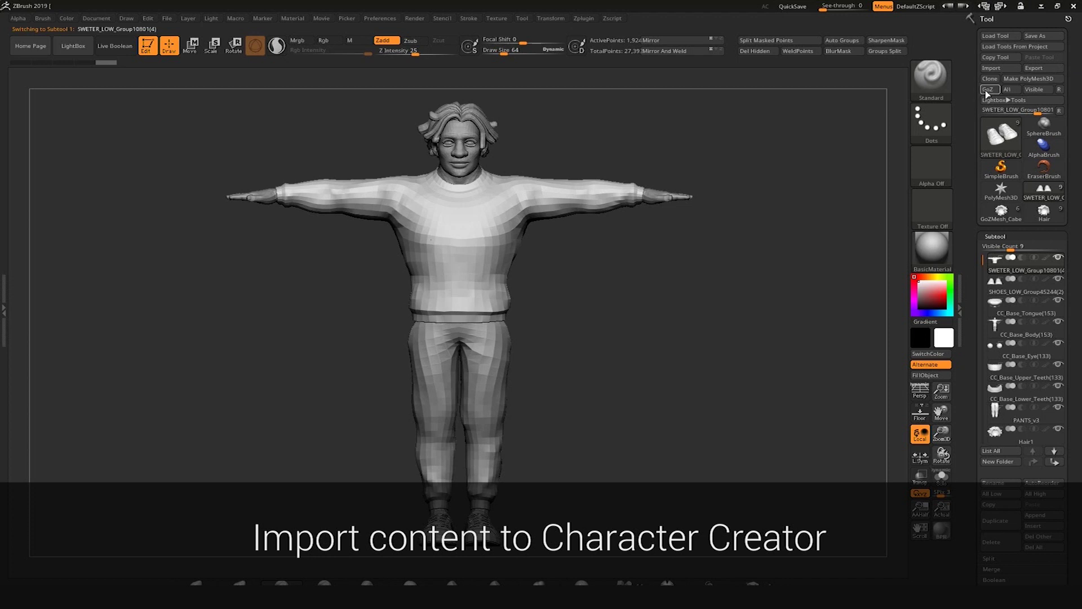
{"action": "left_click", "coordinate": [986, 89]}
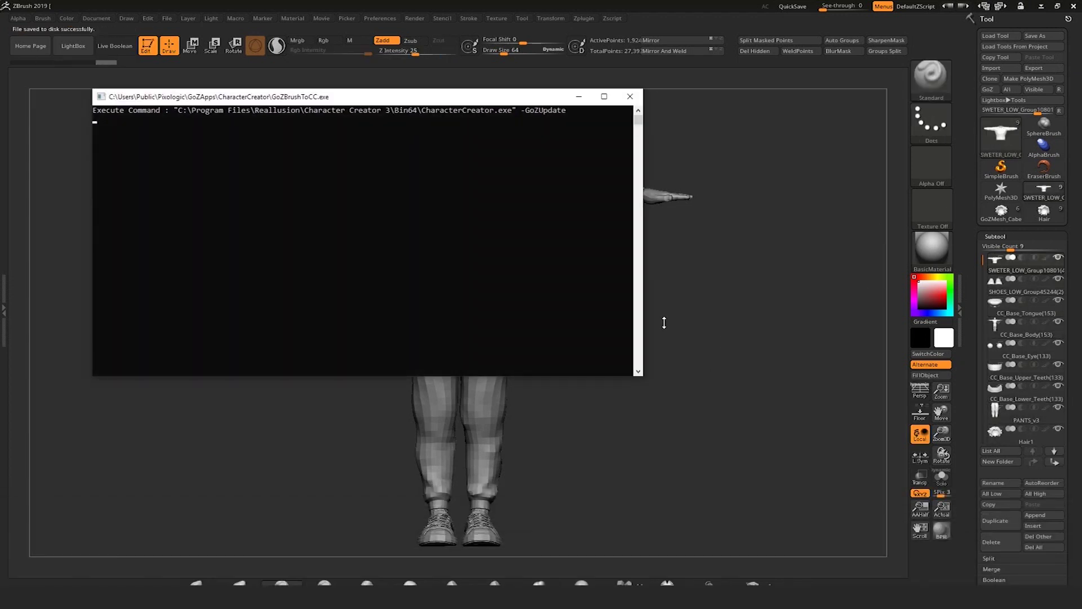
{"action": "left_click", "coordinate": [1043, 6]}
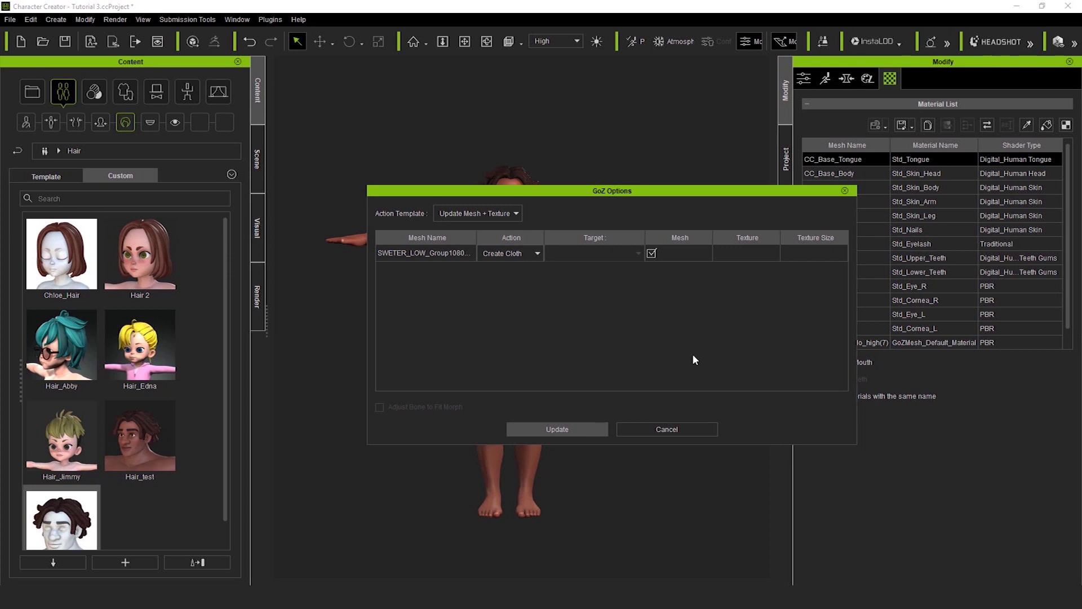
{"action": "key", "text": "Return"}
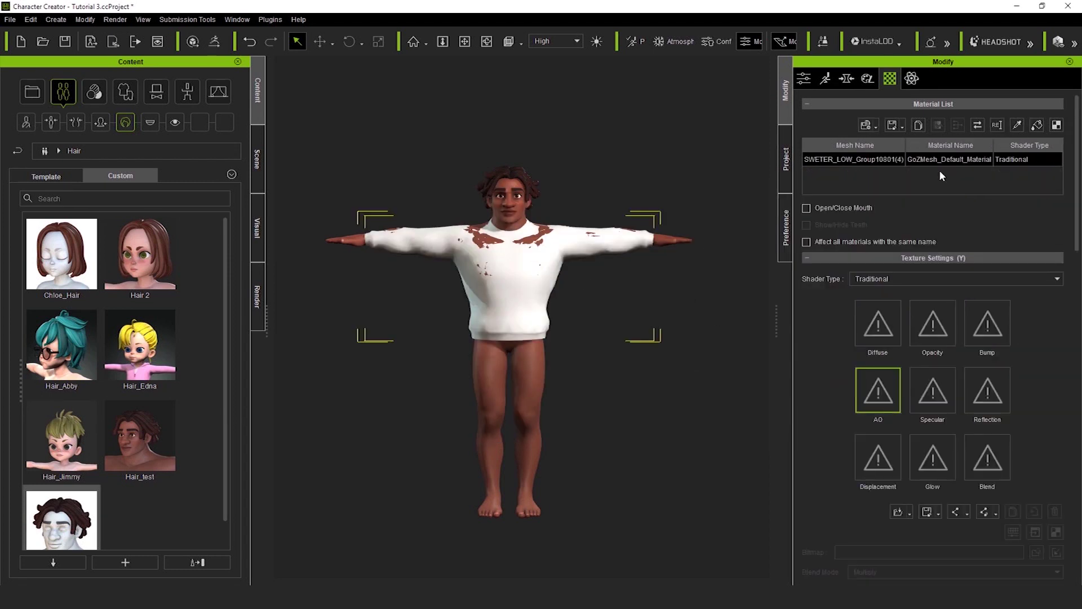
Conform the sweater to the avatar's body by calculating its collision
{"action": "left_click", "coordinate": [803, 79]}
{"action": "left_click", "coordinate": [908, 299]}
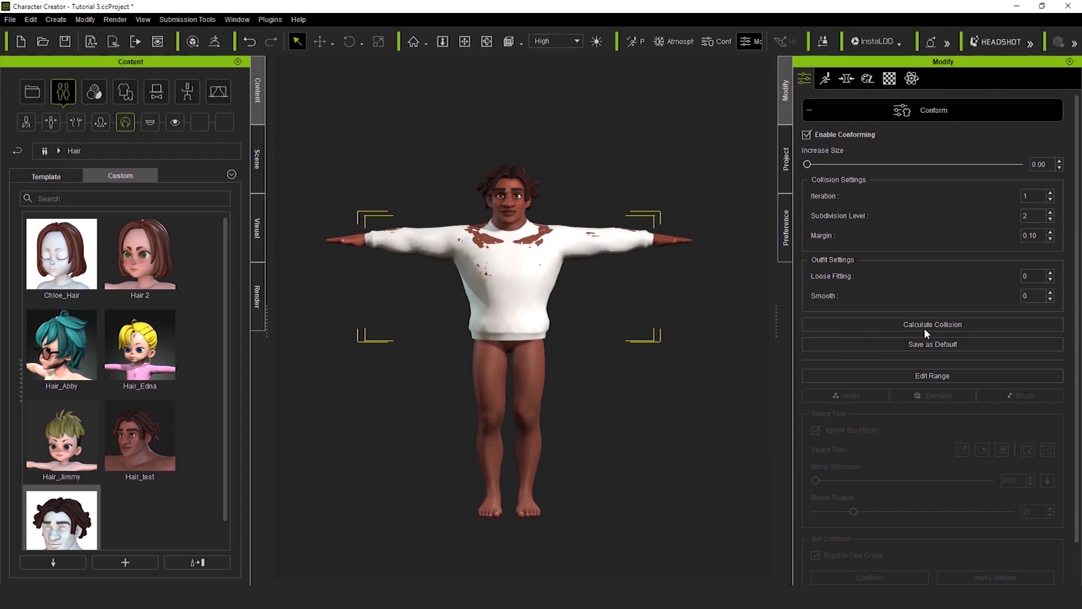
{"action": "left_click", "coordinate": [924, 326]}
{"action": "left_click", "coordinate": [631, 372]}
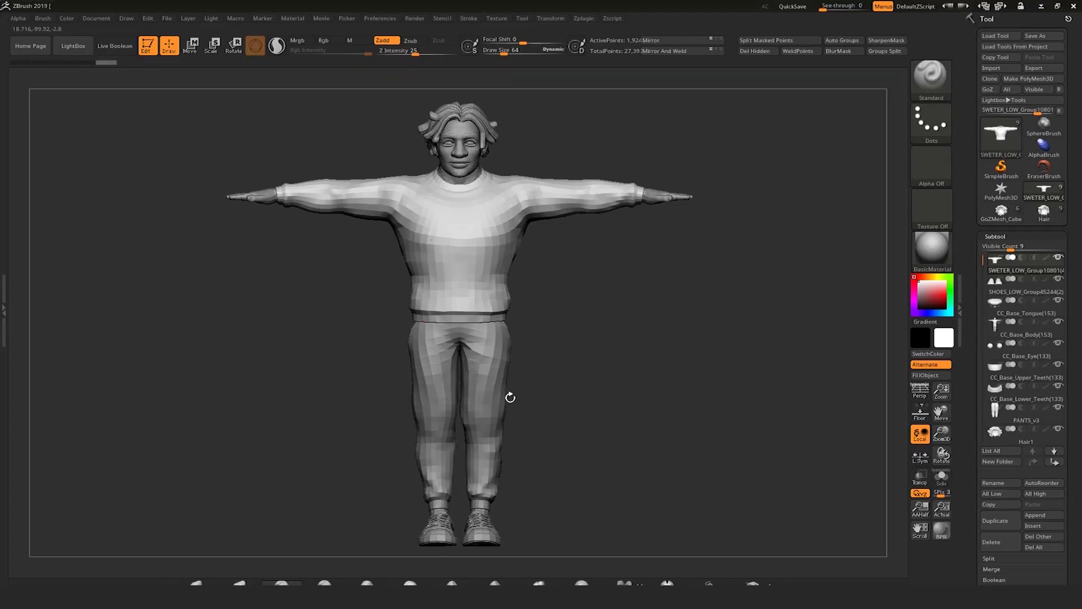
Send the PANTS_v3 subtool from ZBrush to Character Creator through GoZ, creating it as cloth
{"action": "left_click", "coordinate": [464, 404], "text": "alt"}
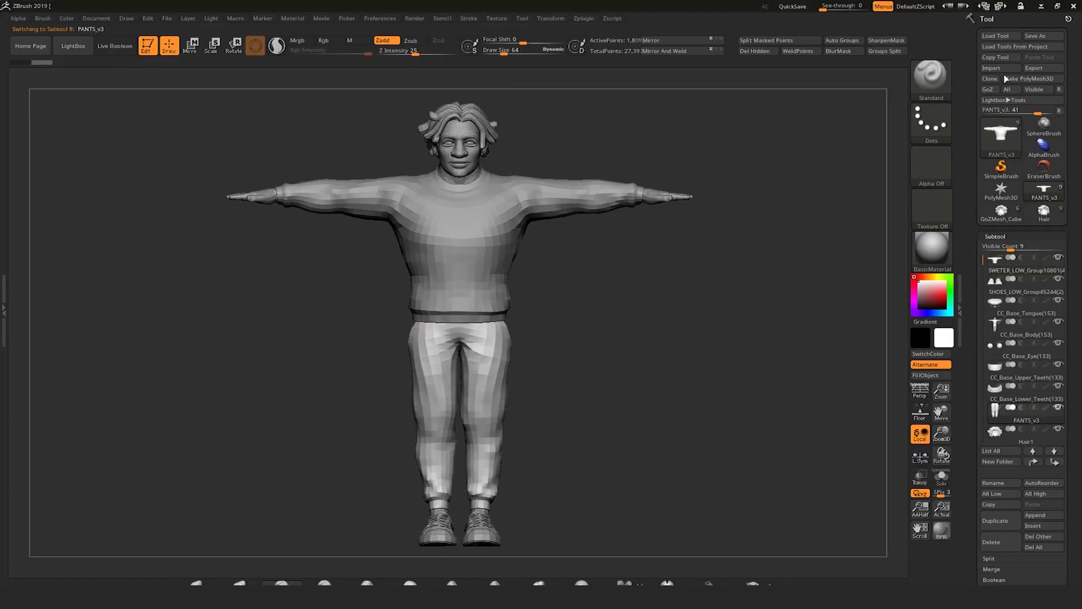
{"action": "left_click", "coordinate": [988, 89]}
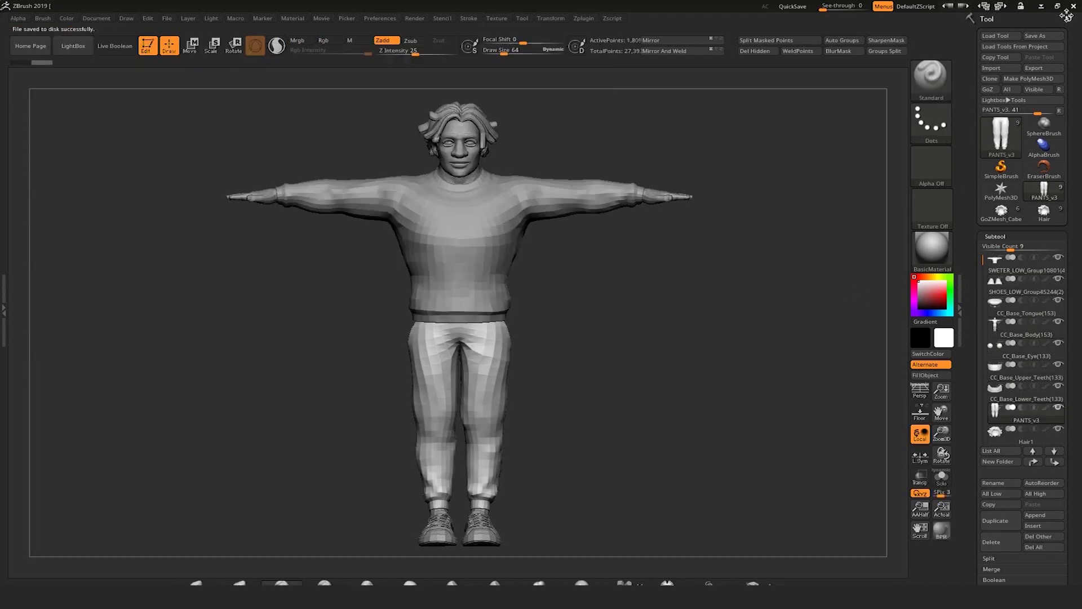
{"action": "left_click", "coordinate": [1043, 6]}
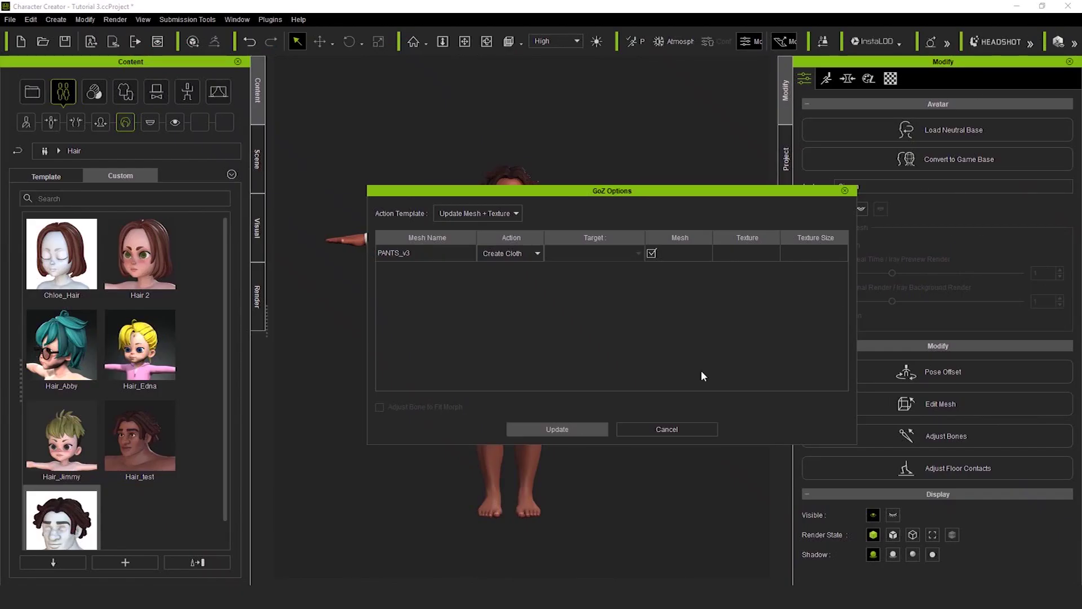
{"action": "key", "text": "Return"}
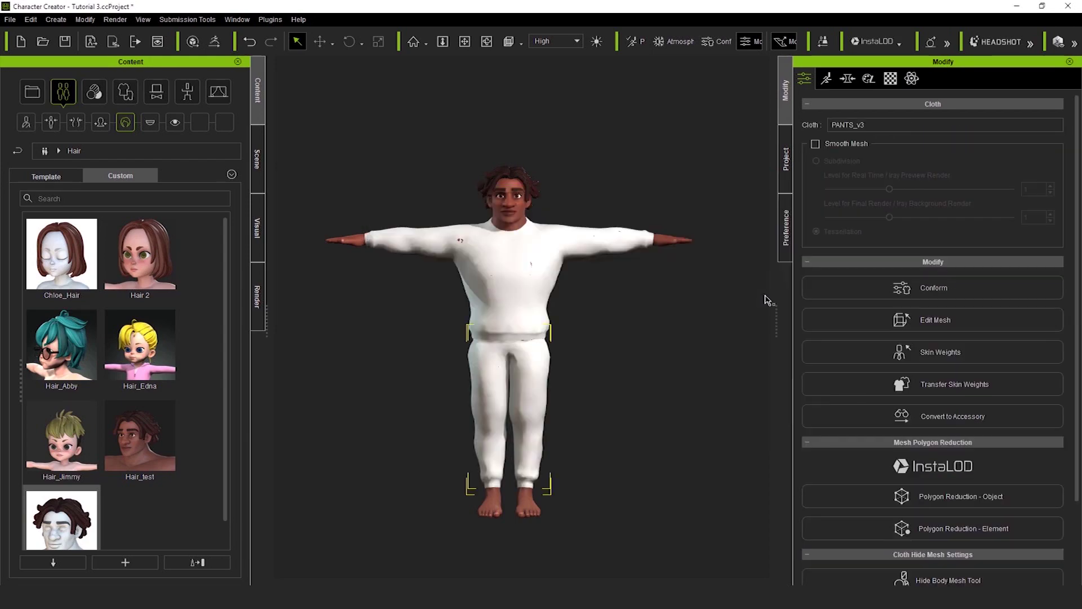
{"action": "middle_click_drag", "start_coordinate": [702, 378], "coordinate": [688, 366]}
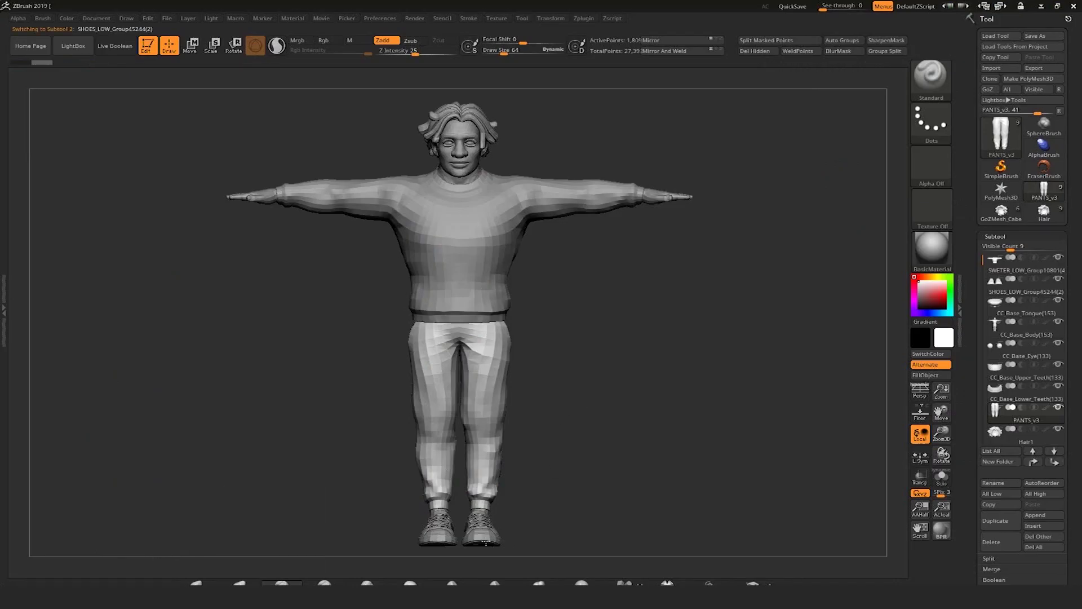
Send the SHOES_LOW subtool from ZBrush to Character Creator through GoZ, creating it as cloth
{"action": "left_click", "coordinate": [987, 89]}
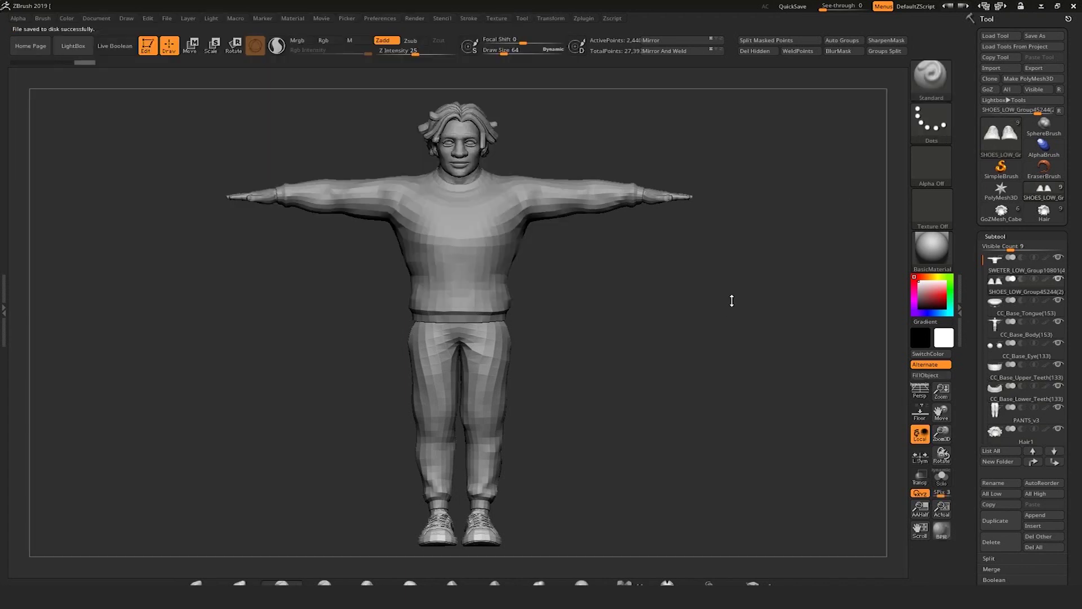
{"action": "left_click", "coordinate": [1037, 7]}
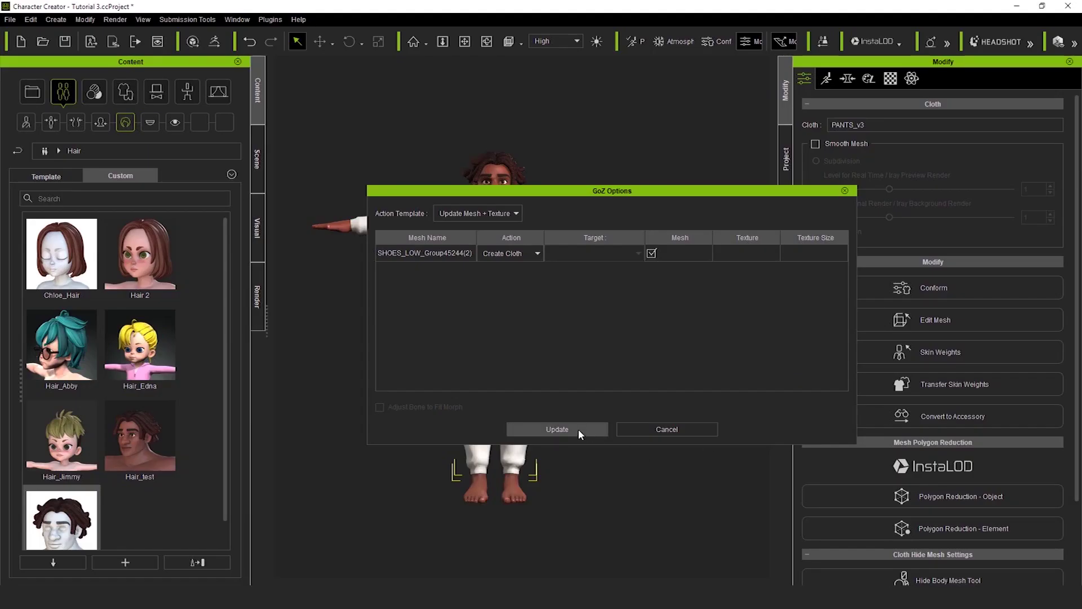
{"action": "left_click", "coordinate": [557, 429]}
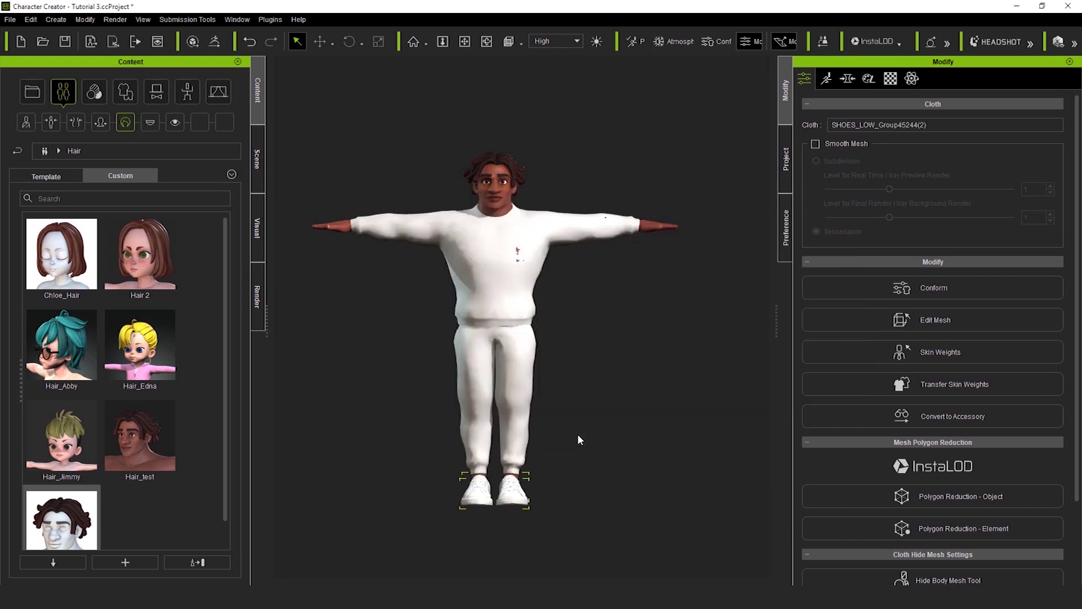
Select the sweater on the avatar and change its material's shader type from Traditional to PBR
{"action": "scroll", "coordinate": [614, 471], "scroll_direction": "up", "scroll_amount": 5}
{"action": "scroll", "coordinate": [540, 428], "scroll_direction": "up", "scroll_amount": 1}
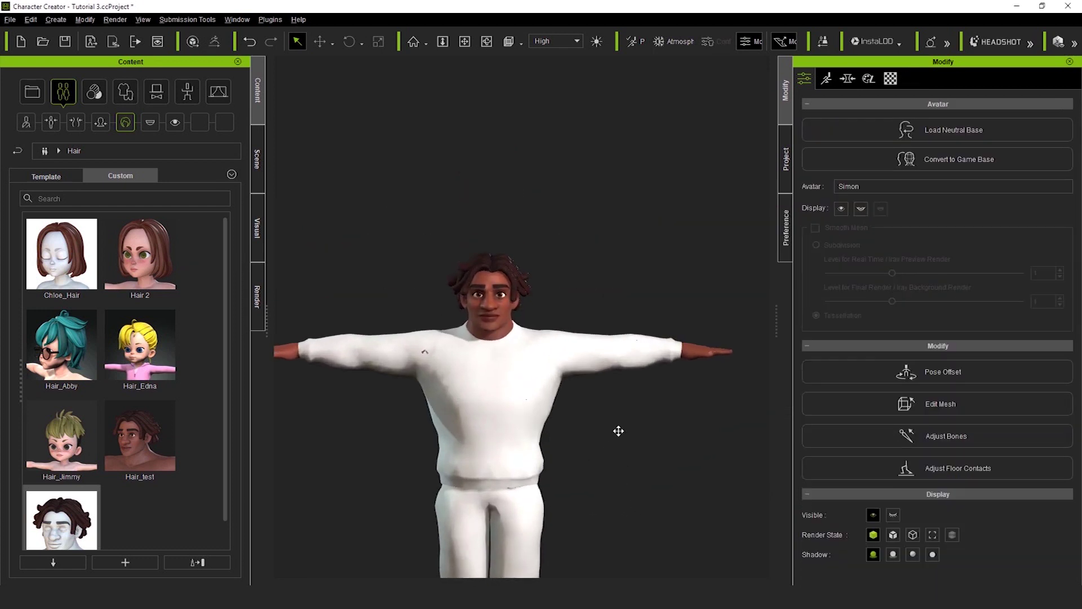
{"action": "right_click_drag", "start_coordinate": [619, 430], "coordinate": [652, 428]}
{"action": "scroll", "coordinate": [648, 428], "scroll_direction": "up", "scroll_amount": 2}
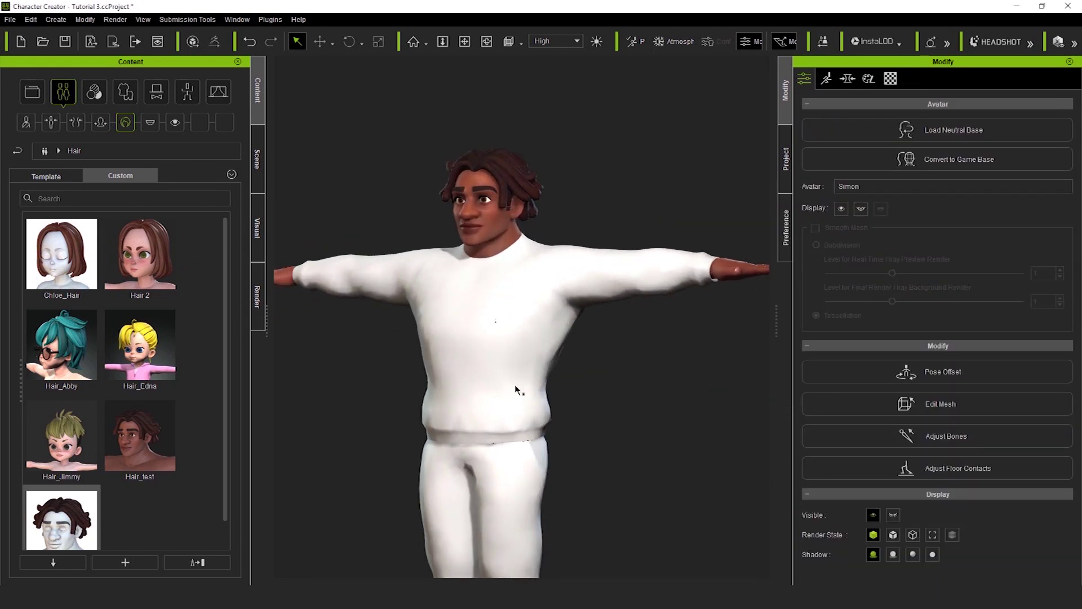
{"action": "left_click", "coordinate": [515, 426]}
{"action": "left_click", "coordinate": [891, 79]}
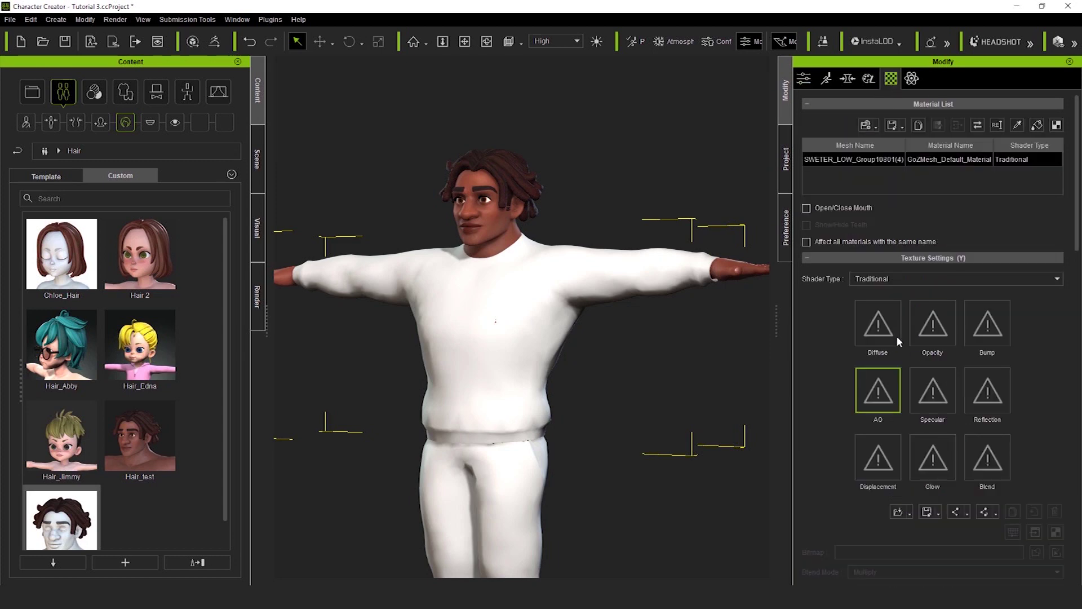
{"action": "left_click", "coordinate": [904, 278]}
{"action": "left_click", "coordinate": [884, 293]}
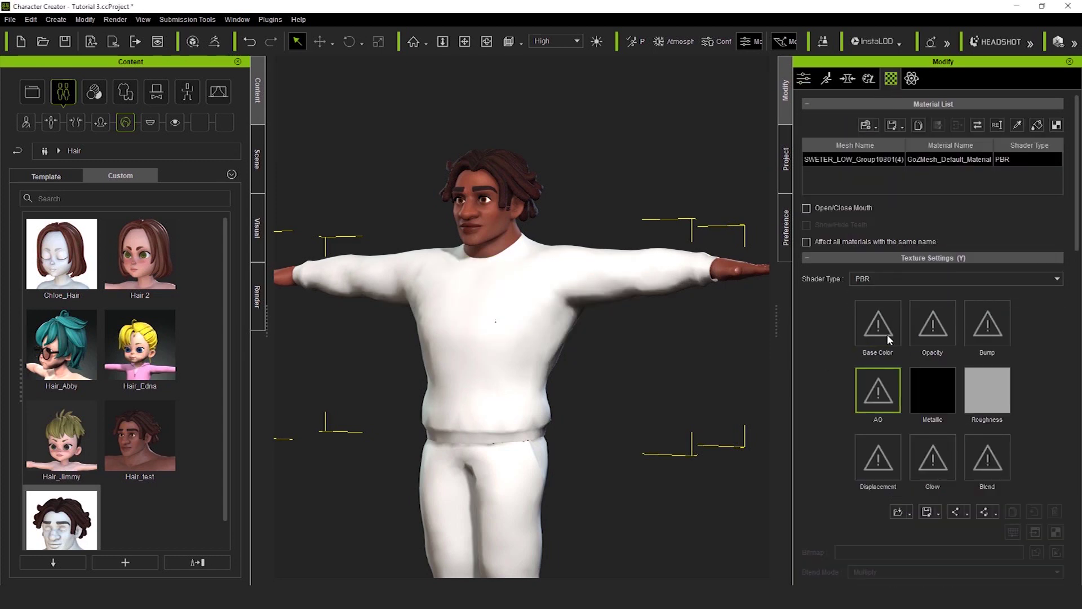
Load the sueterBC image from the Texture folder as the sweater's Base Color map
{"action": "right_click", "coordinate": [871, 329]}
{"action": "mouse_move", "coordinate": [918, 335]}
{"action": "left_click", "coordinate": [992, 337]}
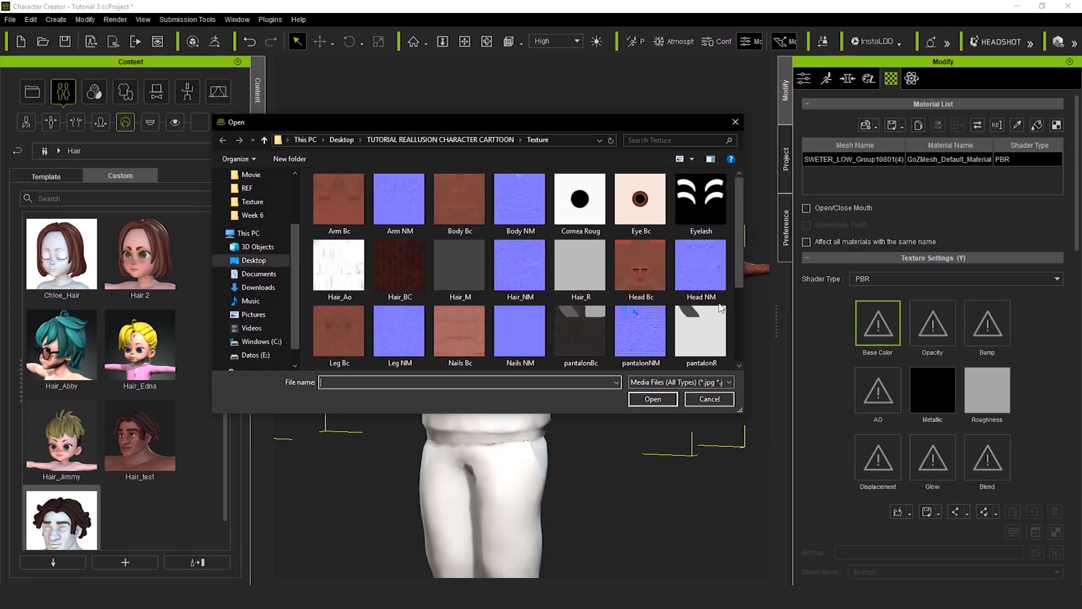
{"action": "scroll", "coordinate": [466, 271], "scroll_direction": "down", "scroll_amount": 3}
{"action": "left_click", "coordinate": [466, 280]}
{"action": "left_click", "coordinate": [653, 398]}
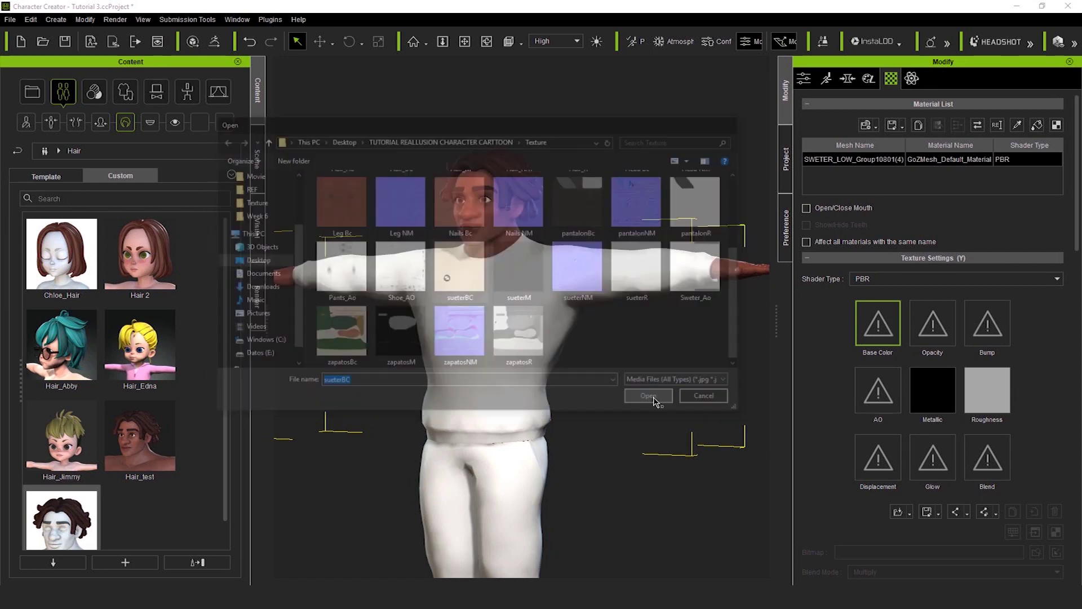
Brighten the sweater material's diffuse color to pure white
{"action": "scroll", "coordinate": [868, 485], "scroll_direction": "down", "scroll_amount": 5}
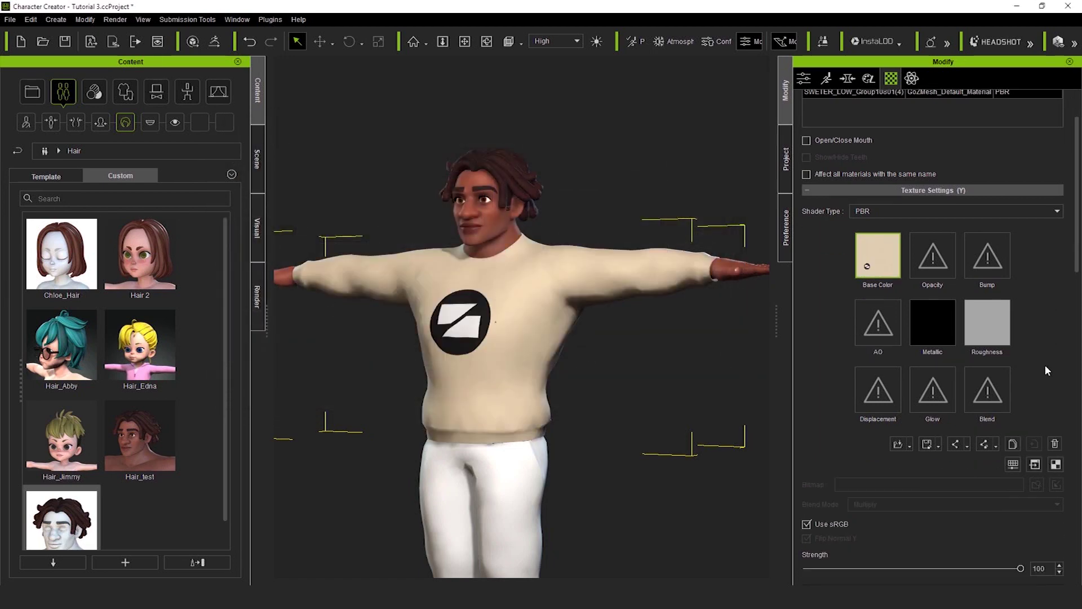
{"action": "left_click", "coordinate": [864, 500]}
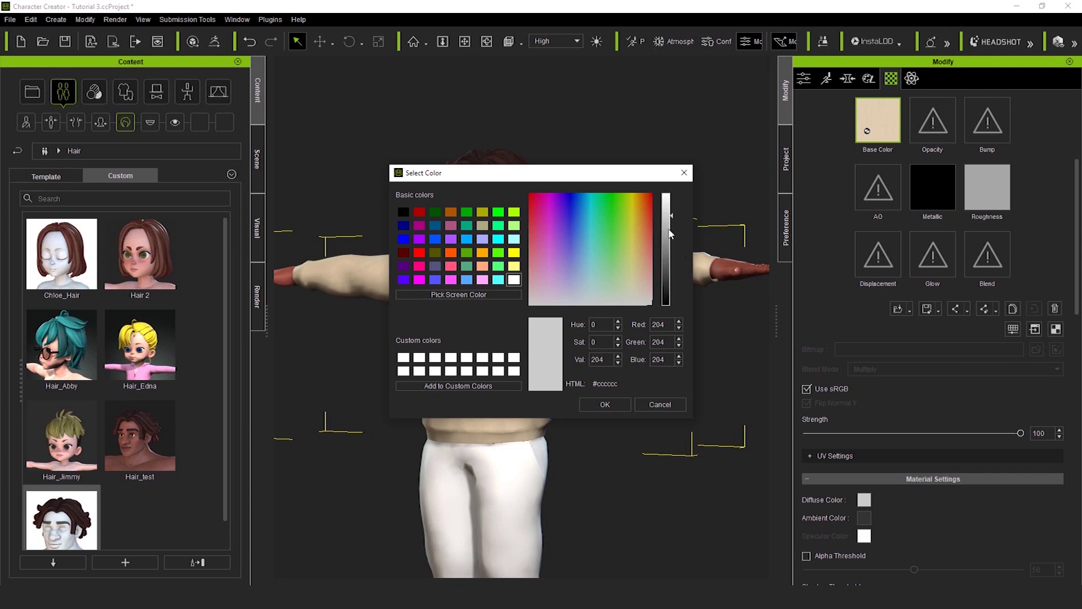
{"action": "left_click_drag", "start_coordinate": [670, 234], "coordinate": [671, 194]}
{"action": "left_click", "coordinate": [604, 405]}
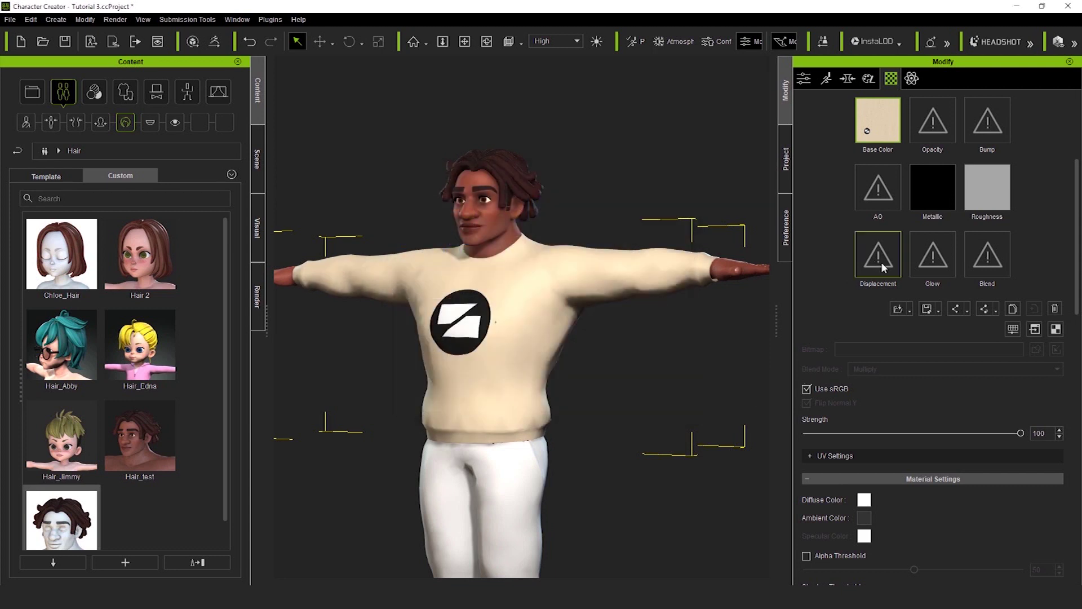
Load sueterNM into the sweater's Bump channel as a normal map and enable Flip Normal Y
{"action": "scroll", "coordinate": [882, 265], "scroll_direction": "up", "scroll_amount": 3}
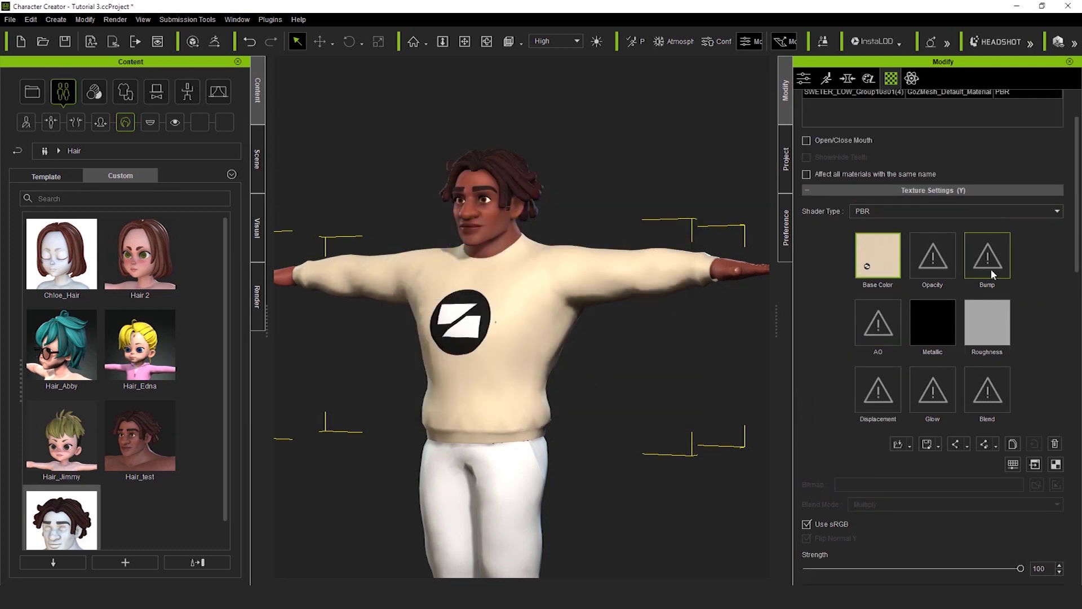
{"action": "right_click", "coordinate": [992, 270]}
{"action": "mouse_move", "coordinate": [1035, 280]}
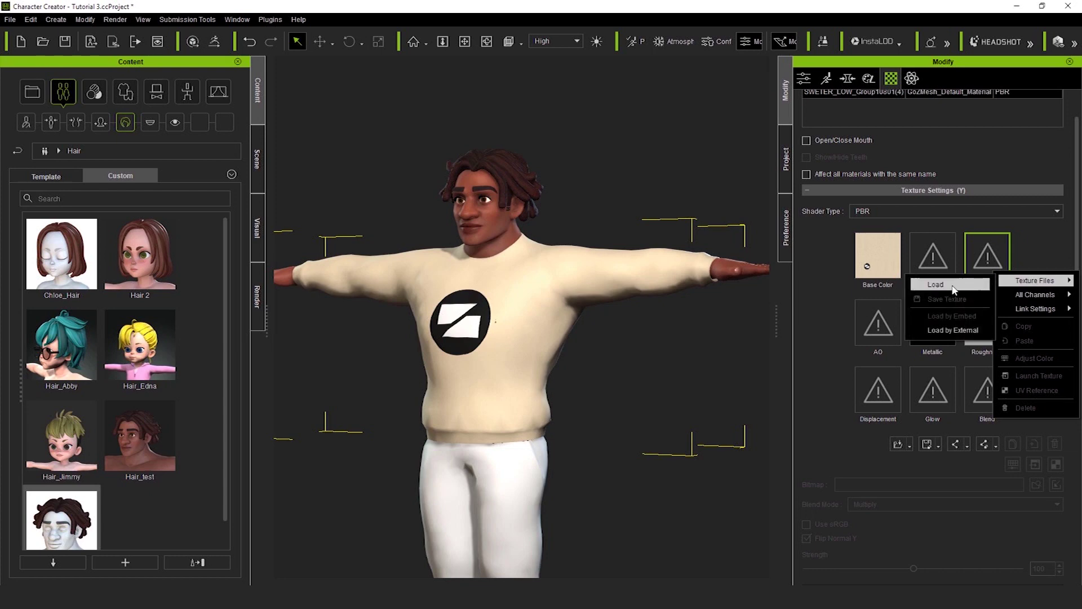
{"action": "left_click", "coordinate": [954, 290]}
{"action": "scroll", "coordinate": [563, 271], "scroll_direction": "down", "scroll_amount": 5}
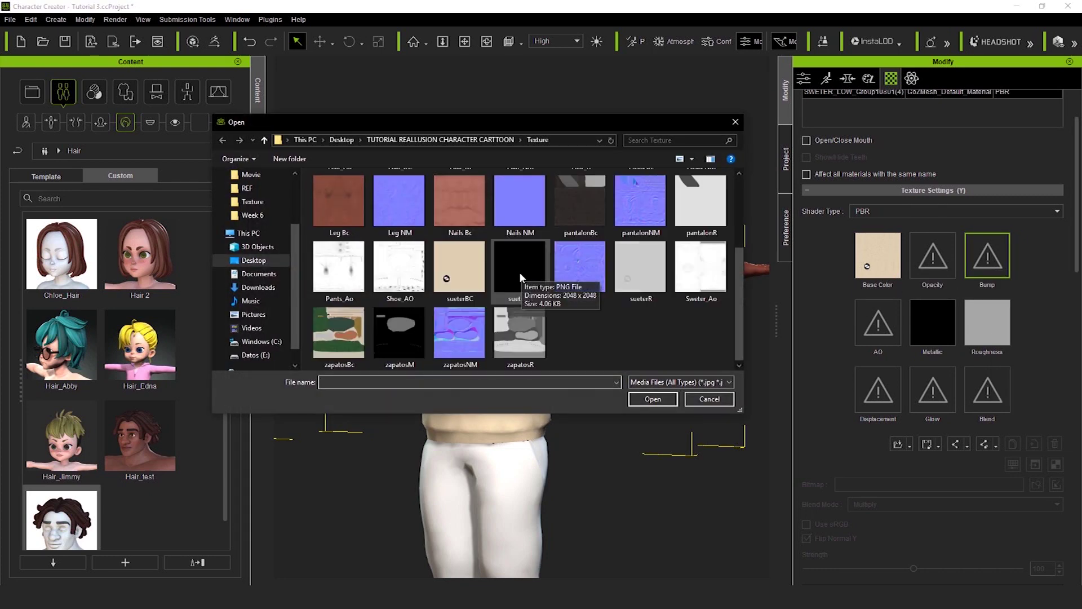
{"action": "left_click", "coordinate": [602, 280]}
{"action": "left_click", "coordinate": [652, 399]}
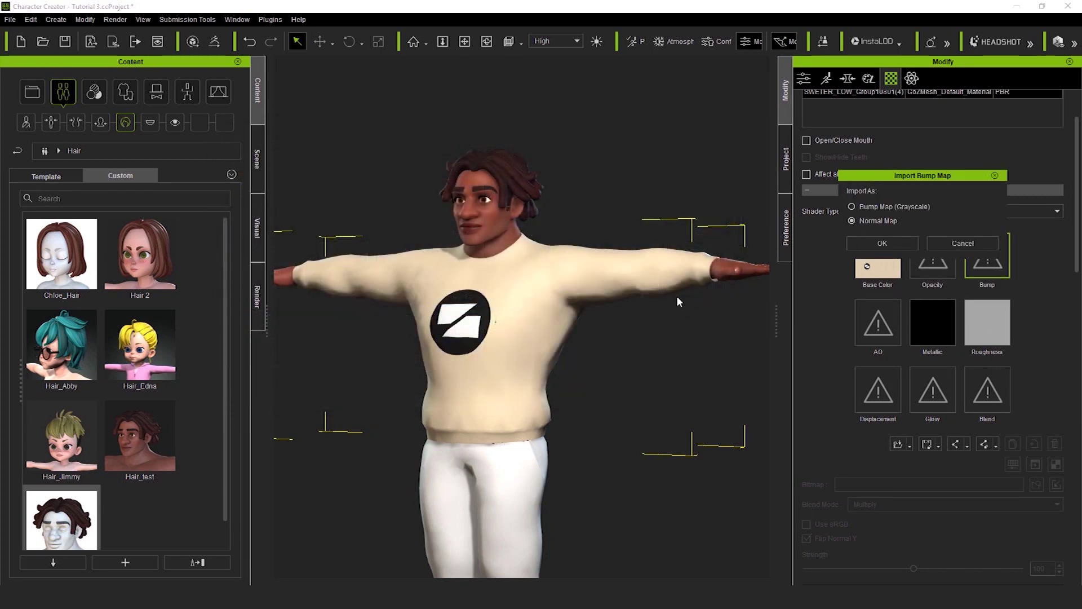
{"action": "left_click", "coordinate": [862, 244]}
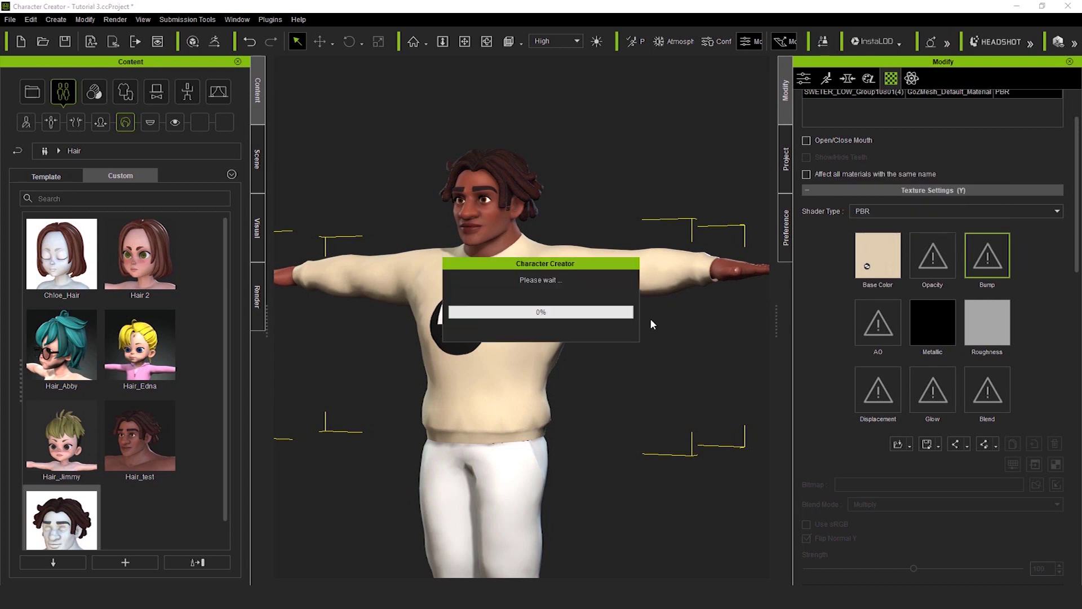
{"action": "scroll", "coordinate": [871, 459], "scroll_direction": "down", "scroll_amount": 3}
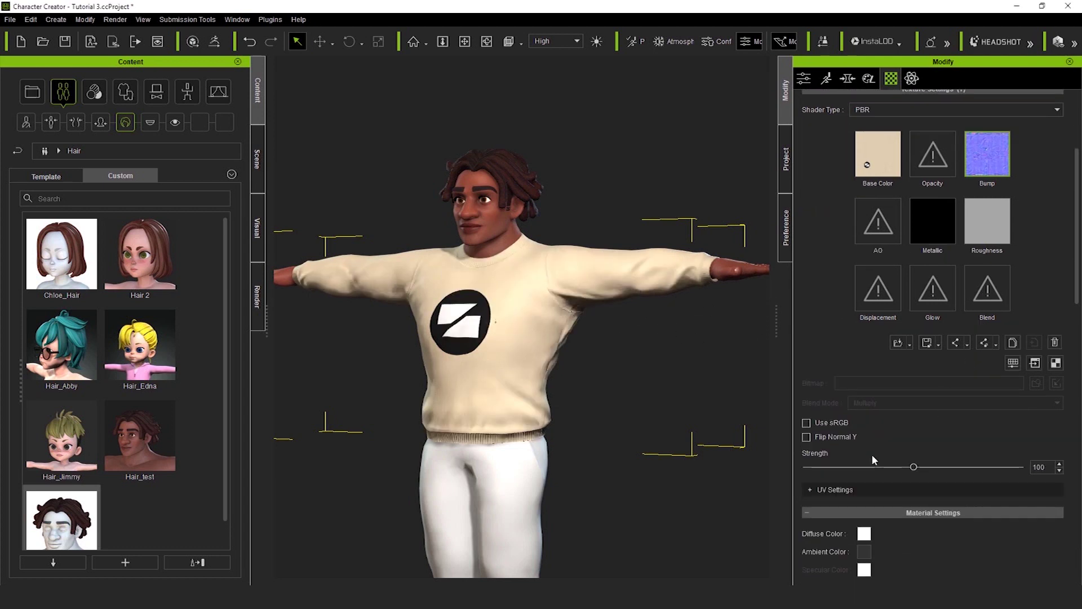
{"action": "left_click", "coordinate": [806, 437]}
Load the Sweter_Ao image into the sweater's AO channel
{"action": "scroll", "coordinate": [899, 381], "scroll_direction": "up", "scroll_amount": 3}
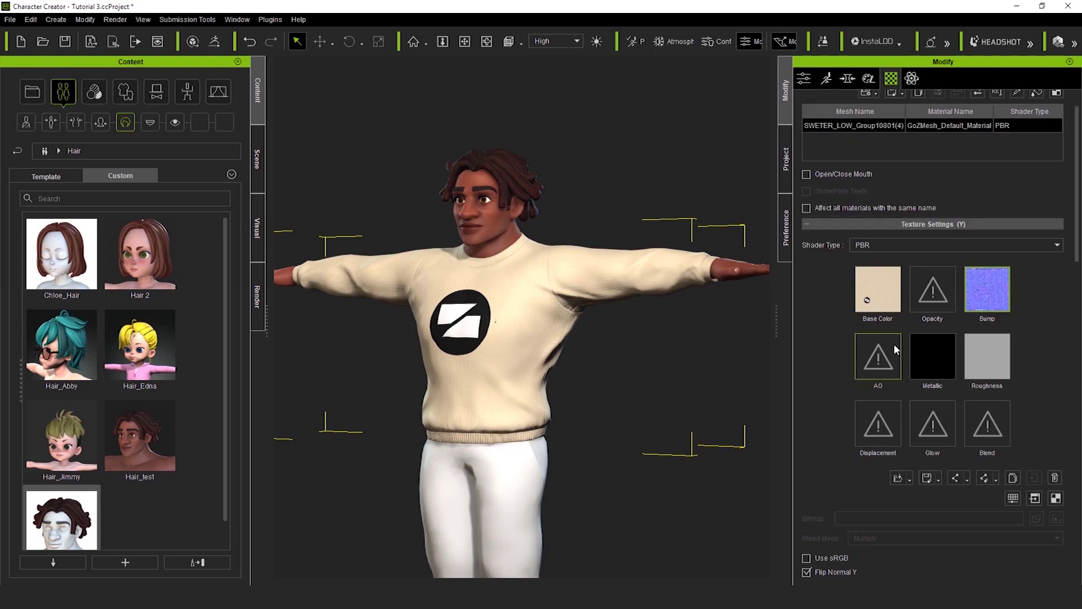
{"action": "right_click", "coordinate": [880, 360]}
{"action": "mouse_move", "coordinate": [952, 368]}
{"action": "left_click", "coordinate": [1001, 369]}
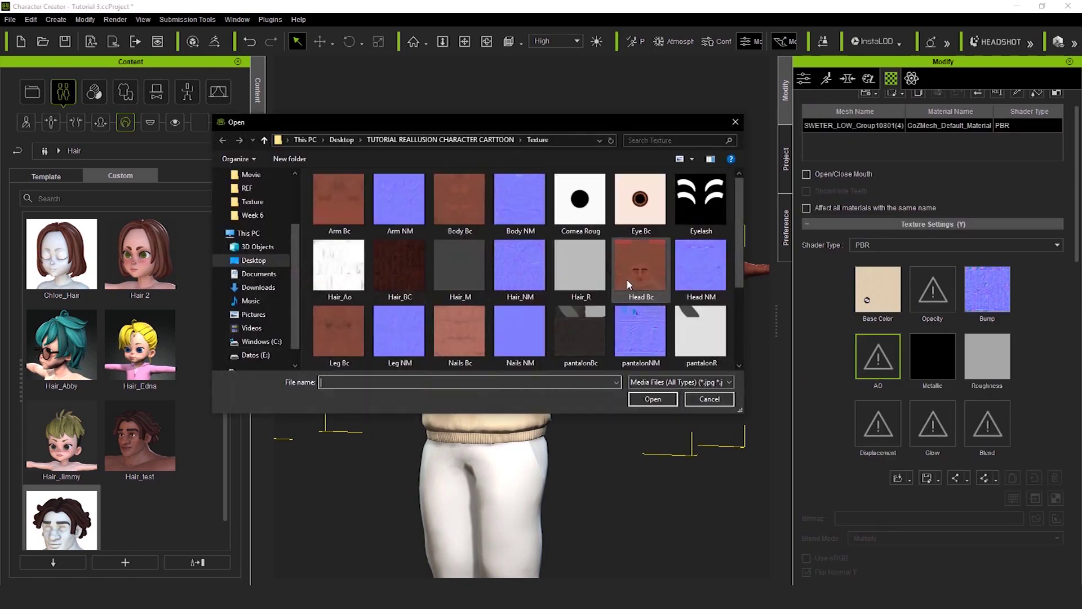
{"action": "scroll", "coordinate": [620, 271], "scroll_direction": "down", "scroll_amount": 2}
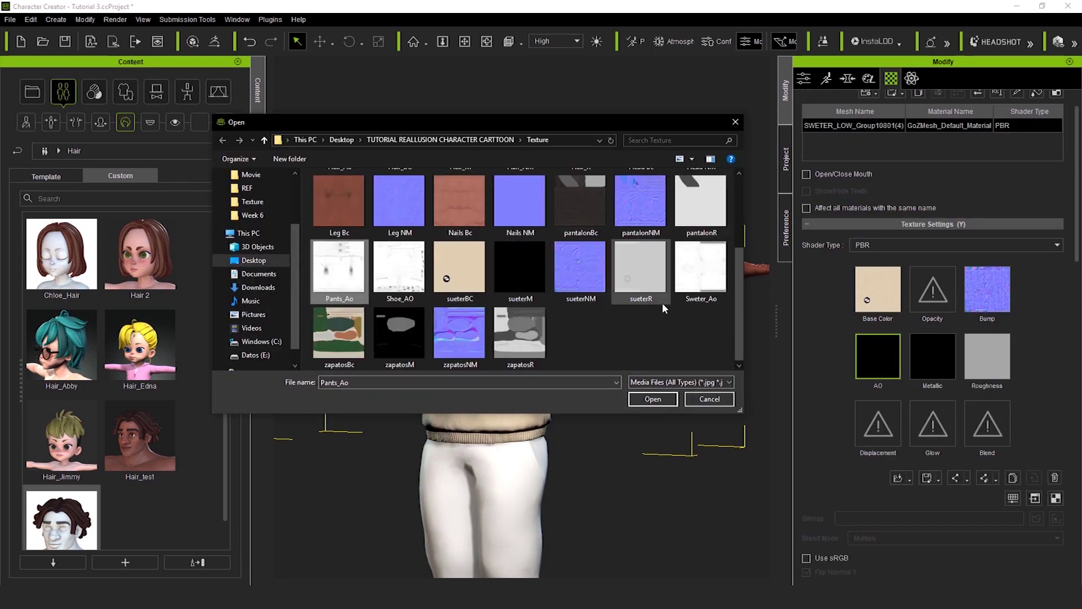
{"action": "left_click", "coordinate": [716, 281]}
{"action": "left_click", "coordinate": [653, 399]}
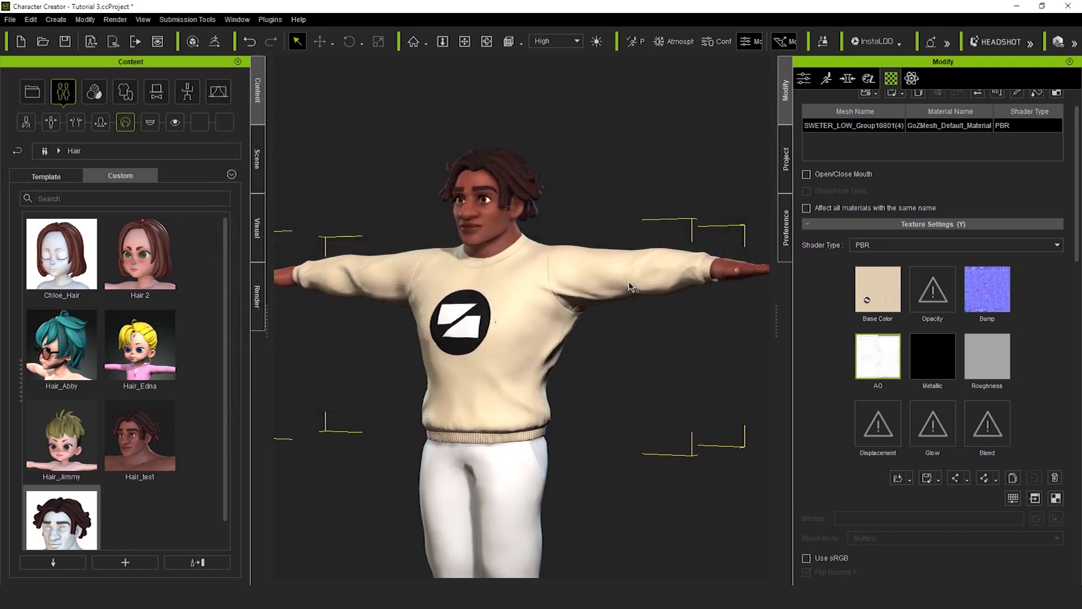
Replace the sweater's Roughness map with the sueterR image
{"action": "right_click", "coordinate": [994, 360]}
{"action": "mouse_move", "coordinate": [1009, 366]}
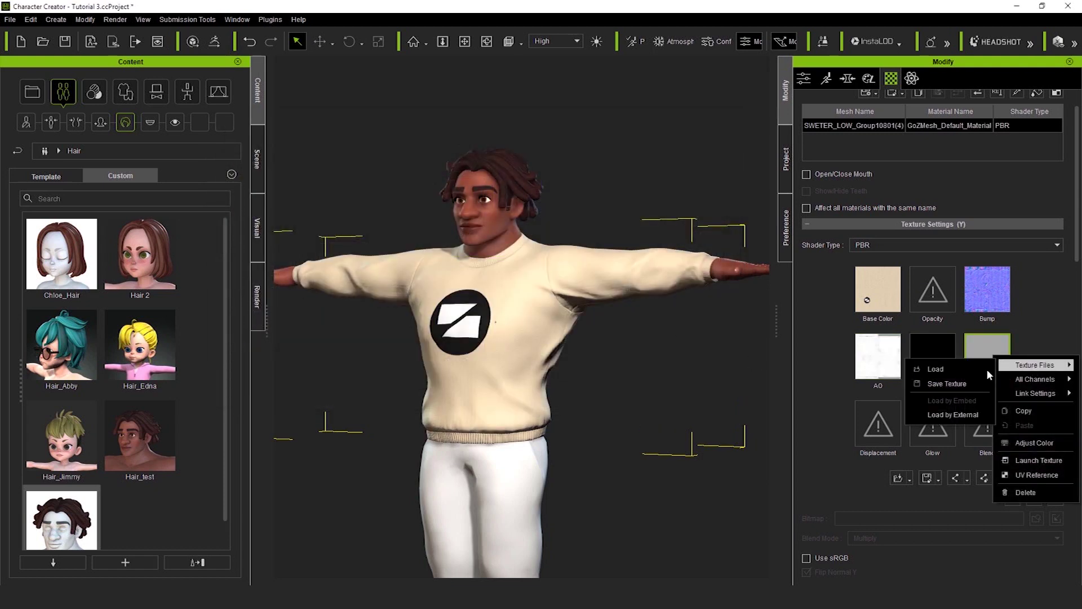
{"action": "left_click", "coordinate": [930, 368]}
{"action": "scroll", "coordinate": [614, 300], "scroll_direction": "down", "scroll_amount": 3}
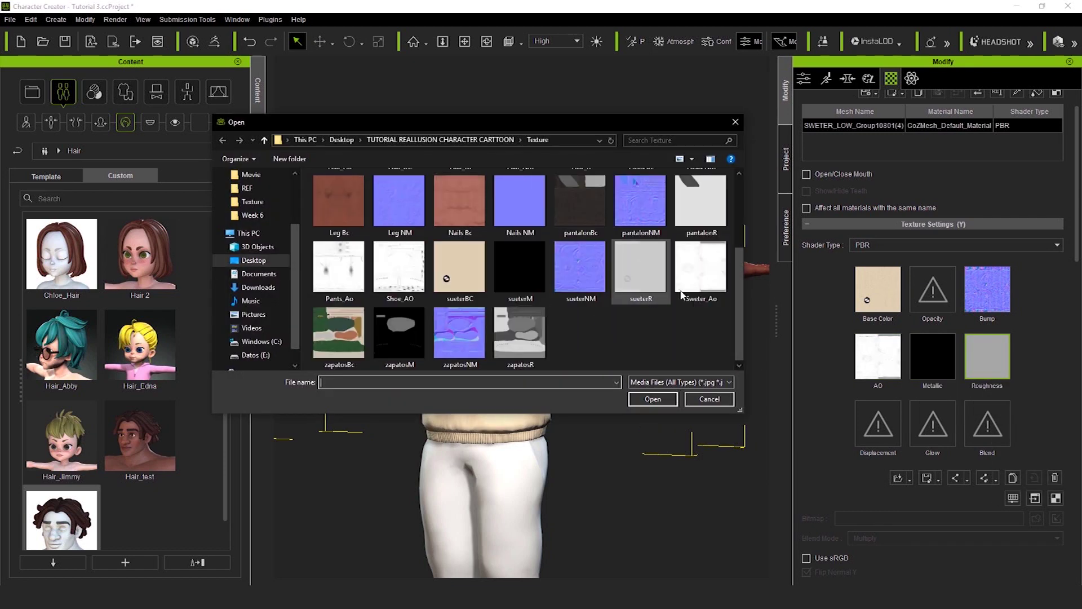
{"action": "left_click", "coordinate": [641, 270]}
{"action": "left_click", "coordinate": [653, 399]}
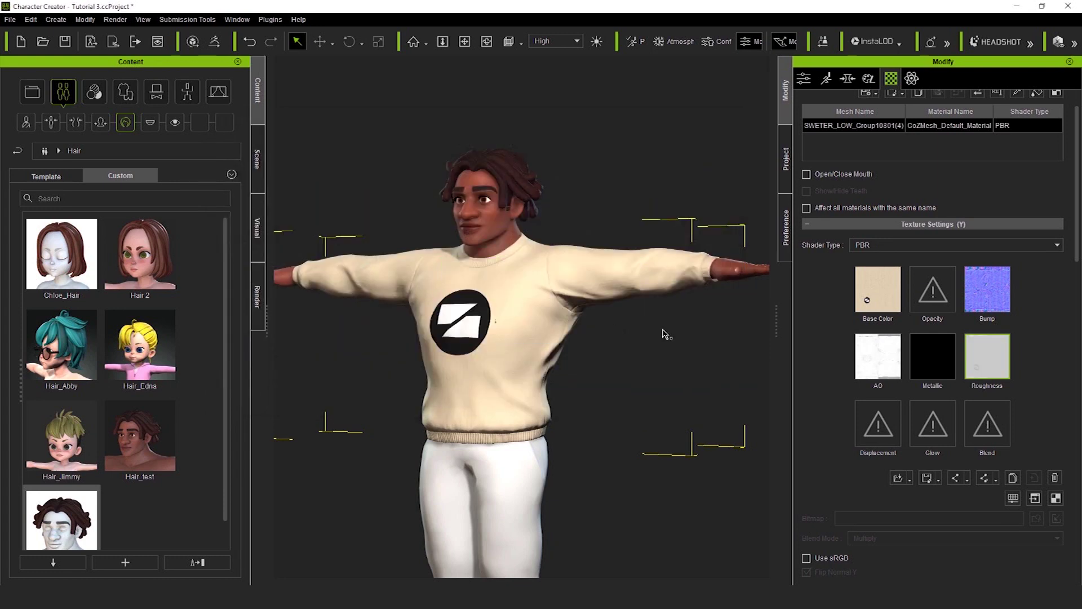
Load pantalonBc as the Base Color of the pants' PBR material and set its diffuse color to white
{"action": "middle_click_drag", "start_coordinate": [641, 399], "coordinate": [645, 214]}
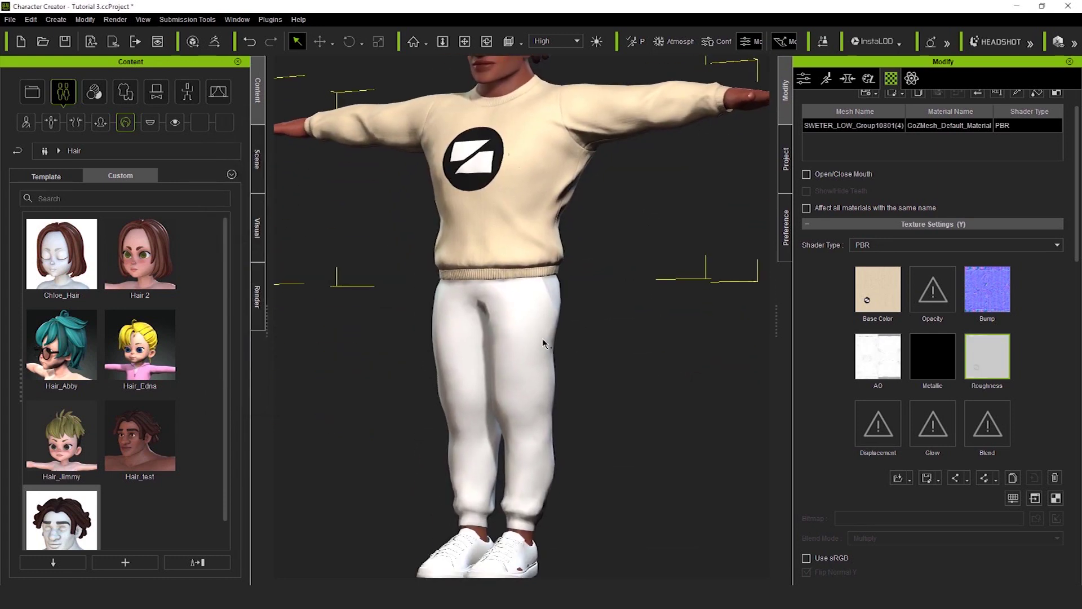
{"action": "left_click", "coordinate": [546, 338]}
{"action": "double_click", "coordinate": [896, 299]}
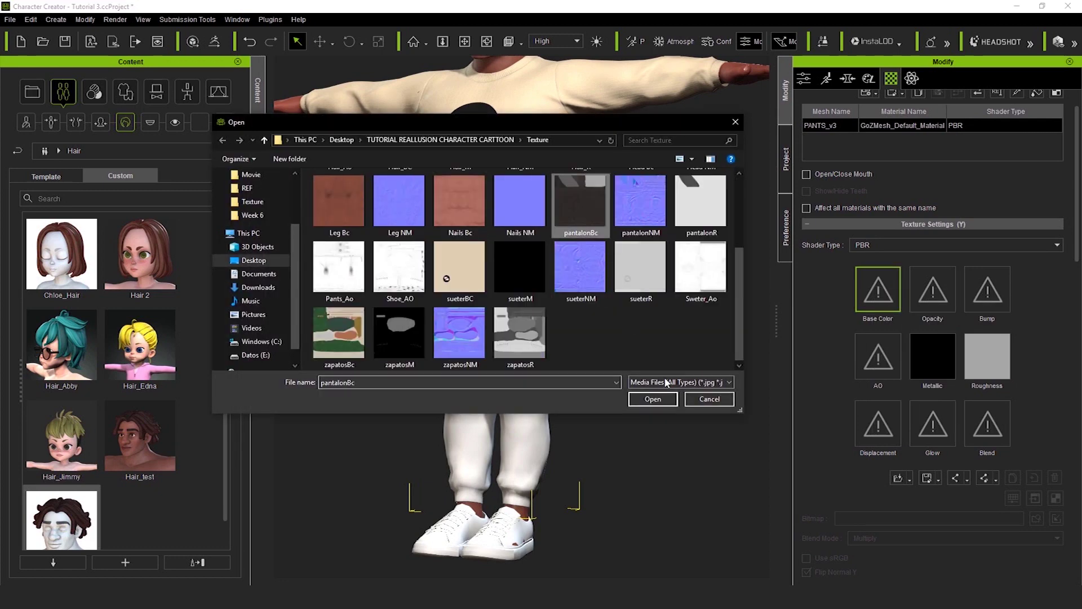
{"action": "key", "text": "Return"}
{"action": "left_click", "coordinate": [864, 398]}
{"action": "left_click", "coordinate": [626, 403]}
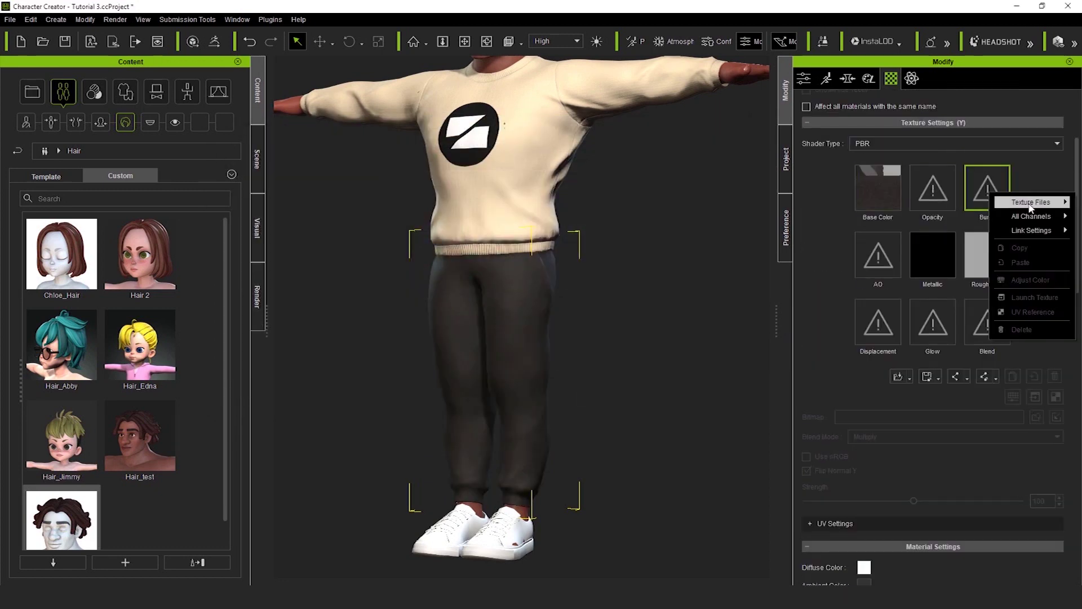
Load pantalonNM into the pants' Bump channel as a normal map and enable Flip Normal Y
{"action": "left_click", "coordinate": [975, 204]}
{"action": "left_click", "coordinate": [641, 200]}
{"action": "left_click", "coordinate": [652, 399]}
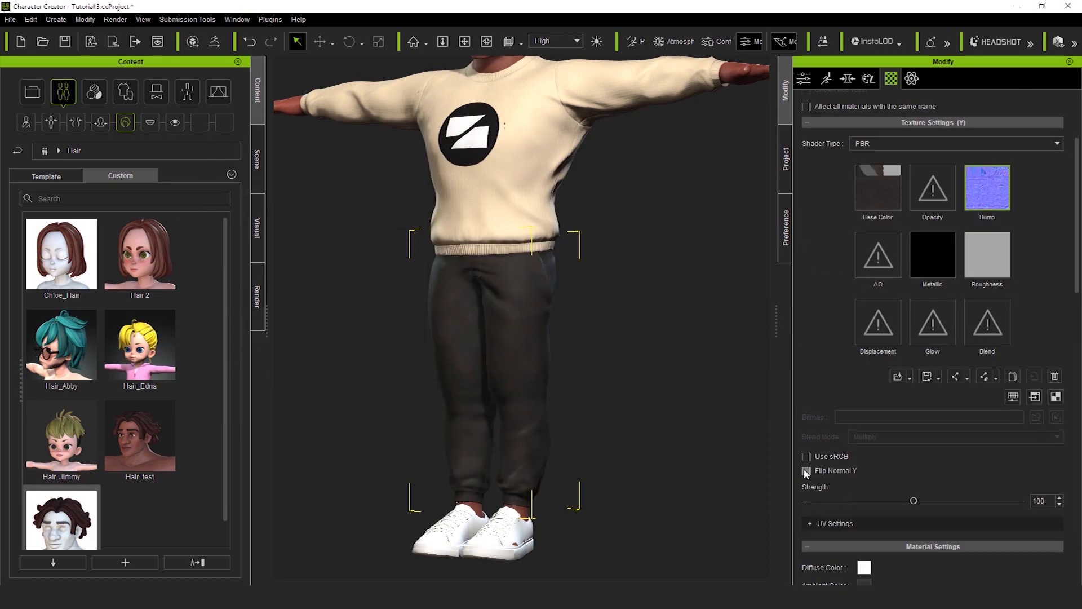
Load the Pants_Ao image into the pants' AO channel
{"action": "right_click", "coordinate": [880, 262]}
{"action": "left_click", "coordinate": [1003, 268]}
{"action": "left_click", "coordinate": [338, 264]}
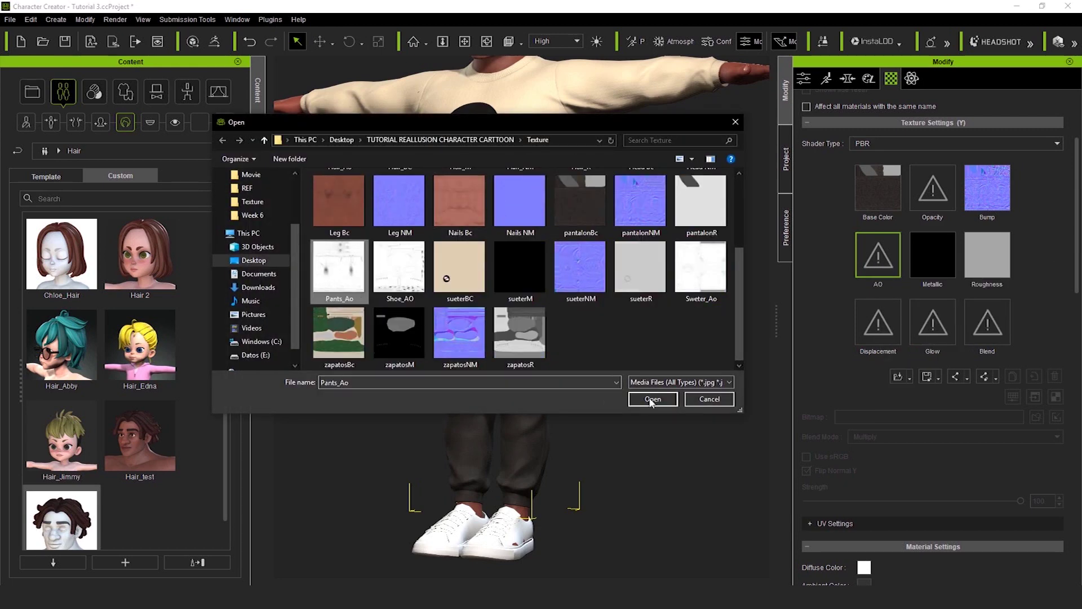
{"action": "left_click", "coordinate": [652, 398]}
Replace the pants' Roughness map with the pantalonR image
{"action": "right_click", "coordinate": [987, 256]}
{"action": "left_click", "coordinate": [947, 265]}
{"action": "scroll", "coordinate": [636, 254], "scroll_direction": "down", "scroll_amount": 2}
{"action": "double_click", "coordinate": [700, 204]}
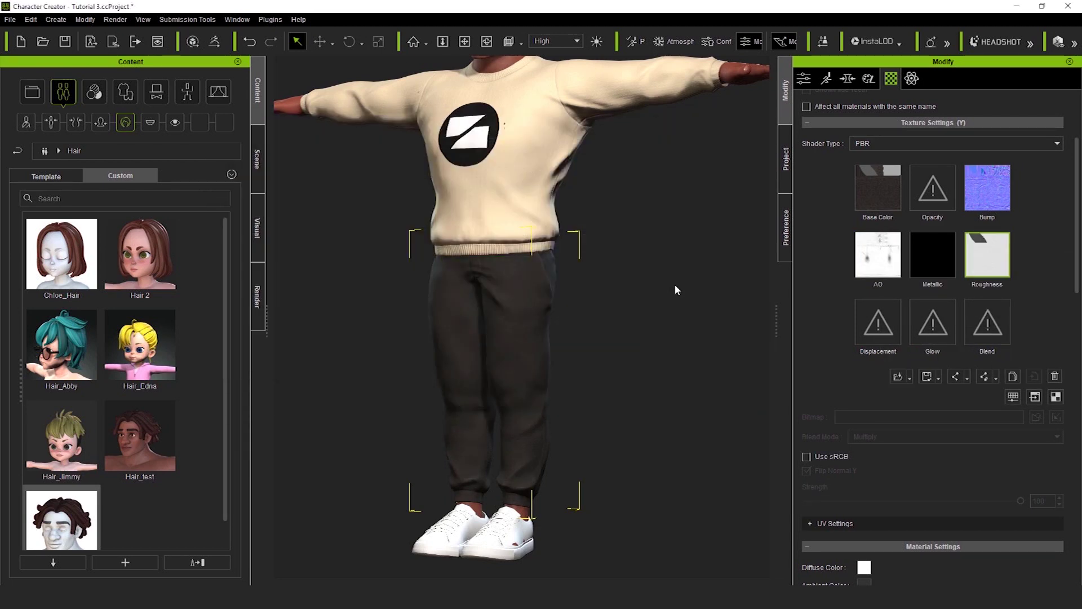
Select the shoes and load zapatosBc as the Base Color of their PBR material
{"action": "left_click", "coordinate": [521, 527]}
{"action": "left_click", "coordinate": [884, 175]}
{"action": "left_click", "coordinate": [881, 199]}
{"action": "right_click", "coordinate": [881, 229]}
{"action": "left_click", "coordinate": [902, 237]}
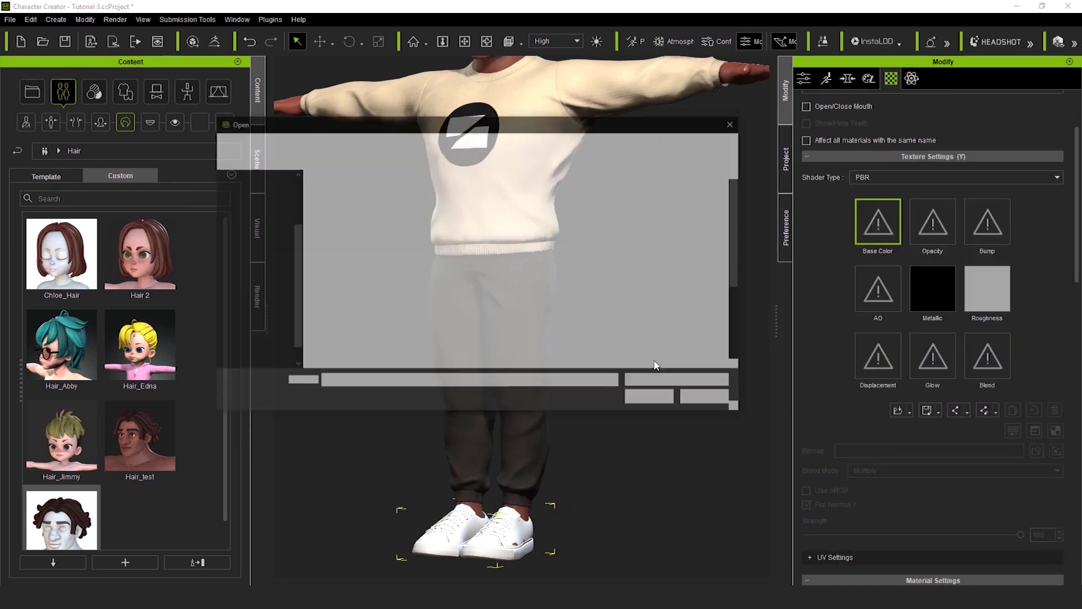
{"action": "double_click", "coordinate": [341, 340]}
Load the zapatosNM image into the shoes' Bump channel as a normal map
{"action": "right_click", "coordinate": [987, 226]}
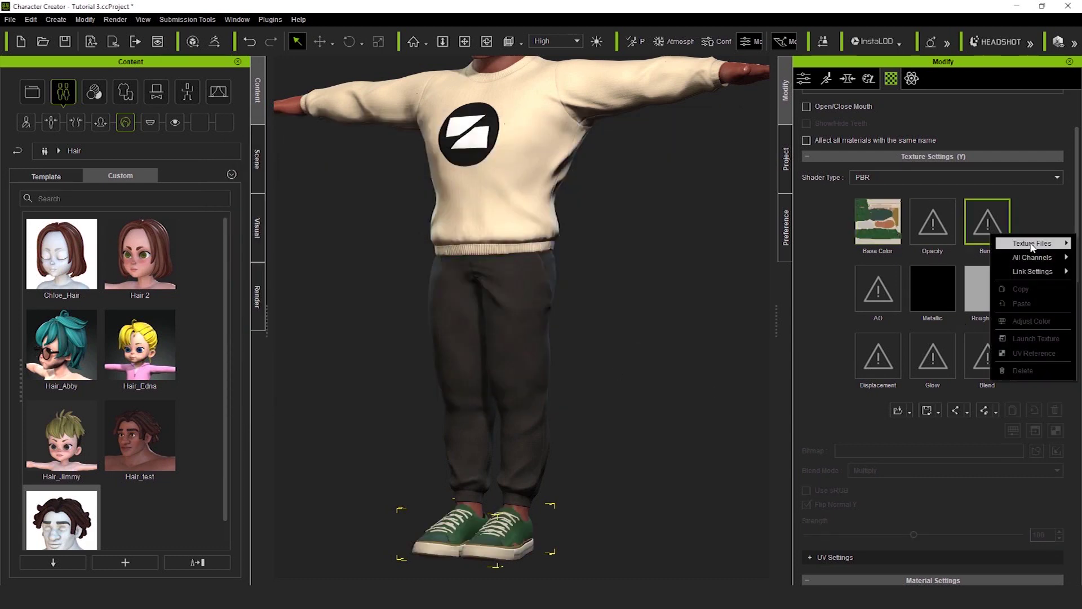
{"action": "left_click", "coordinate": [1026, 242]}
{"action": "left_click", "coordinate": [598, 264]}
{"action": "left_click", "coordinate": [651, 400]}
{"action": "left_click", "coordinate": [882, 243]}
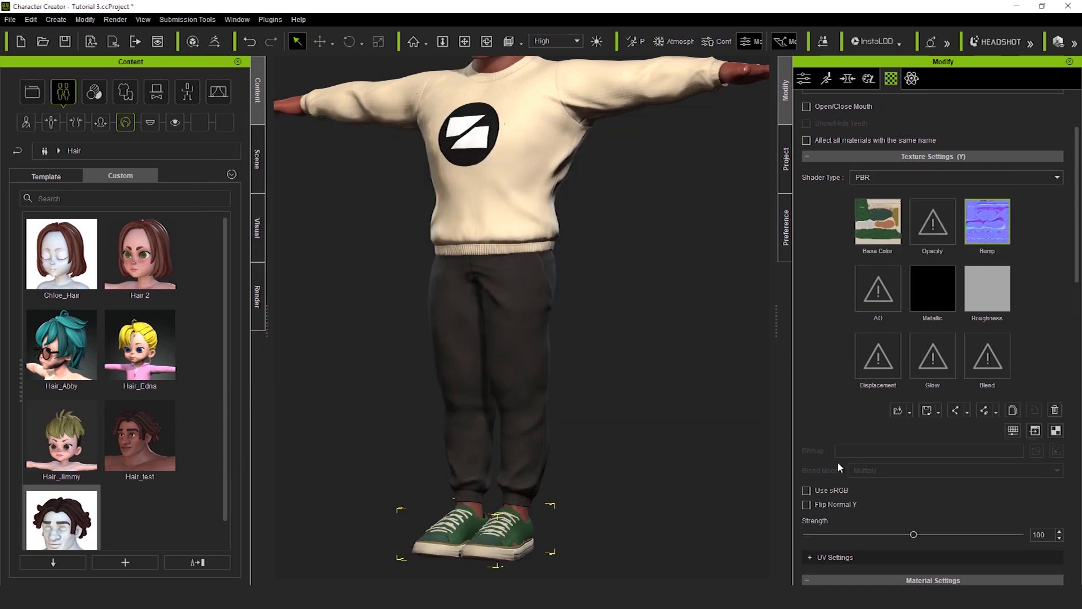
Load the Shoe_AO image into the shoes' AO channel
{"action": "double_click", "coordinate": [866, 299]}
{"action": "scroll", "coordinate": [473, 282], "scroll_direction": "down", "scroll_amount": 2}
{"action": "left_click", "coordinate": [541, 279]}
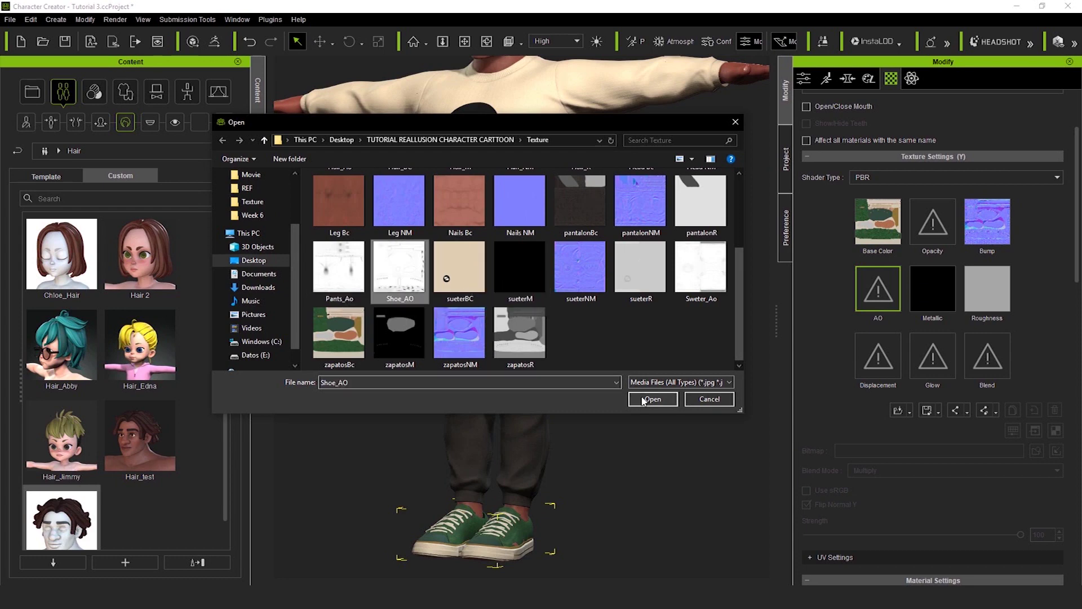
{"action": "left_click", "coordinate": [650, 398]}
Replace the shoes' Metallic map with the zapatosM image
{"action": "right_click", "coordinate": [998, 289]}
{"action": "right_click", "coordinate": [934, 276]}
{"action": "mouse_move", "coordinate": [967, 286]}
{"action": "left_click", "coordinate": [894, 286]}
{"action": "scroll", "coordinate": [574, 248], "scroll_direction": "down", "scroll_amount": 2}
{"action": "left_click", "coordinate": [521, 333]}
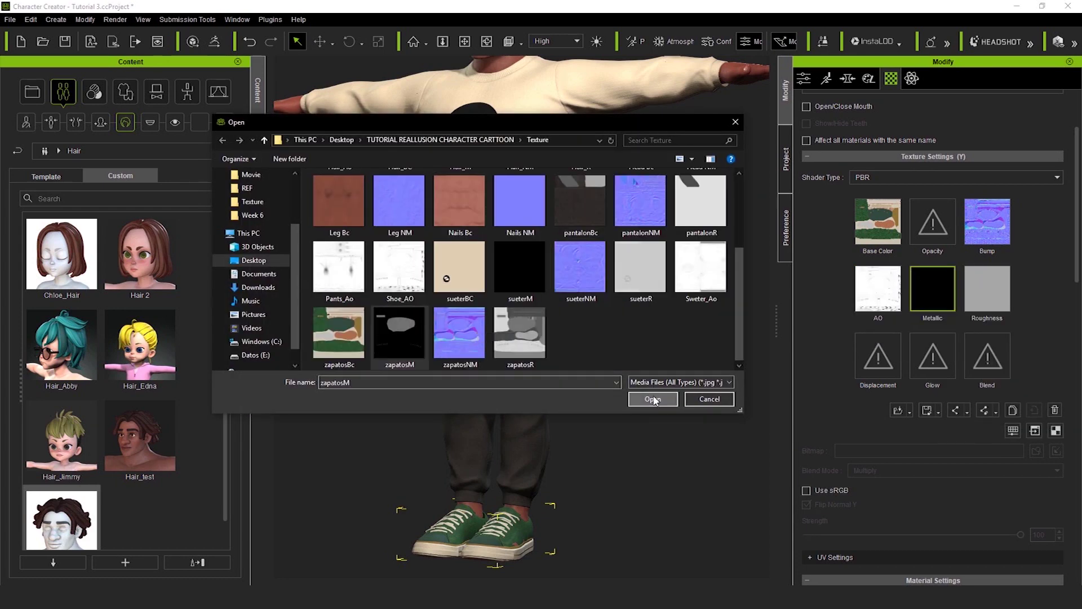
{"action": "left_click", "coordinate": [653, 399]}
Replace the shoes' Roughness map with the zapatosR image
{"action": "right_click", "coordinate": [991, 280]}
{"action": "left_click", "coordinate": [1031, 288]}
{"action": "left_click", "coordinate": [564, 305]}
{"action": "left_click", "coordinate": [648, 396]}
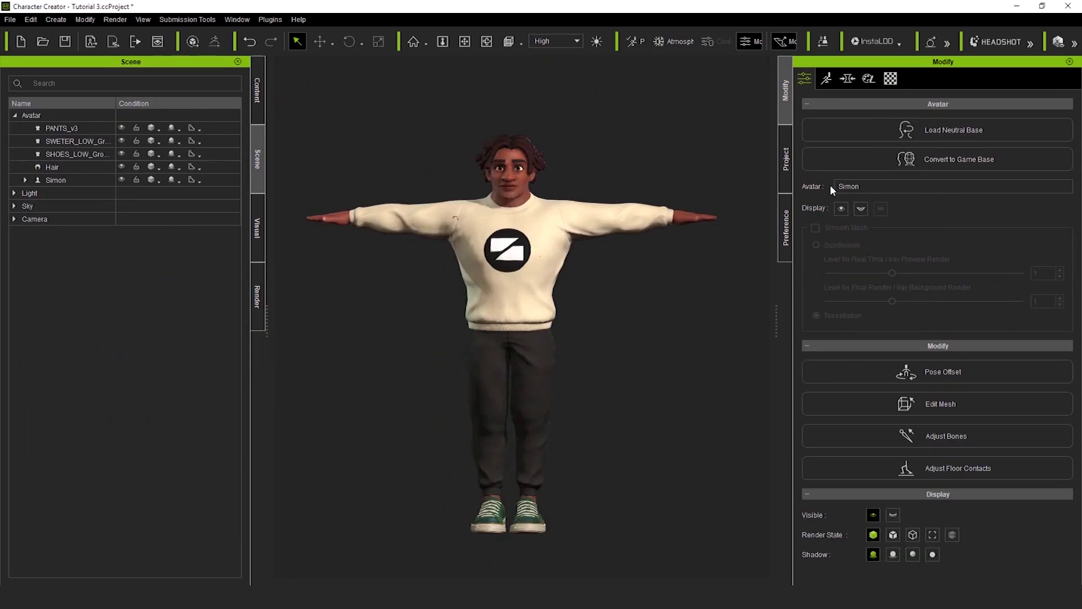
Edit the avatar's pose by moving the left foot up and forward so the left knee bends, and close the pose editor
{"action": "left_click", "coordinate": [544, 267]}
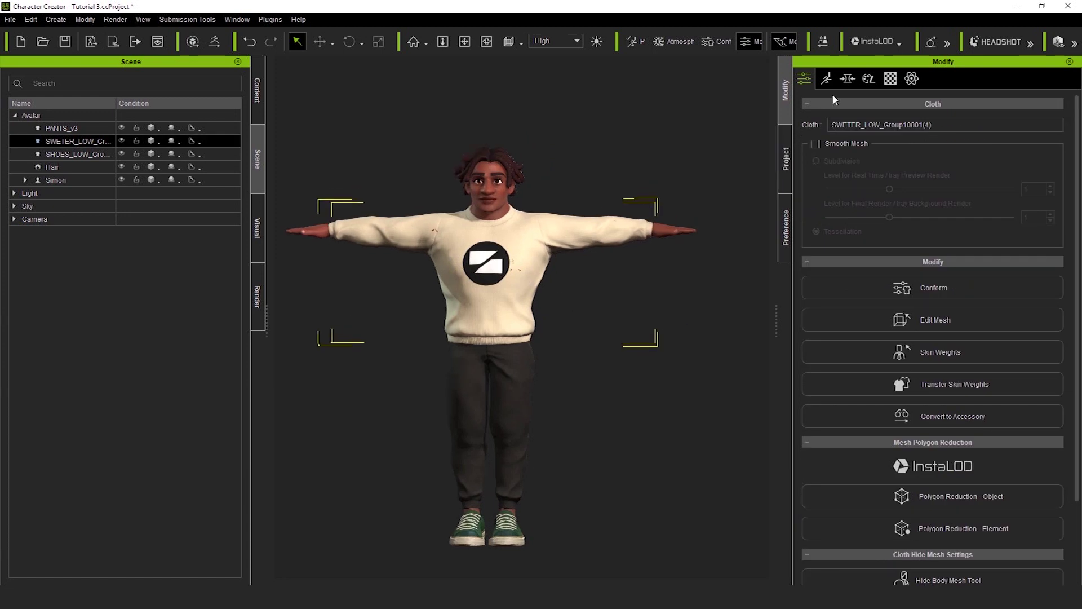
{"action": "left_click", "coordinate": [995, 353]}
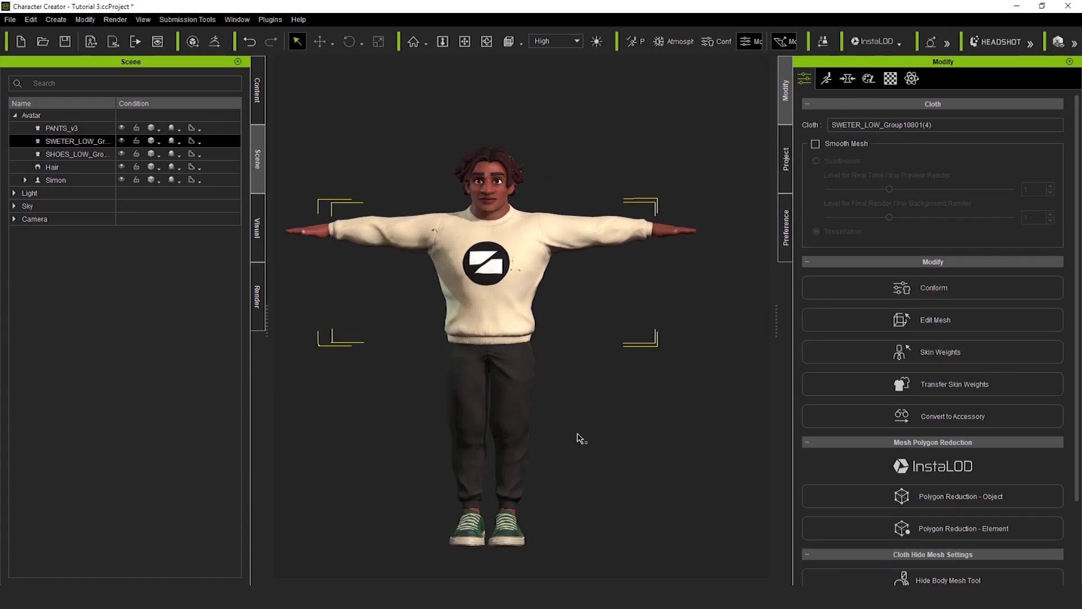
{"action": "left_click", "coordinate": [825, 80]}
{"action": "left_click", "coordinate": [964, 142]}
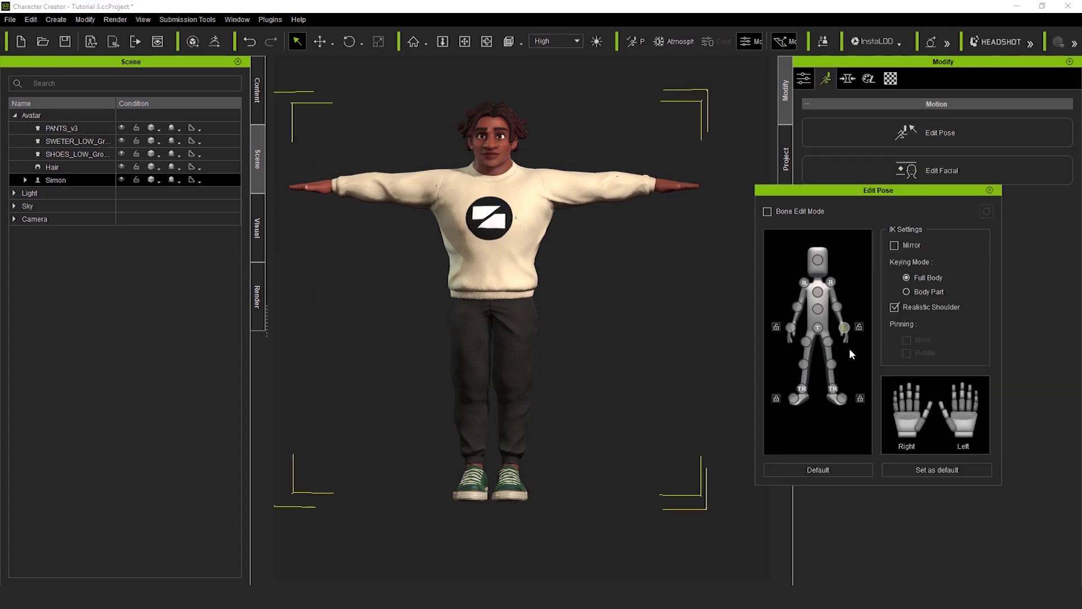
{"action": "left_click", "coordinate": [861, 467]}
{"action": "left_click", "coordinate": [833, 391]}
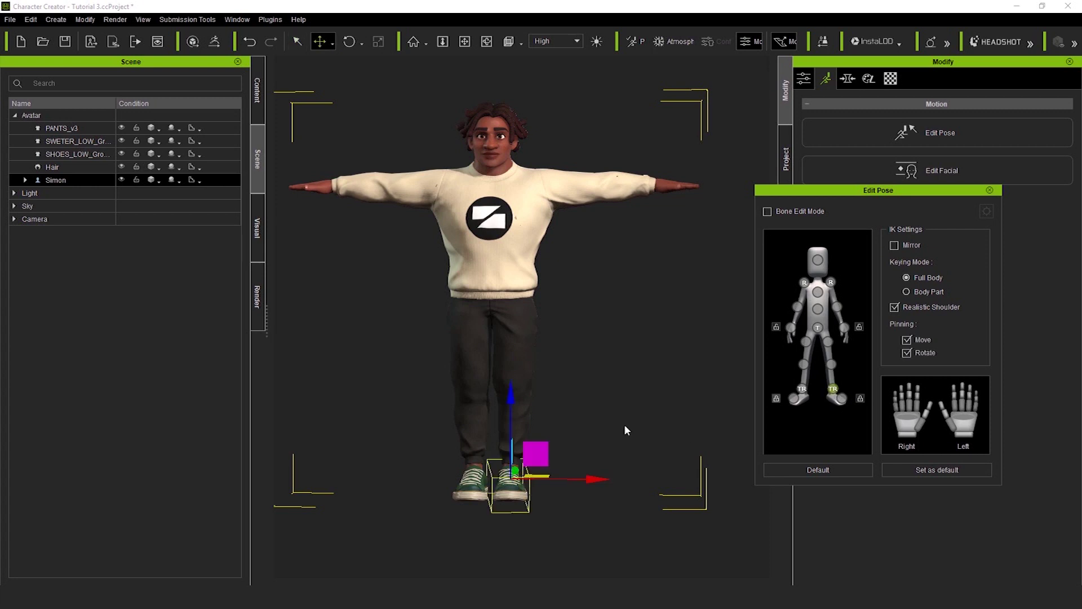
{"action": "middle_click_drag", "start_coordinate": [626, 428], "coordinate": [580, 361]}
{"action": "right_click_drag", "start_coordinate": [580, 360], "coordinate": [895, 379]}
{"action": "right_click_drag", "start_coordinate": [648, 389], "coordinate": [677, 389]}
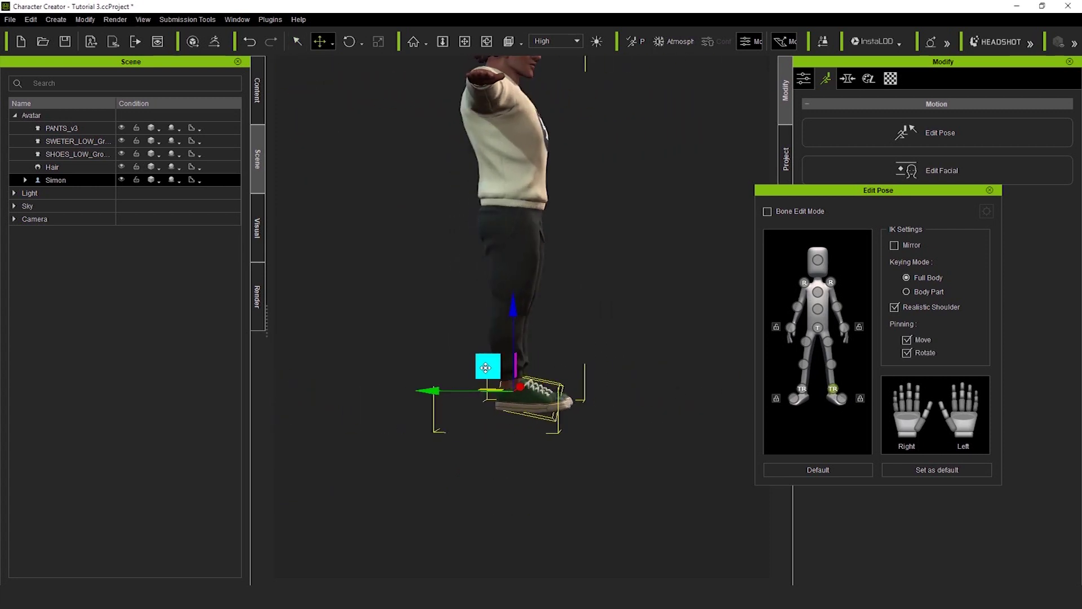
{"action": "left_click_drag", "start_coordinate": [486, 368], "coordinate": [565, 295]}
{"action": "right_click_drag", "start_coordinate": [565, 295], "coordinate": [518, 398]}
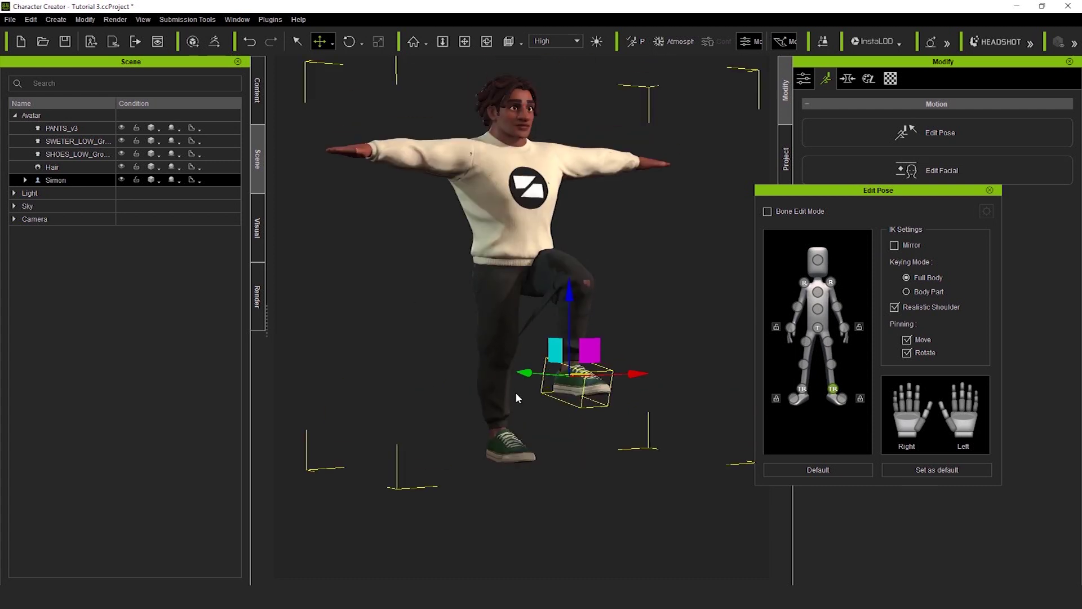
{"action": "scroll", "coordinate": [518, 398], "scroll_direction": "up", "scroll_amount": 6}
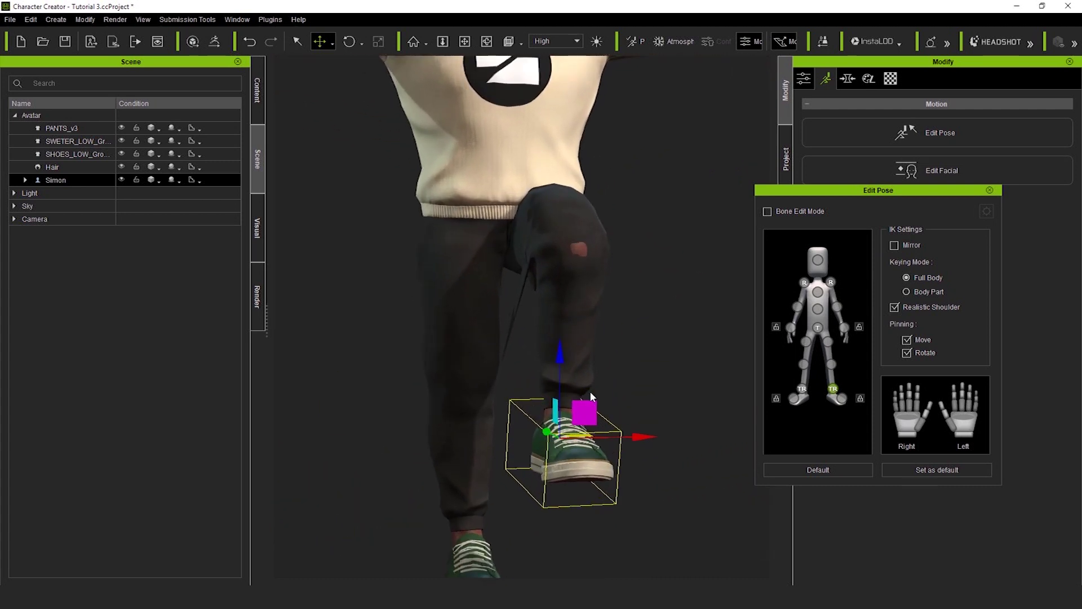
{"action": "left_click", "coordinate": [990, 191]}
Select the pants and start Skin Weights editing on the posed PANTS_v3 mesh
{"action": "left_click", "coordinate": [578, 249]}
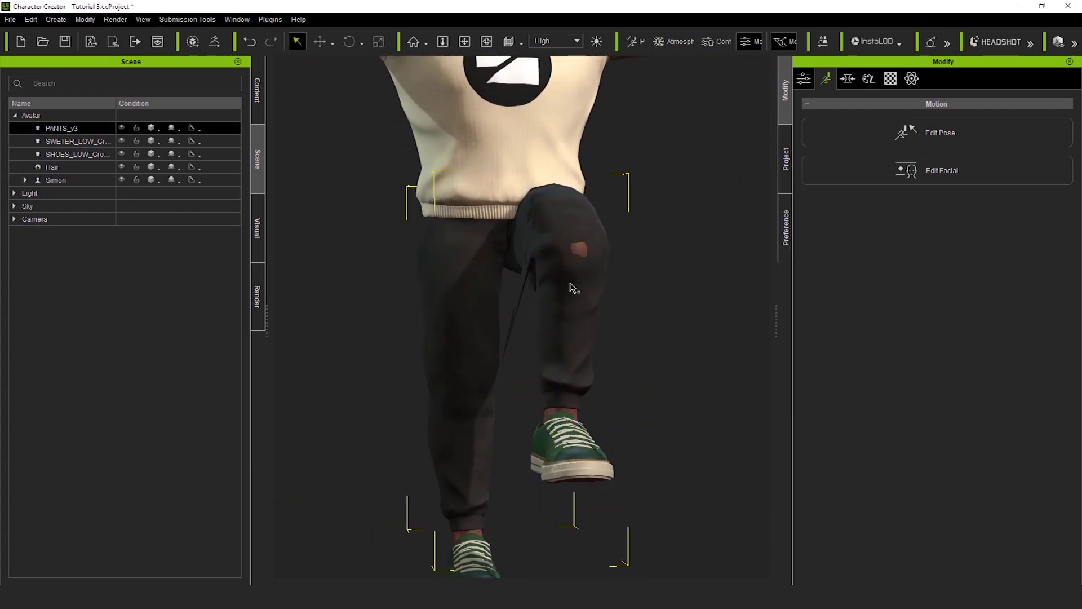
{"action": "right_click_drag", "start_coordinate": [671, 333], "coordinate": [750, 363]}
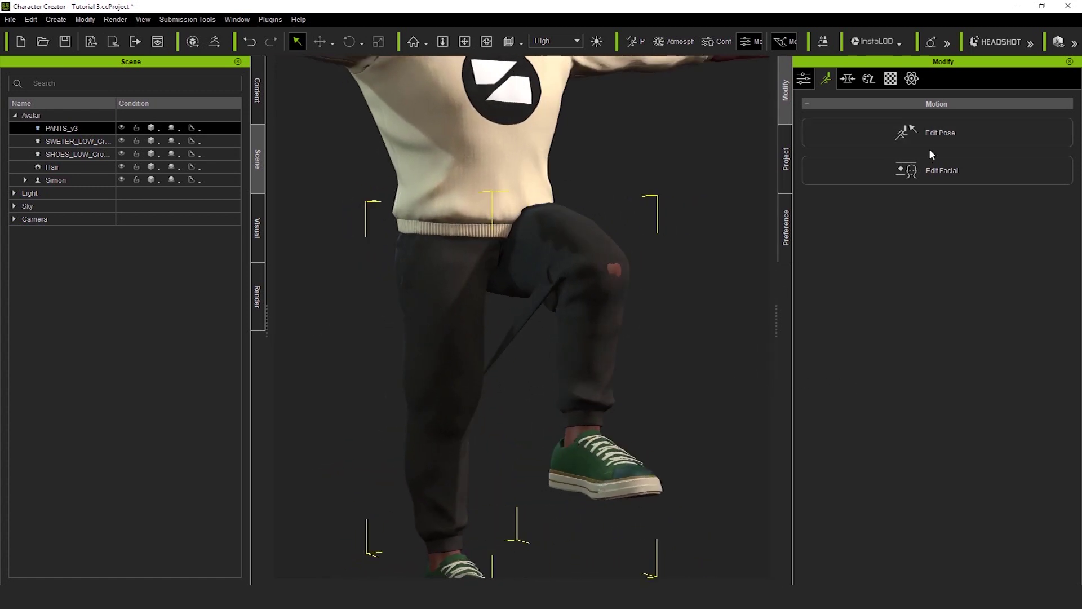
{"action": "left_click", "coordinate": [803, 78]}
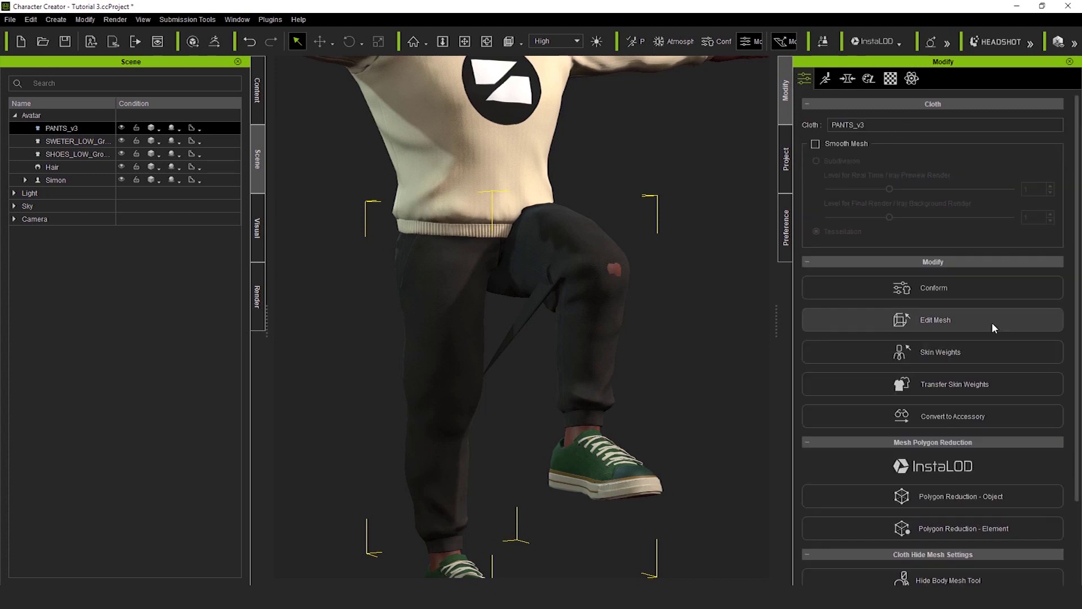
{"action": "left_click", "coordinate": [1001, 354]}
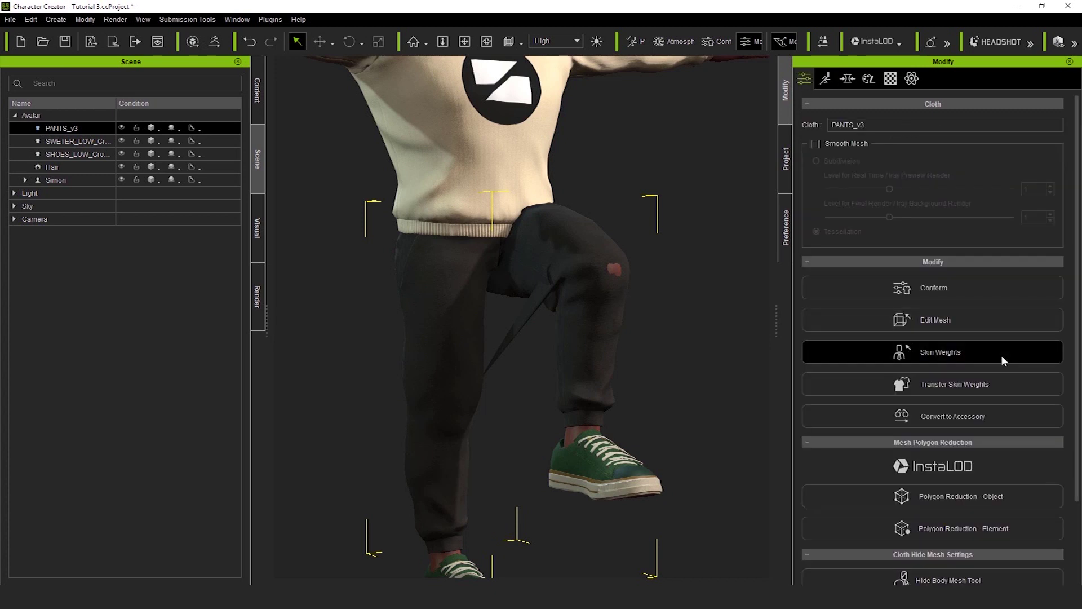
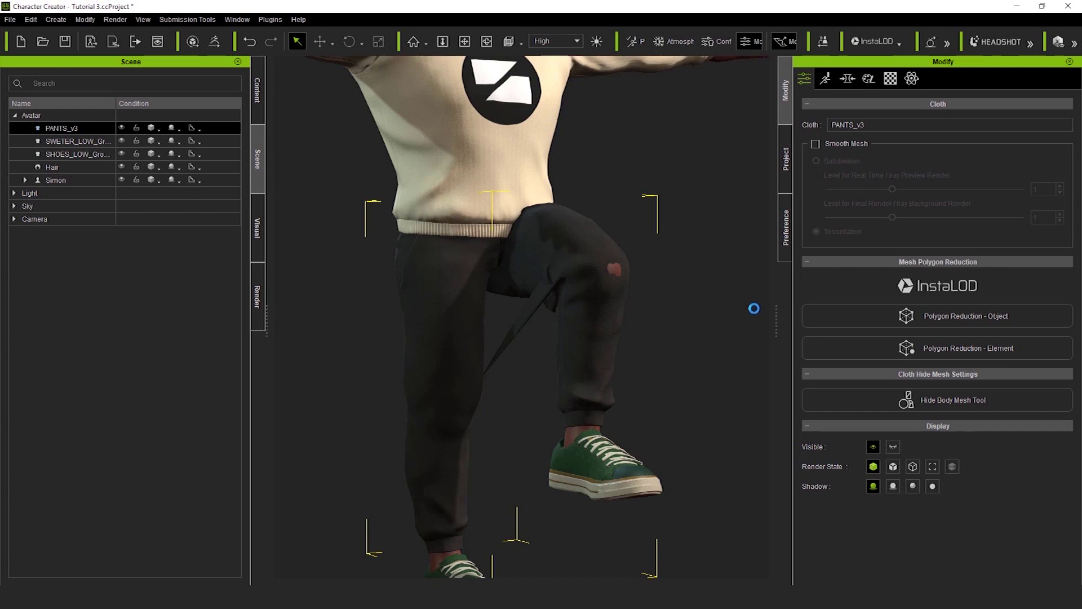
{"action": "scroll", "coordinate": [562, 363], "scroll_direction": "up", "scroll_amount": 2}
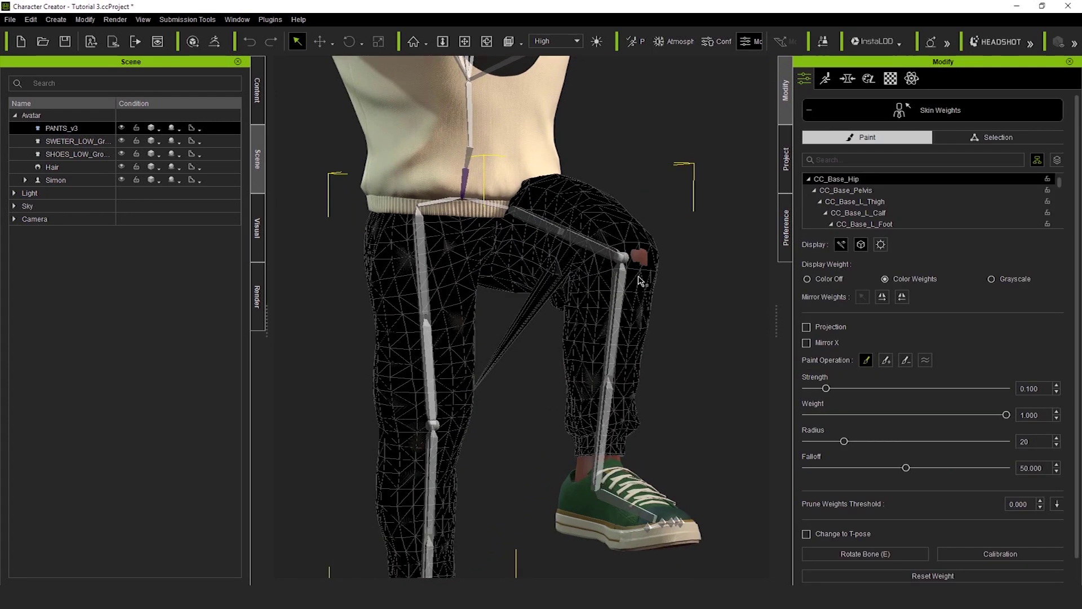
Examine the pants' weight maps for the left and right thigh twist bones around the stretched geometry between the legs
{"action": "left_click", "coordinate": [588, 248]}
{"action": "scroll", "coordinate": [573, 358], "scroll_direction": "up", "scroll_amount": 5}
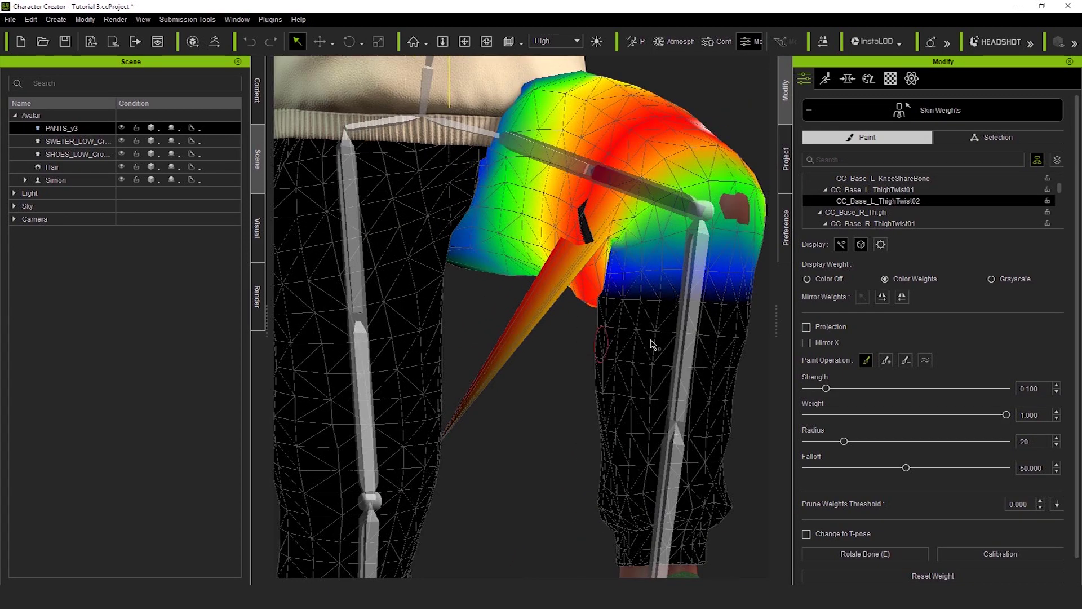
{"action": "right_click_drag", "start_coordinate": [519, 338], "coordinate": [650, 341]}
{"action": "scroll", "coordinate": [488, 208], "scroll_direction": "up", "scroll_amount": 4}
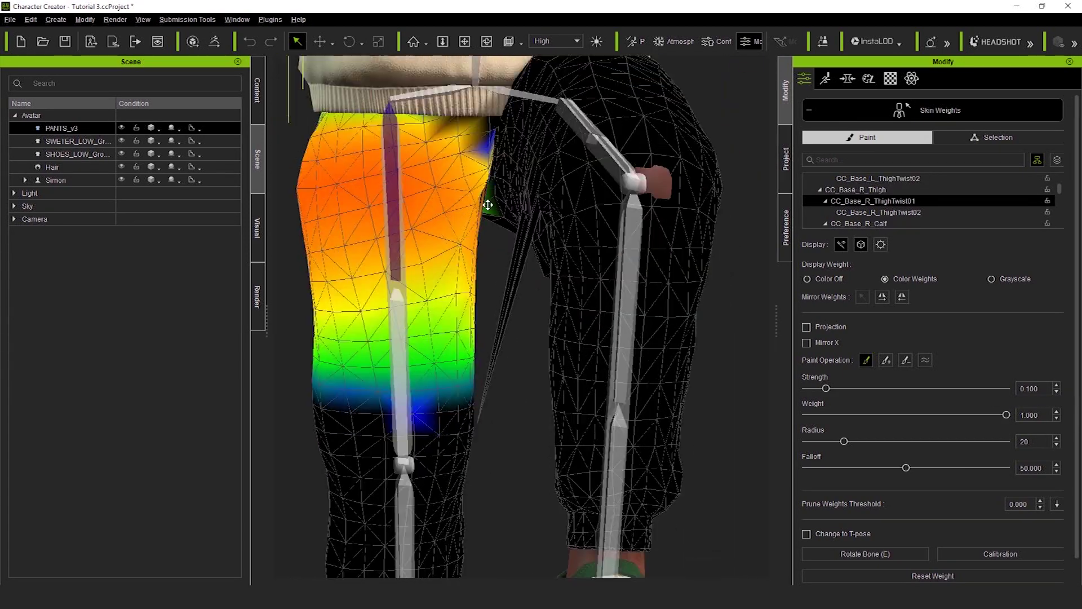
{"action": "right_click_drag", "start_coordinate": [490, 239], "coordinate": [566, 214]}
{"action": "left_click", "coordinate": [393, 332]}
{"action": "scroll", "coordinate": [632, 261], "scroll_direction": "up", "scroll_amount": 3}
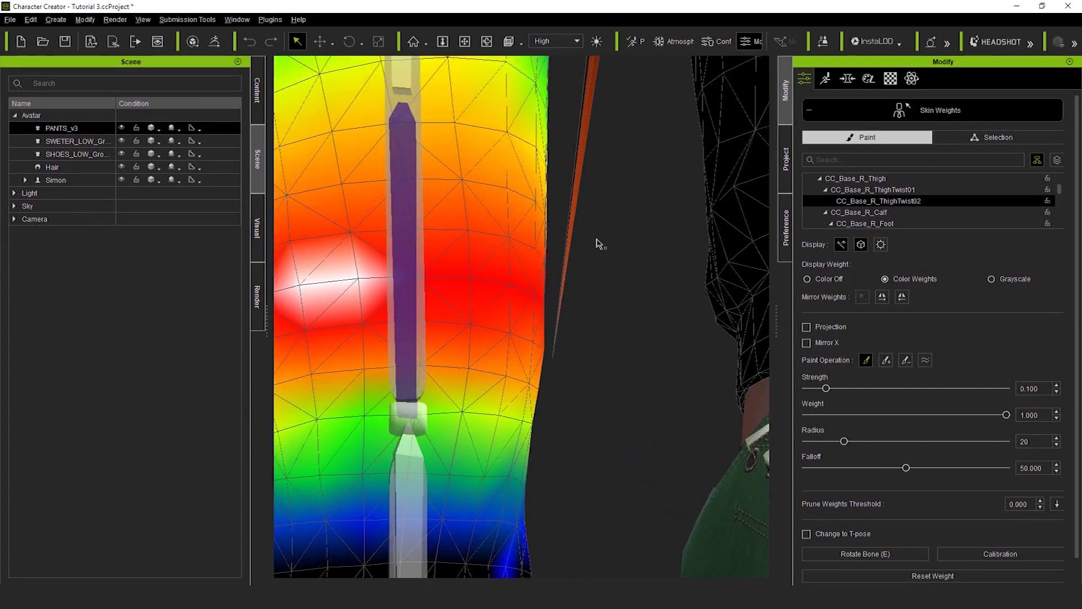
{"action": "scroll", "coordinate": [599, 244], "scroll_direction": "up", "scroll_amount": 5}
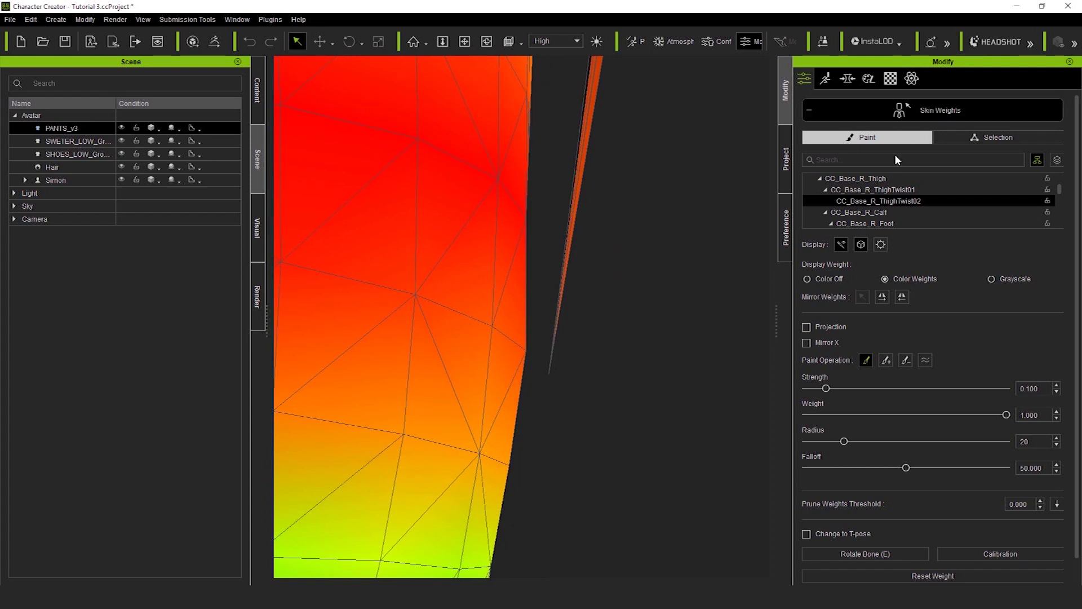
In Selection mode, select the stray vertex at the tip of the stretched geometry and undo the last weight change on it
{"action": "left_click", "coordinate": [997, 137]}
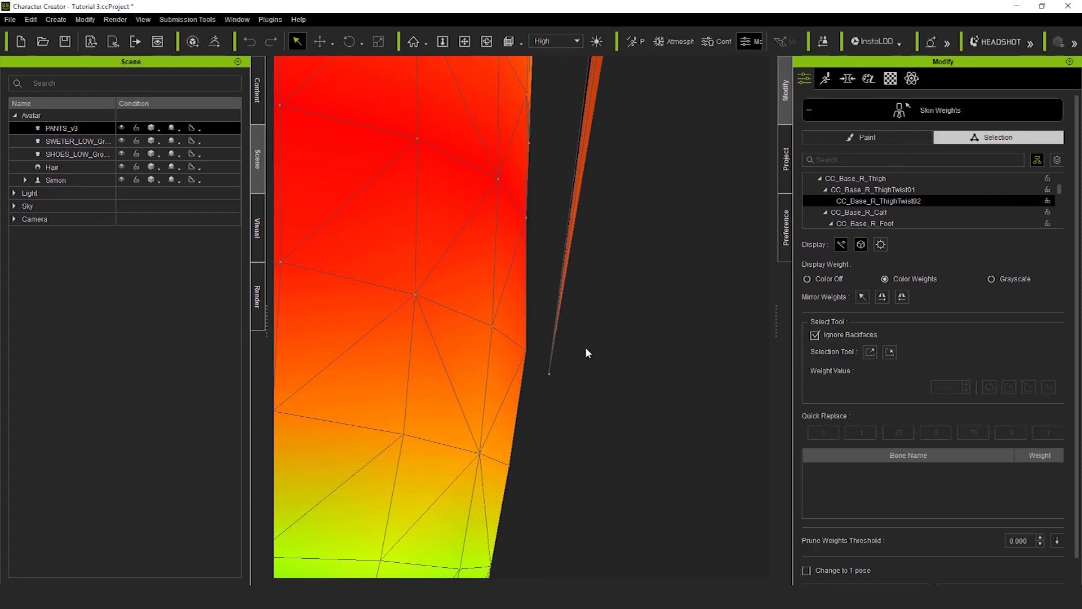
{"action": "left_click_drag", "start_coordinate": [561, 364], "coordinate": [562, 365]}
{"action": "scroll", "coordinate": [705, 317], "scroll_direction": "down", "scroll_amount": 5}
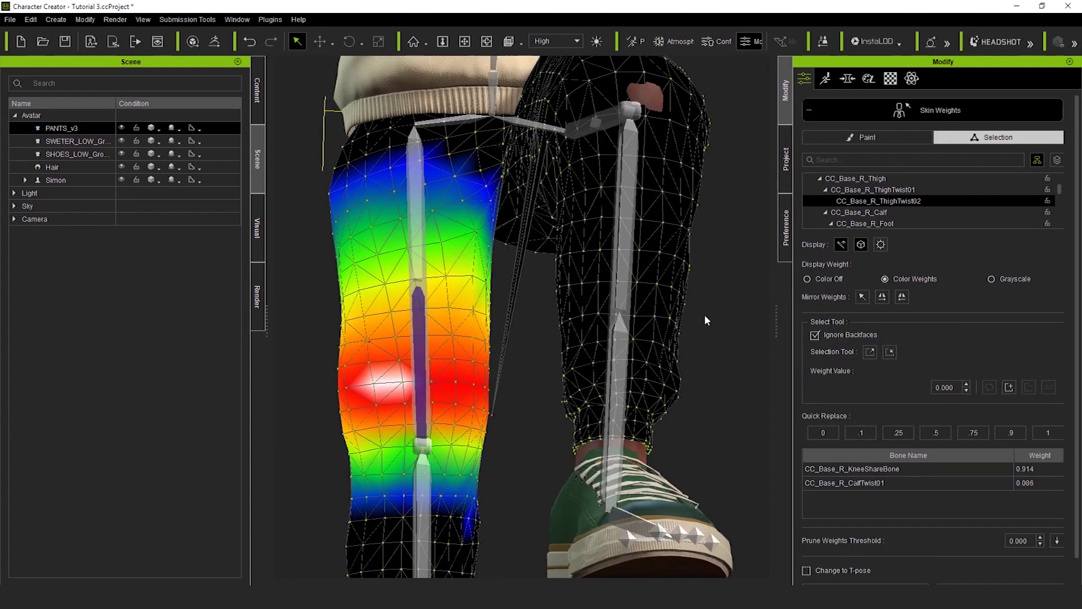
{"action": "key", "text": "ctrl+z"}
Choose the CC_Base_L_ThighTwist02 bone and set the stray vertex's weight on it to 0.9
{"action": "right_click_drag", "start_coordinate": [557, 295], "coordinate": [610, 237]}
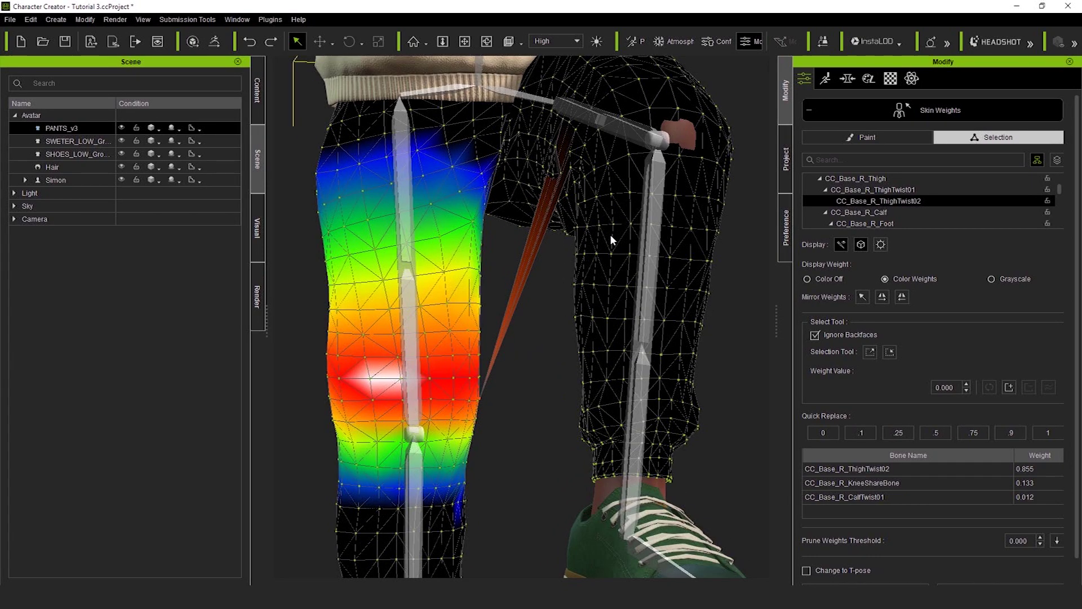
{"action": "left_click", "coordinate": [634, 133]}
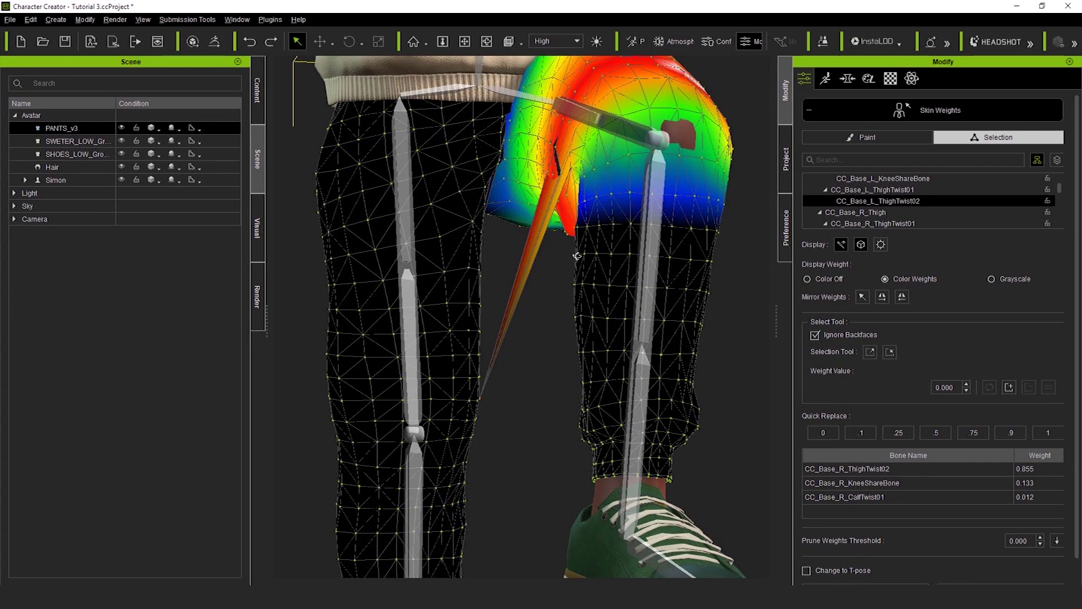
{"action": "scroll", "coordinate": [718, 283], "scroll_direction": "up", "scroll_amount": 2}
{"action": "right_click_drag", "start_coordinate": [719, 283], "coordinate": [558, 304]}
{"action": "scroll", "coordinate": [557, 302], "scroll_direction": "up", "scroll_amount": 3}
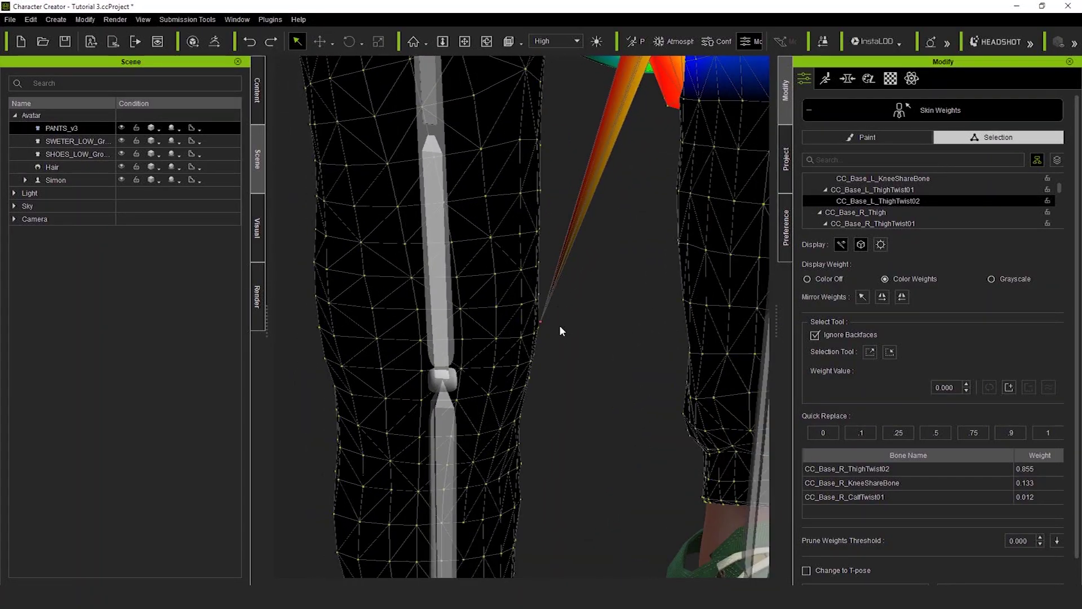
{"action": "left_click", "coordinate": [1005, 433]}
{"action": "scroll", "coordinate": [652, 305], "scroll_direction": "down", "scroll_amount": 3}
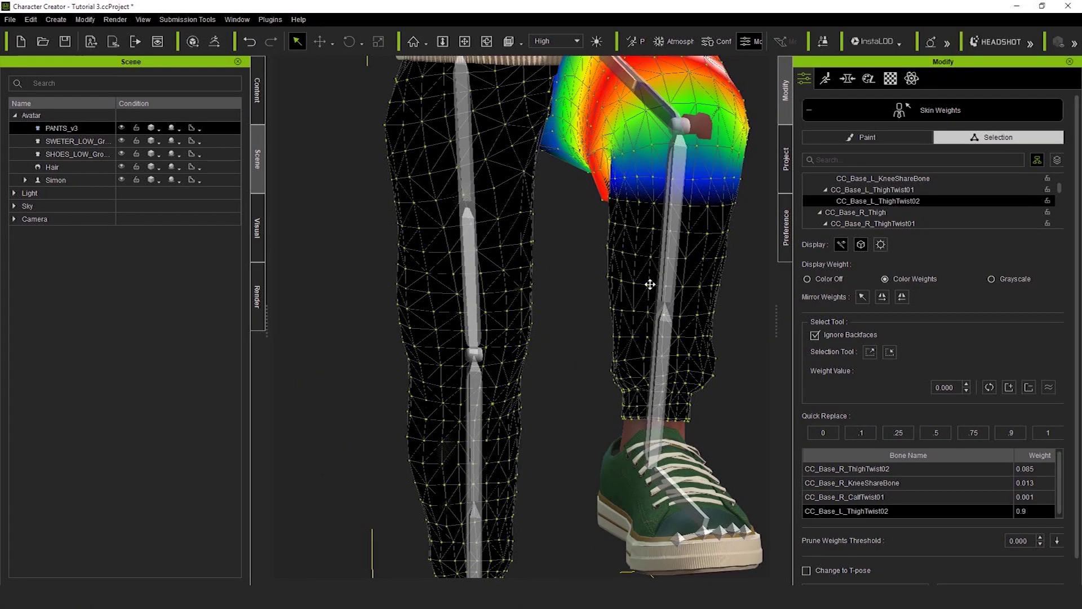
Raise the relocated vertex's CC_Base_L_ThighTwist02 weight to 1 so that only the left thigh bone influences it
{"action": "right_click_drag", "start_coordinate": [650, 285], "coordinate": [780, 321]}
{"action": "middle_click_drag", "start_coordinate": [715, 263], "coordinate": [565, 355]}
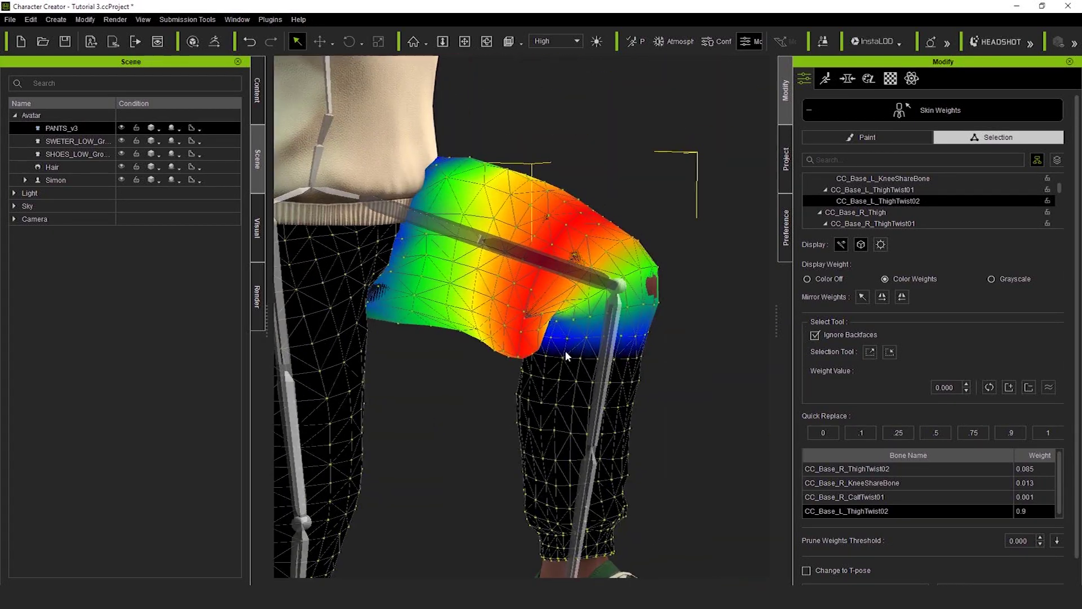
{"action": "scroll", "coordinate": [633, 379], "scroll_direction": "up", "scroll_amount": 3}
{"action": "scroll", "coordinate": [615, 393], "scroll_direction": "up", "scroll_amount": 1}
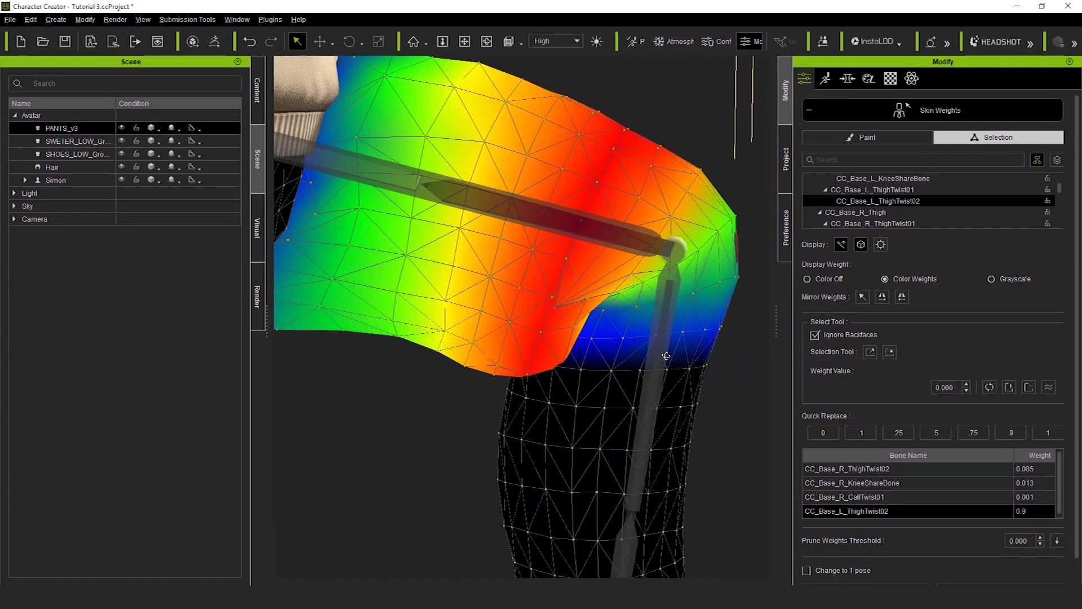
{"action": "right_click_drag", "start_coordinate": [666, 357], "coordinate": [609, 357]}
{"action": "scroll", "coordinate": [609, 358], "scroll_direction": "up", "scroll_amount": 3}
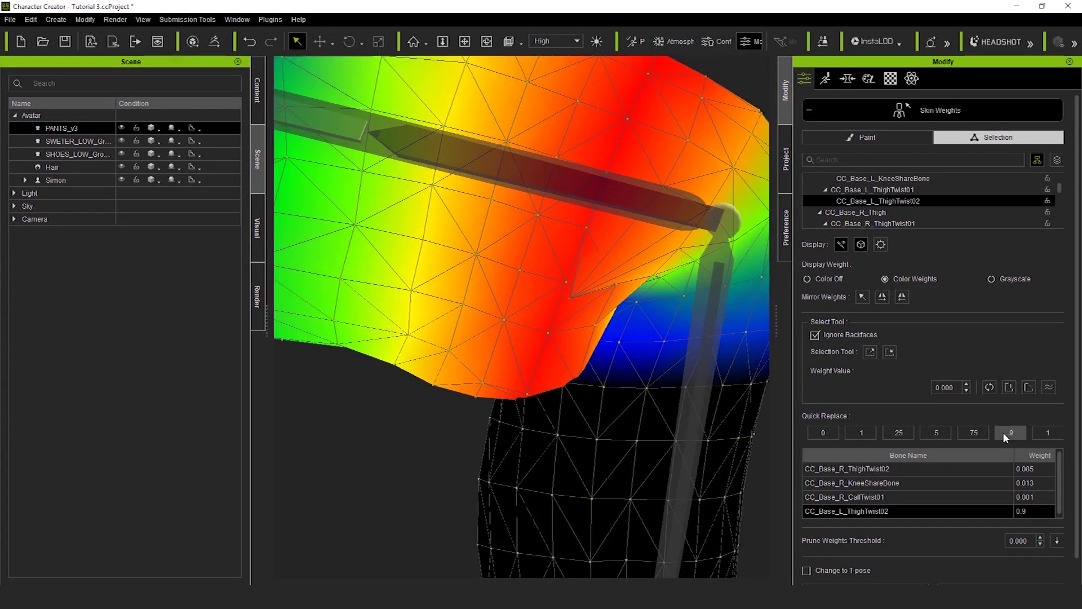
{"action": "left_click", "coordinate": [974, 434]}
{"action": "left_click", "coordinate": [1048, 433]}
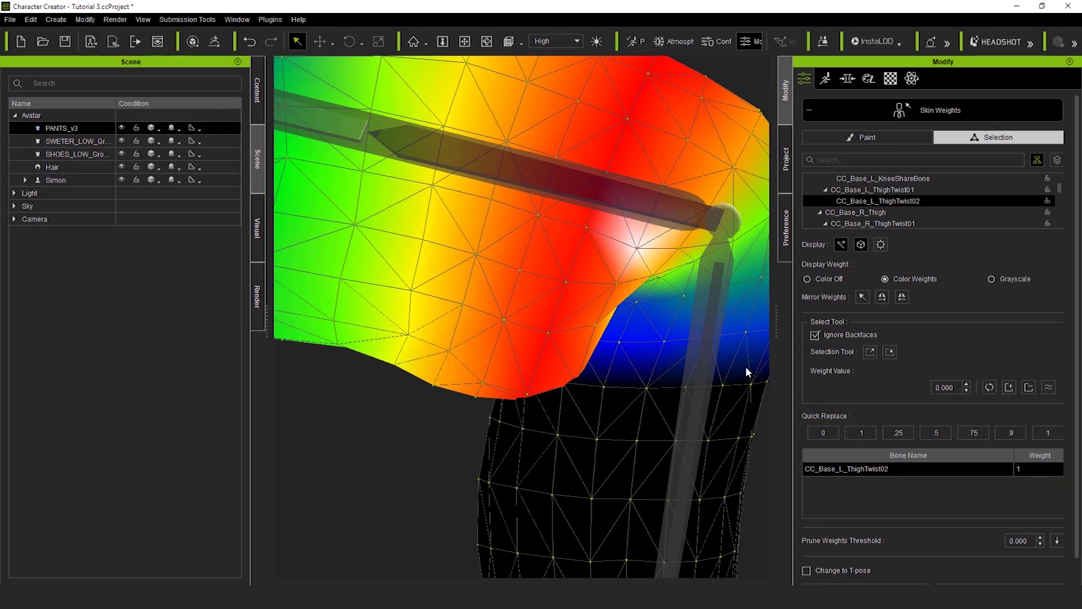
Set the selected pants vertex's CC_Base_L_ThighTwist02 weight to 0.9 and inspect the deformed leg from the front
{"action": "left_click", "coordinate": [1011, 433]}
{"action": "scroll", "coordinate": [640, 372], "scroll_direction": "down", "scroll_amount": 3}
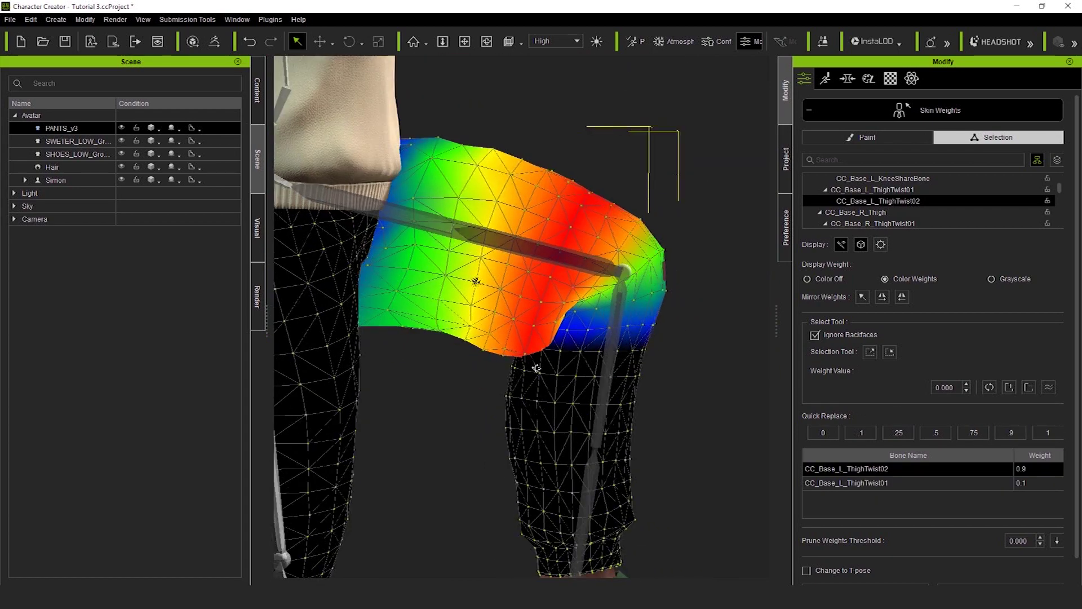
{"action": "right_click_drag", "start_coordinate": [536, 367], "coordinate": [413, 352]}
{"action": "middle_click_drag", "start_coordinate": [510, 344], "coordinate": [603, 337]}
{"action": "right_click_drag", "start_coordinate": [603, 337], "coordinate": [583, 366]}
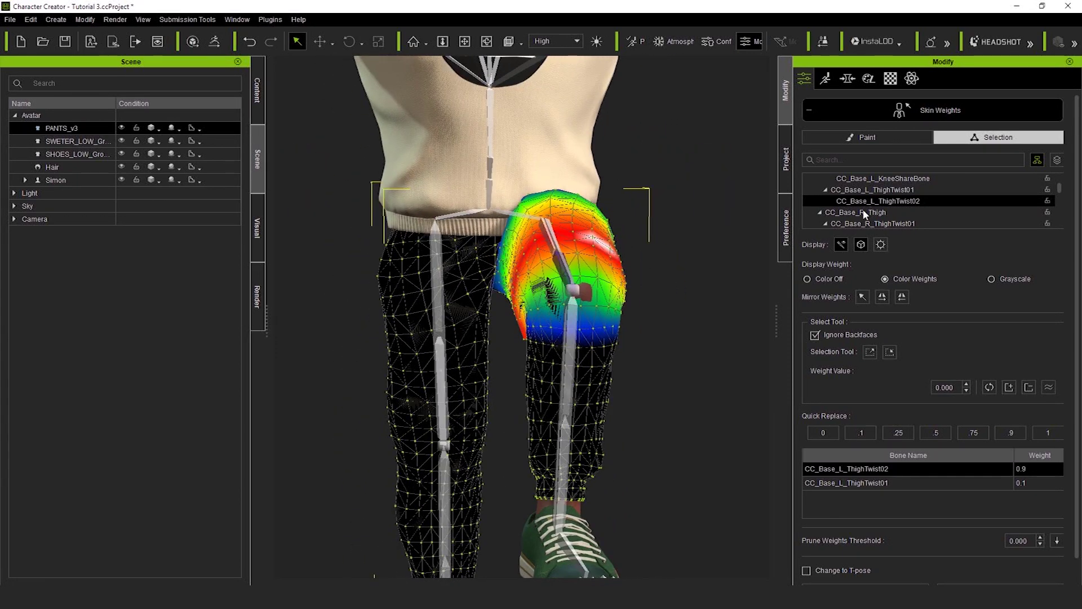
Open Edit Pose and return the character to its default pose
{"action": "left_click", "coordinate": [825, 81]}
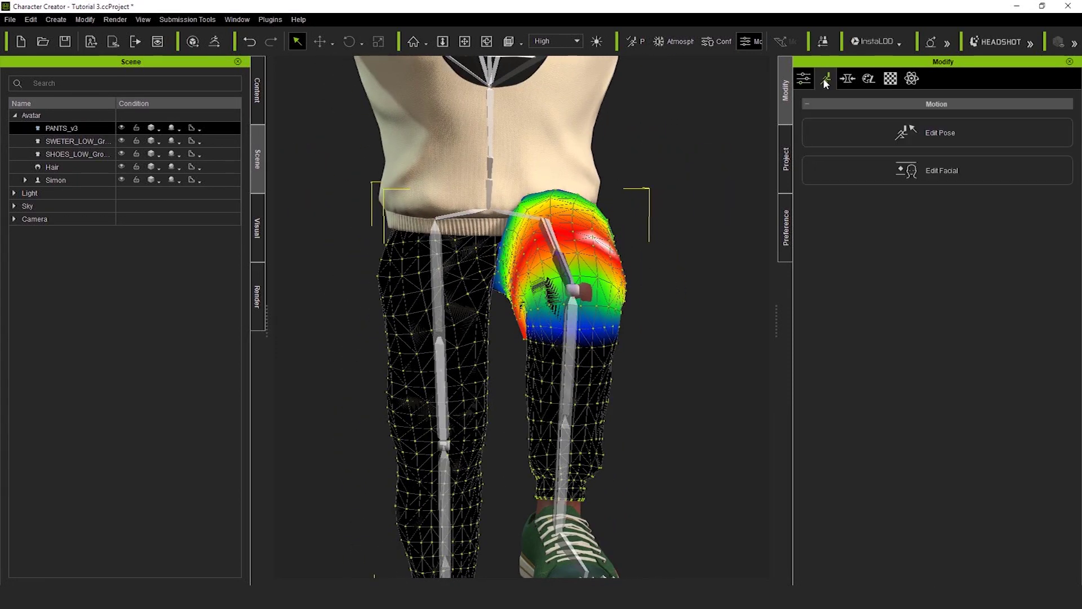
{"action": "left_click", "coordinate": [938, 135]}
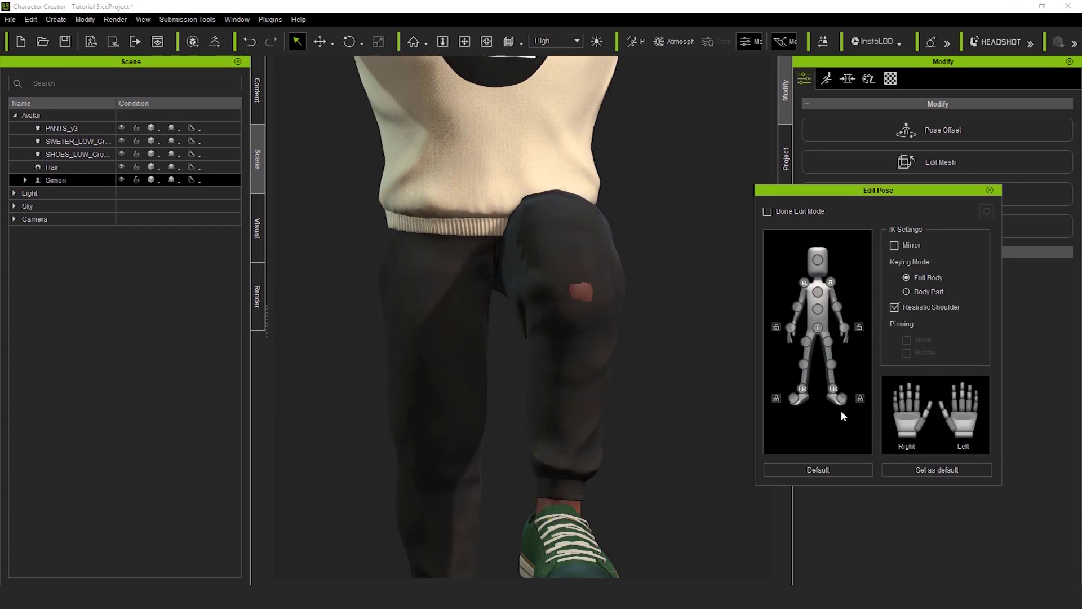
{"action": "left_click", "coordinate": [840, 468]}
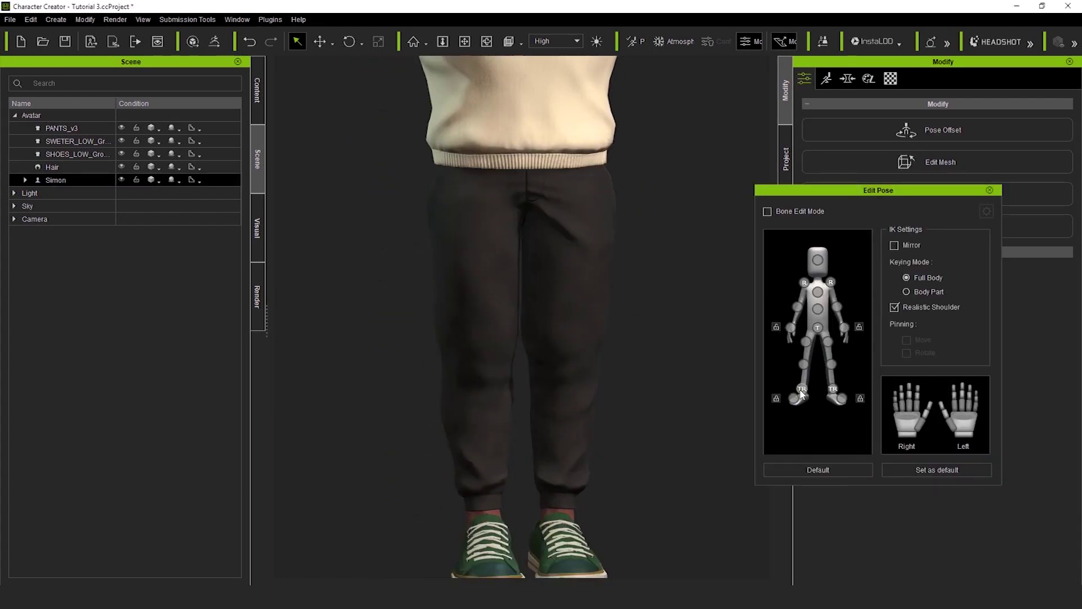
Raise the character's right foot to test how the pants bend, and restore the default pose
{"action": "left_click", "coordinate": [800, 391]}
{"action": "right_click_drag", "start_coordinate": [683, 330], "coordinate": [562, 431]}
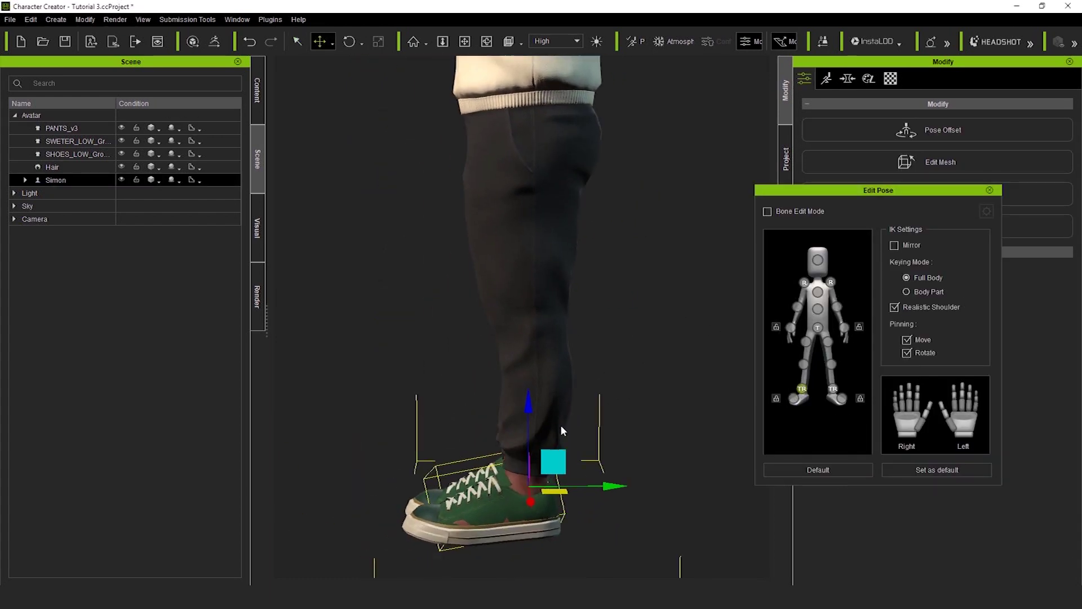
{"action": "left_click_drag", "start_coordinate": [553, 454], "coordinate": [408, 288]}
{"action": "right_click_drag", "start_coordinate": [402, 318], "coordinate": [507, 326]}
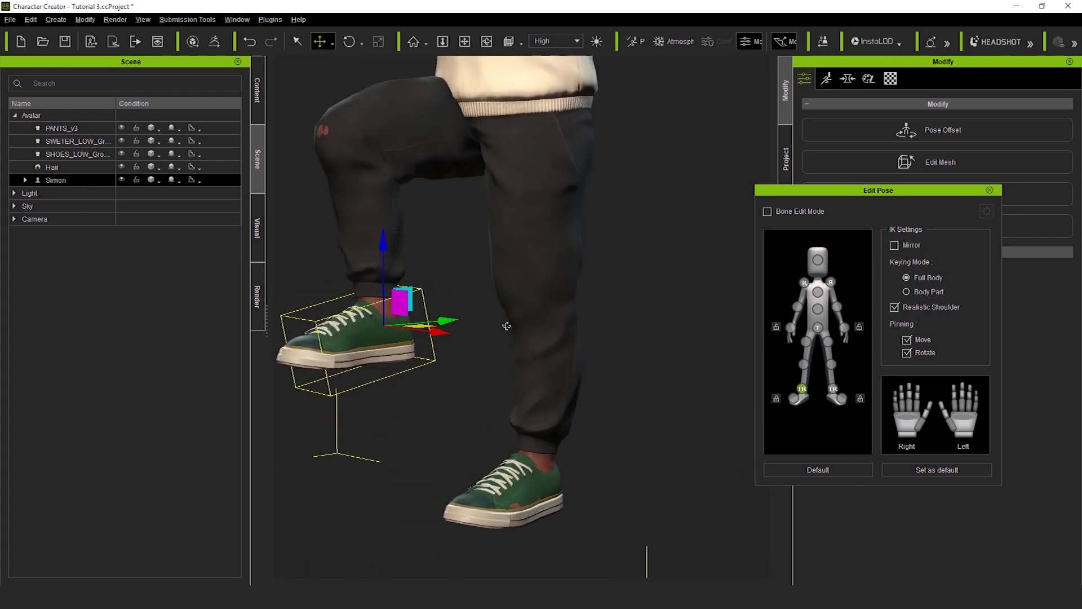
{"action": "left_click", "coordinate": [817, 469]}
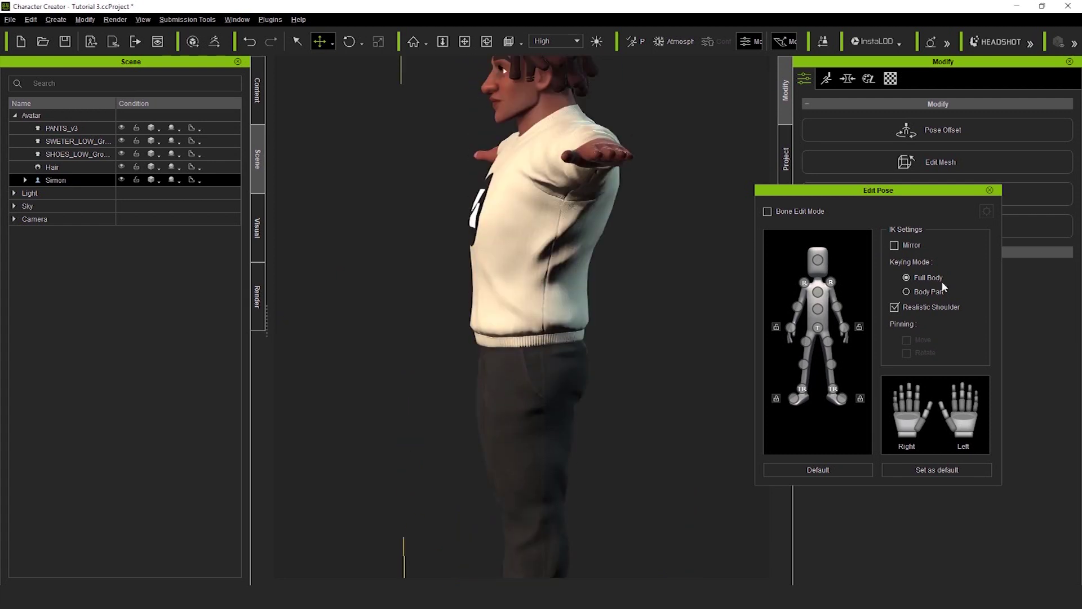
Rotate the left shoulder to test the sweater's deformation, restore the default pose and close Edit Pose
{"action": "right_click_drag", "start_coordinate": [620, 327], "coordinate": [930, 323]}
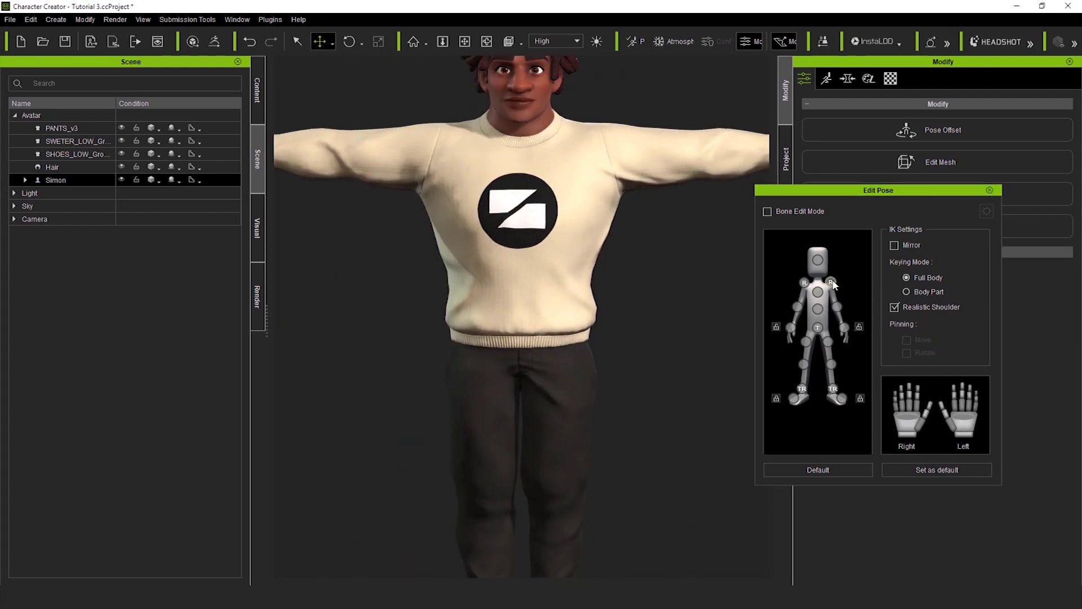
{"action": "left_click", "coordinate": [831, 282]}
{"action": "key", "text": "Home"}
{"action": "key", "text": "e"}
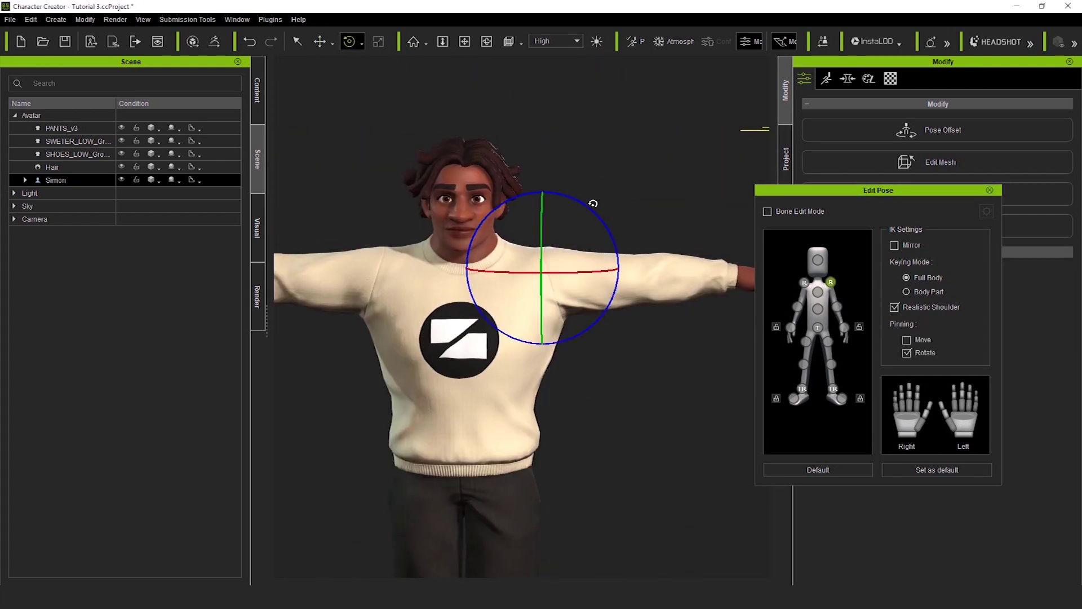
{"action": "left_click_drag", "start_coordinate": [600, 219], "coordinate": [618, 246]}
{"action": "right_click_drag", "start_coordinate": [618, 246], "coordinate": [640, 333]}
{"action": "left_click", "coordinate": [841, 464]}
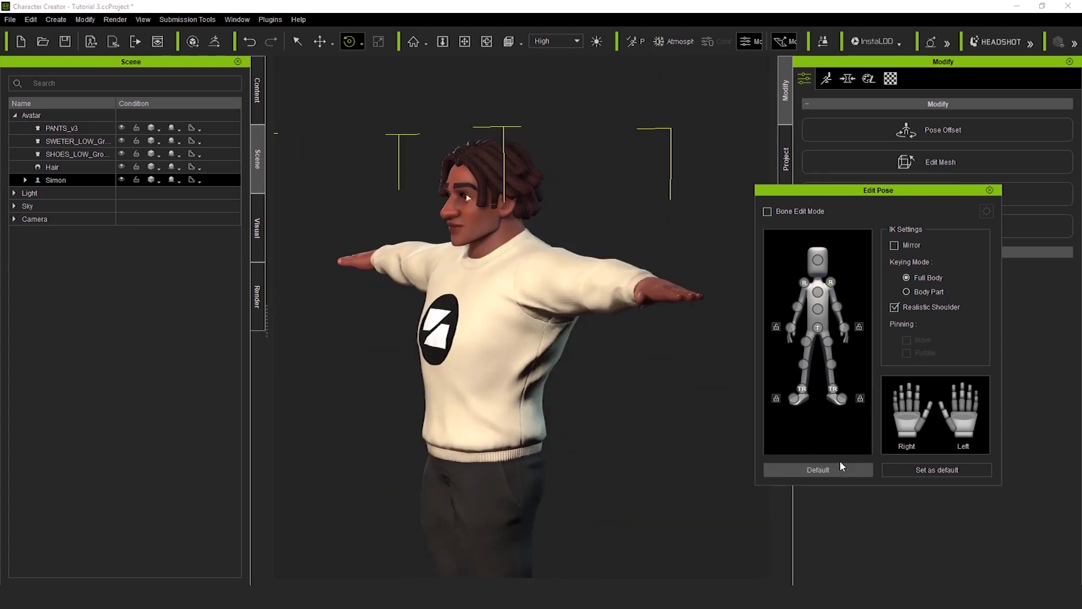
{"action": "left_click", "coordinate": [990, 191]}
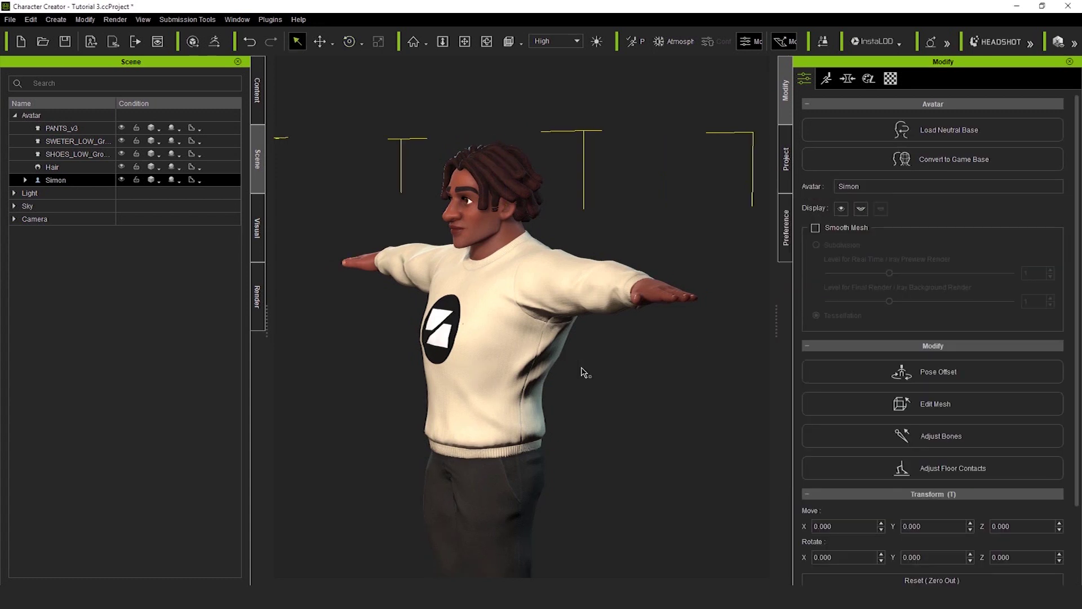
Select the Hair object on the character's head and delete it
{"action": "scroll", "coordinate": [580, 372], "scroll_direction": "down", "scroll_amount": 3}
{"action": "left_click", "coordinate": [641, 316]}
{"action": "scroll", "coordinate": [507, 312], "scroll_direction": "down", "scroll_amount": 3}
{"action": "right_click_drag", "start_coordinate": [364, 313], "coordinate": [663, 356]}
{"action": "left_click", "coordinate": [540, 155]}
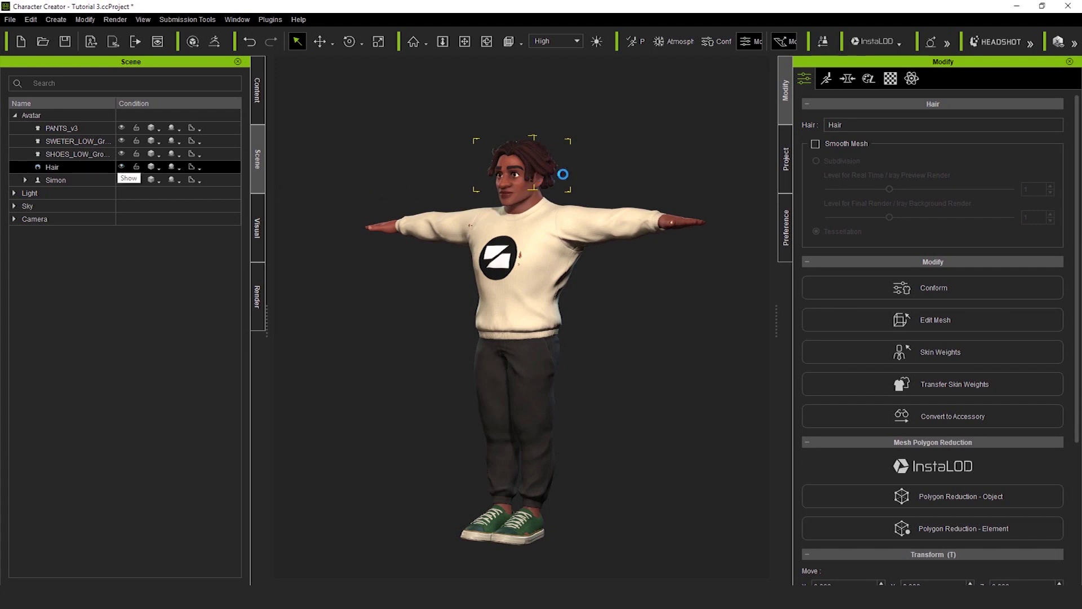
{"action": "key", "text": "Delete"}
Open the avatar's Cloth Layer Settings and confirm collision order 9 for the sweater
{"action": "left_click", "coordinate": [542, 272]}
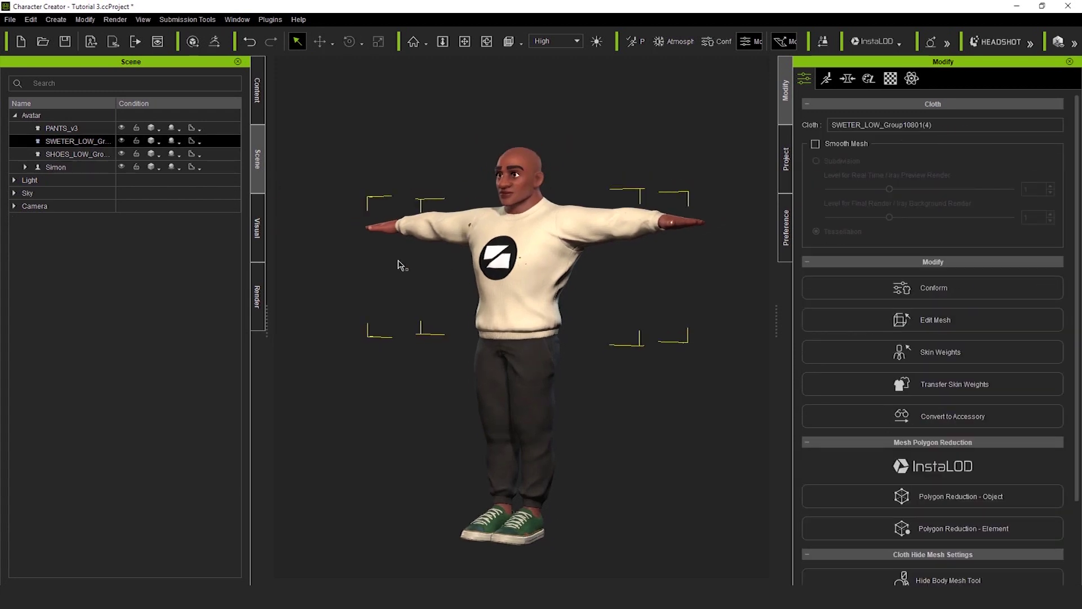
{"action": "right_click_drag", "start_coordinate": [399, 265], "coordinate": [566, 297]}
{"action": "left_click", "coordinate": [212, 235]}
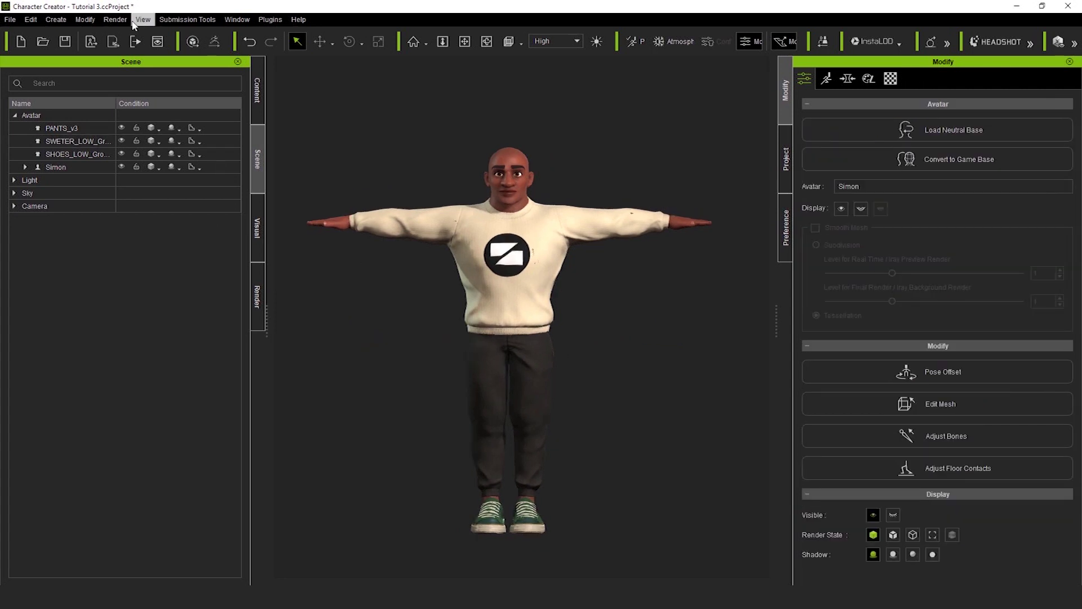
{"action": "left_click", "coordinate": [93, 23]}
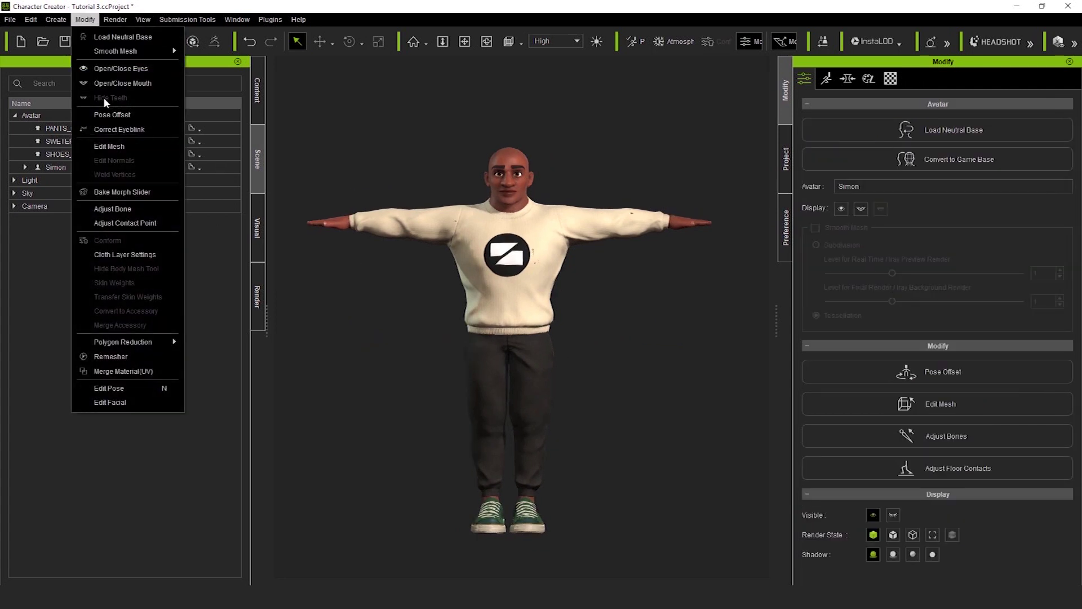
{"action": "left_click", "coordinate": [122, 254]}
{"action": "left_click_drag", "start_coordinate": [534, 169], "coordinate": [209, 161]}
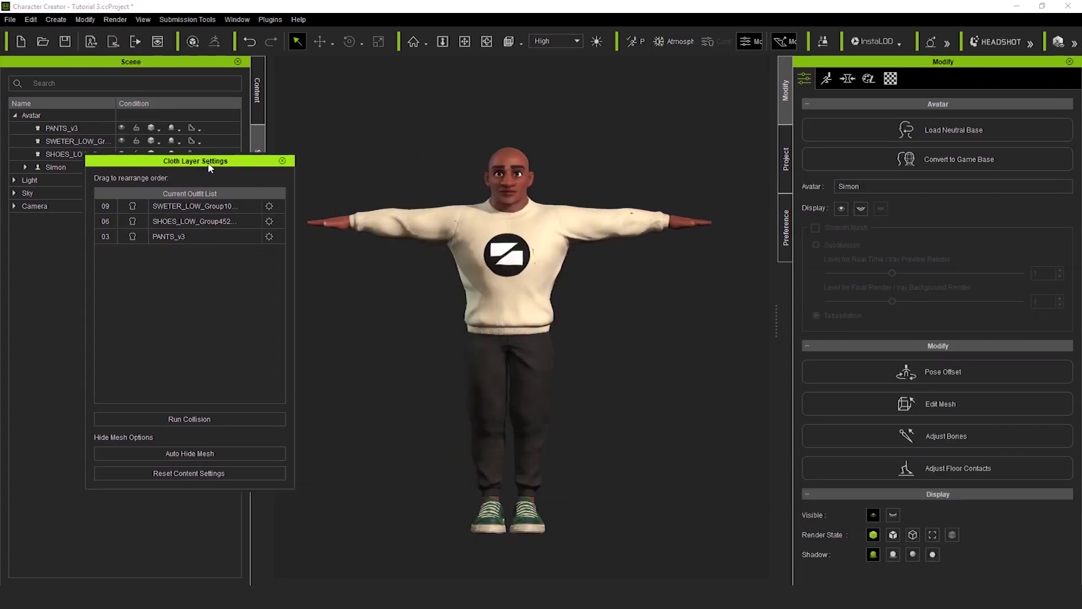
{"action": "left_click", "coordinate": [268, 206]}
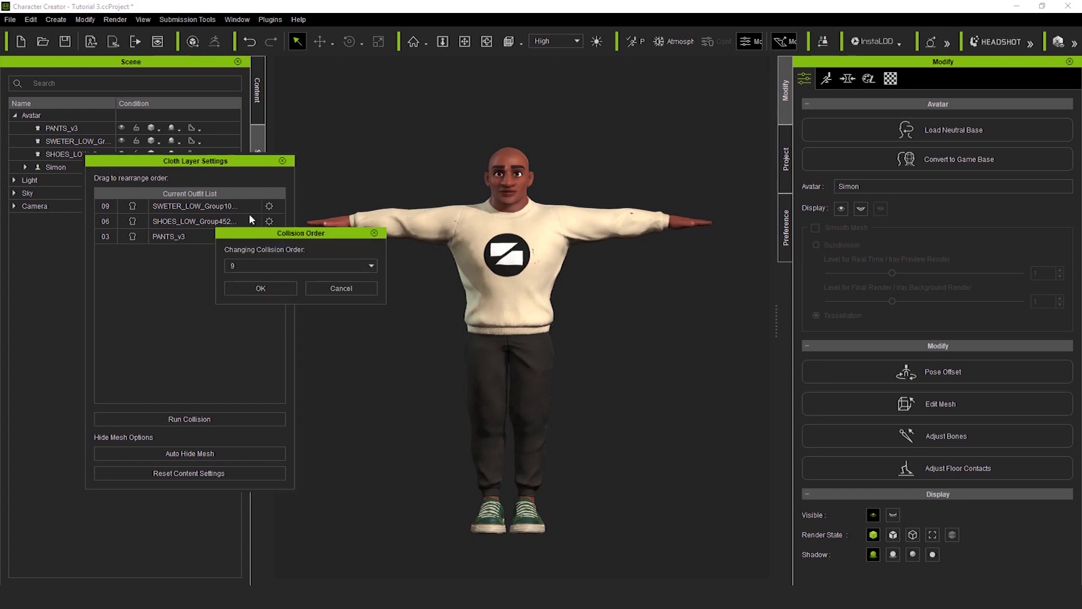
{"action": "left_click", "coordinate": [279, 289]}
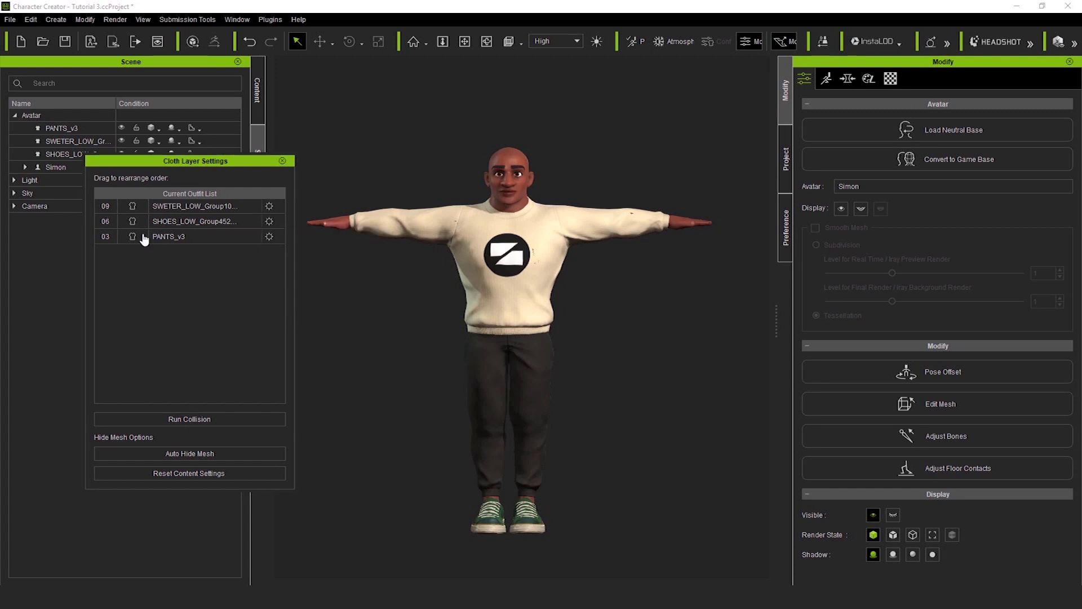
Set the collision order of the shoes to 1 and of PANTS_v3 to 6
{"action": "left_click", "coordinate": [270, 222]}
{"action": "left_click", "coordinate": [370, 266]}
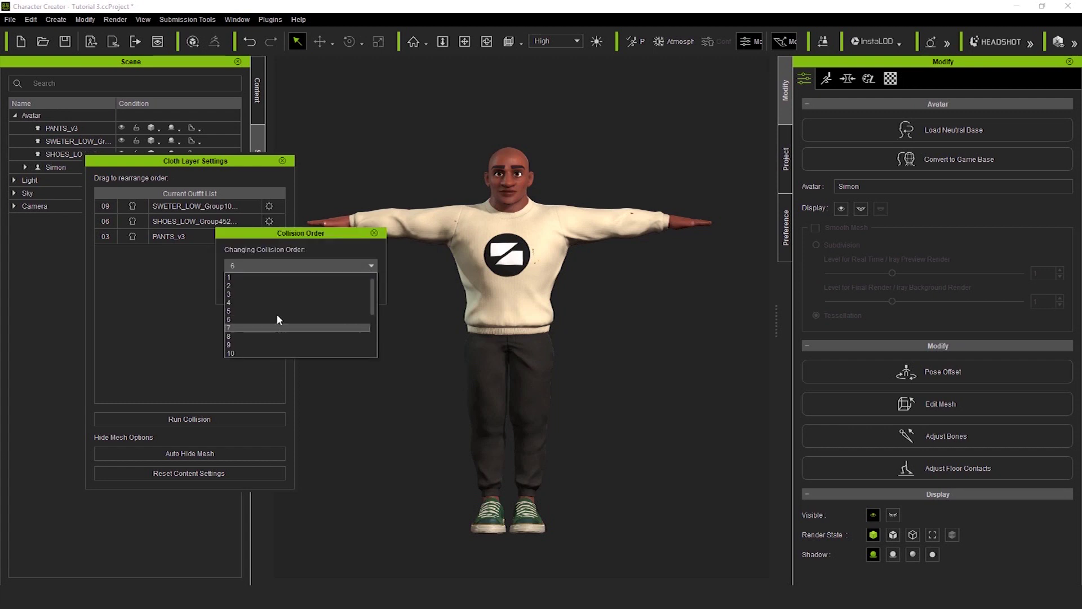
{"action": "left_click", "coordinate": [269, 277]}
{"action": "left_click", "coordinate": [262, 289]}
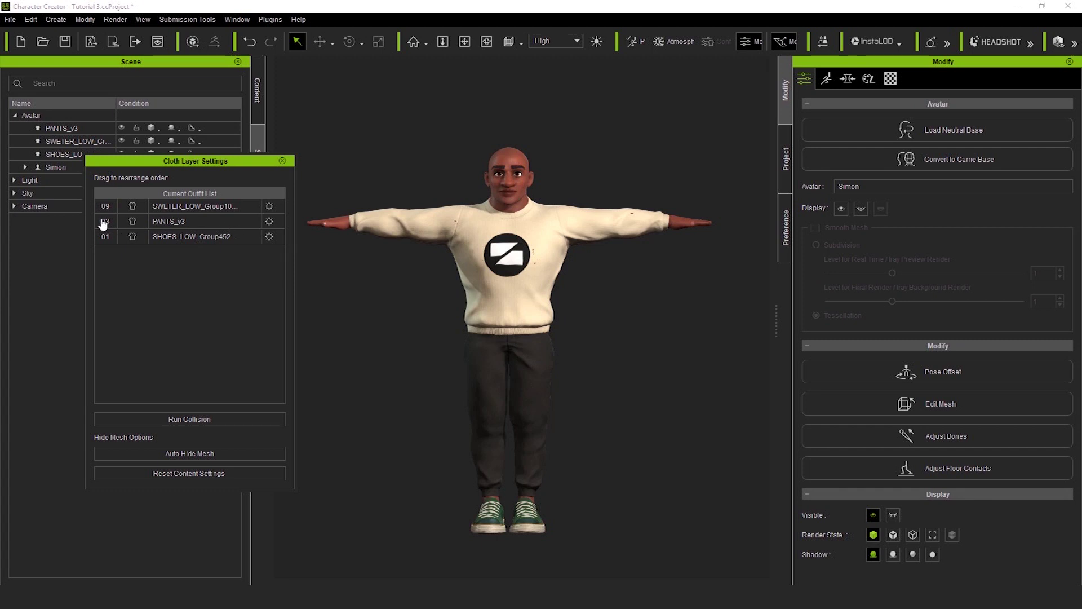
{"action": "left_click", "coordinate": [270, 222]}
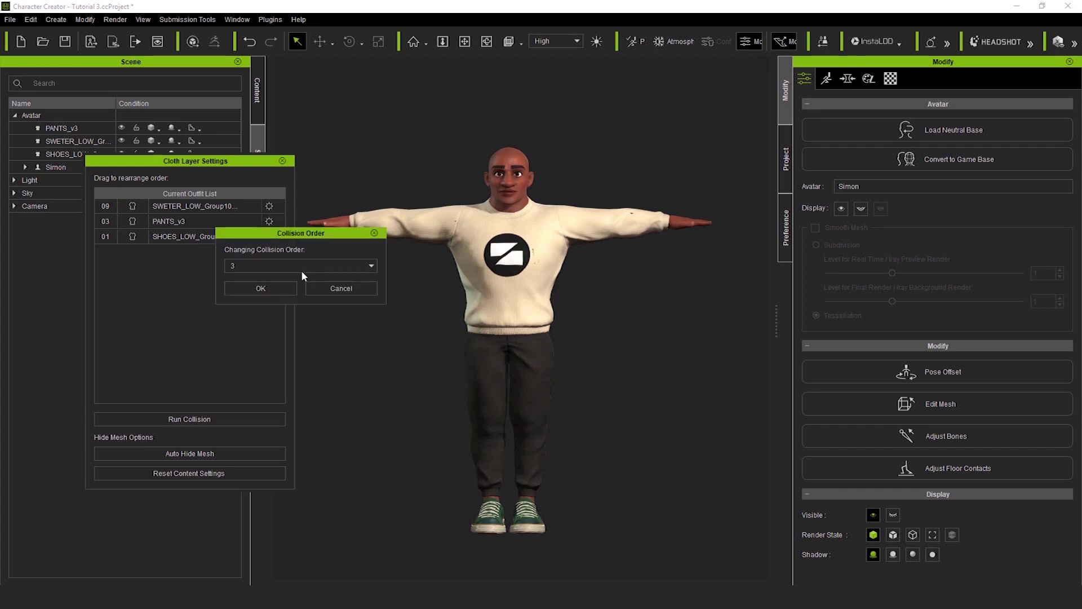
{"action": "left_click", "coordinate": [370, 263]}
{"action": "left_click", "coordinate": [245, 319]}
{"action": "left_click", "coordinate": [268, 289]}
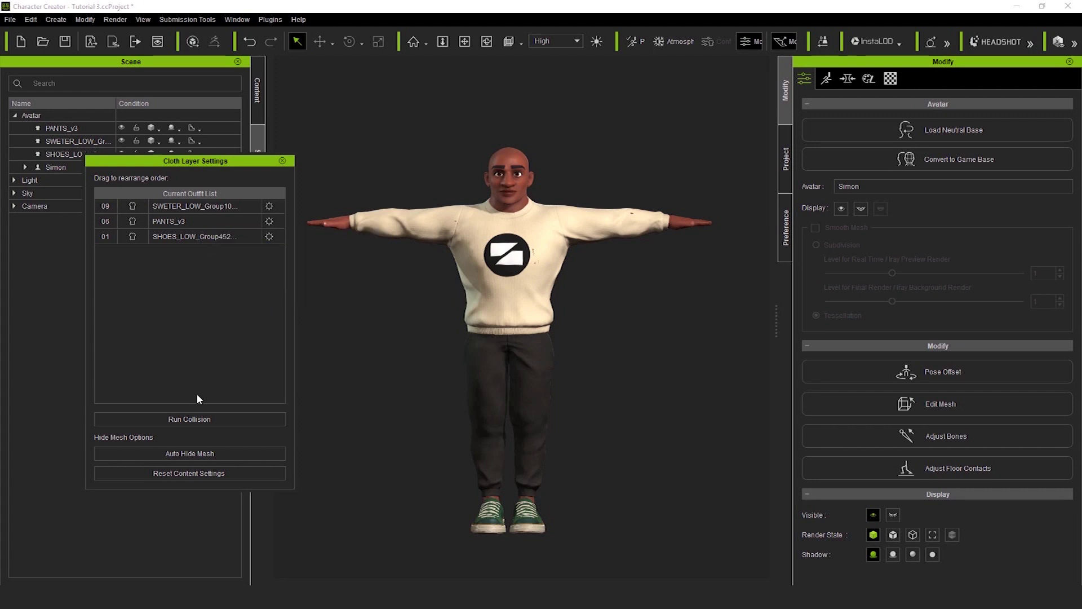
Run Auto Hide Mesh to hide the body beneath the clothing and close the Cloth Layer Settings
{"action": "left_click", "coordinate": [201, 454]}
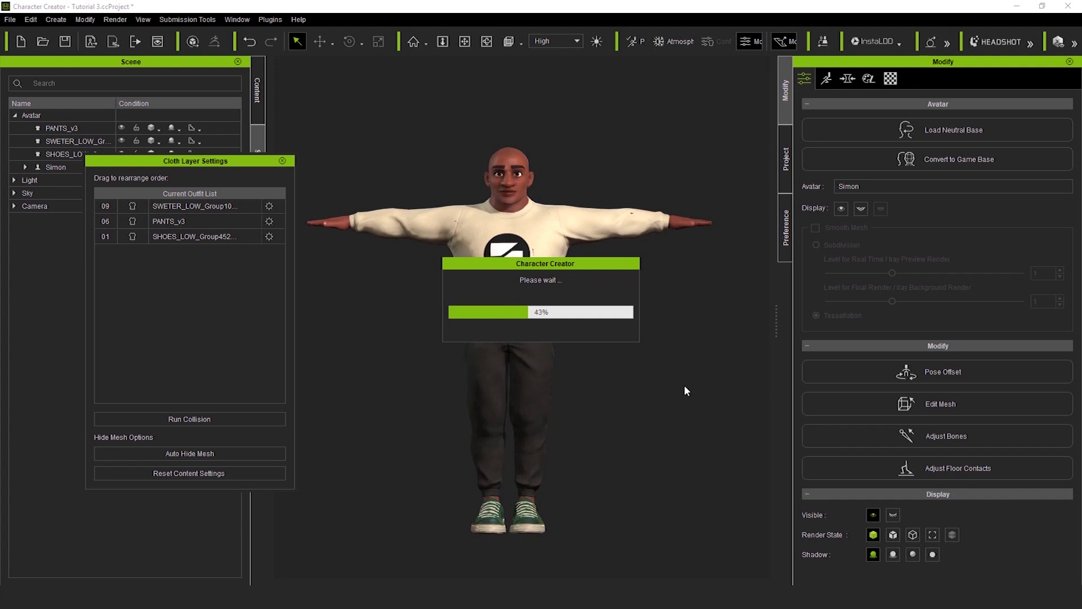
{"action": "left_click", "coordinate": [282, 161]}
{"action": "right_click_drag", "start_coordinate": [565, 317], "coordinate": [449, 355]}
Inspect the body mesh beneath PANTS_v3 in wireframe, return the pants to Normal display, and toggle the sweater's visibility
{"action": "left_click", "coordinate": [77, 140]}
{"action": "left_click", "coordinate": [81, 128]}
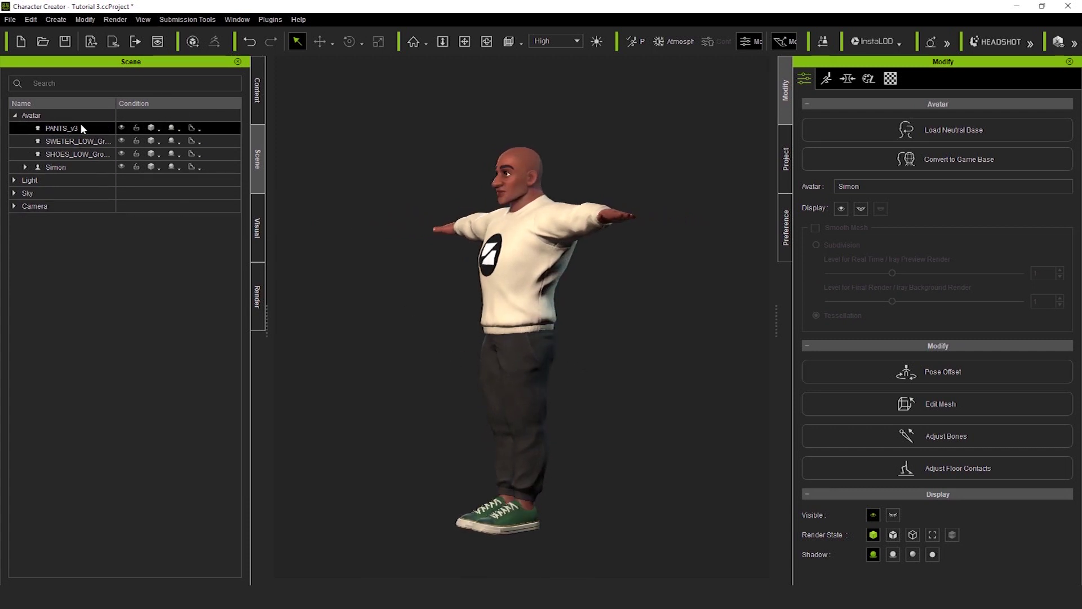
{"action": "left_click", "coordinate": [159, 131]}
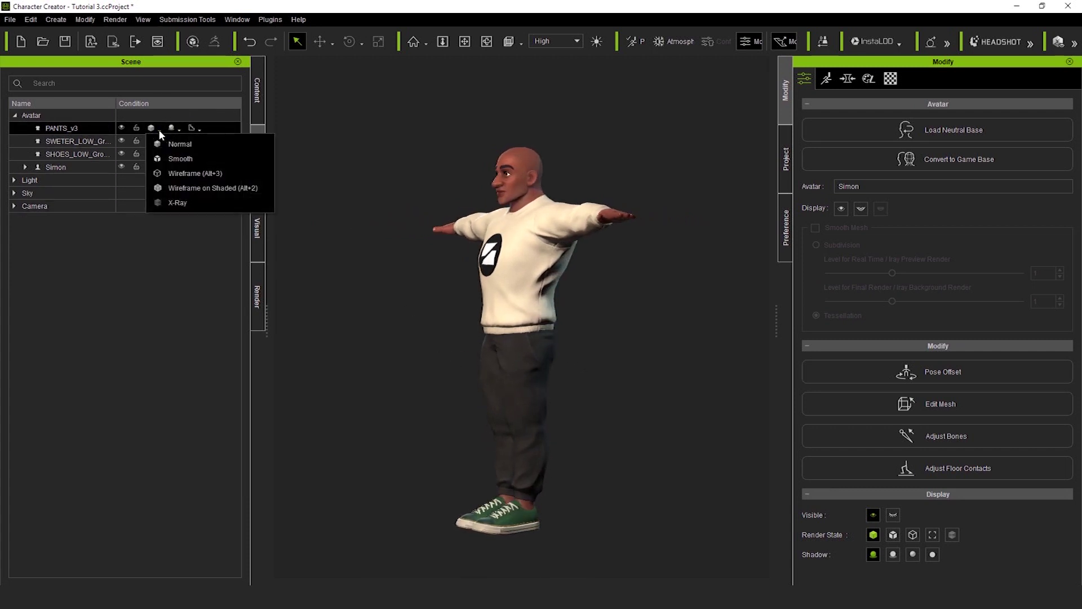
{"action": "left_click", "coordinate": [186, 173]}
{"action": "middle_click_drag", "start_coordinate": [649, 413], "coordinate": [581, 254]}
{"action": "scroll", "coordinate": [517, 350], "scroll_direction": "up", "scroll_amount": 5}
{"action": "right_click_drag", "start_coordinate": [517, 344], "coordinate": [662, 370]}
{"action": "middle_click_drag", "start_coordinate": [510, 206], "coordinate": [530, 327]}
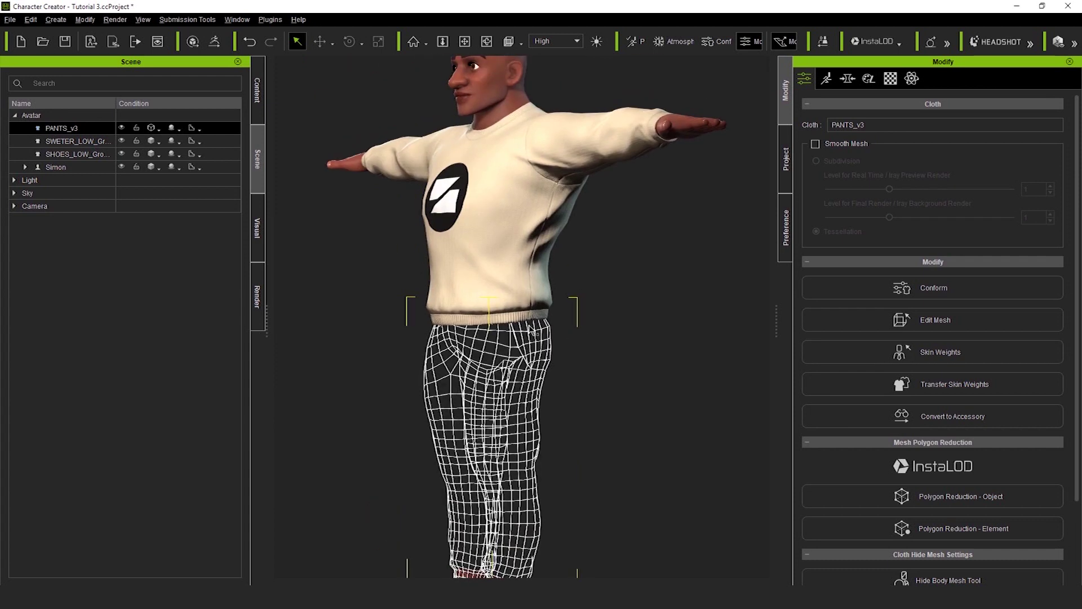
{"action": "left_click", "coordinate": [159, 129]}
{"action": "left_click", "coordinate": [166, 148]}
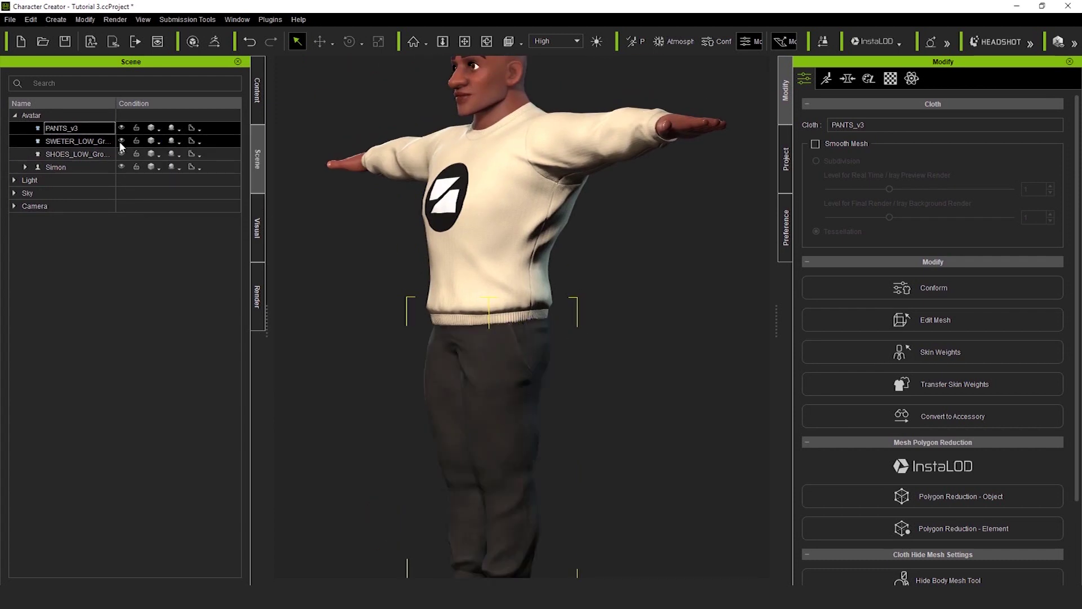
{"action": "left_click", "coordinate": [120, 141]}
Apply the custom Hair_test hair and the Beard 2 accessory to the character
{"action": "left_click", "coordinate": [257, 90]}
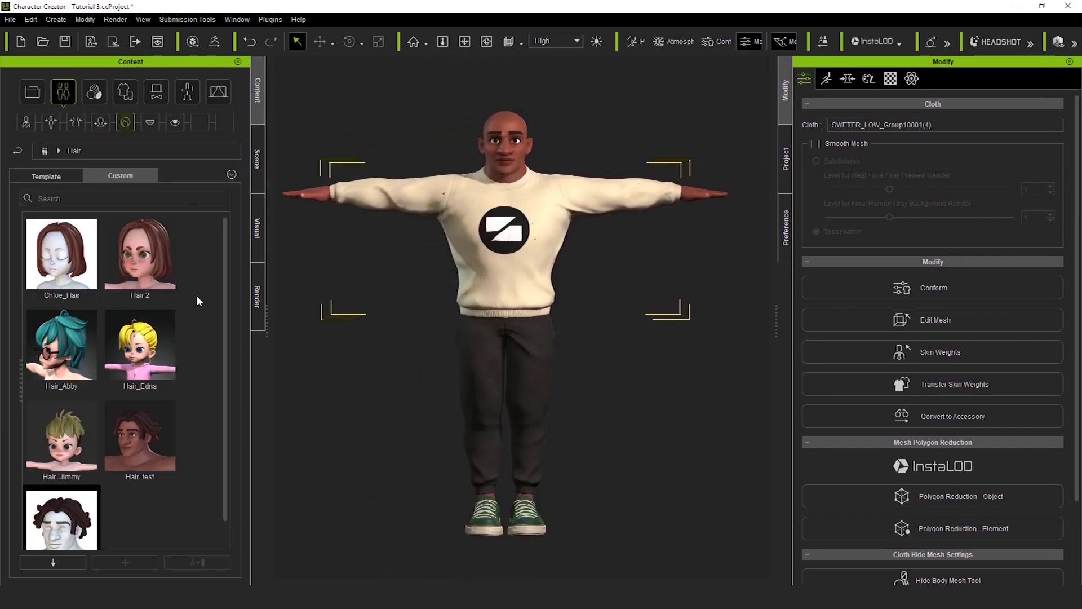
{"action": "scroll", "coordinate": [186, 327], "scroll_direction": "down", "scroll_amount": 1}
{"action": "left_click_drag", "start_coordinate": [161, 394], "coordinate": [475, 220]}
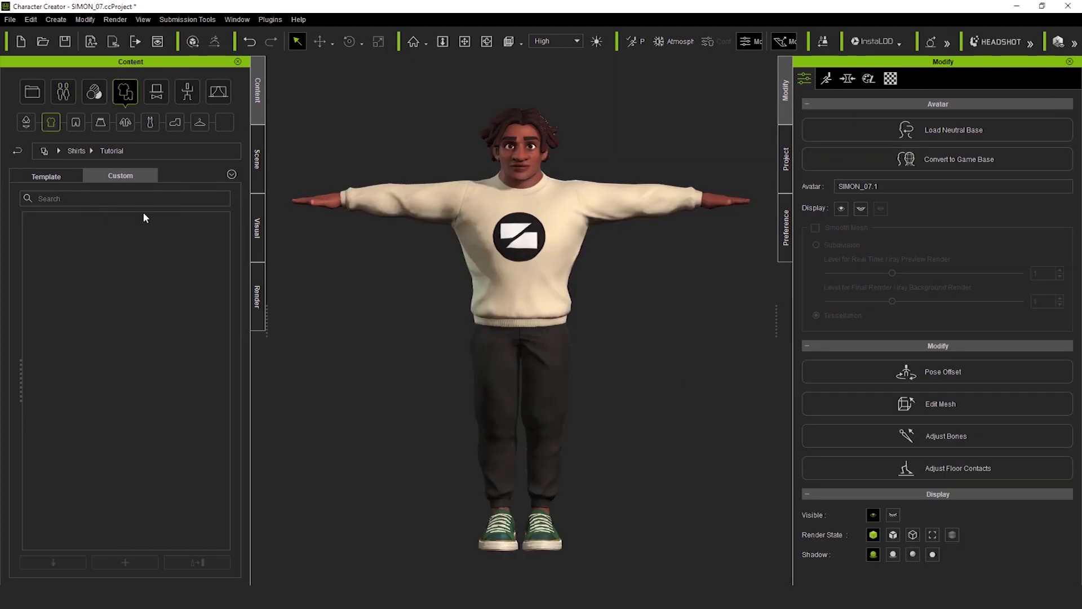
{"action": "left_click", "coordinate": [167, 91]}
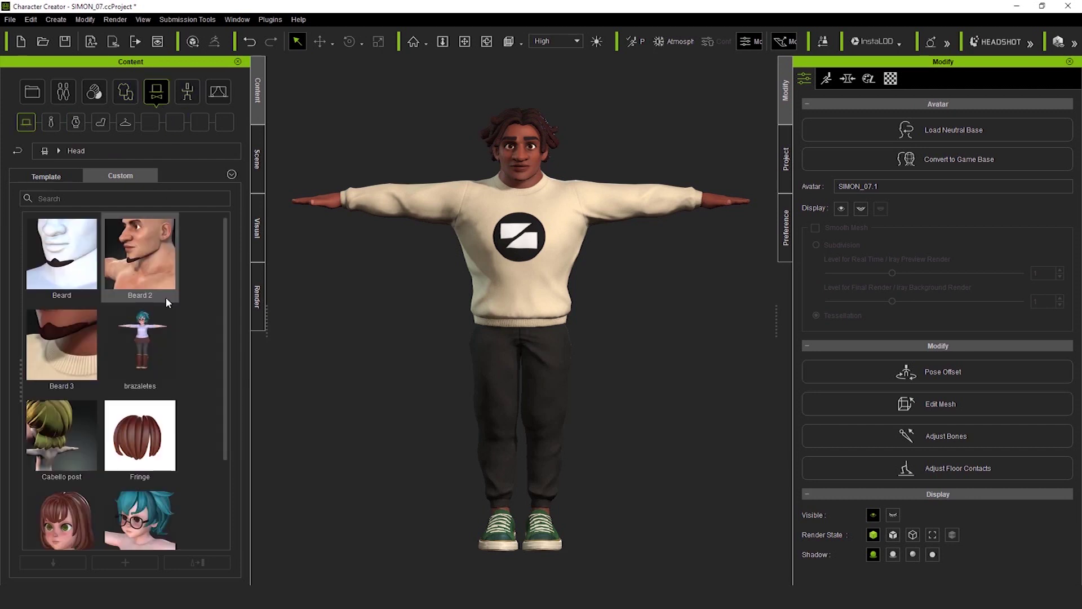
{"action": "double_click", "coordinate": [130, 266]}
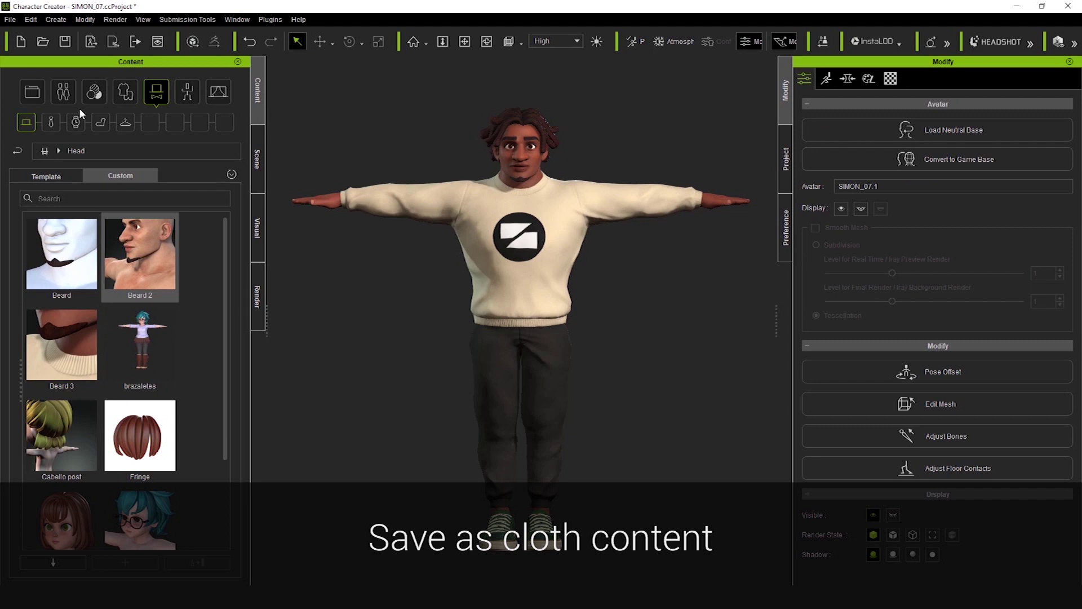
Try rotating the character's left upper arm down in Edit Pose, and reset the pose to default
{"action": "left_click", "coordinate": [124, 93]}
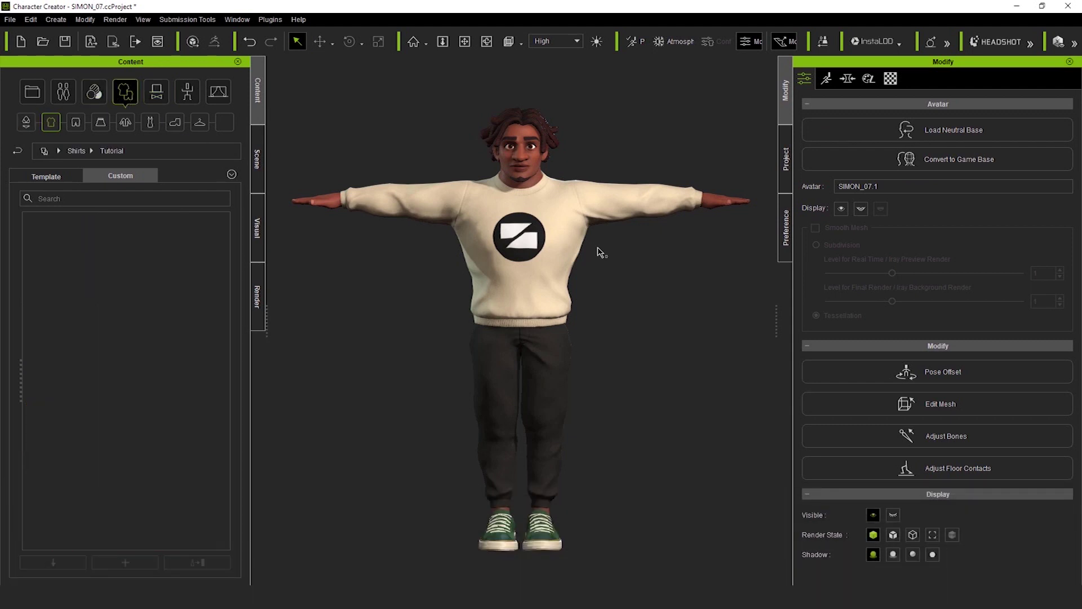
{"action": "left_click", "coordinate": [826, 79]}
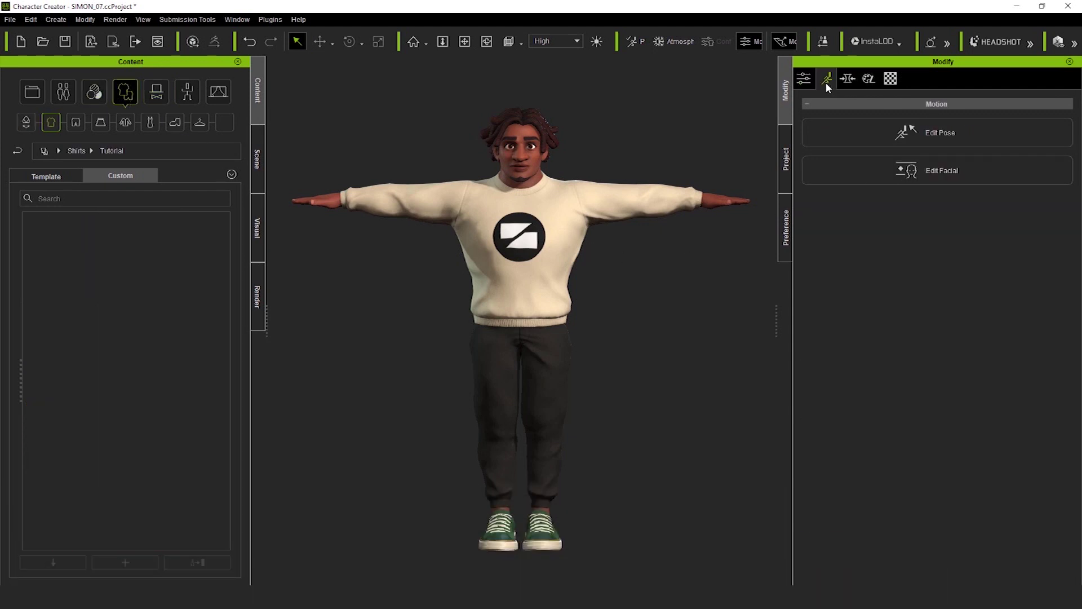
{"action": "left_click", "coordinate": [886, 141]}
{"action": "left_click", "coordinate": [830, 282]}
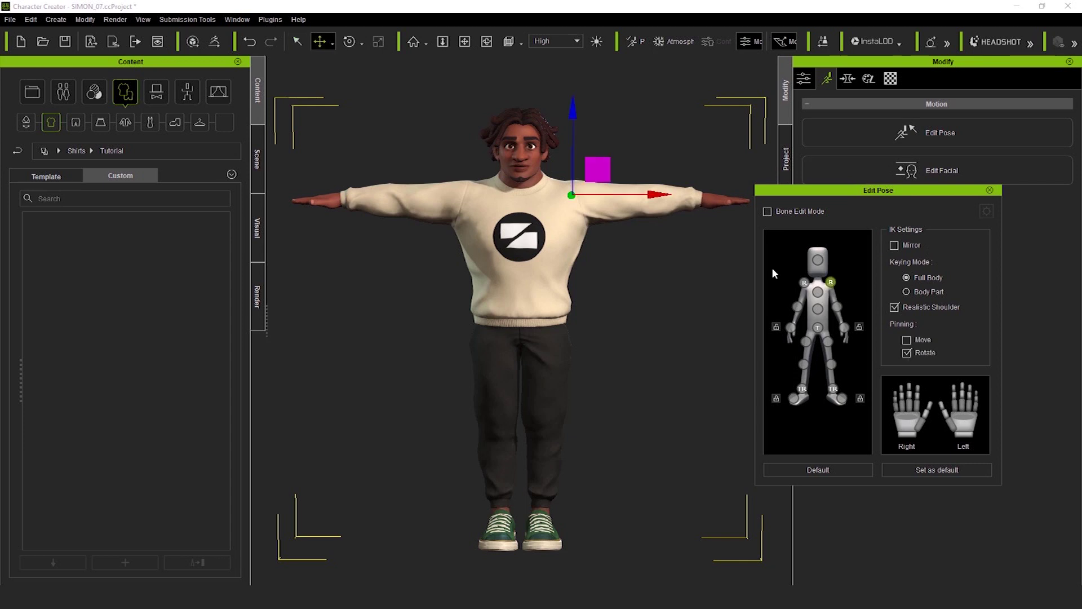
{"action": "key", "text": "e"}
{"action": "left_click_drag", "start_coordinate": [644, 172], "coordinate": [662, 186]}
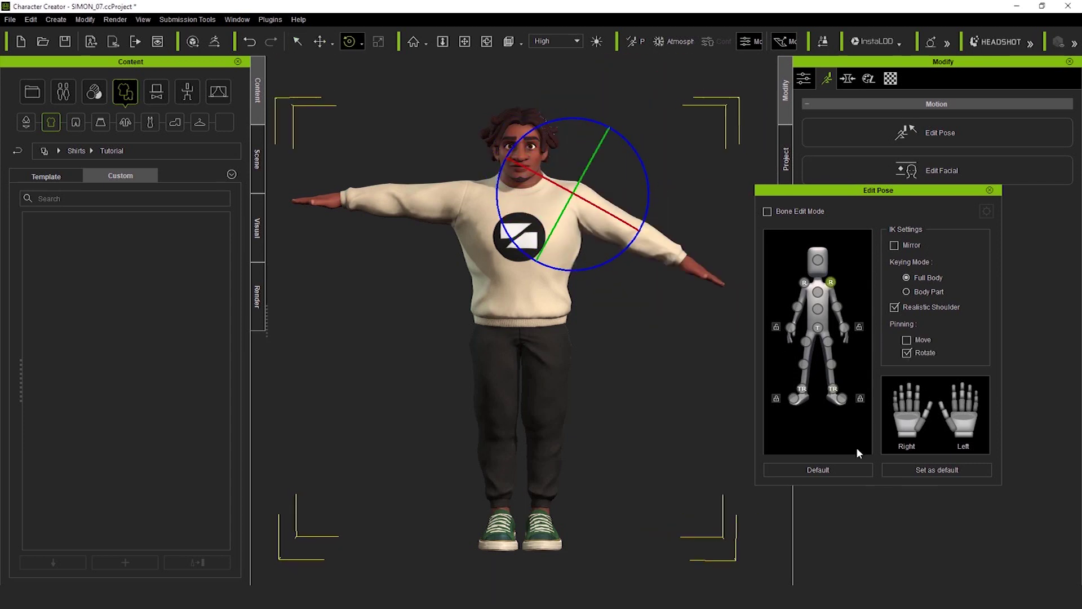
{"action": "left_click", "coordinate": [863, 470]}
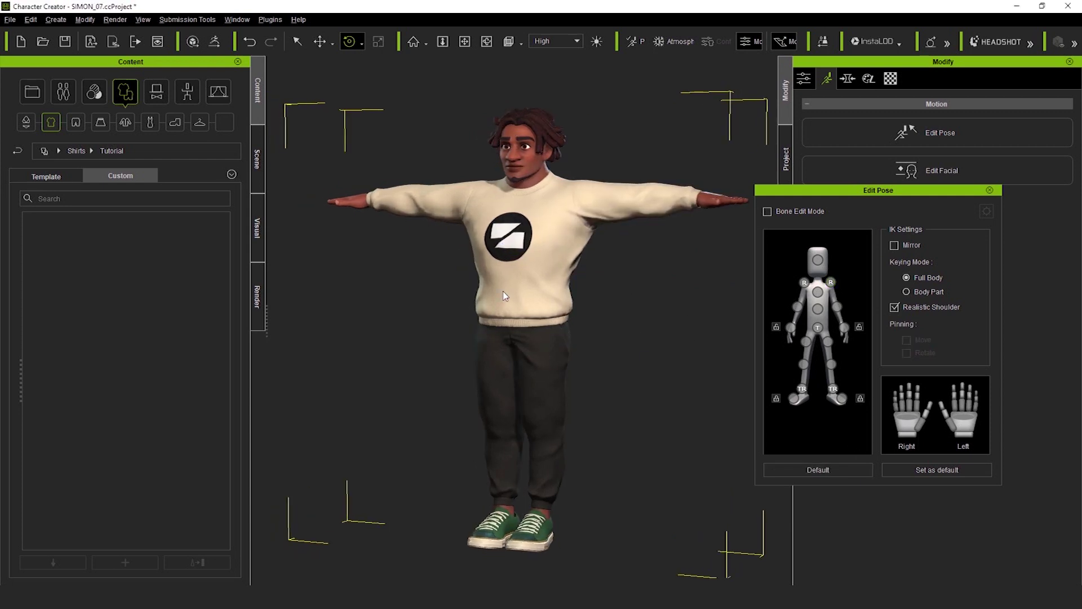
Apply the Moving_Walk_01 pose from the 2_Male Pose template folder and check the clothing from the side
{"action": "left_click", "coordinate": [180, 99]}
{"action": "left_click", "coordinate": [51, 125]}
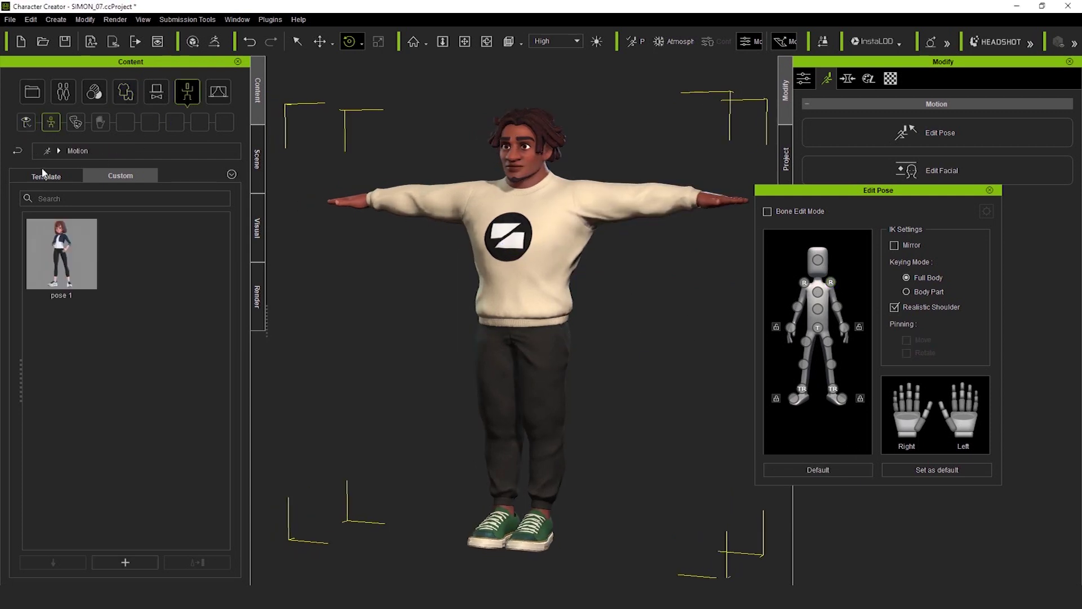
{"action": "left_click", "coordinate": [25, 172]}
{"action": "scroll", "coordinate": [140, 353], "scroll_direction": "down", "scroll_amount": 5}
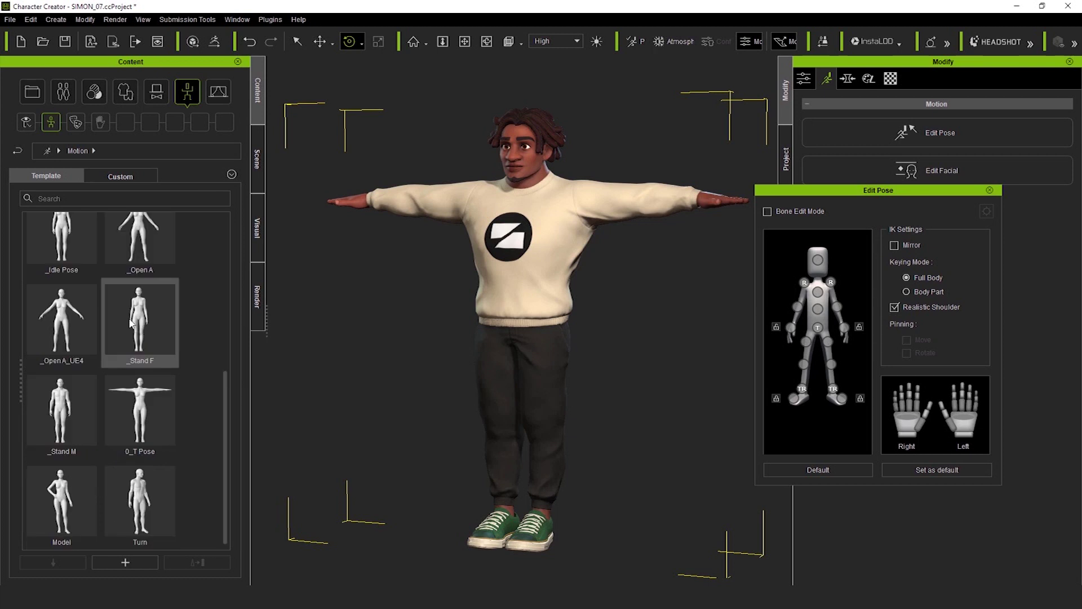
{"action": "scroll", "coordinate": [139, 349], "scroll_direction": "up", "scroll_amount": 5}
{"action": "double_click", "coordinate": [150, 266]}
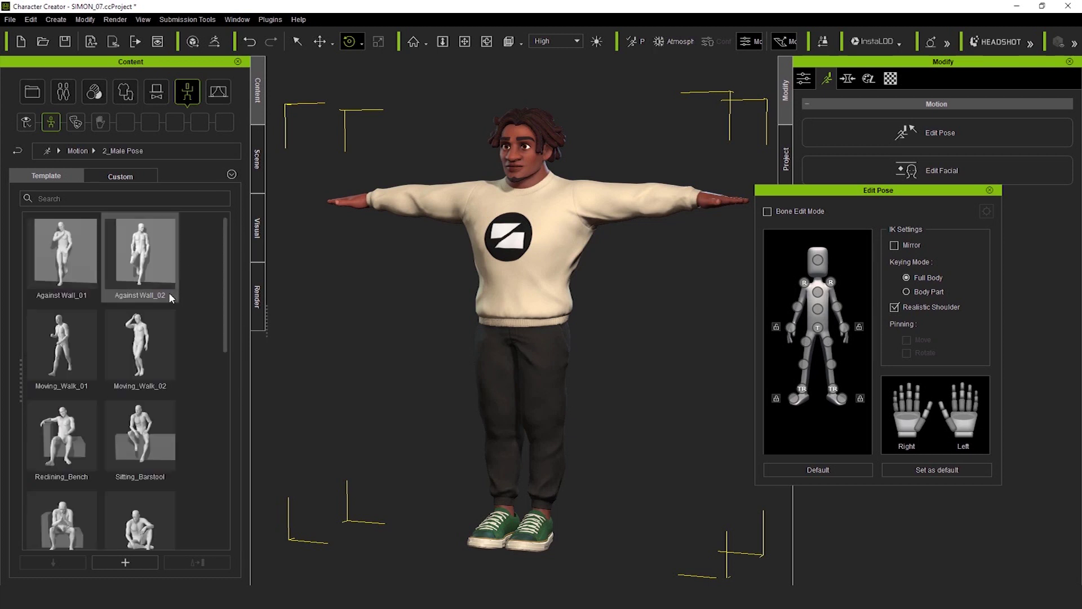
{"action": "double_click", "coordinate": [74, 339]}
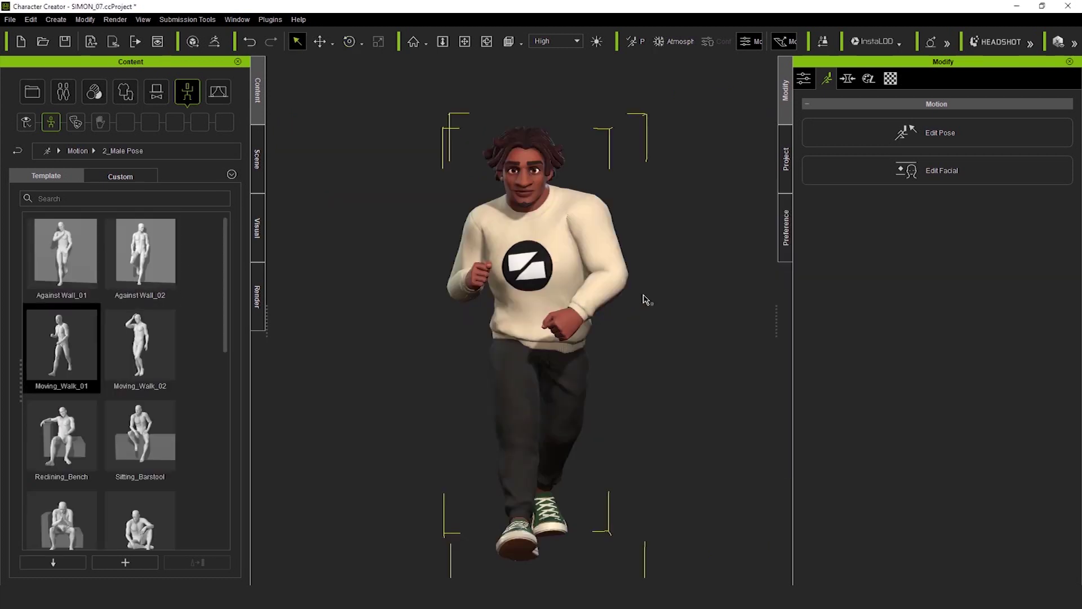
{"action": "right_click_drag", "start_coordinate": [645, 298], "coordinate": [379, 269]}
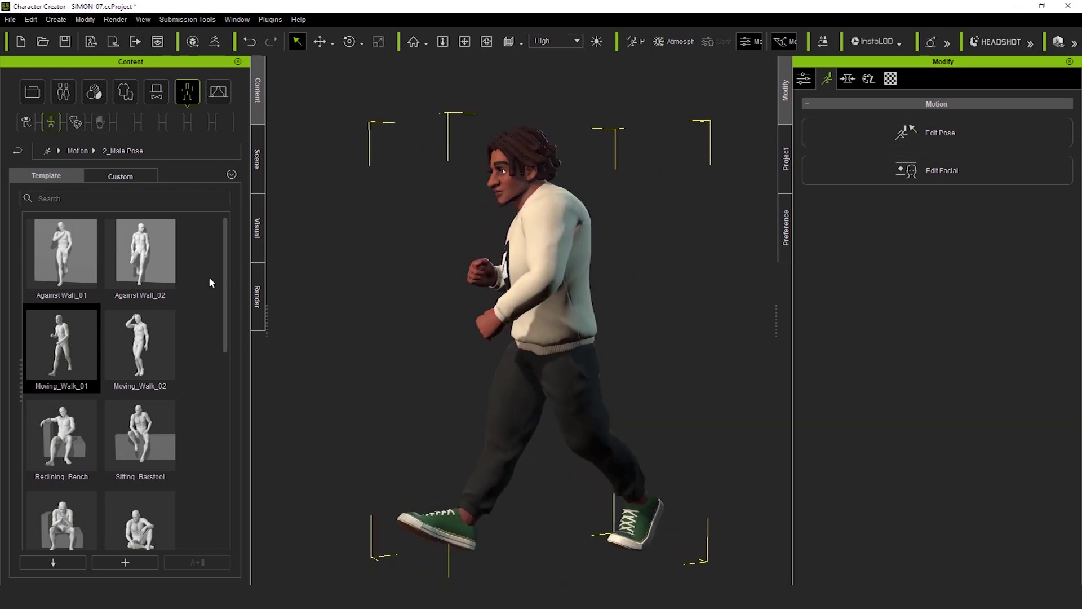
Apply the Sports_Surfing pose and inspect how the clothing deforms
{"action": "scroll", "coordinate": [119, 310], "scroll_direction": "down", "scroll_amount": 4}
{"action": "double_click", "coordinate": [68, 338]}
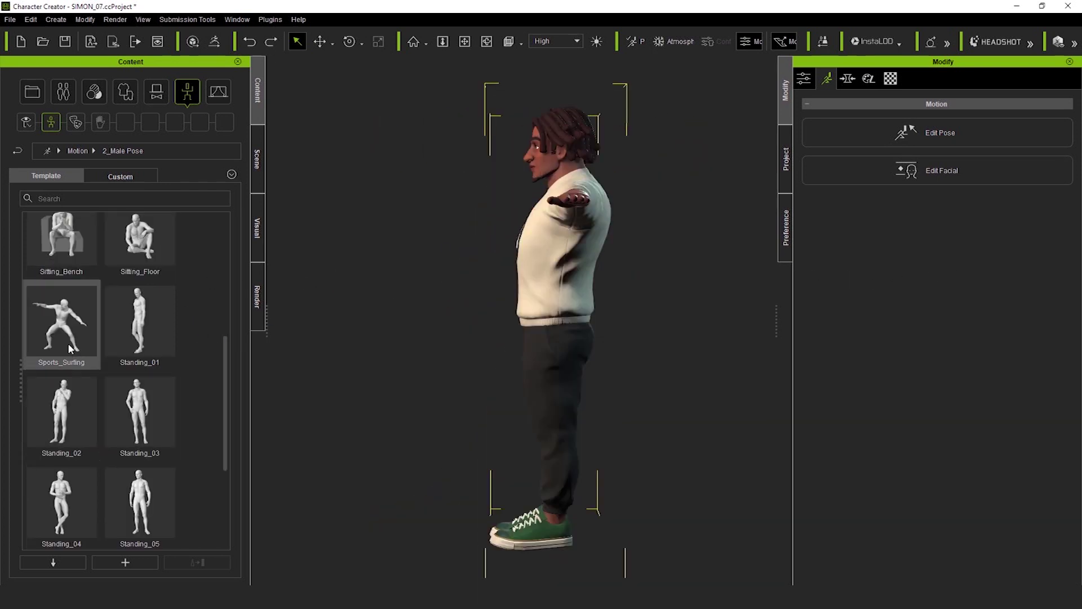
{"action": "right_click_drag", "start_coordinate": [358, 348], "coordinate": [652, 351]}
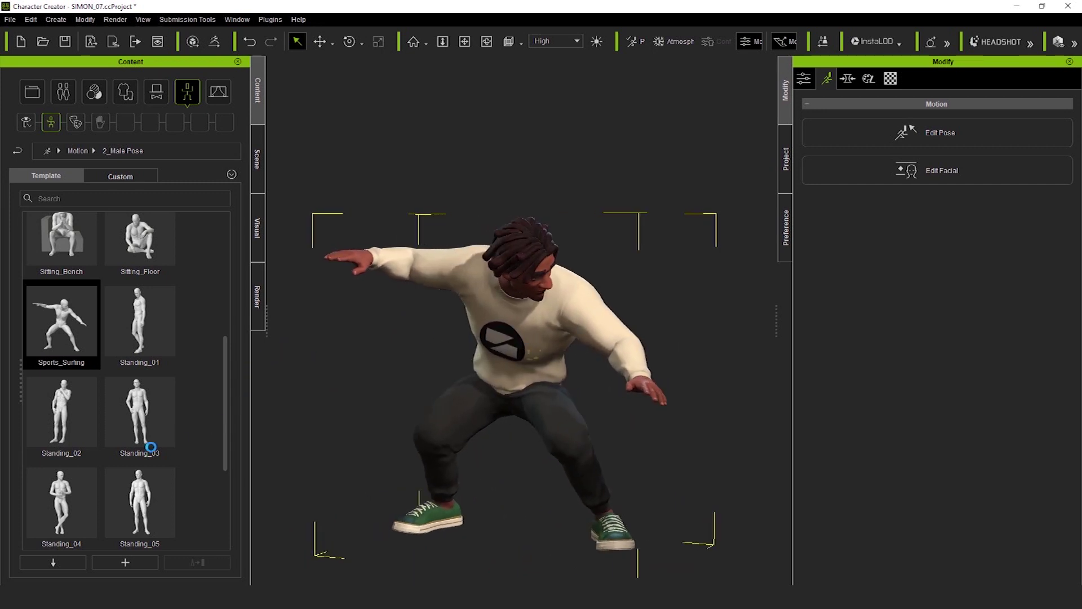
Apply the Standing_05 pose to the character and inspect the clothing
{"action": "double_click", "coordinate": [153, 501]}
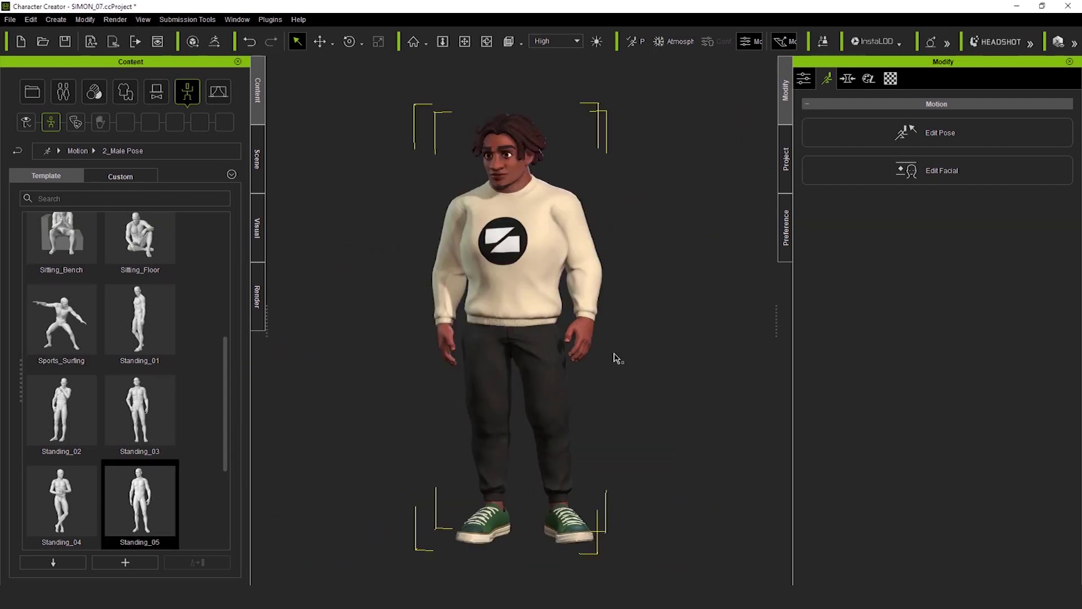
{"action": "mouse_move", "coordinate": [621, 342]}
{"action": "right_mouse_down"}
{"action": "mouse_move", "coordinate": [498, 342]}
{"action": "mouse_move", "coordinate": [625, 356]}
{"action": "right_mouse_up"}
{"action": "left_click", "coordinate": [680, 356]}
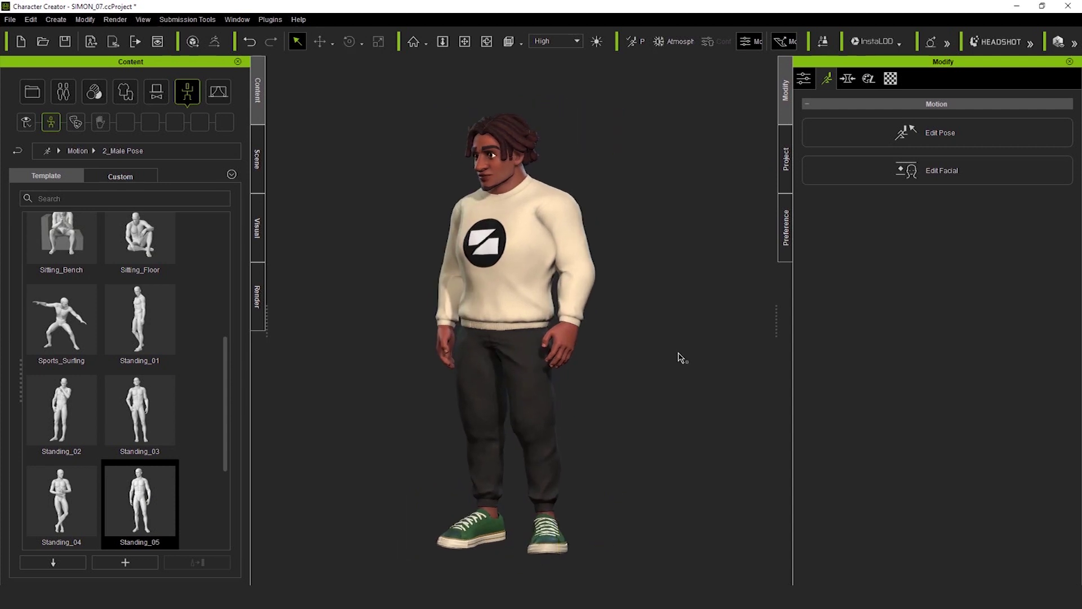
Open the Tutorial folder in the custom Shirts content
{"action": "left_click", "coordinate": [262, 165]}
{"action": "left_click", "coordinate": [256, 108]}
{"action": "left_click", "coordinate": [125, 94]}
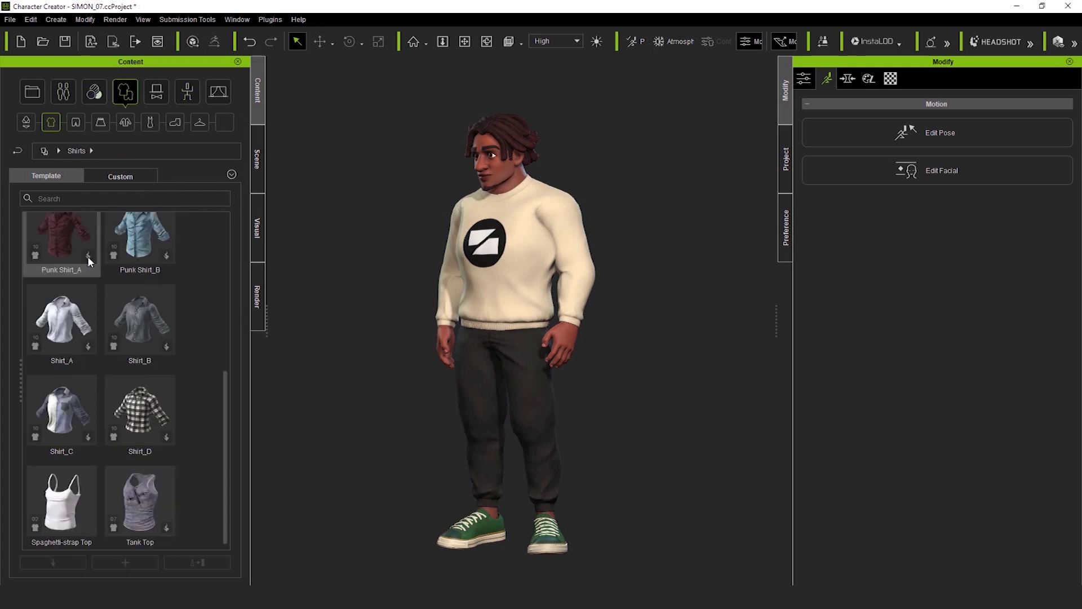
{"action": "left_click", "coordinate": [126, 178]}
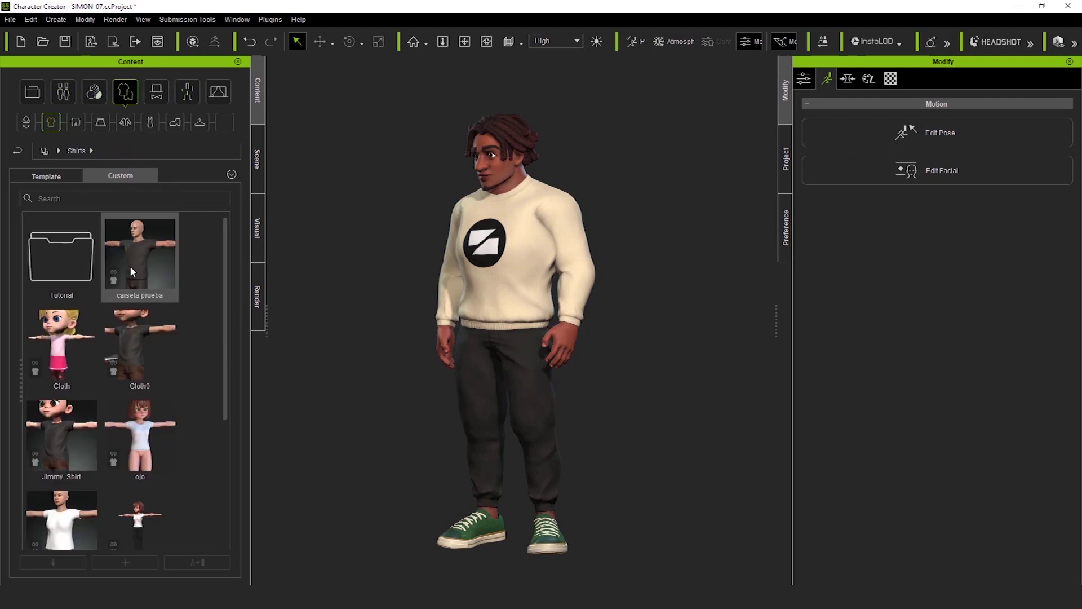
{"action": "double_click", "coordinate": [64, 265]}
Save the sweater as custom shirt content named Sweter in the Tutorial folder
{"action": "middle_click_drag", "start_coordinate": [623, 304], "coordinate": [647, 338], "text": "alt"}
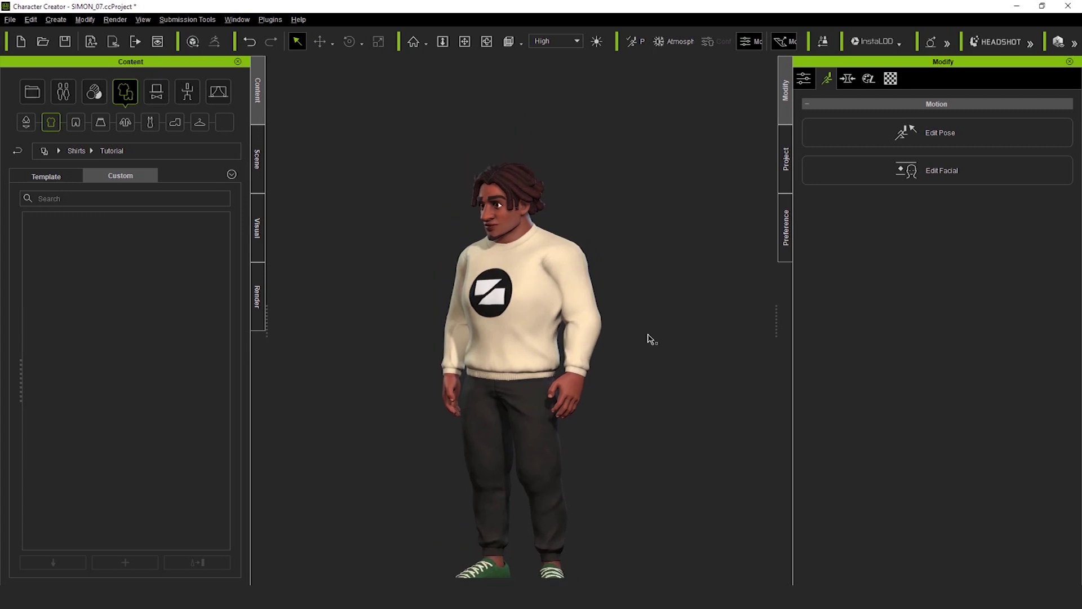
{"action": "right_click_drag", "start_coordinate": [648, 338], "coordinate": [633, 305], "text": "alt"}
{"action": "left_click", "coordinate": [599, 303]}
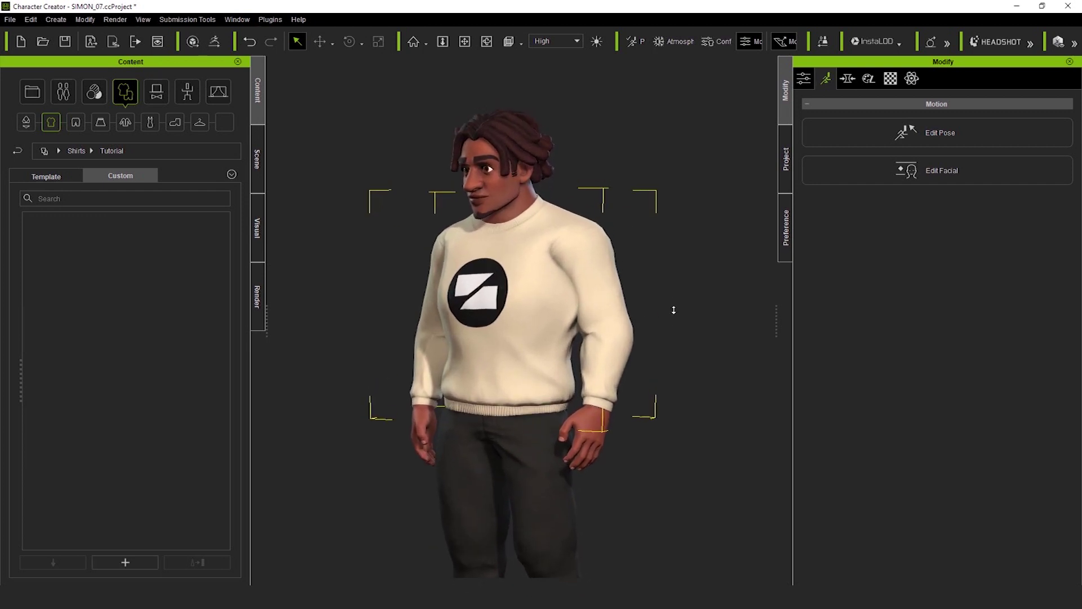
{"action": "scroll", "coordinate": [673, 309], "scroll_direction": "up", "scroll_amount": 2}
{"action": "left_click", "coordinate": [125, 562]}
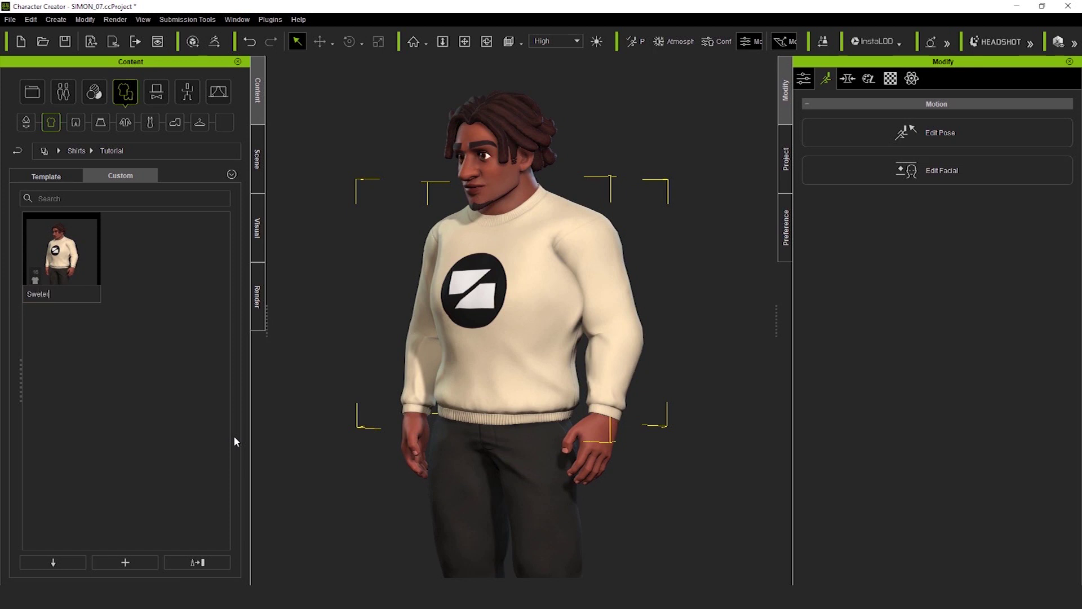
{"action": "key", "text": "Return"}
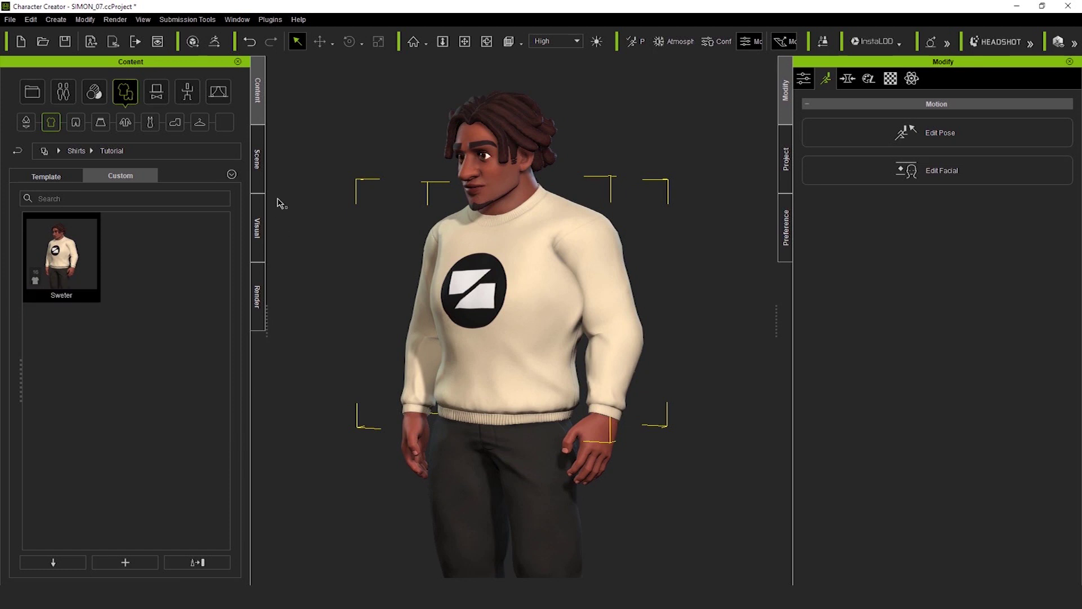
Hide the avatar and everything except the sweater, and recapture the thumbnail of the Sweter content
{"action": "left_click", "coordinate": [259, 172]}
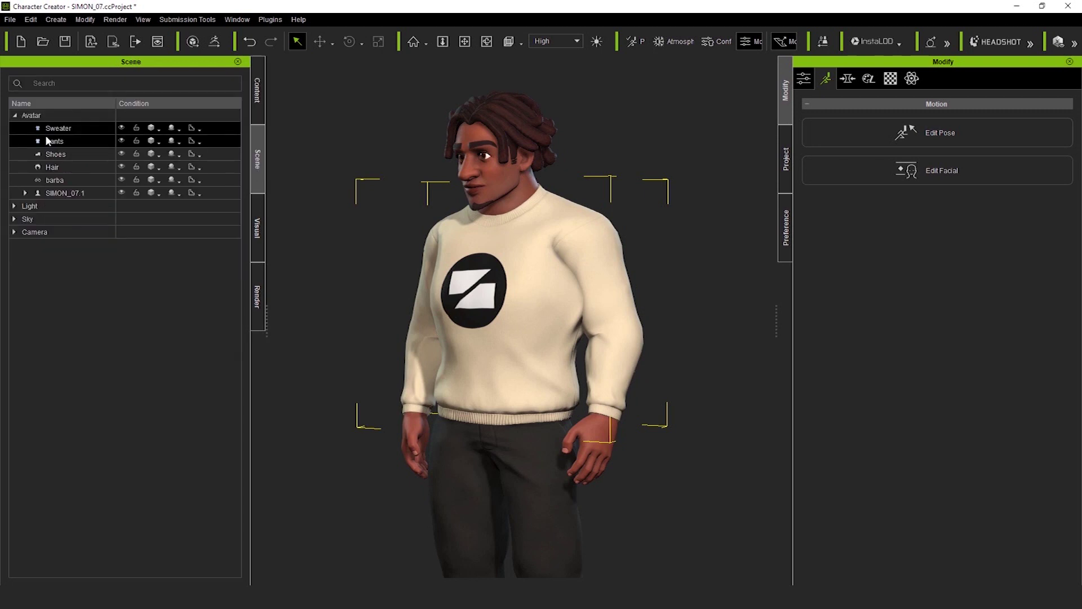
{"action": "left_click_drag", "start_coordinate": [122, 141], "coordinate": [121, 193]}
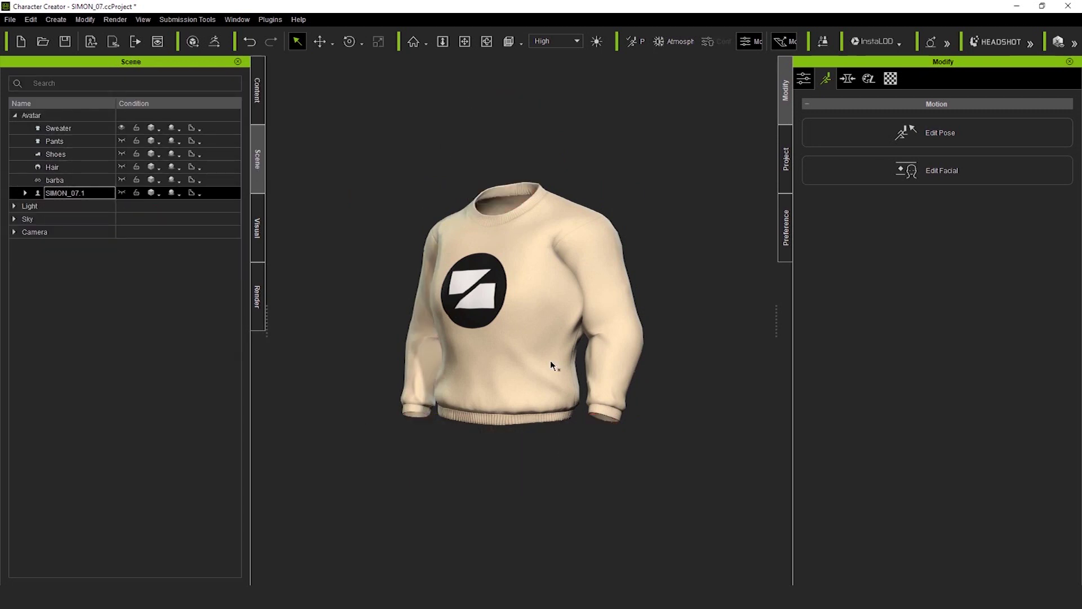
{"action": "left_click", "coordinate": [259, 102]}
{"action": "right_click", "coordinate": [58, 265]}
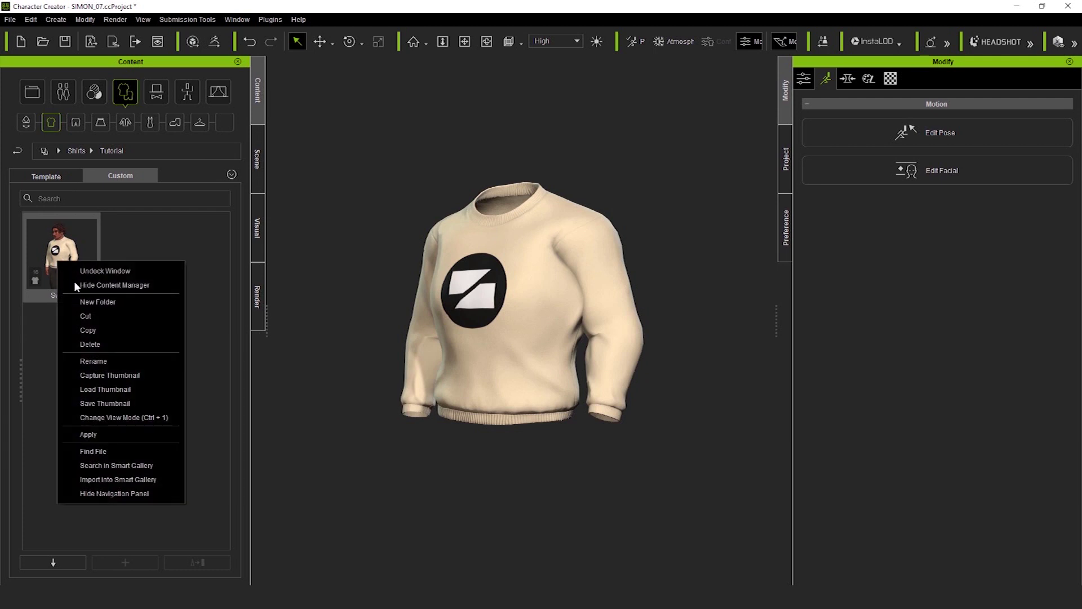
{"action": "left_click", "coordinate": [131, 375]}
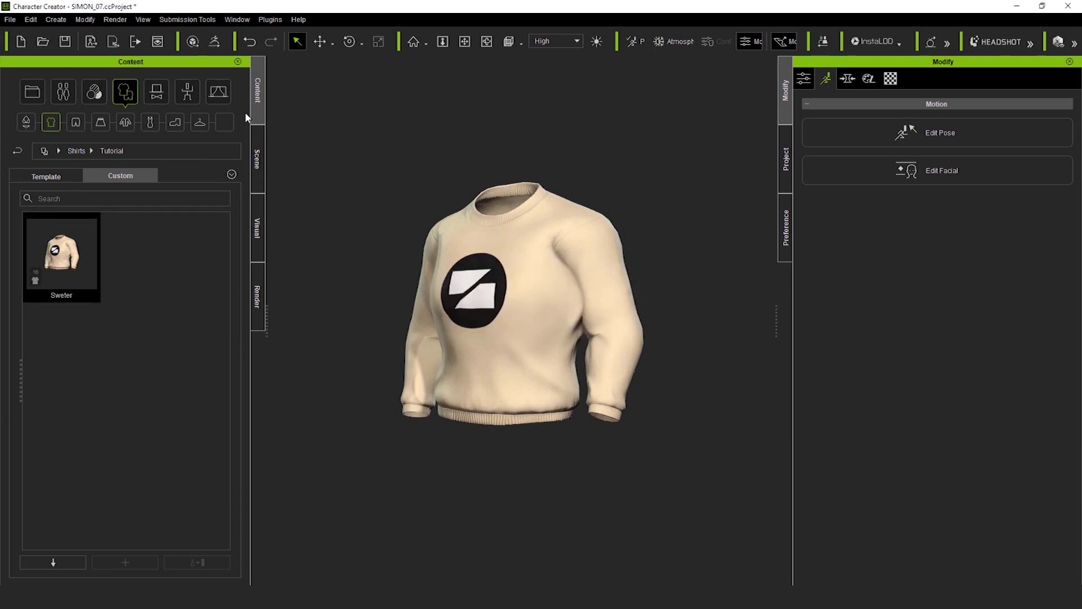
Hide the sweater and show the pants in the scene
{"action": "left_click", "coordinate": [257, 159]}
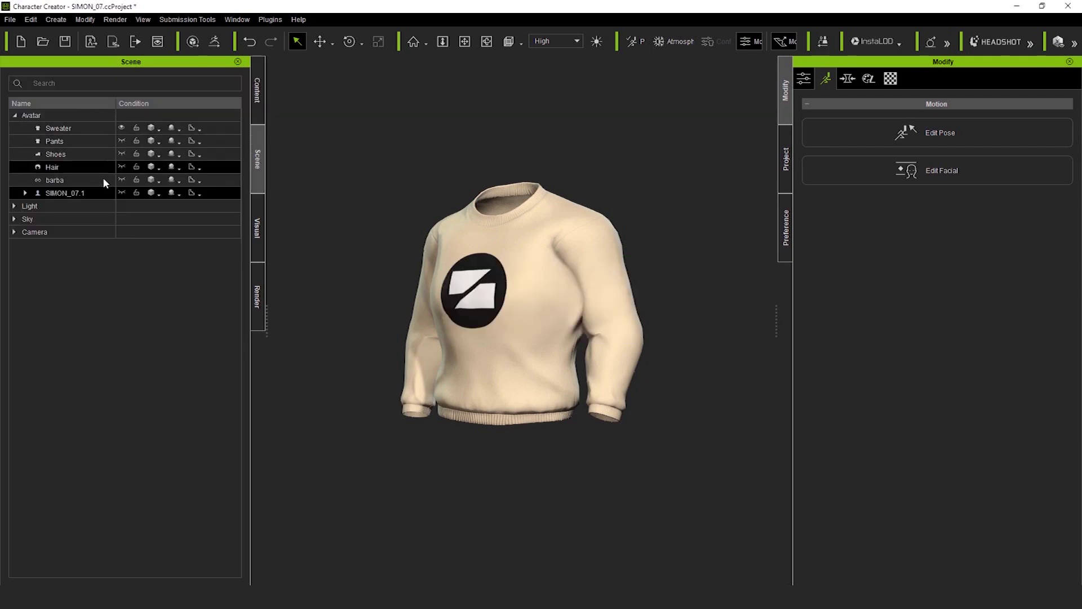
{"action": "left_click", "coordinate": [122, 128]}
{"action": "left_click", "coordinate": [121, 141]}
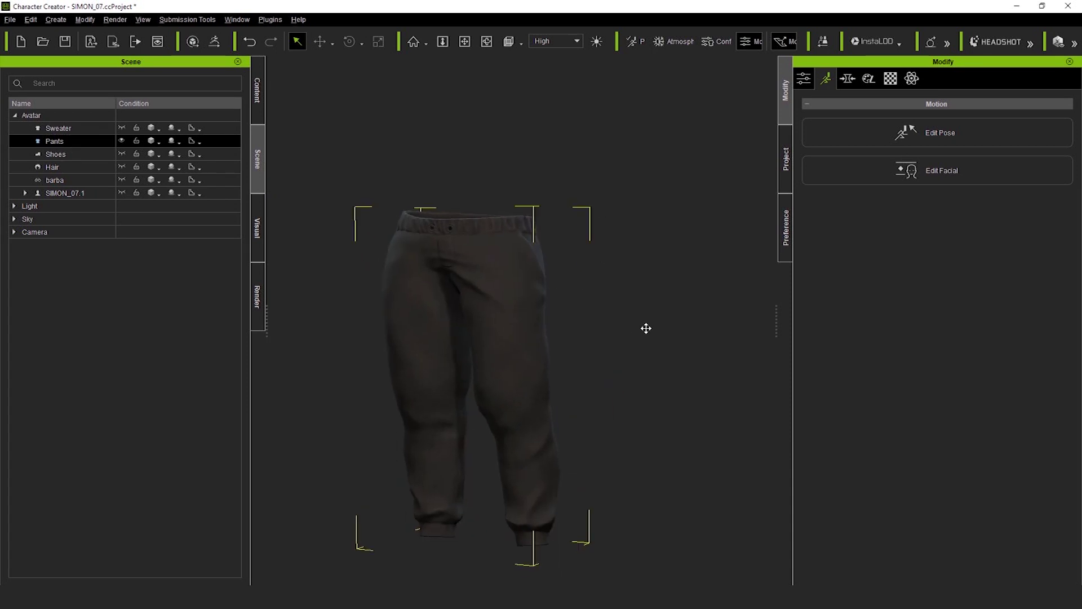
Save the pants as custom content named Pants in the Tutorial folder of the Pants category
{"action": "left_click", "coordinate": [260, 96]}
{"action": "left_click", "coordinate": [76, 122]}
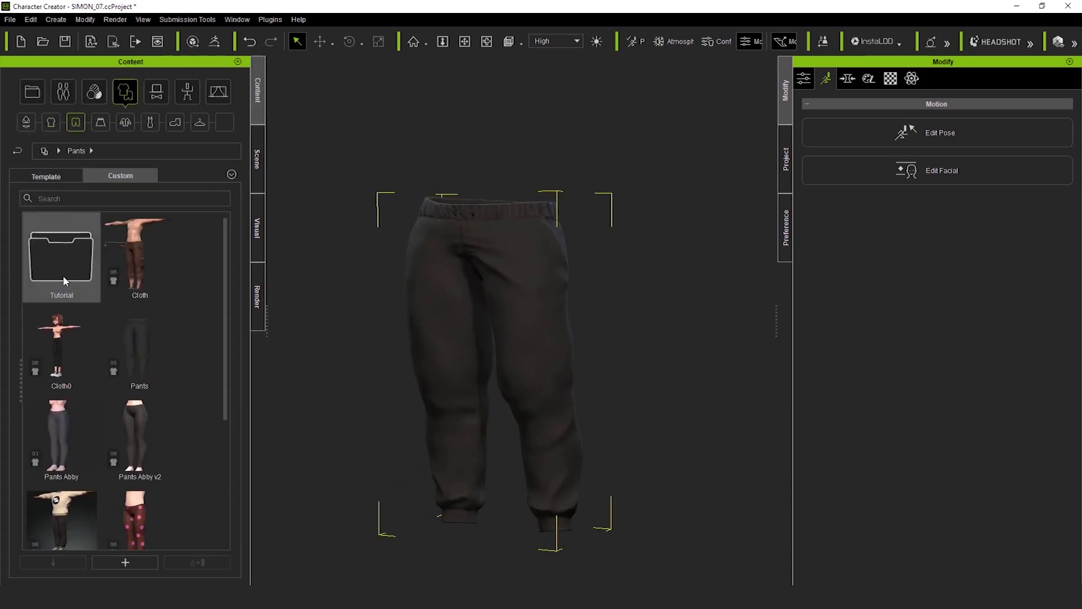
{"action": "left_click_drag", "start_coordinate": [601, 345], "coordinate": [189, 364]}
{"action": "type", "text": "Pants"}
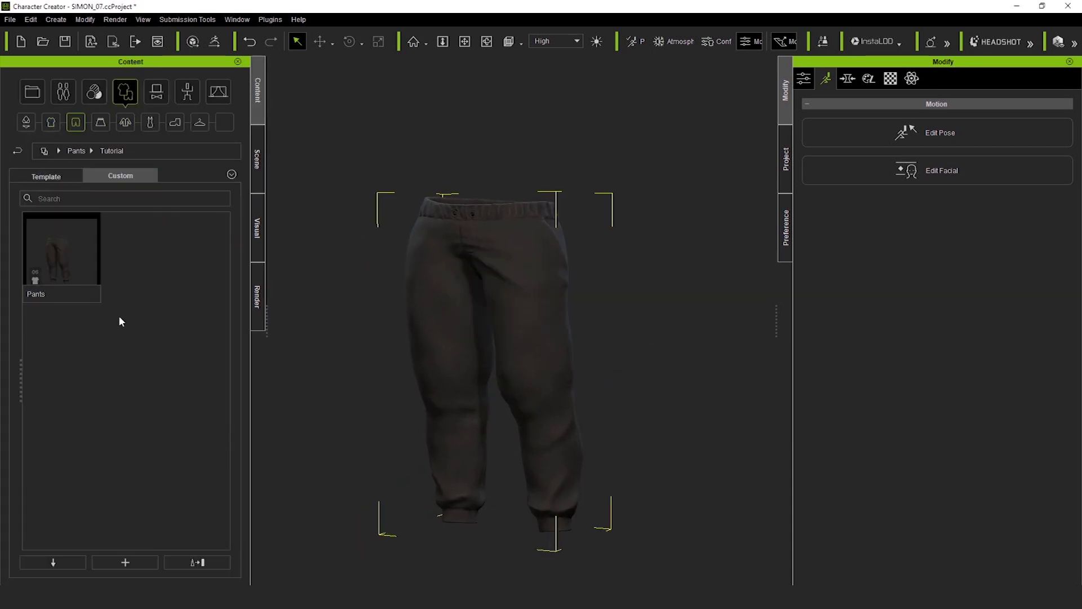
{"action": "key", "text": "Return"}
Hide the pants and show the shoes in the scene
{"action": "left_click", "coordinate": [669, 350]}
{"action": "middle_click_drag", "start_coordinate": [669, 350], "coordinate": [659, 233]}
{"action": "left_click", "coordinate": [259, 161]}
{"action": "left_click", "coordinate": [118, 141]}
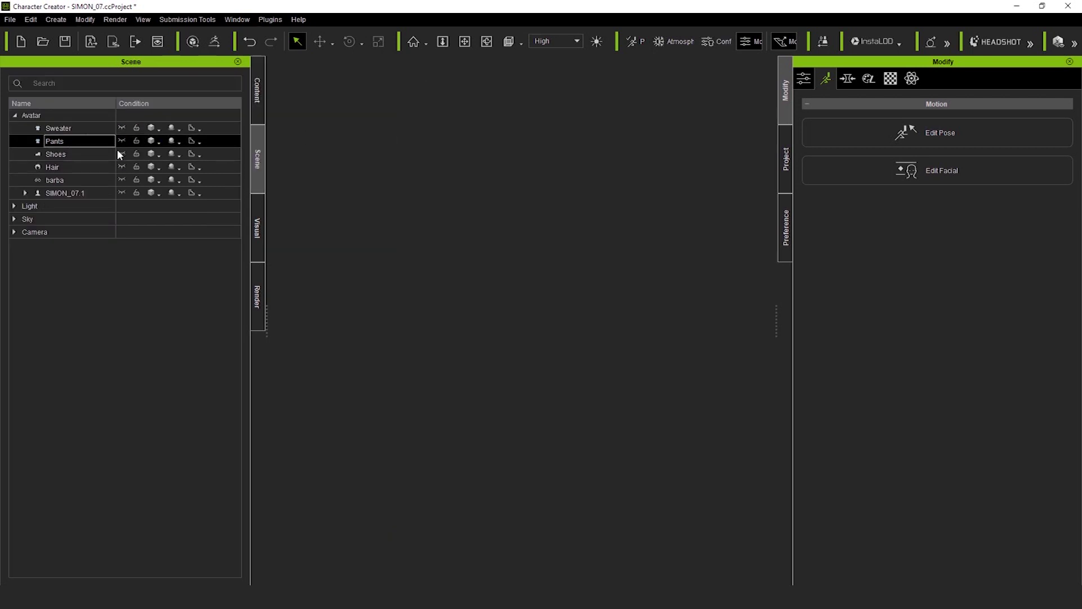
{"action": "left_click", "coordinate": [119, 153]}
Save the shoes as custom content named Shoes in the Tutorial folder of the Shoes category, and reset the camera view
{"action": "left_click", "coordinate": [257, 90]}
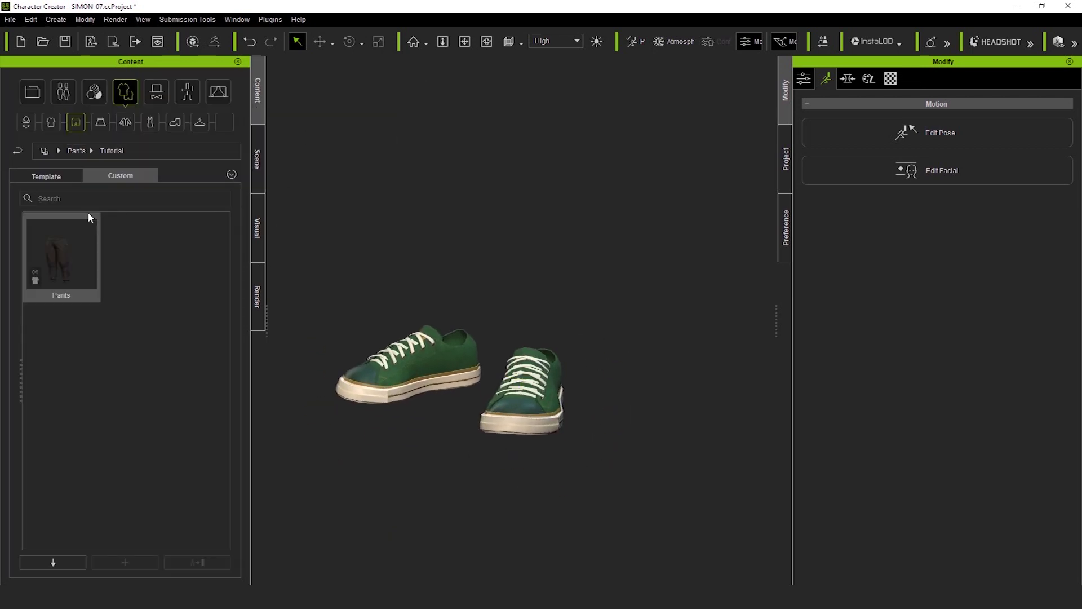
{"action": "double_click", "coordinate": [56, 222]}
{"action": "left_click", "coordinate": [125, 562]}
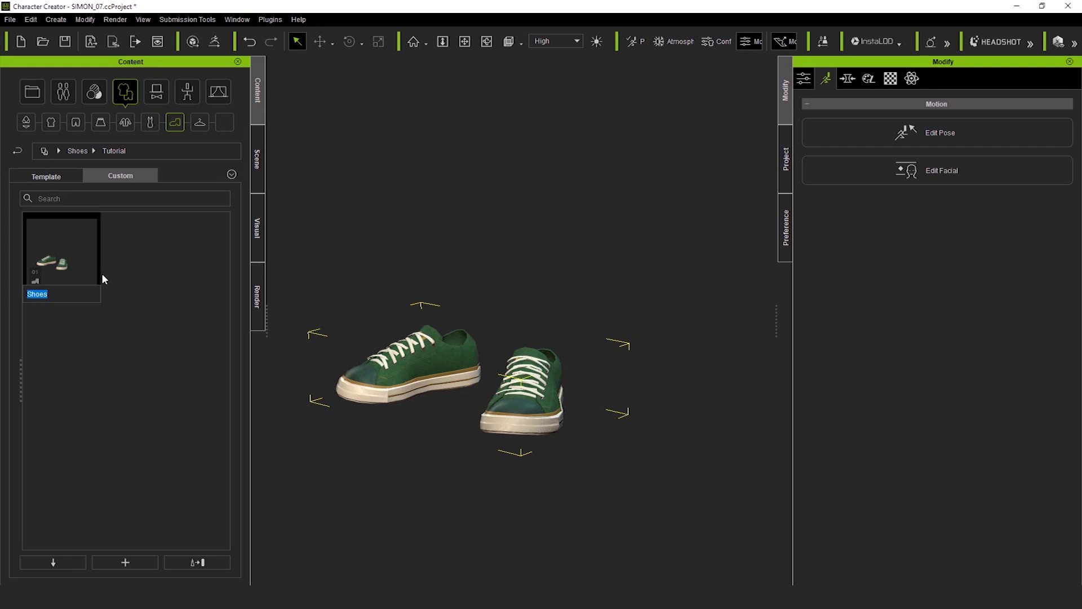
{"action": "type", "text": "Shoes"}
{"action": "key", "text": "Return"}
{"action": "left_click", "coordinate": [488, 317]}
{"action": "key", "text": "Home"}
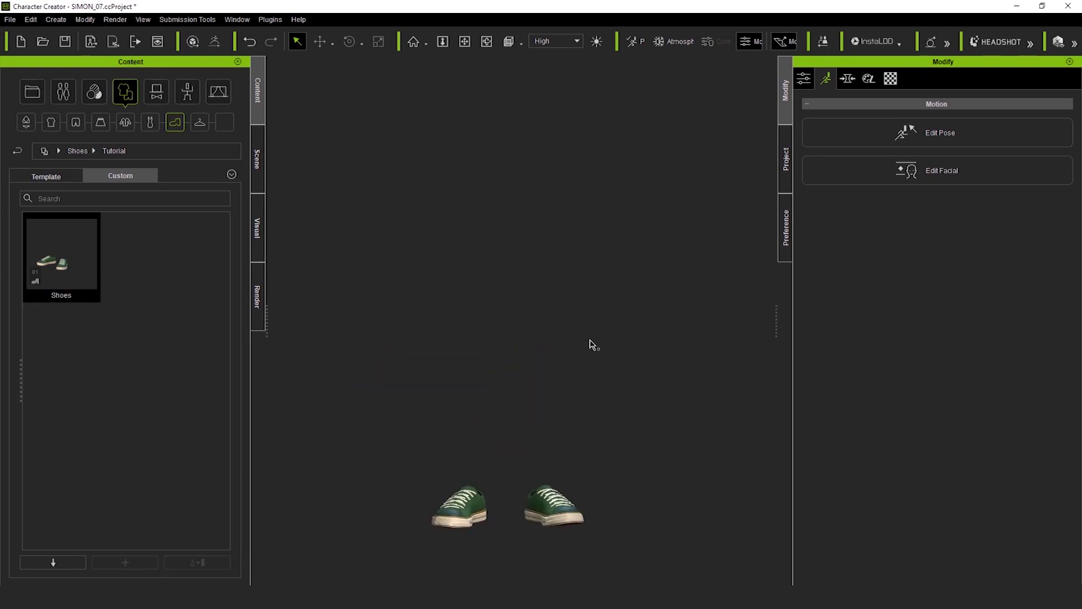
Load the custom Tutorial 4 project from the tutorial folder as a full project rather than replacing only the costume
{"action": "left_click", "coordinate": [34, 90]}
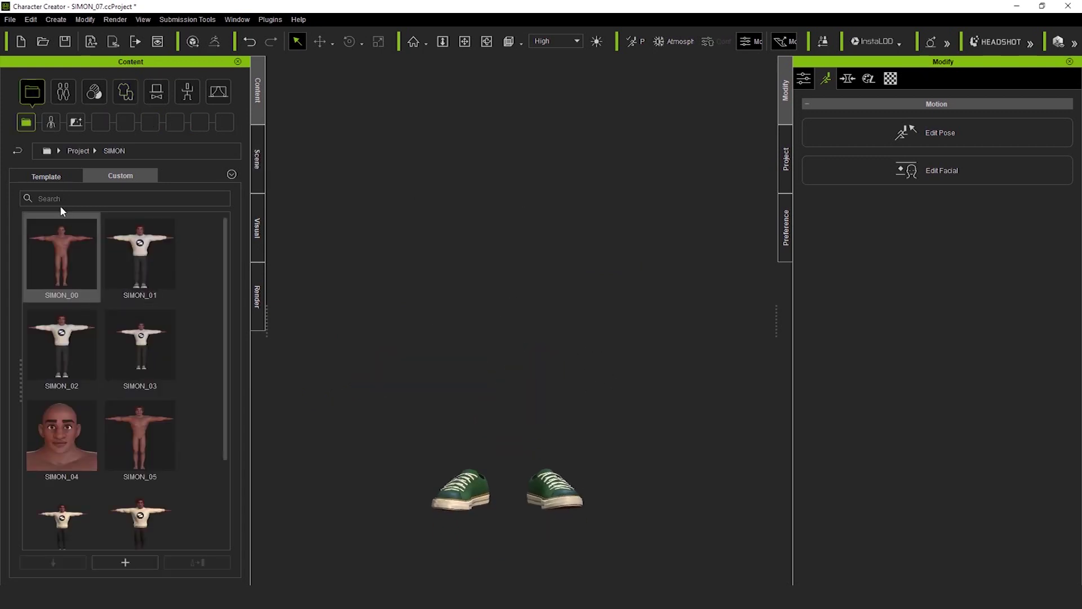
{"action": "left_click", "coordinate": [18, 152]}
{"action": "double_click", "coordinate": [153, 506]}
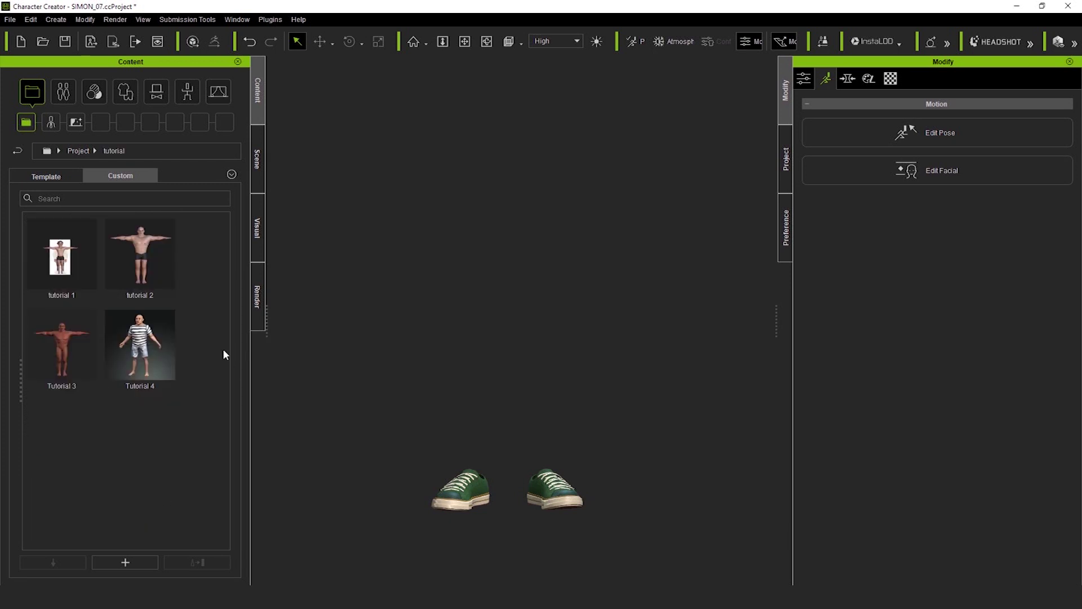
{"action": "double_click", "coordinate": [147, 343]}
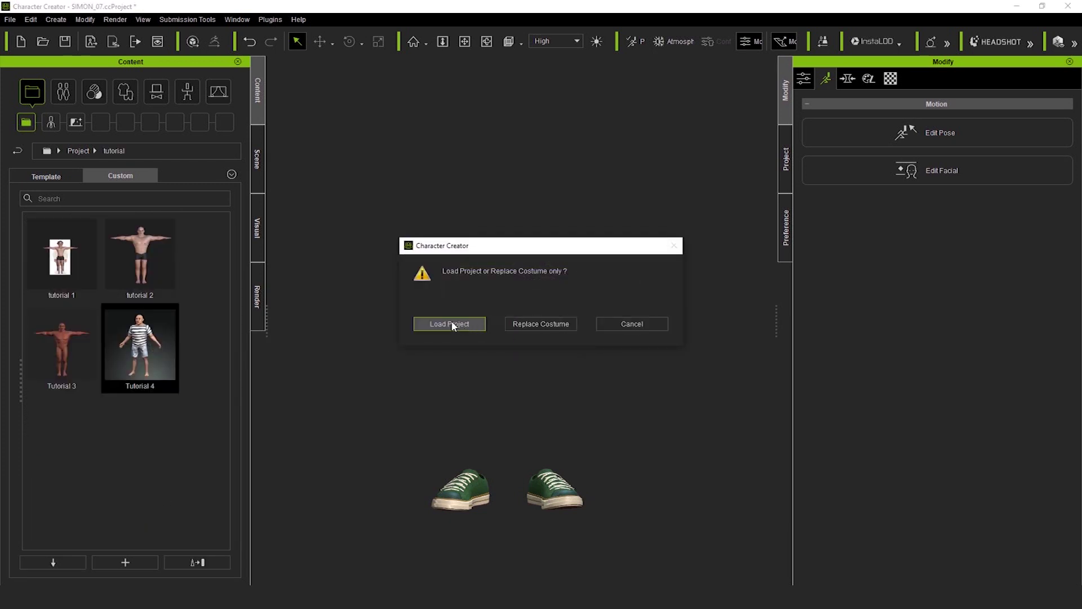
{"action": "left_click", "coordinate": [451, 324]}
{"action": "left_click", "coordinate": [567, 321]}
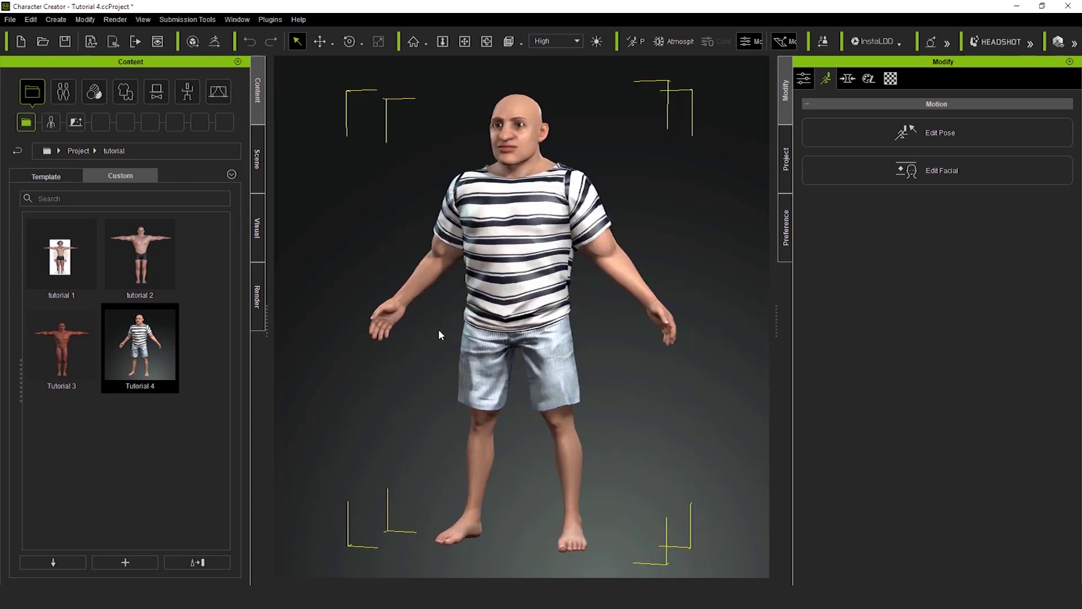
{"action": "key", "text": "Home"}
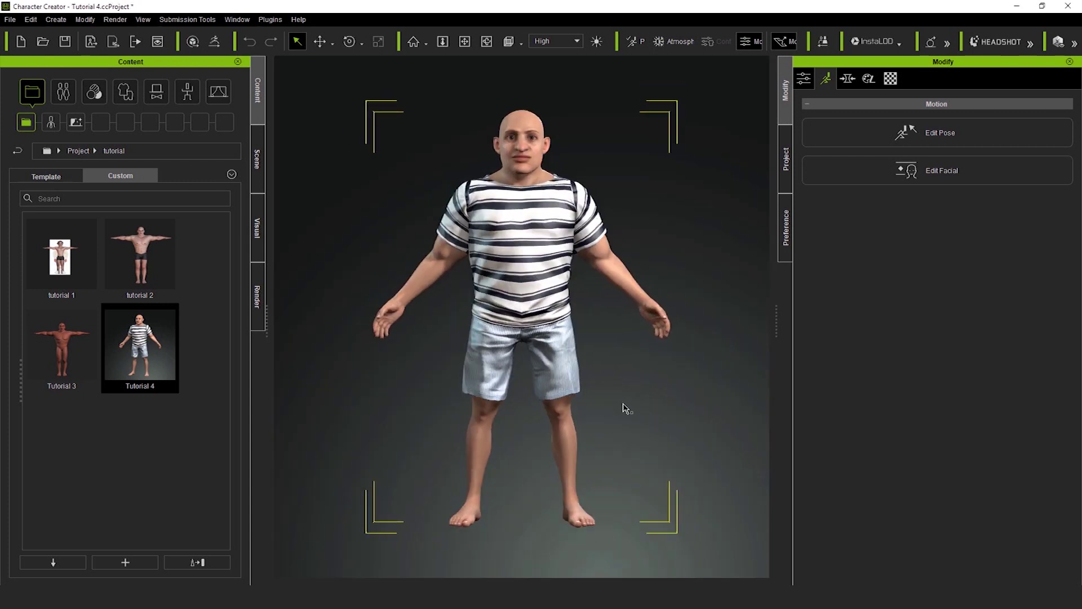
{"action": "middle_click_drag", "start_coordinate": [606, 396], "coordinate": [627, 420]}
{"action": "left_click", "coordinate": [615, 416]}
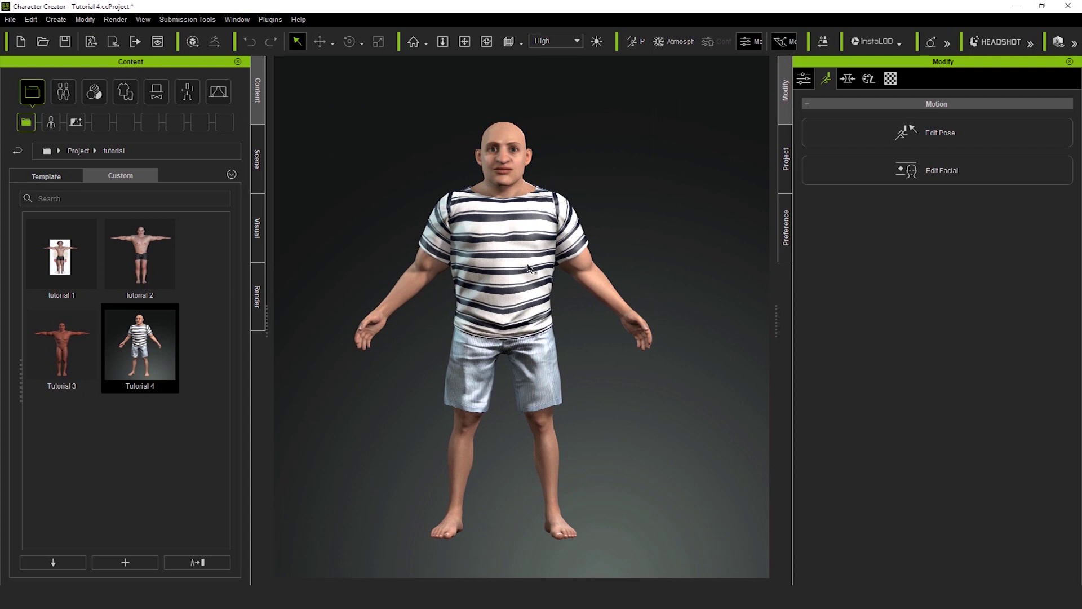
Reset the loaded character to its default pose in Edit Pose
{"action": "left_click", "coordinate": [803, 79]}
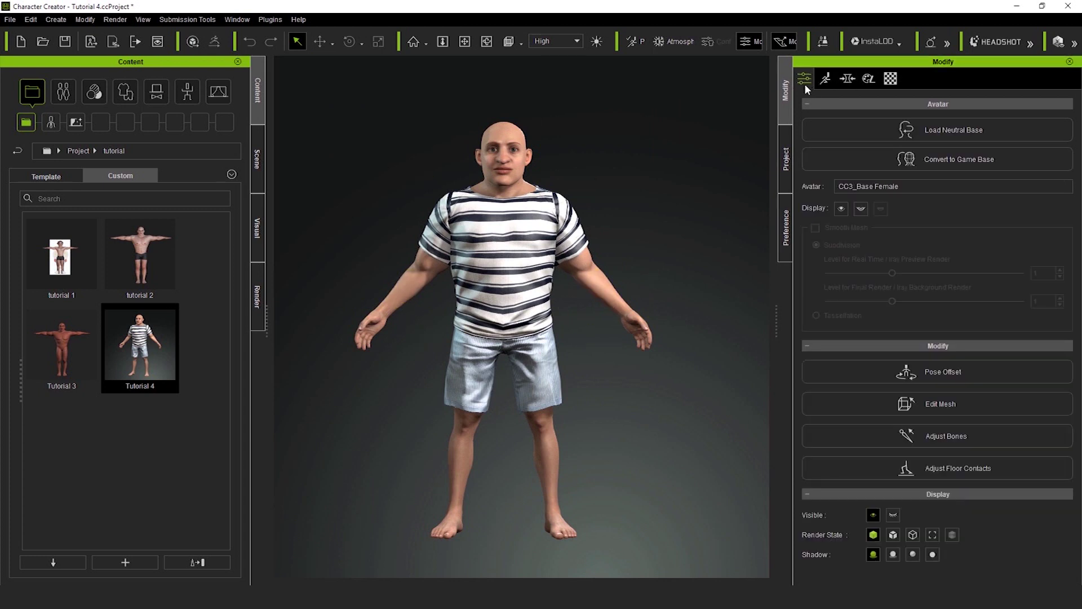
{"action": "left_click", "coordinate": [826, 78]}
{"action": "left_click", "coordinate": [935, 133]}
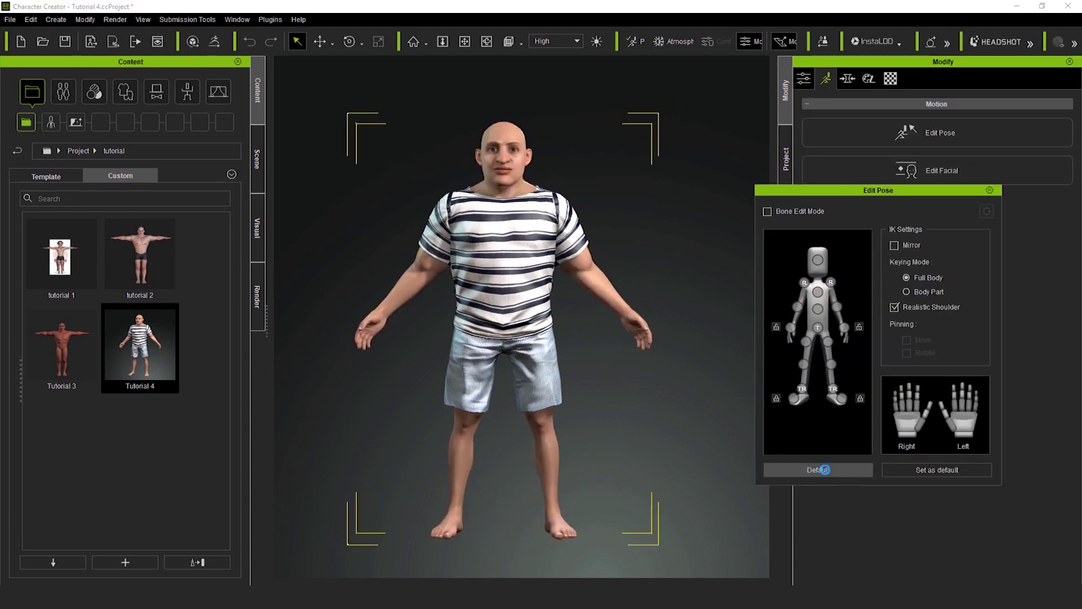
{"action": "left_click", "coordinate": [847, 465]}
{"action": "left_click", "coordinate": [989, 190]}
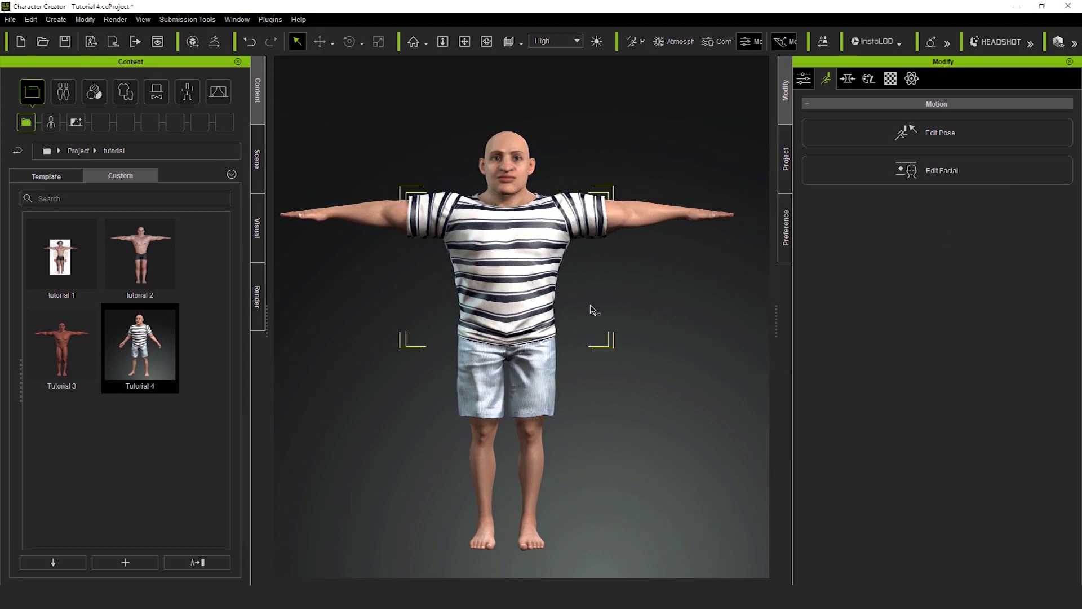
Delete the striped shirt and dress the character in the custom Sweter from the Tutorial folder of Shirts
{"action": "key", "text": "Delete"}
{"action": "left_click", "coordinate": [129, 94]}
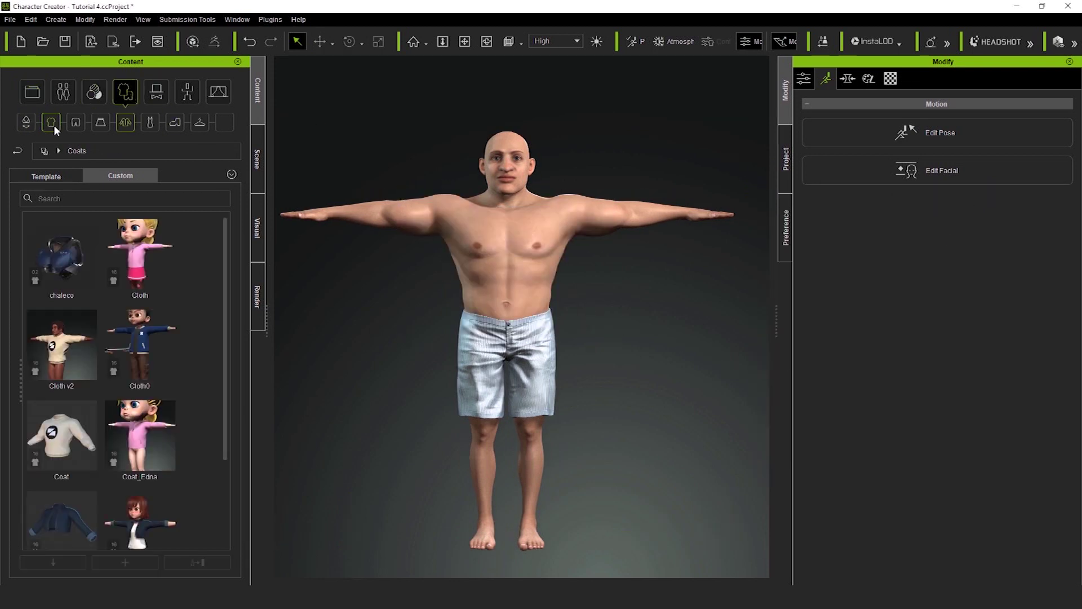
{"action": "left_click", "coordinate": [52, 123]}
{"action": "double_click", "coordinate": [61, 253]}
{"action": "left_click_drag", "start_coordinate": [89, 242], "coordinate": [541, 259]}
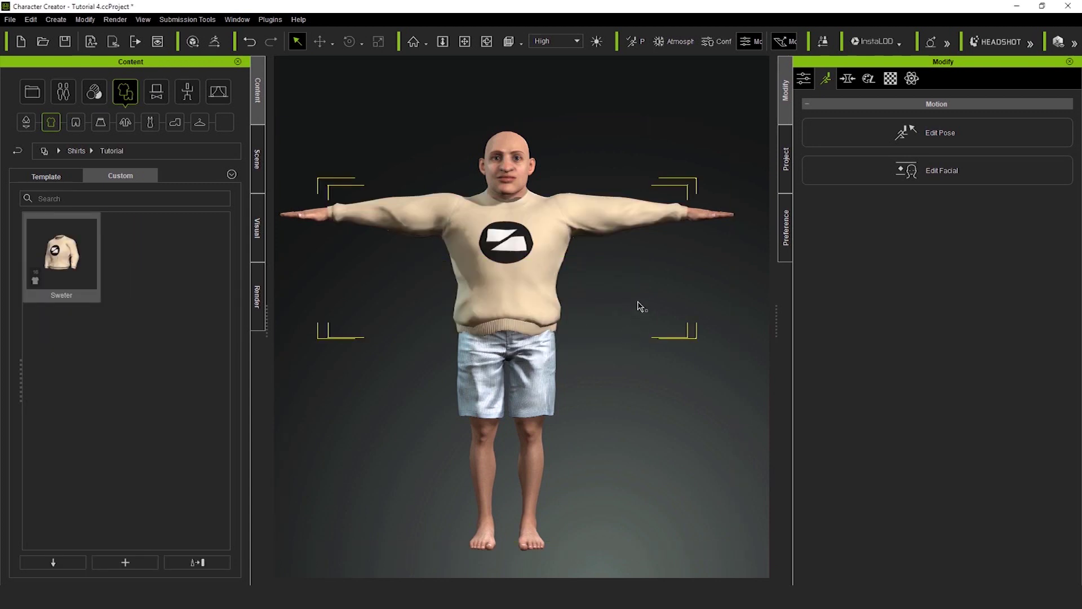
Delete the denim shorts and dress the character in the custom Pants from the Tutorial folder of the Pants category
{"action": "left_click", "coordinate": [544, 389]}
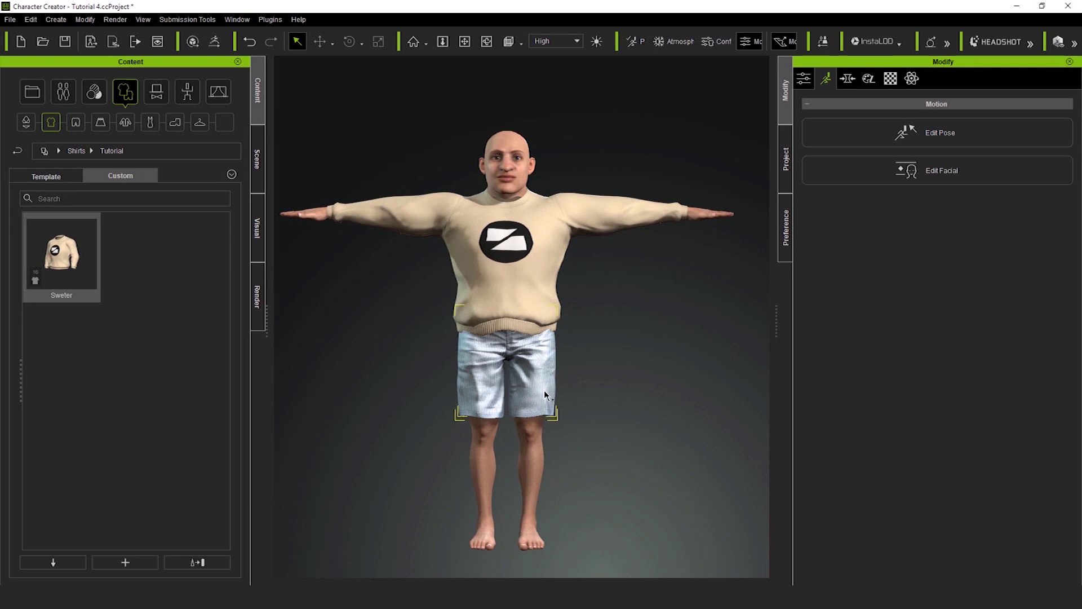
{"action": "key", "text": "Delete"}
{"action": "left_click", "coordinate": [534, 321]}
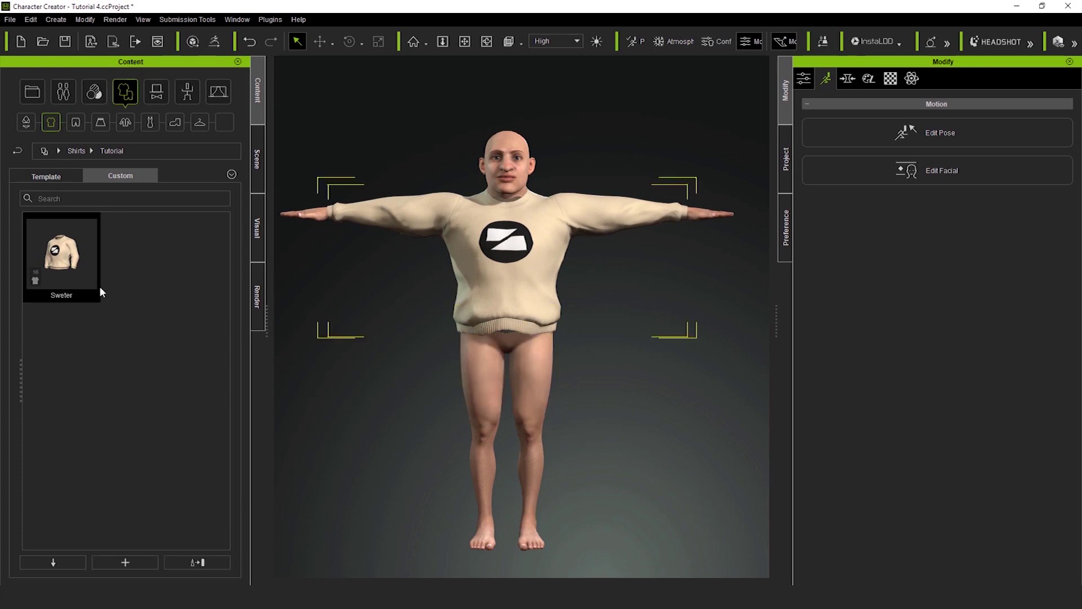
{"action": "left_click", "coordinate": [75, 122]}
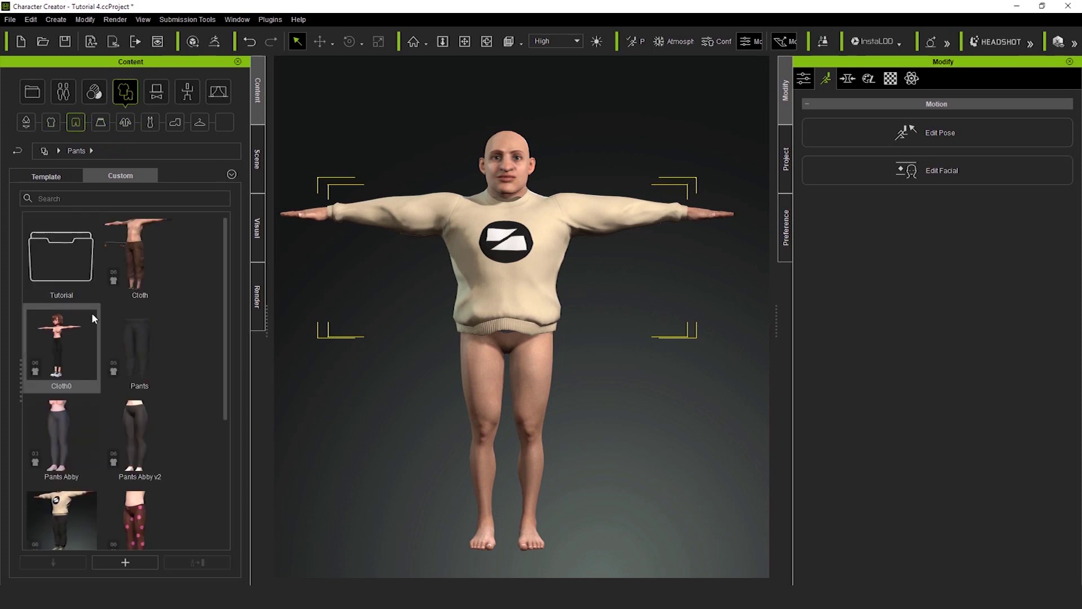
{"action": "double_click", "coordinate": [61, 253]}
{"action": "left_click_drag", "start_coordinate": [62, 259], "coordinate": [612, 362]}
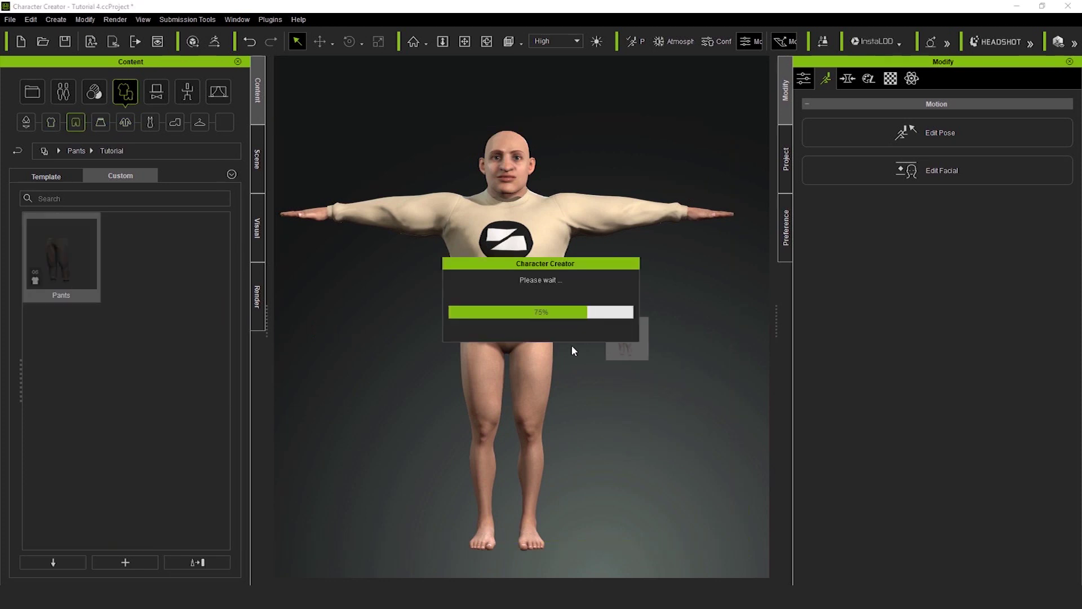
{"action": "left_click", "coordinate": [602, 375]}
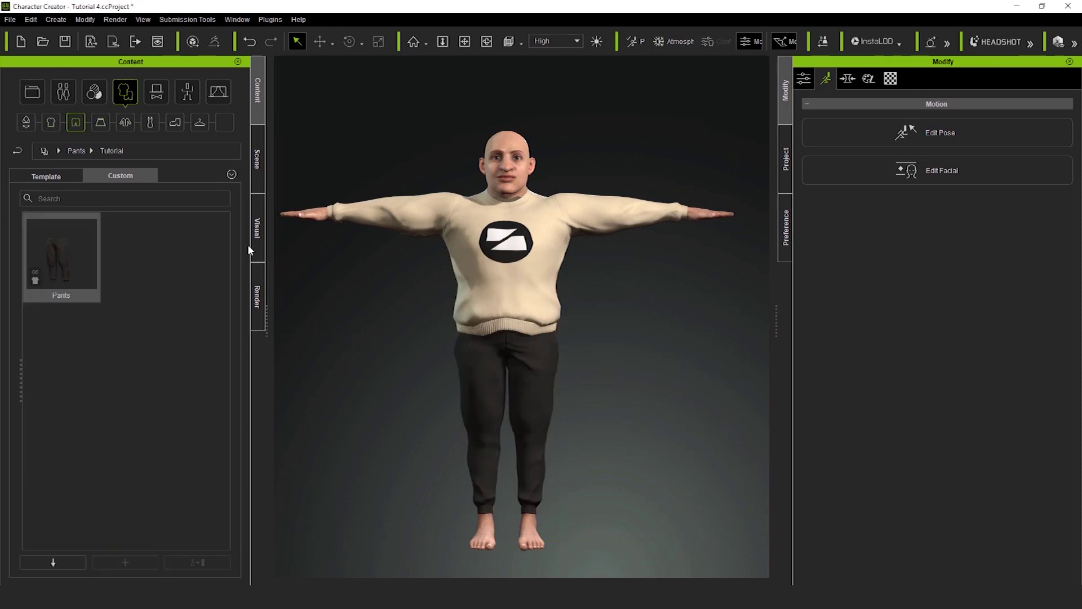
Add the custom Shoes from the Tutorial folder of the Shoes category to the character
{"action": "left_click", "coordinate": [175, 122]}
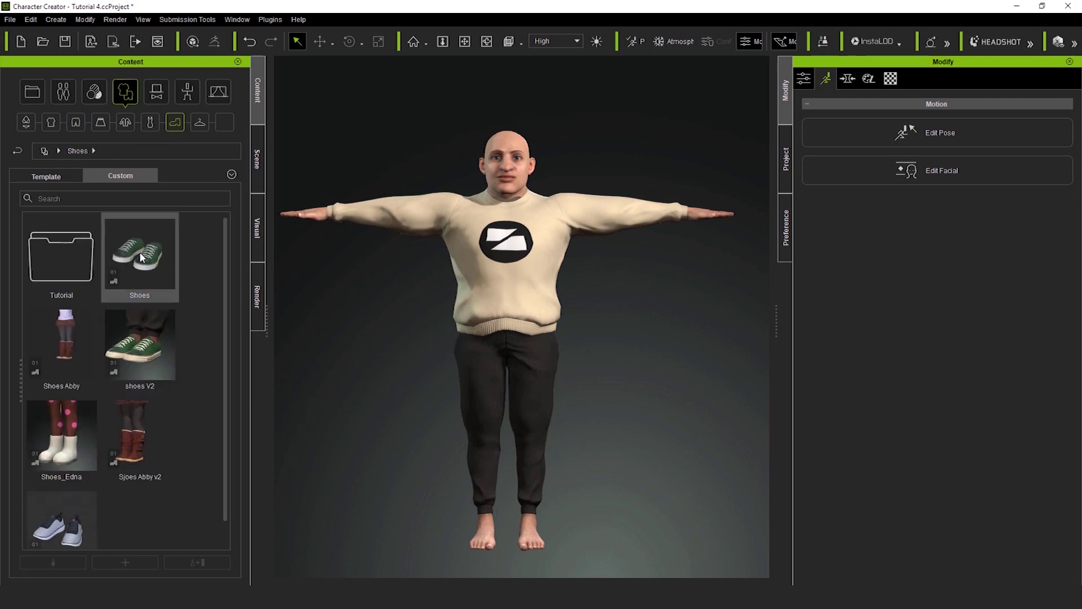
{"action": "double_click", "coordinate": [53, 260]}
{"action": "left_click_drag", "start_coordinate": [52, 271], "coordinate": [604, 455]}
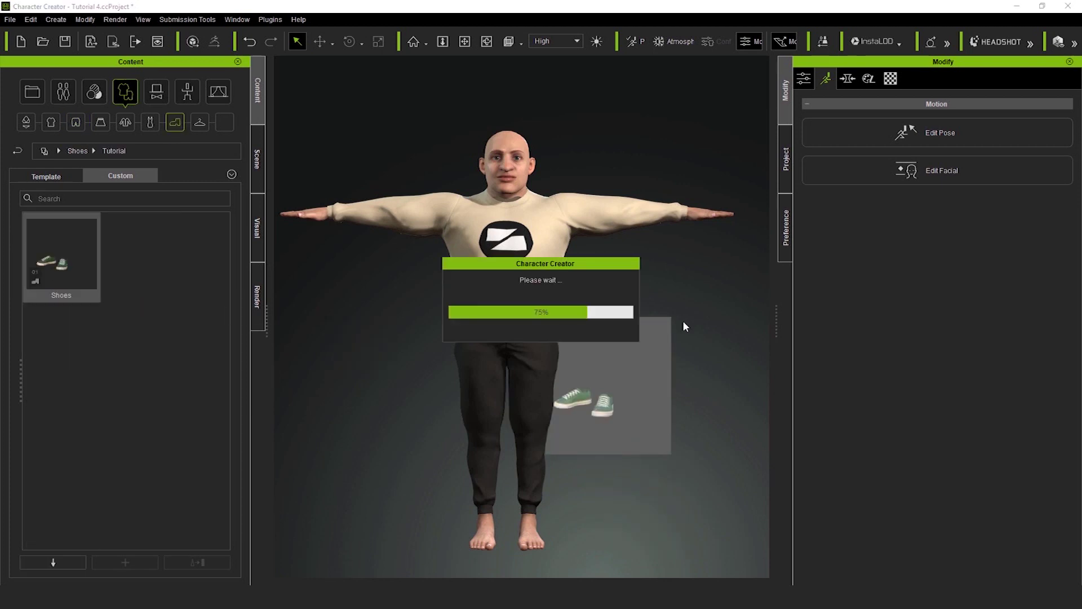
{"action": "right_click_drag", "start_coordinate": [592, 417], "coordinate": [405, 394]}
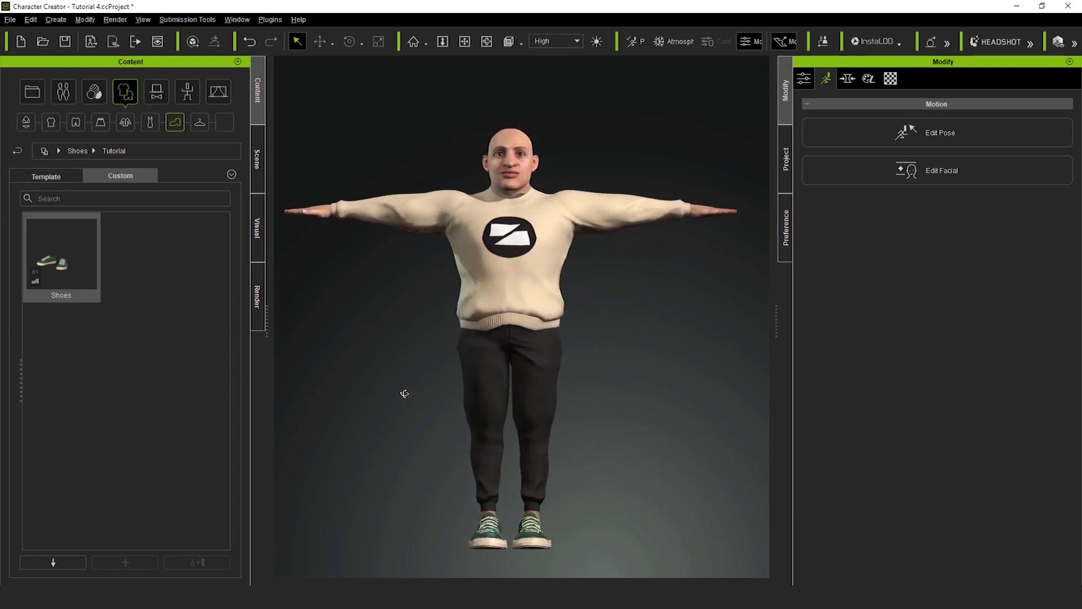
Apply the Standing_07 pose from the 2_Male Pose template folder to the dressed character
{"action": "left_click", "coordinate": [187, 91]}
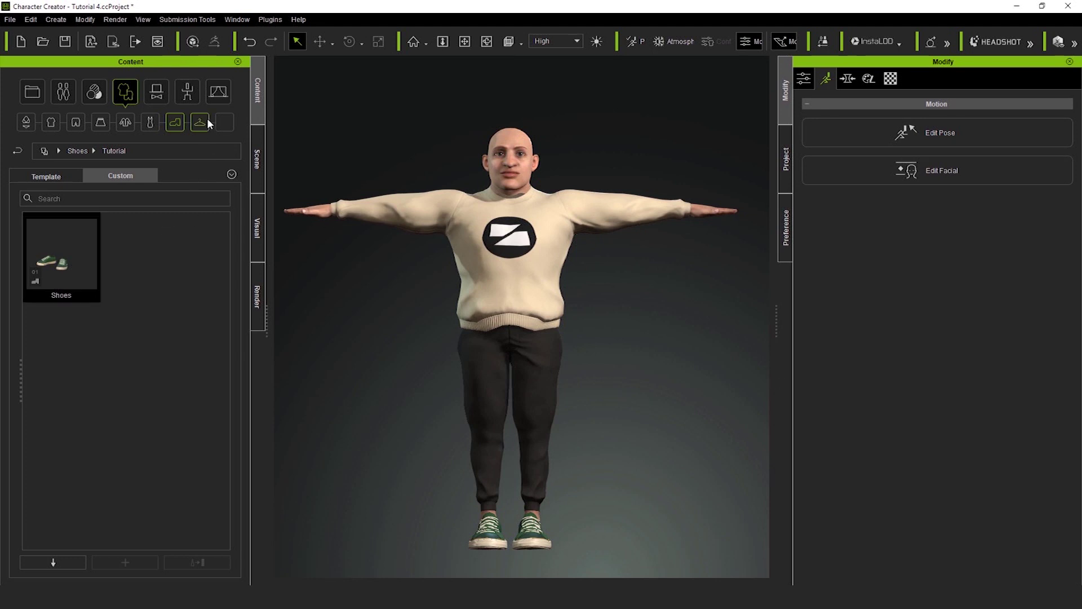
{"action": "left_click", "coordinate": [54, 177]}
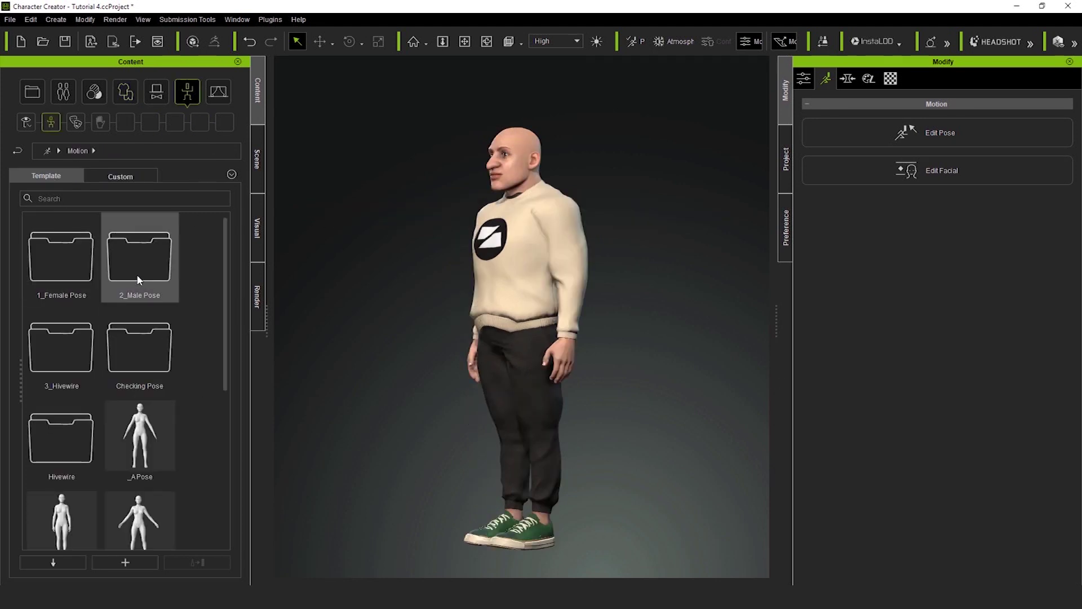
{"action": "double_click", "coordinate": [139, 280]}
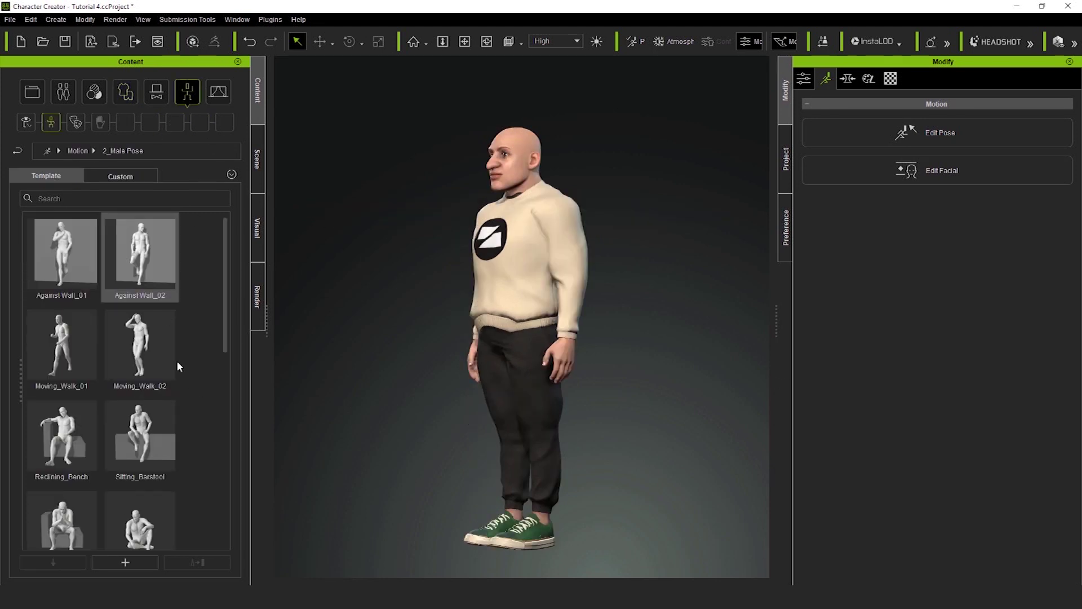
{"action": "scroll", "coordinate": [173, 366], "scroll_direction": "down", "scroll_amount": 5}
{"action": "double_click", "coordinate": [155, 397]}
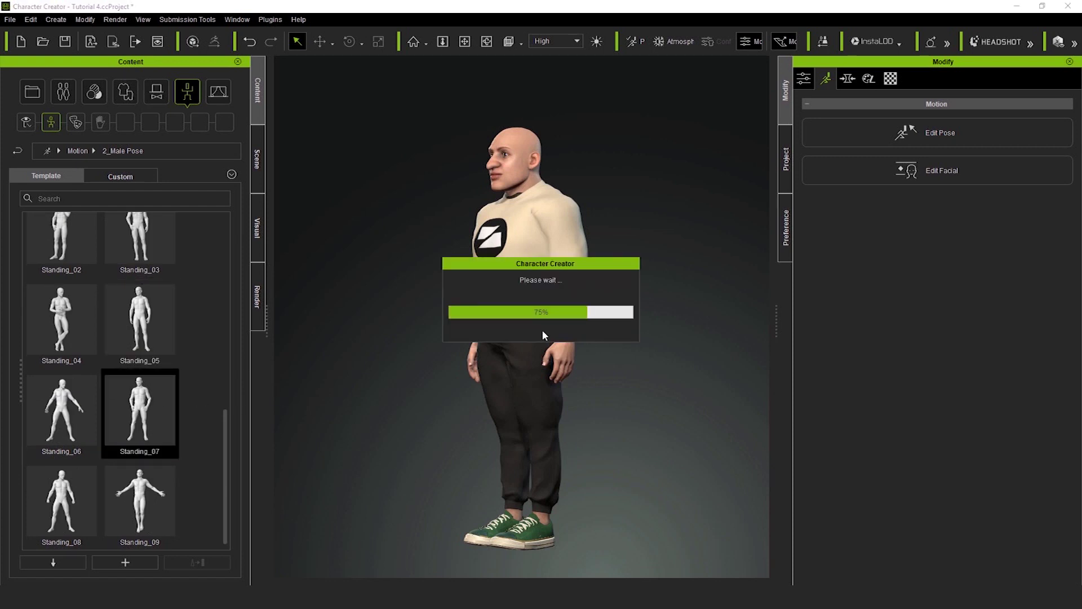